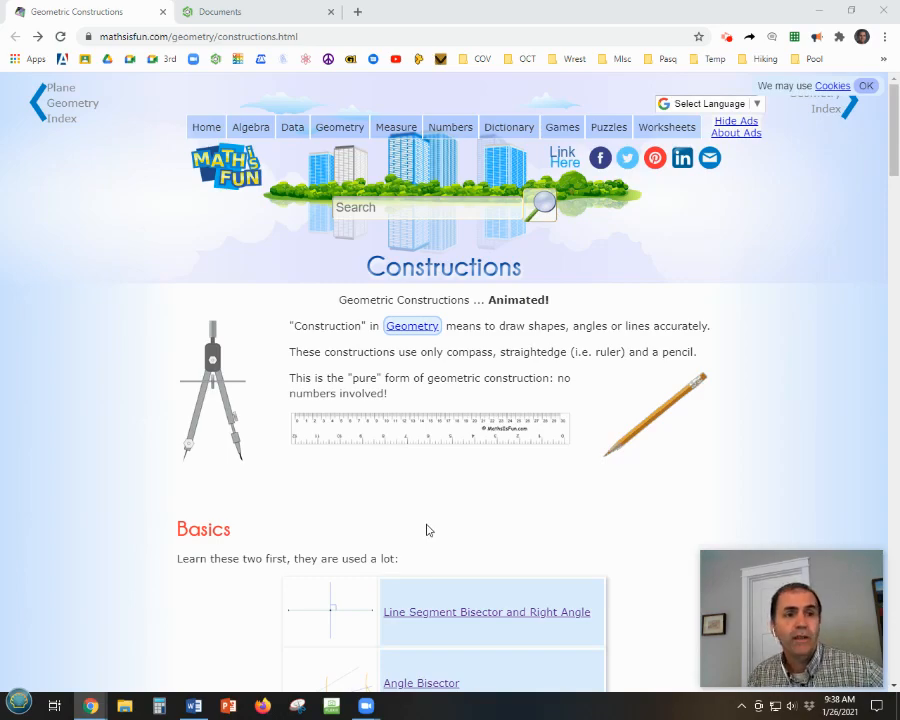
Step: Switch to Onshape, open the existing folder and create a new document in it named Geometric Constructions
{"action": "left_click", "coordinate": [218, 12]}
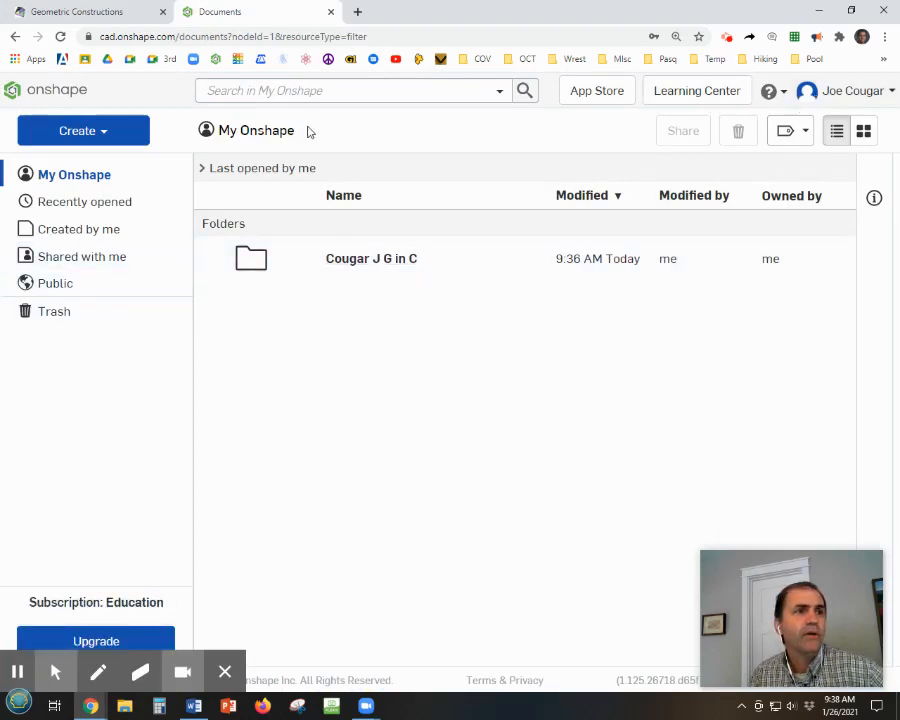
{"action": "left_click", "coordinate": [355, 265]}
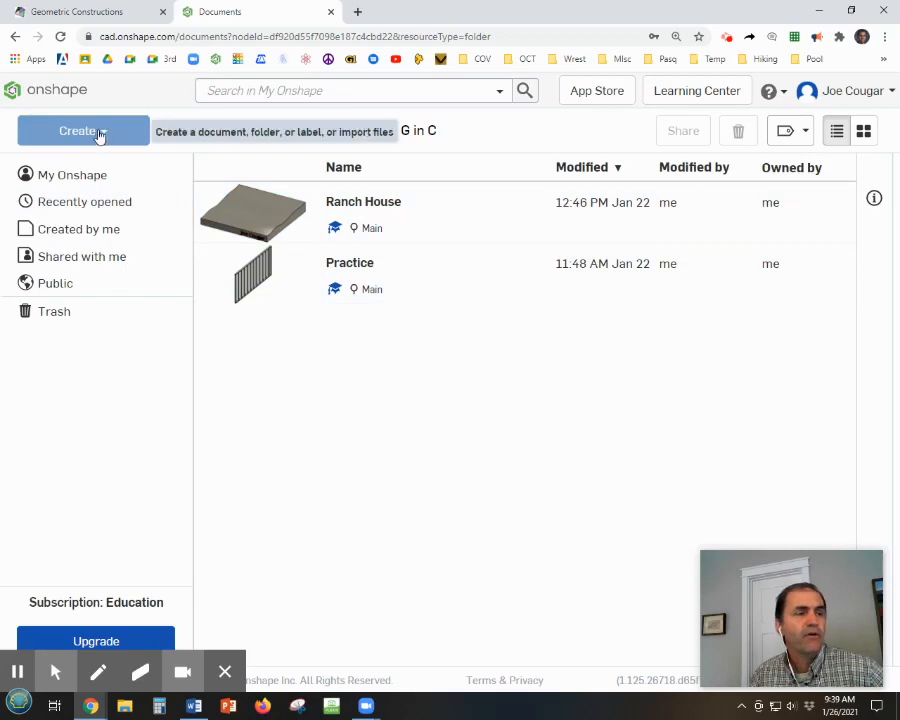
{"action": "left_click", "coordinate": [100, 135]}
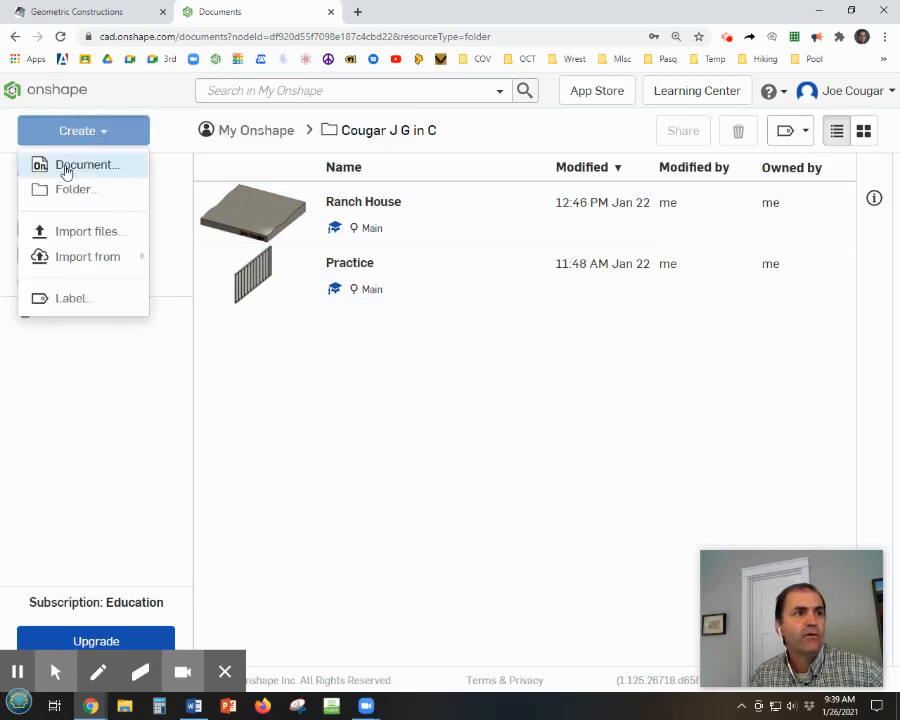
{"action": "left_click", "coordinate": [66, 168]}
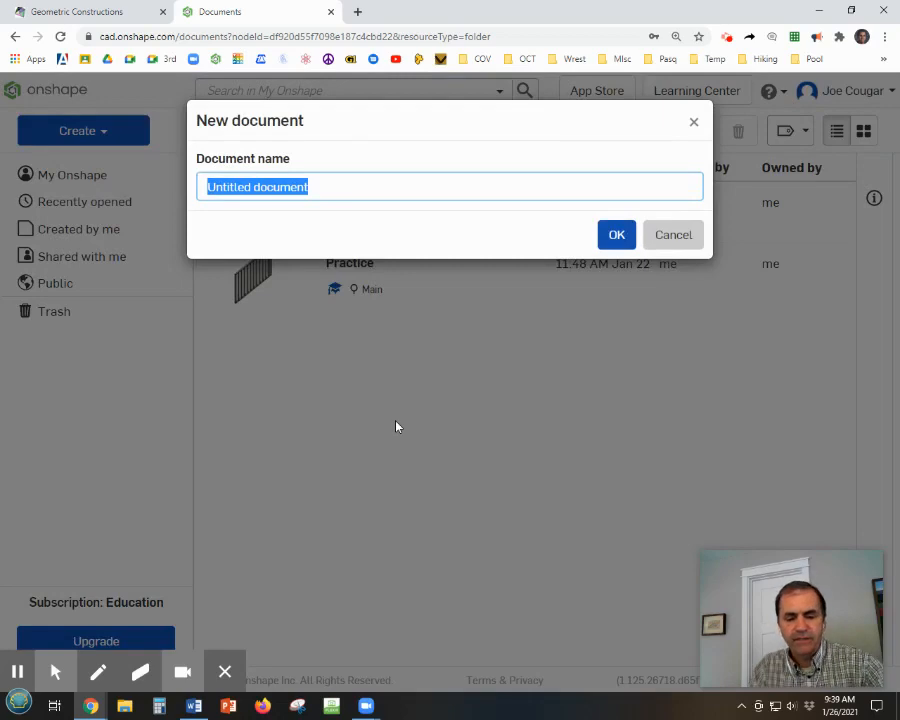
{"action": "type", "text": "G"}
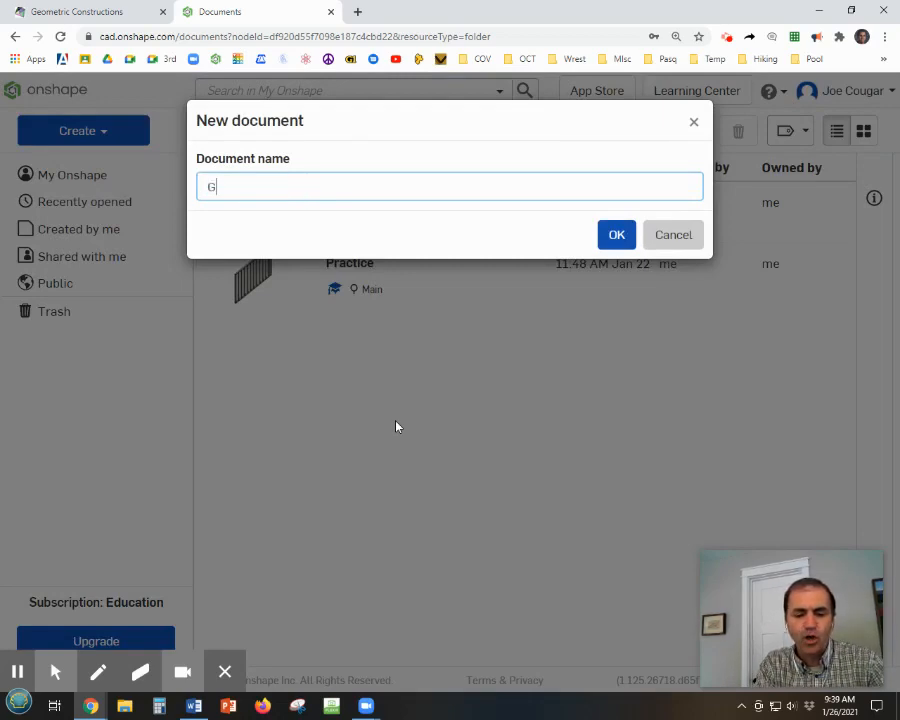
{"action": "type", "text": "eom"}
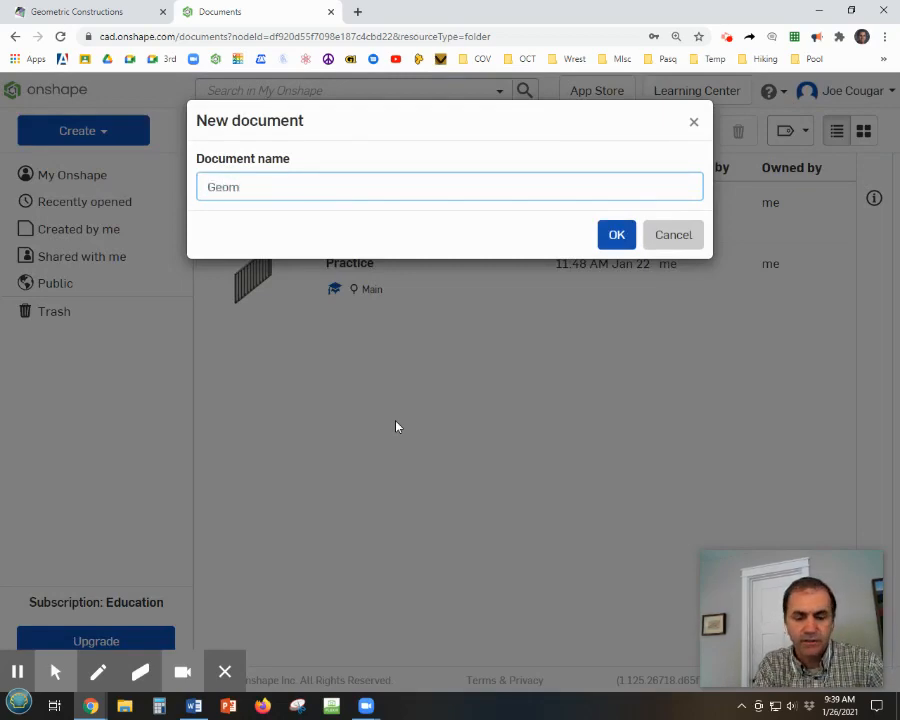
{"action": "type", "text": "etric"}
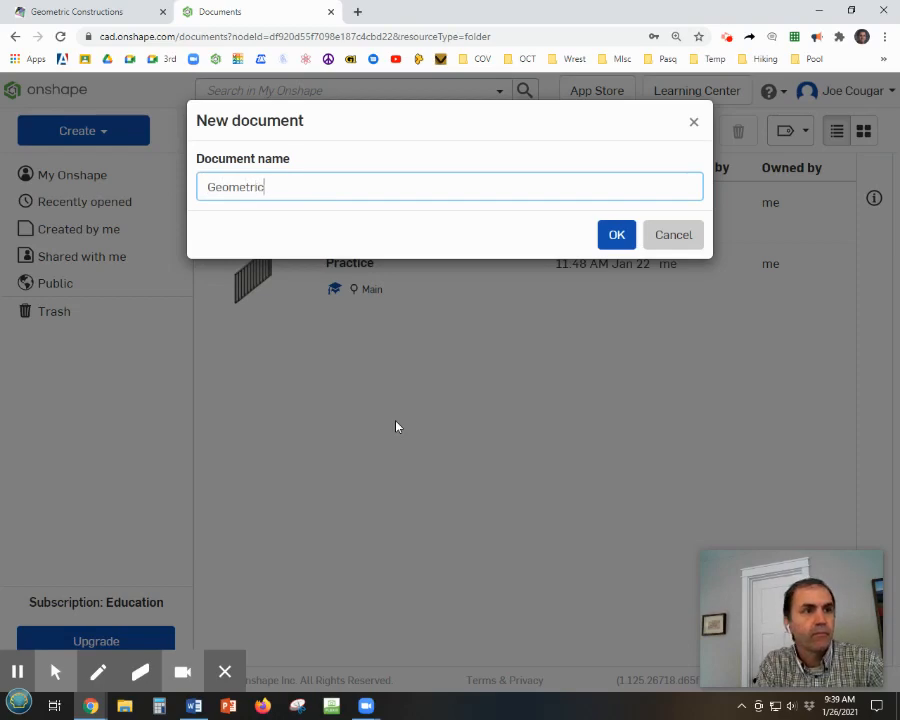
{"action": "type", "text": " Con"}
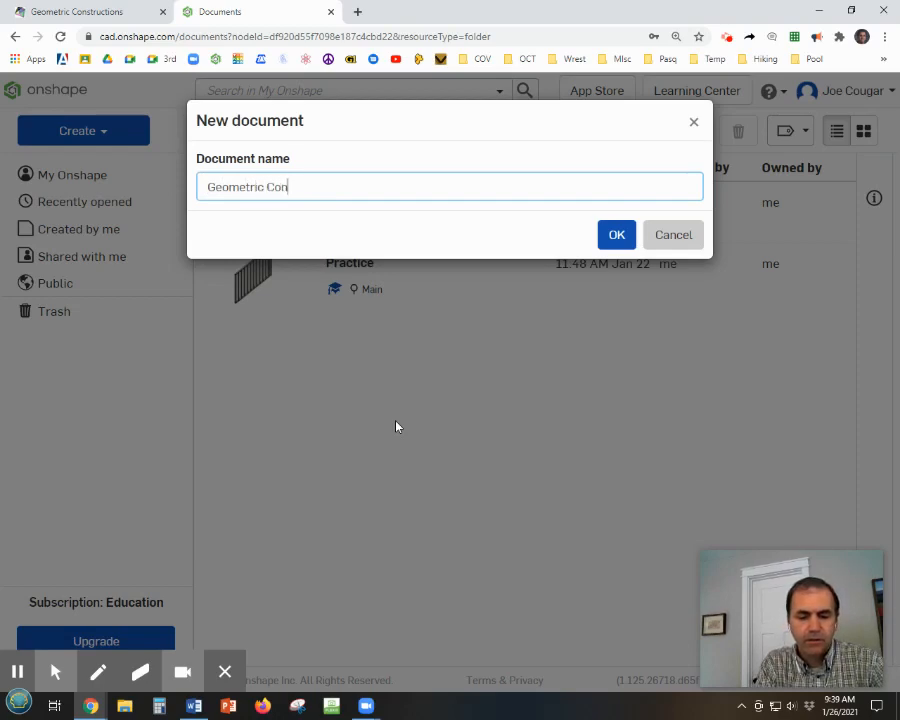
{"action": "type", "text": "structions"}
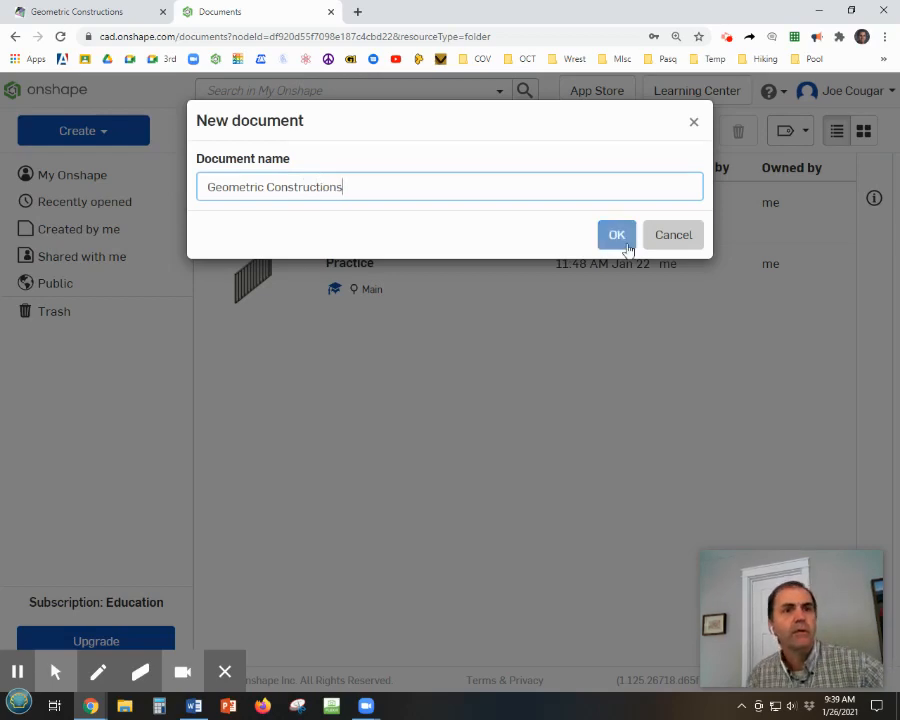
{"action": "left_click", "coordinate": [622, 240]}
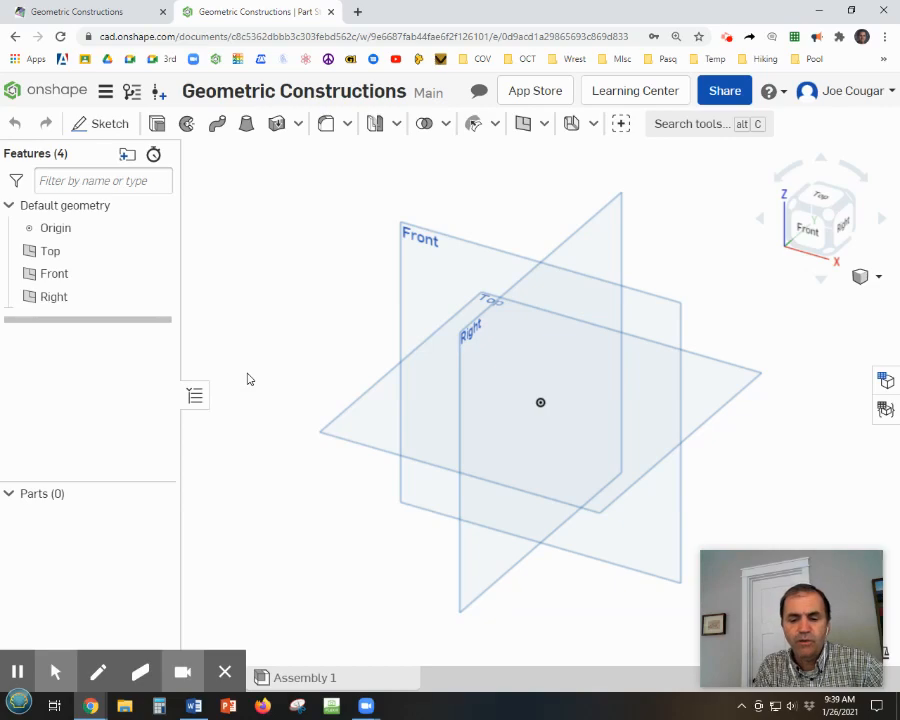
Step: Open the keyboard shortcuts list, review the General, Assembly, Sketch, Part Studio and 3D view sections, and close it
{"action": "key", "text": "shift+question"}
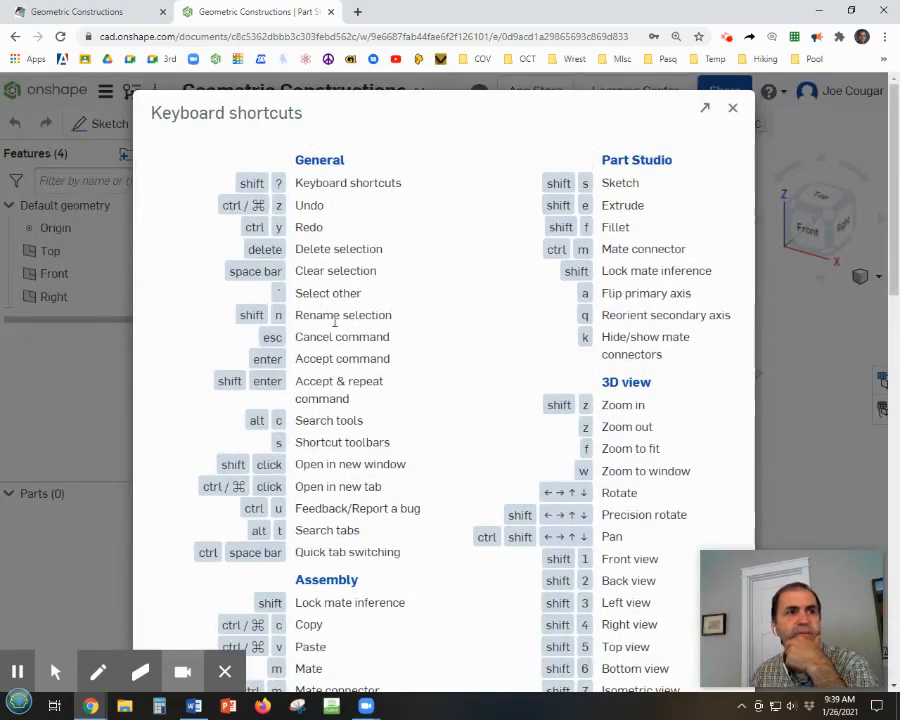
{"action": "scroll", "coordinate": [322, 330], "scroll_direction": "down", "scroll_amount": 1}
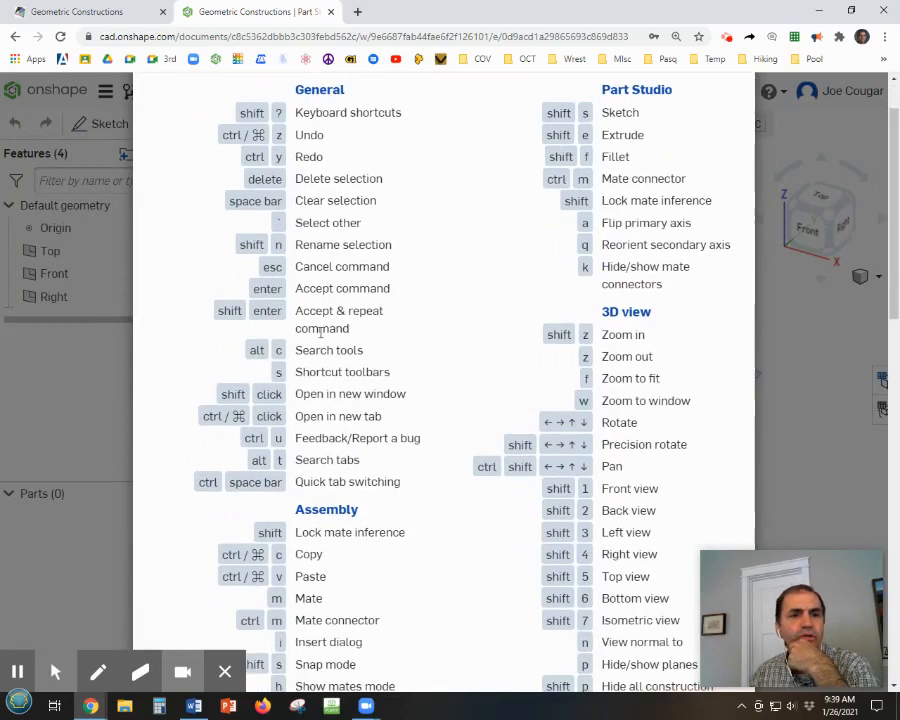
{"action": "scroll", "coordinate": [321, 337], "scroll_direction": "down", "scroll_amount": 1}
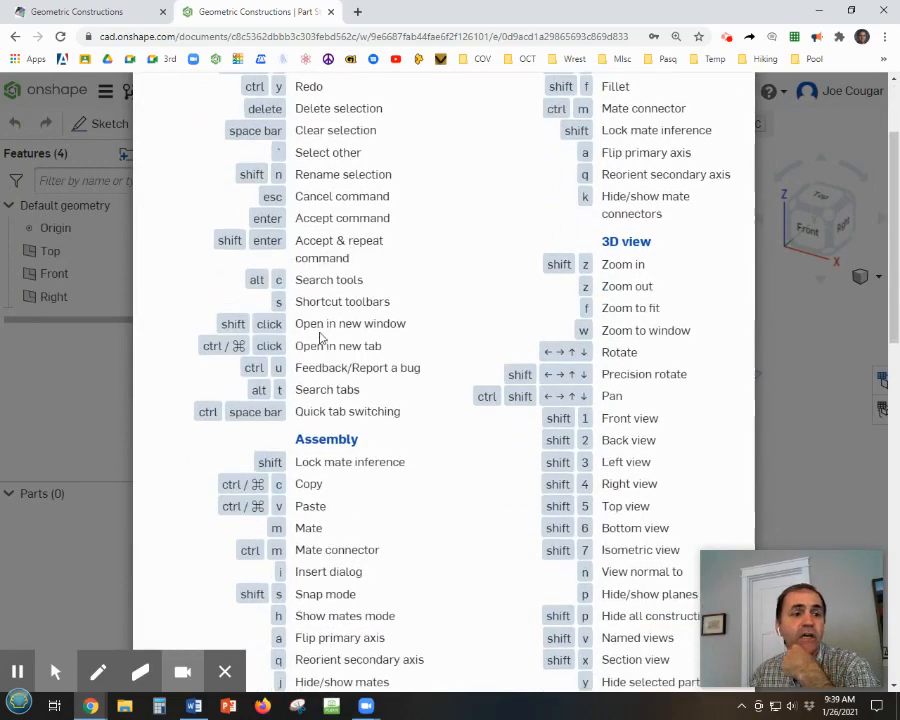
{"action": "scroll", "coordinate": [320, 339], "scroll_direction": "down", "scroll_amount": 6}
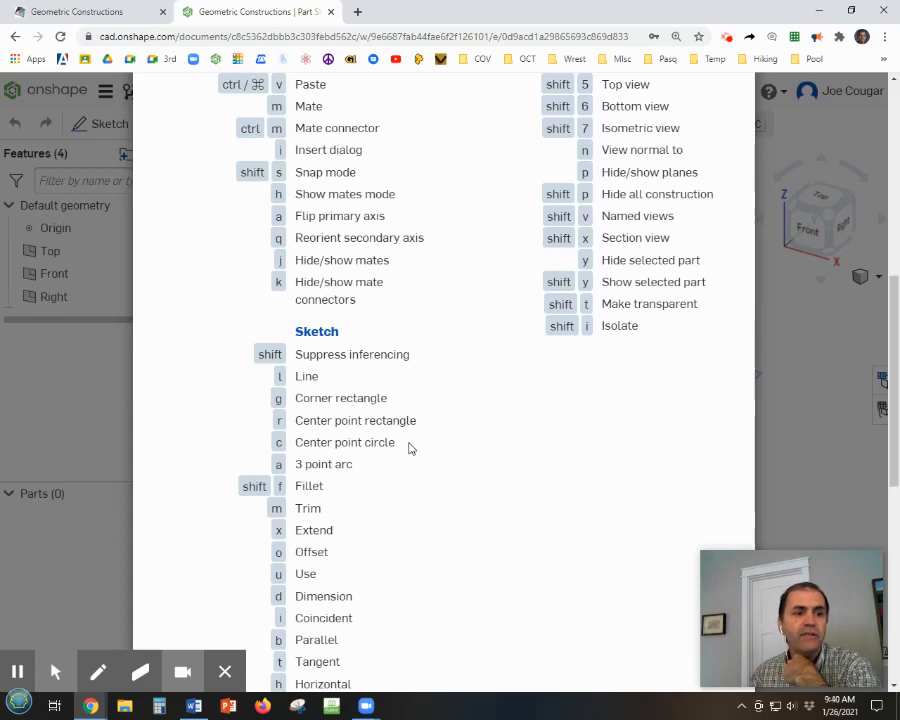
{"action": "scroll", "coordinate": [409, 448], "scroll_direction": "down", "scroll_amount": 1}
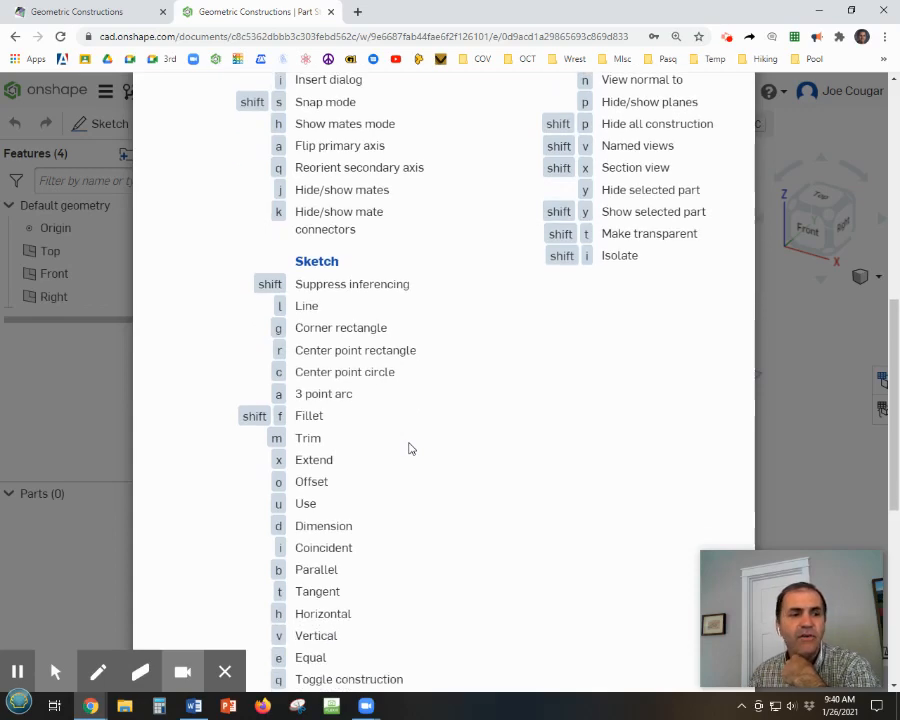
{"action": "scroll", "coordinate": [441, 409], "scroll_direction": "up", "scroll_amount": 2}
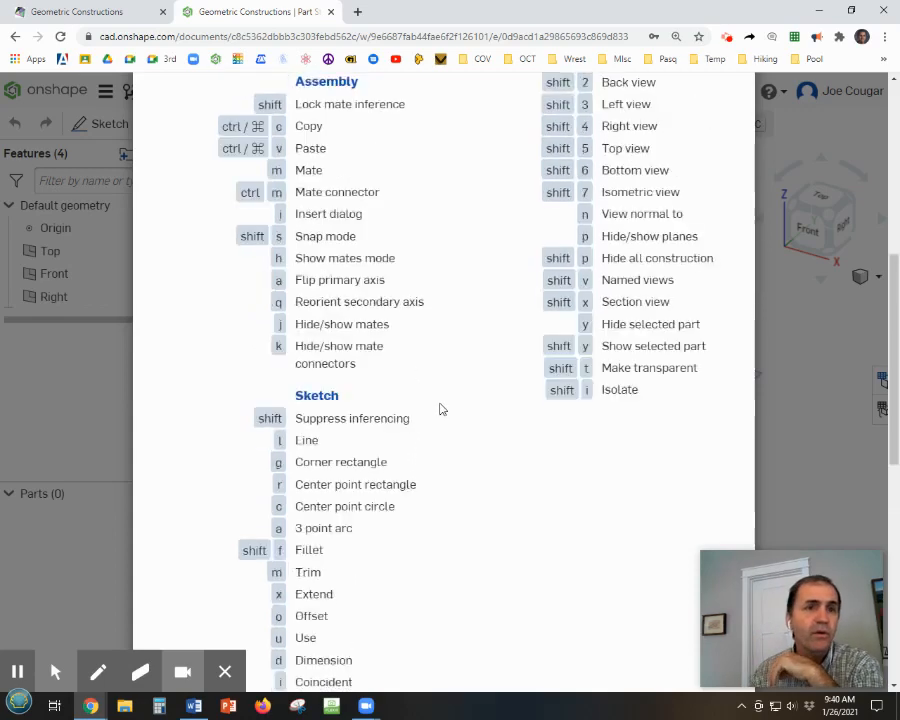
{"action": "scroll", "coordinate": [441, 409], "scroll_direction": "up", "scroll_amount": 2}
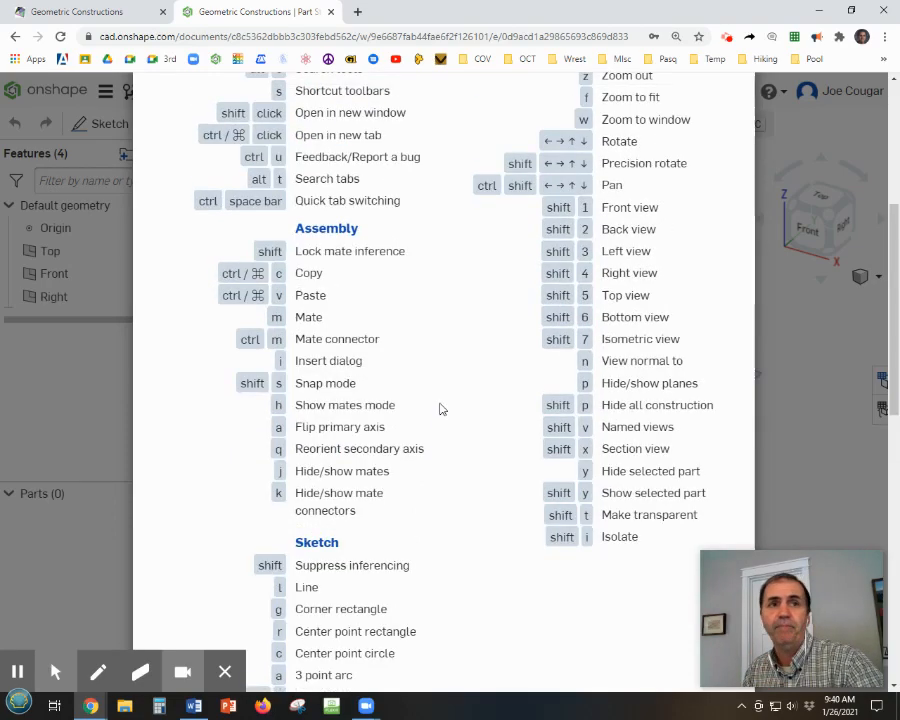
{"action": "scroll", "coordinate": [482, 414], "scroll_direction": "up", "scroll_amount": 5}
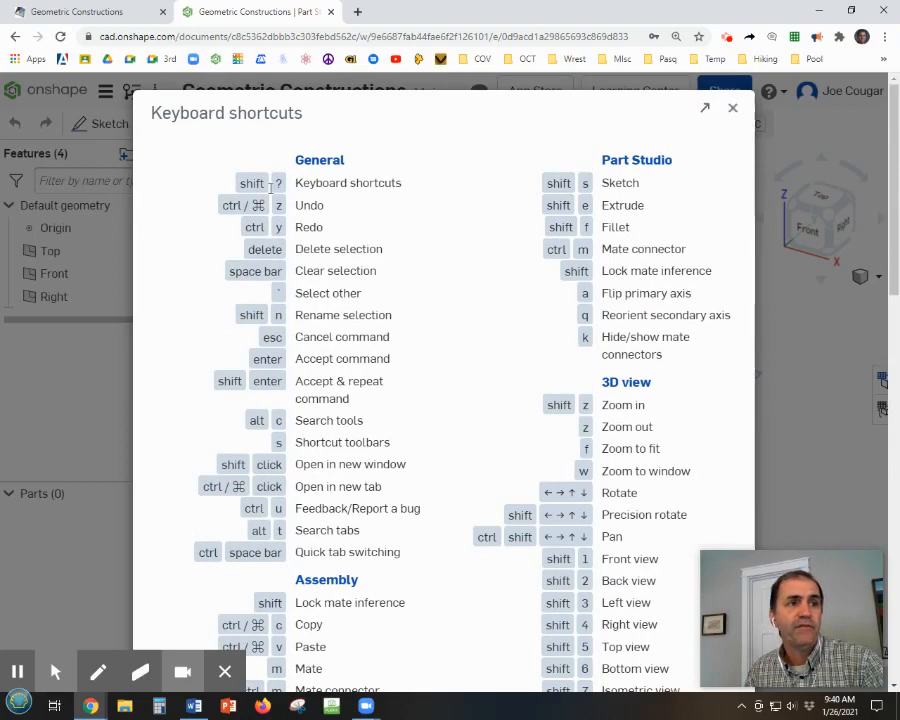
{"action": "left_click", "coordinate": [731, 110]}
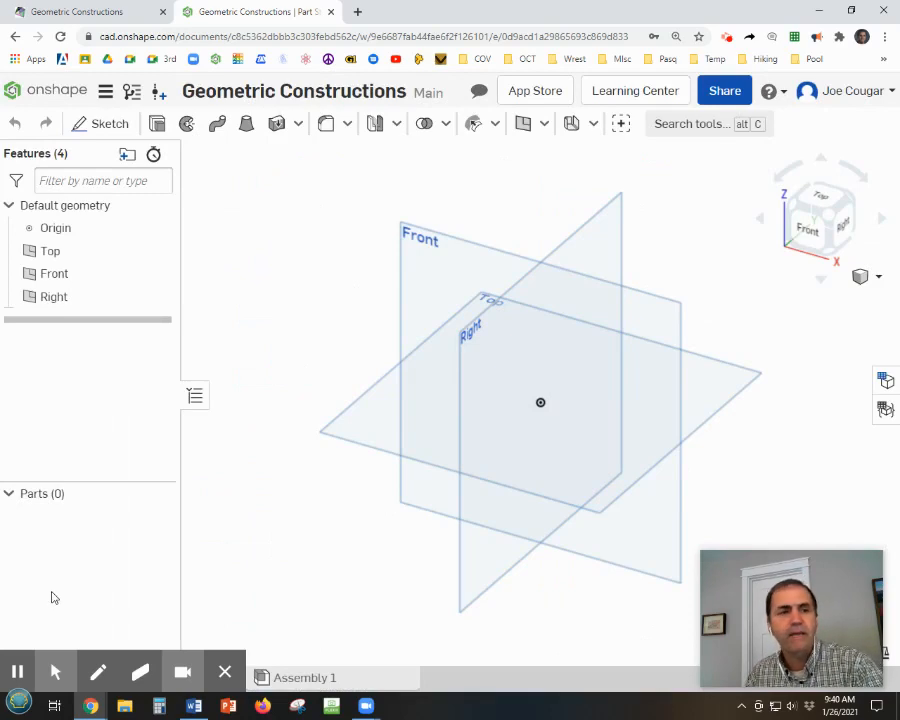
Step: Start a new sketch on the Front plane with the default planes and origin hidden, viewed normal to the sketch
{"action": "key", "text": "p"}
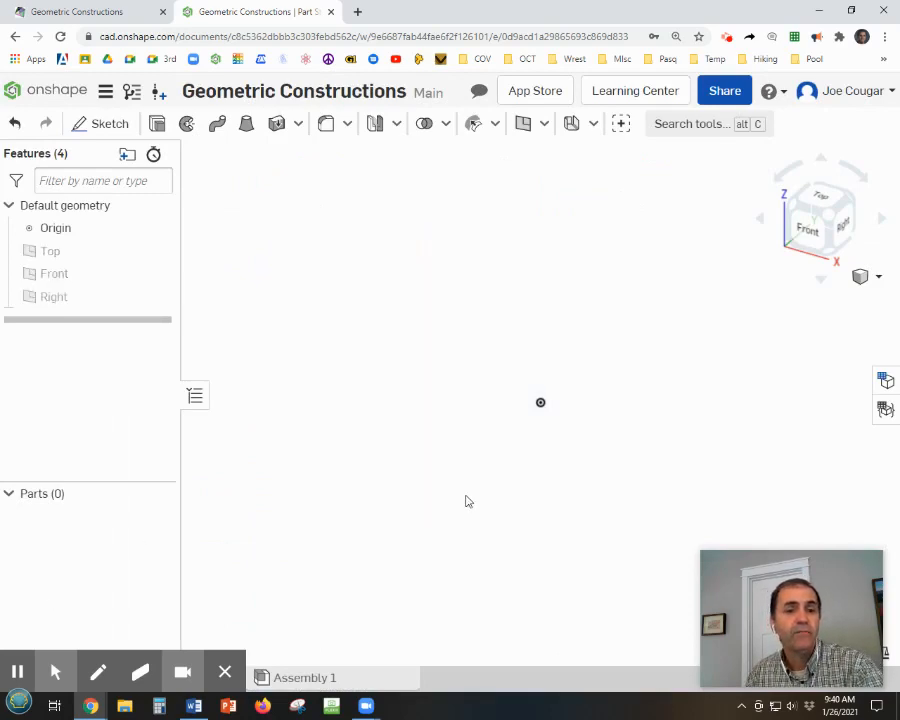
{"action": "key", "text": "p"}
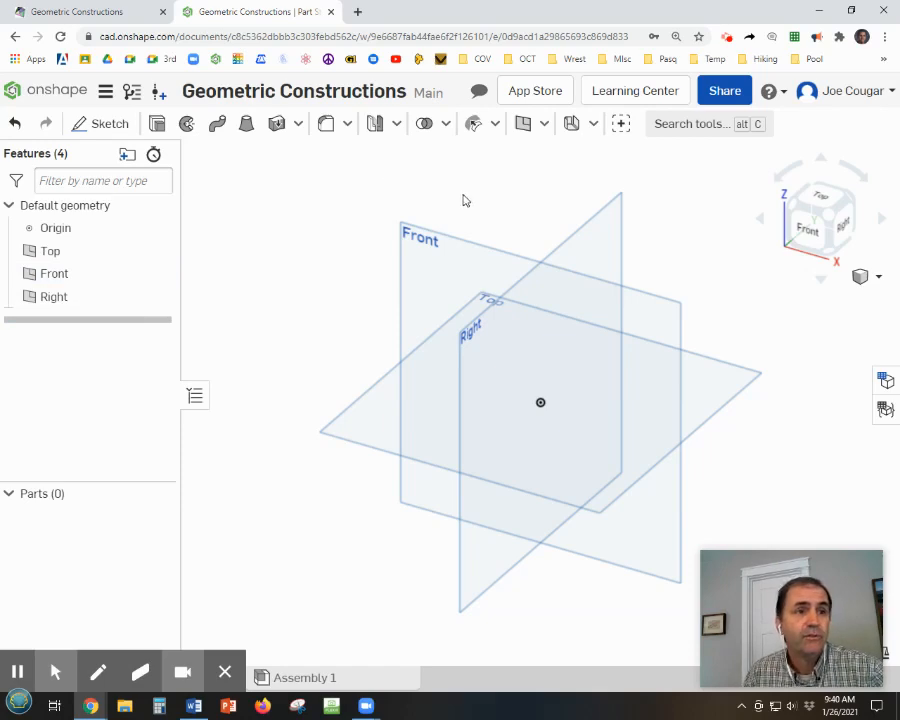
{"action": "right_click", "coordinate": [423, 237]}
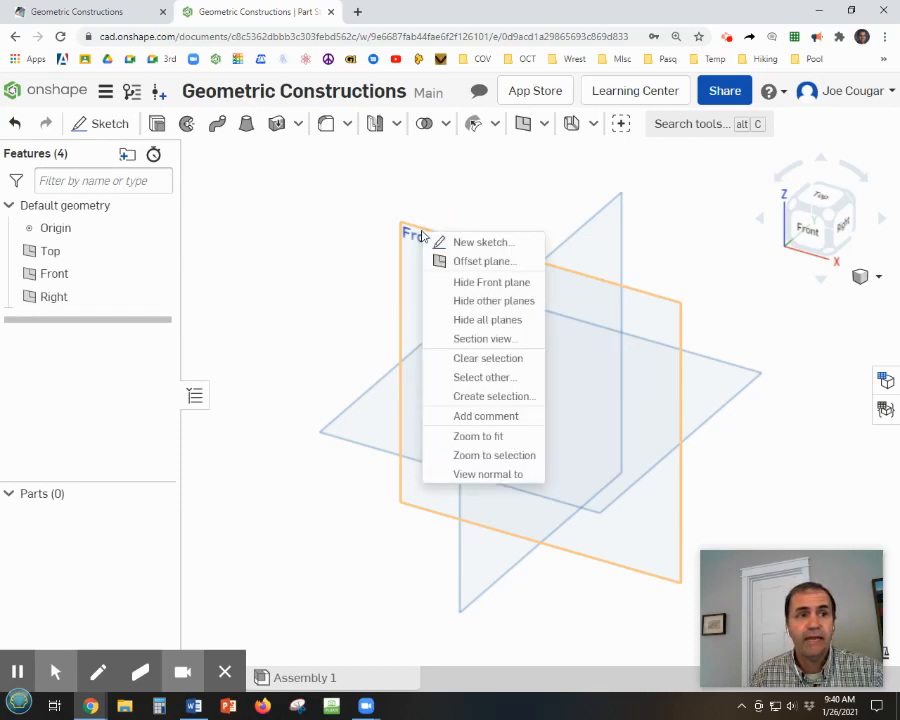
{"action": "left_click", "coordinate": [474, 243]}
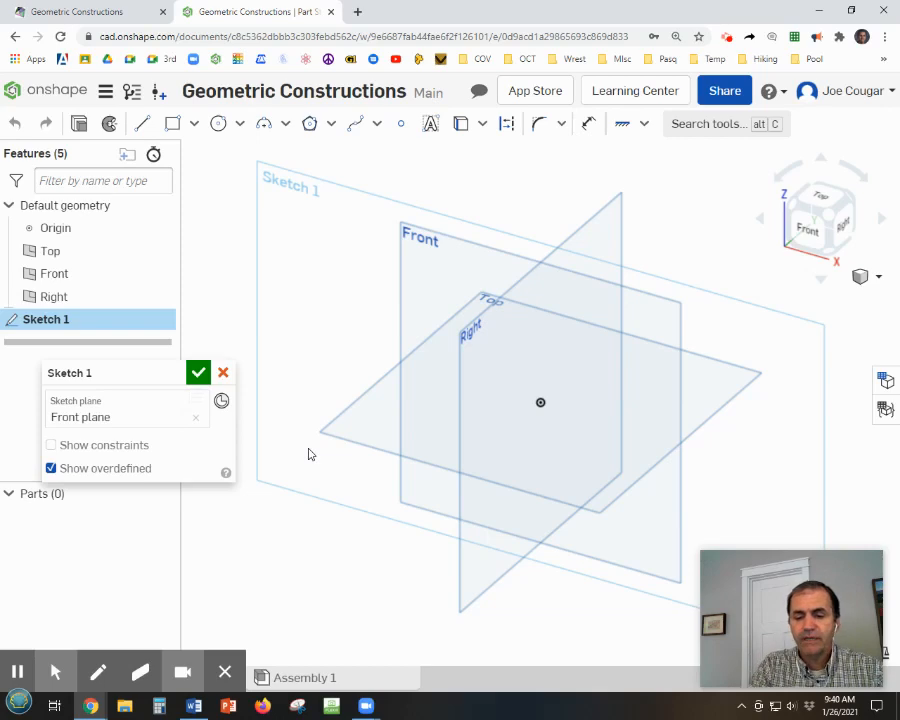
{"action": "key", "text": "p"}
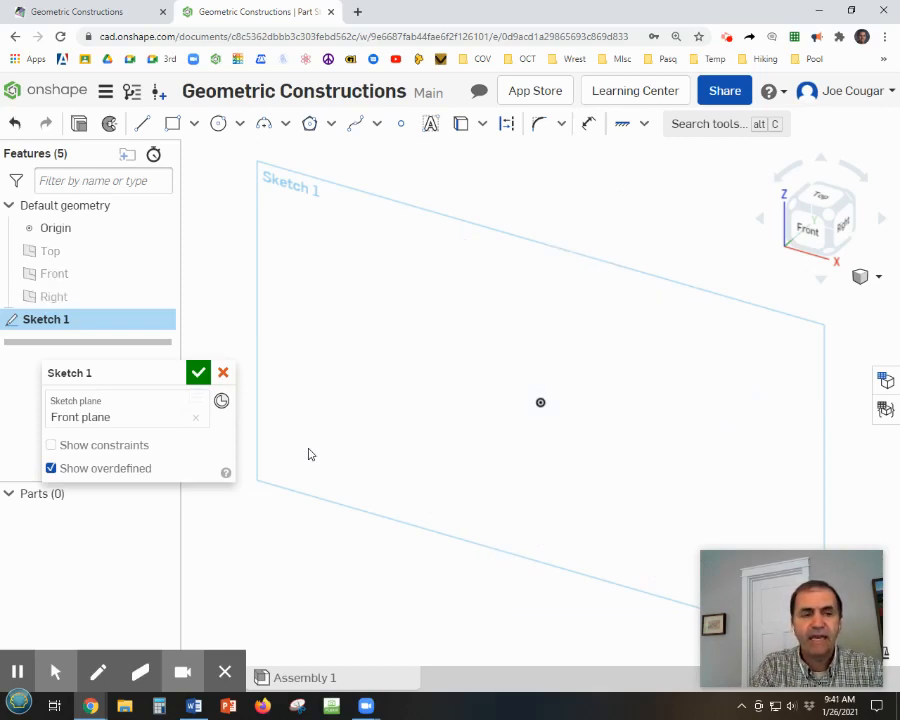
{"action": "key", "text": "n"}
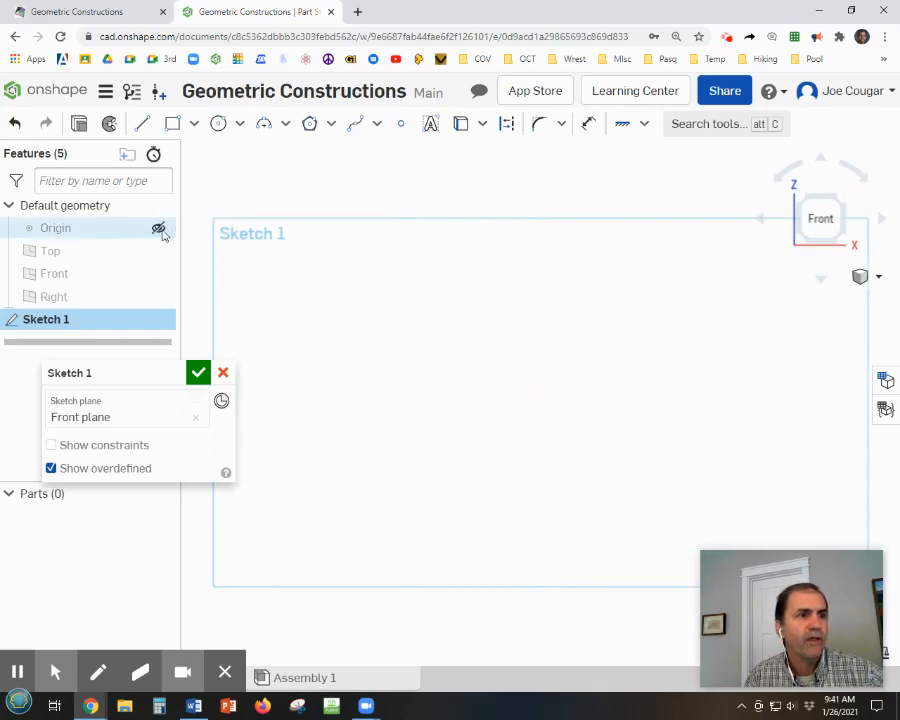
{"action": "mouse_move", "coordinate": [116, 383]}
{"action": "left_mouse_down"}
{"action": "mouse_move", "coordinate": [132, 375]}
{"action": "mouse_move", "coordinate": [274, 157]}
{"action": "mouse_move", "coordinate": [288, 157]}
{"action": "mouse_move", "coordinate": [275, 163]}
{"action": "left_mouse_up"}
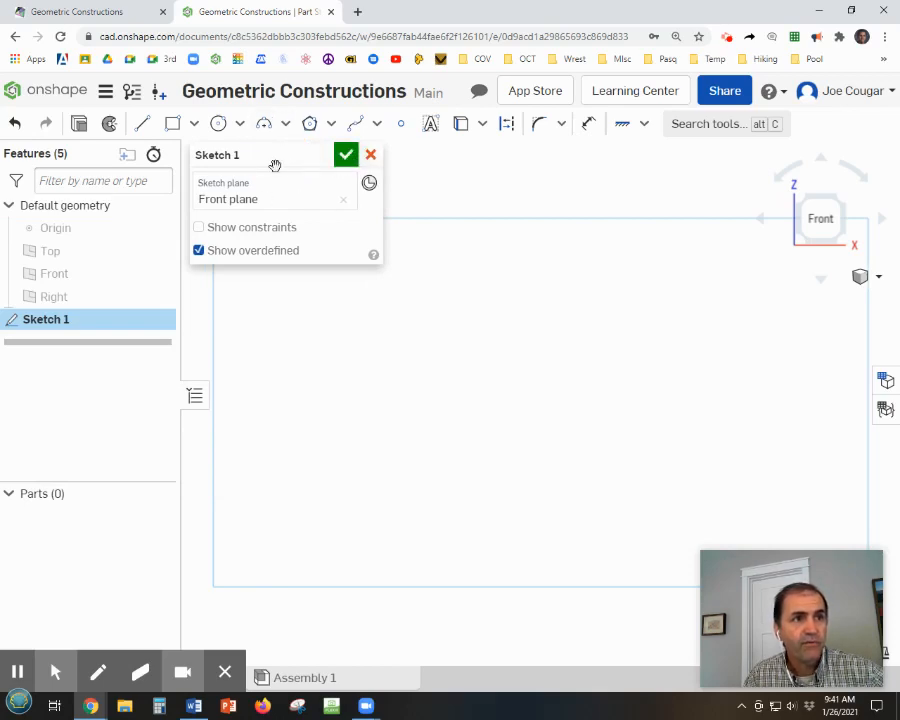
{"action": "mouse_move", "coordinate": [279, 154]}
{"action": "left_mouse_down"}
{"action": "mouse_move", "coordinate": [281, 192]}
{"action": "mouse_move", "coordinate": [237, 386]}
{"action": "mouse_move", "coordinate": [167, 404]}
{"action": "mouse_move", "coordinate": [105, 381]}
{"action": "left_mouse_up"}
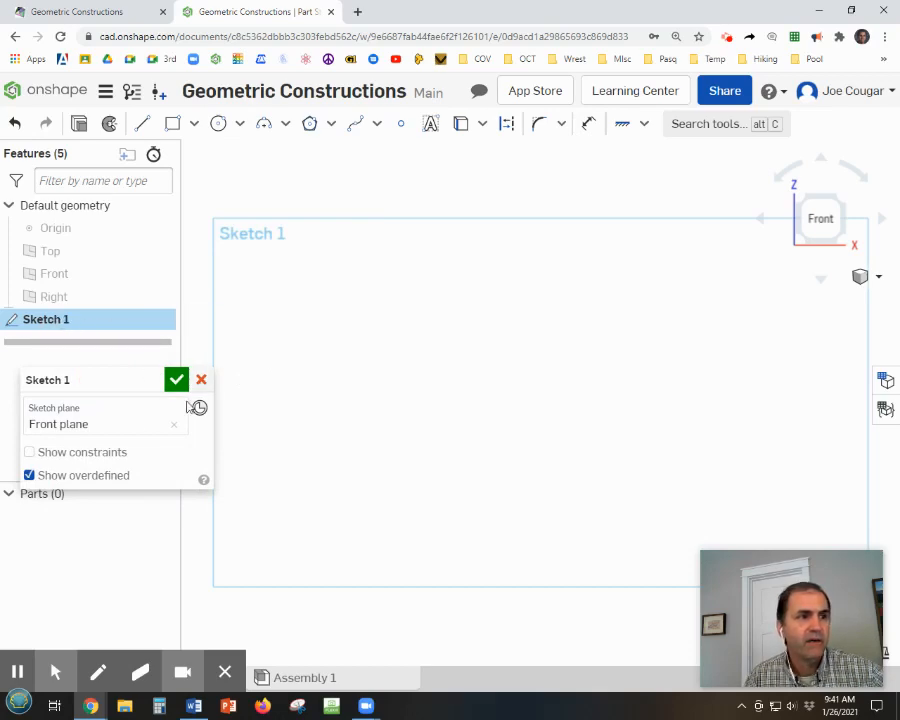
{"action": "left_click", "coordinate": [142, 124]}
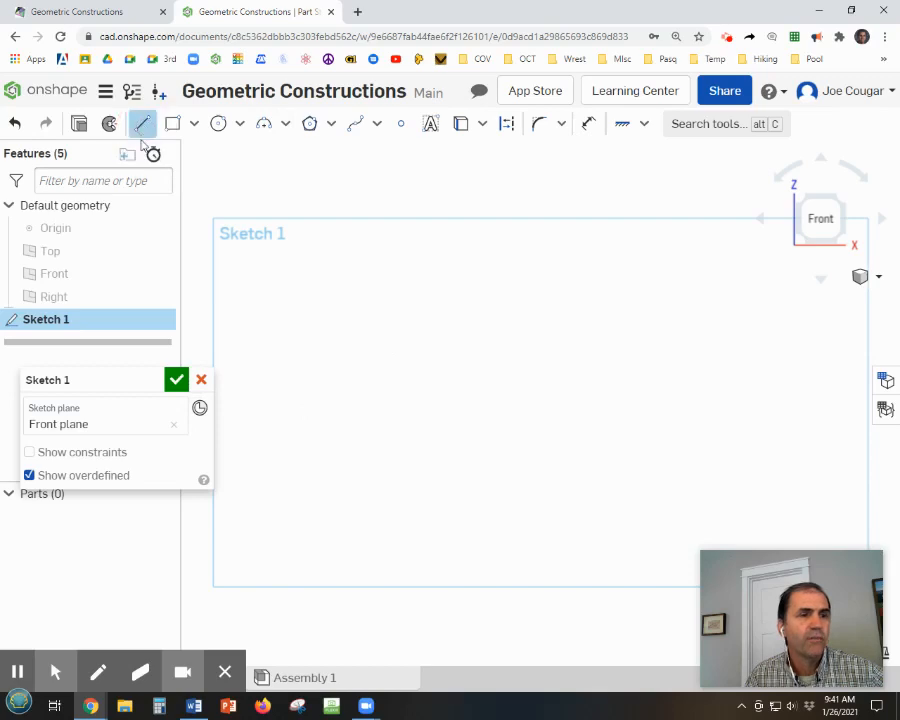
{"action": "left_click_drag", "start_coordinate": [279, 315], "coordinate": [307, 315]}
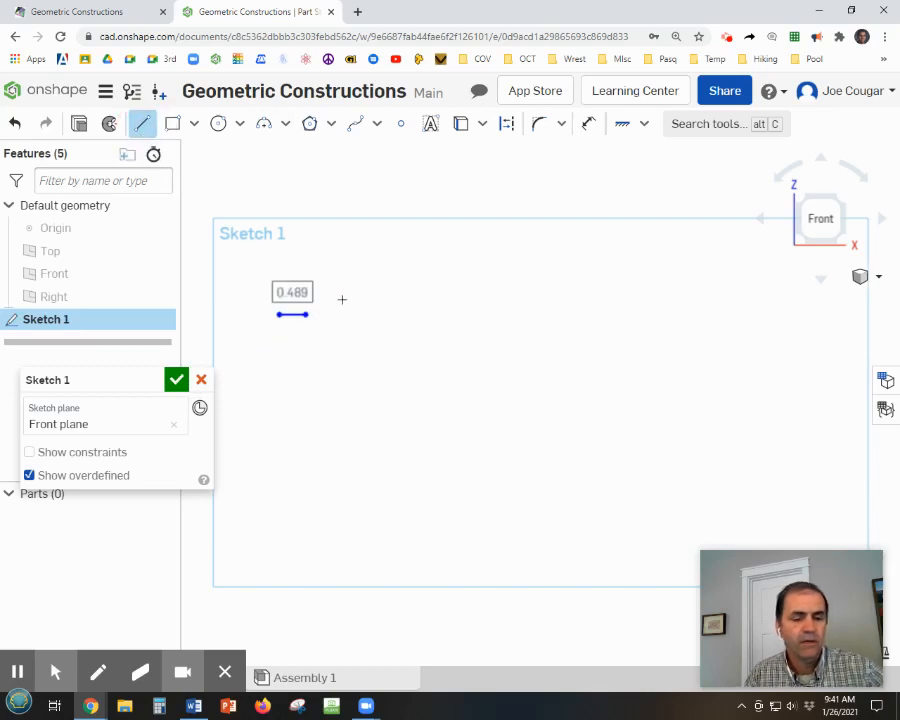
{"action": "left_click", "coordinate": [15, 124]}
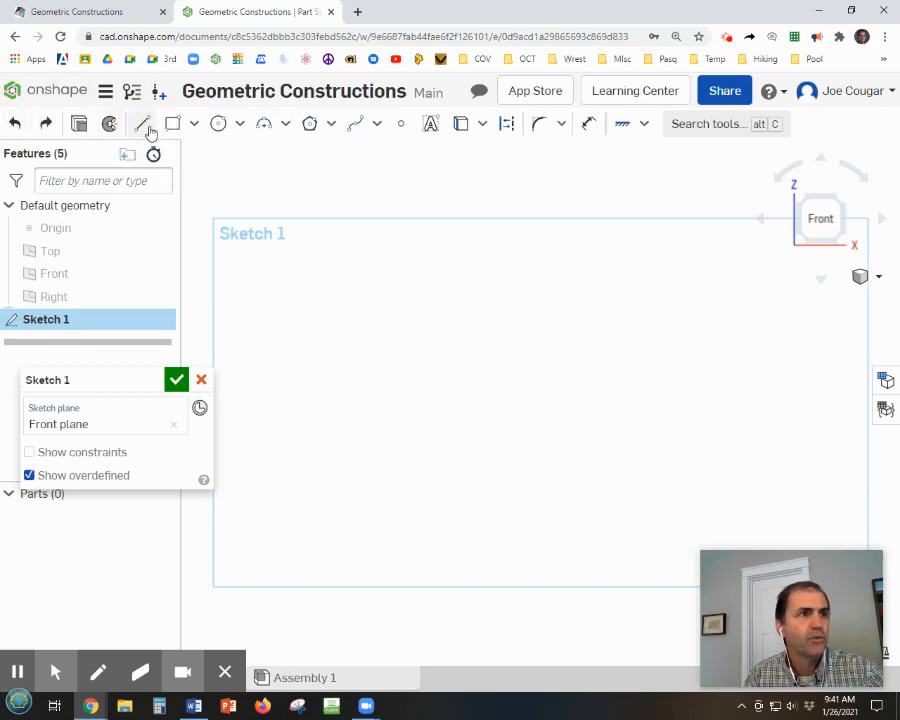
Step: Sketch a horizontal line about 4.04 long in the upper-left area of the sketch plane
{"action": "left_click", "coordinate": [146, 127]}
{"action": "left_click", "coordinate": [258, 314]}
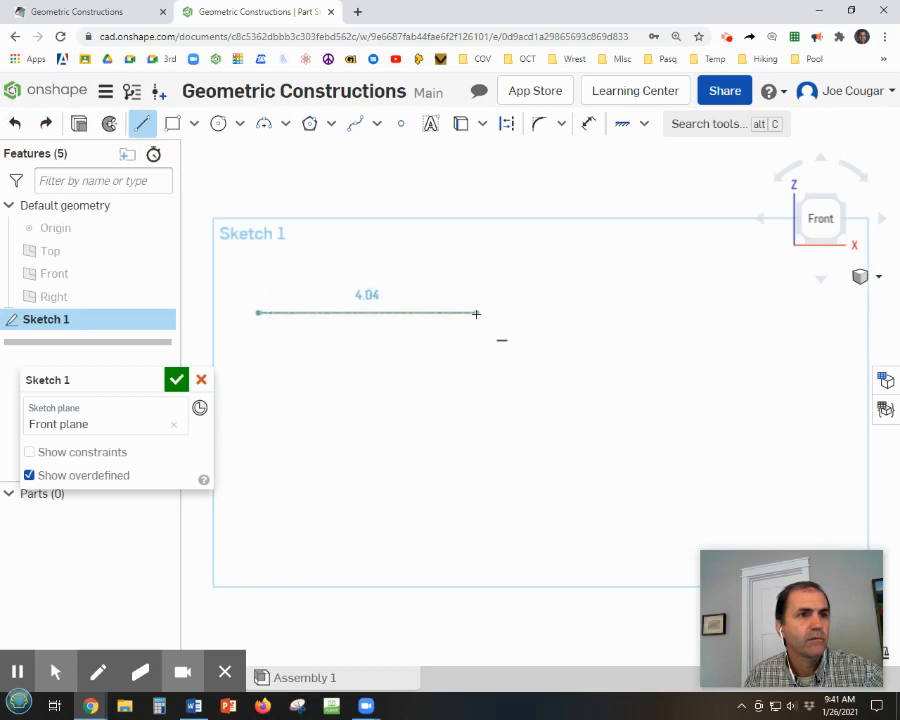
{"action": "left_click", "coordinate": [476, 313]}
{"action": "key", "text": "Escape"}
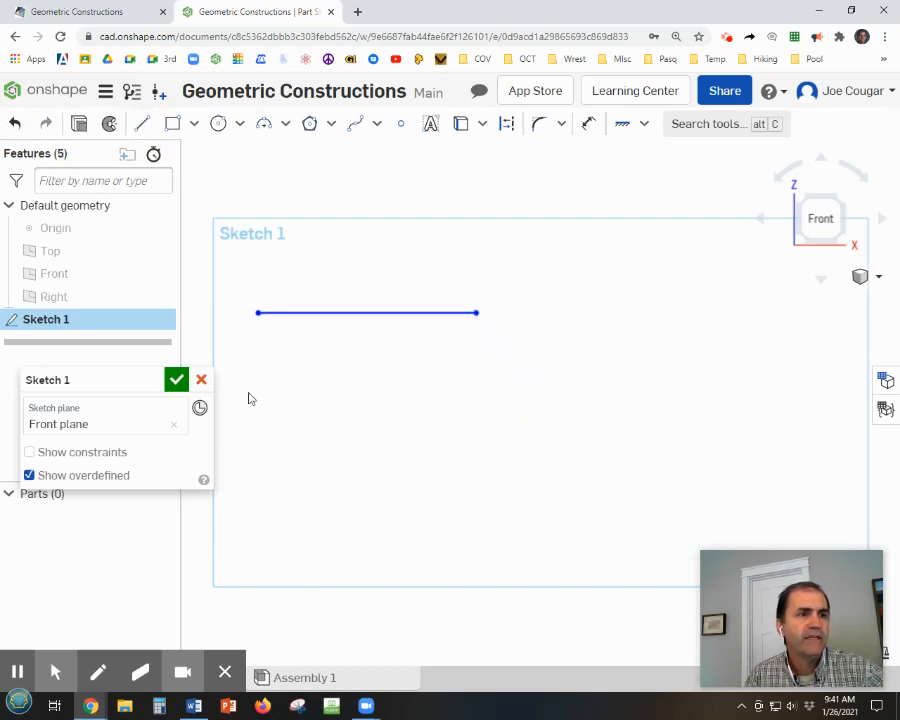
Step: Discard Sketch 1 and restore it with its line, leaving the sketch open for editing
{"action": "left_click", "coordinate": [201, 380]}
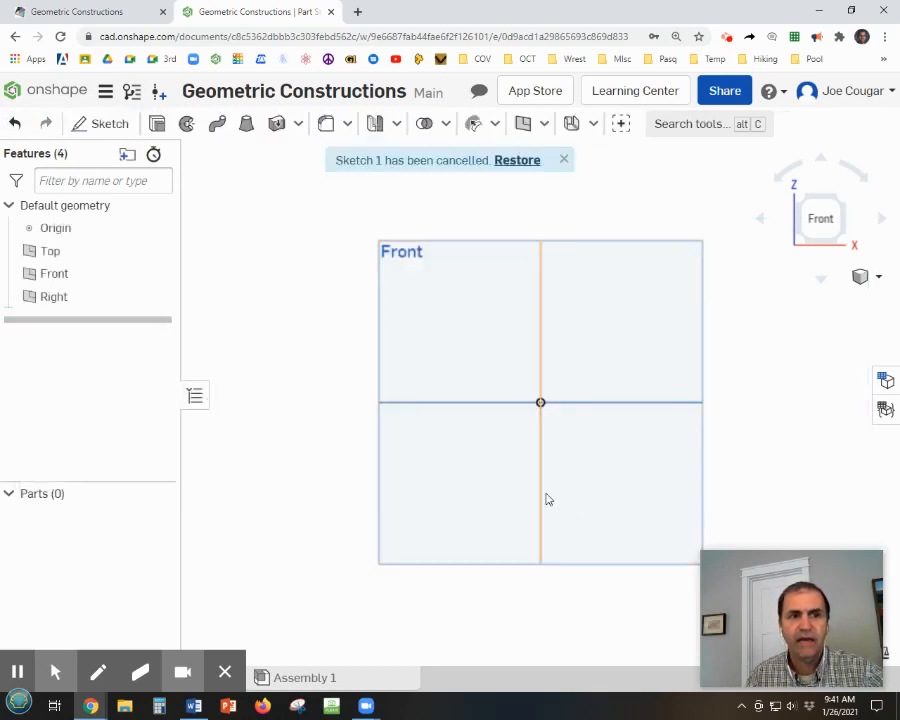
{"action": "left_click", "coordinate": [518, 165]}
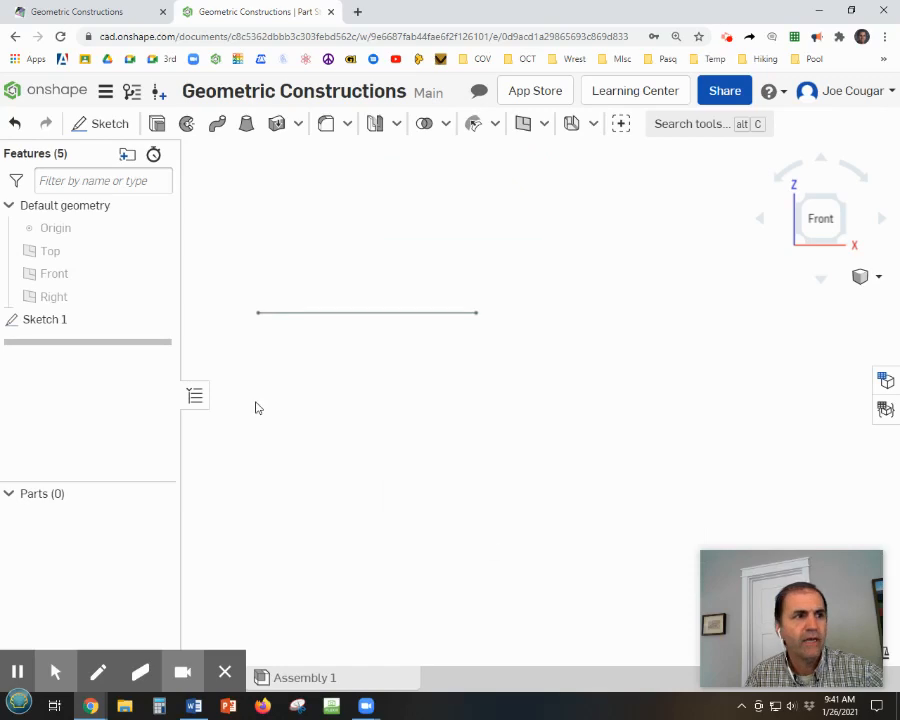
{"action": "double_click", "coordinate": [48, 320]}
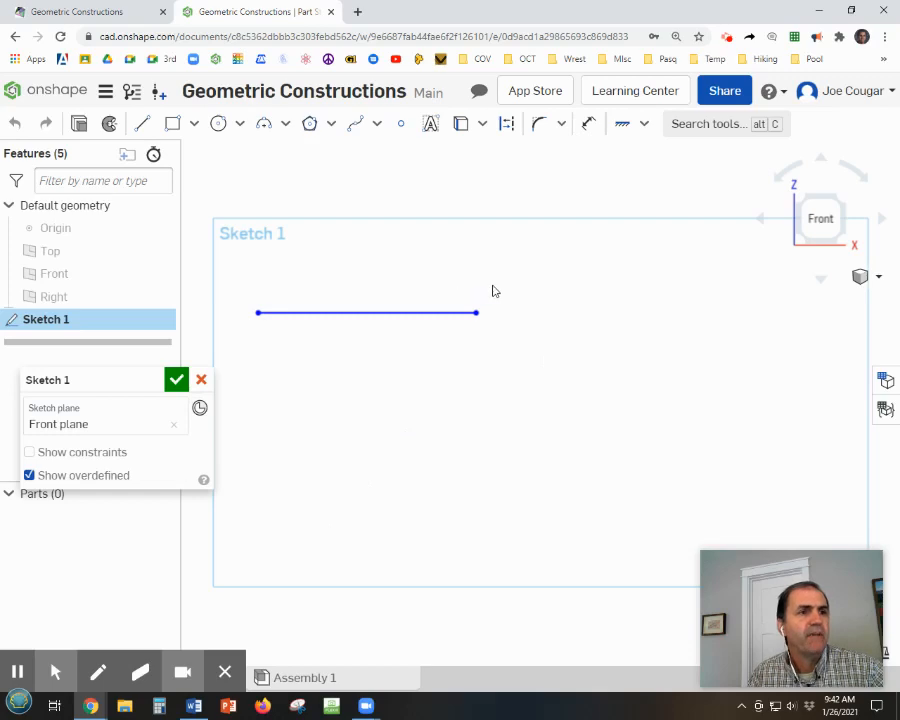
Step: Sketch a slanted line about 3.81 long that crosses the horizontal line, running from upper right to lower left
{"action": "key", "text": "l"}
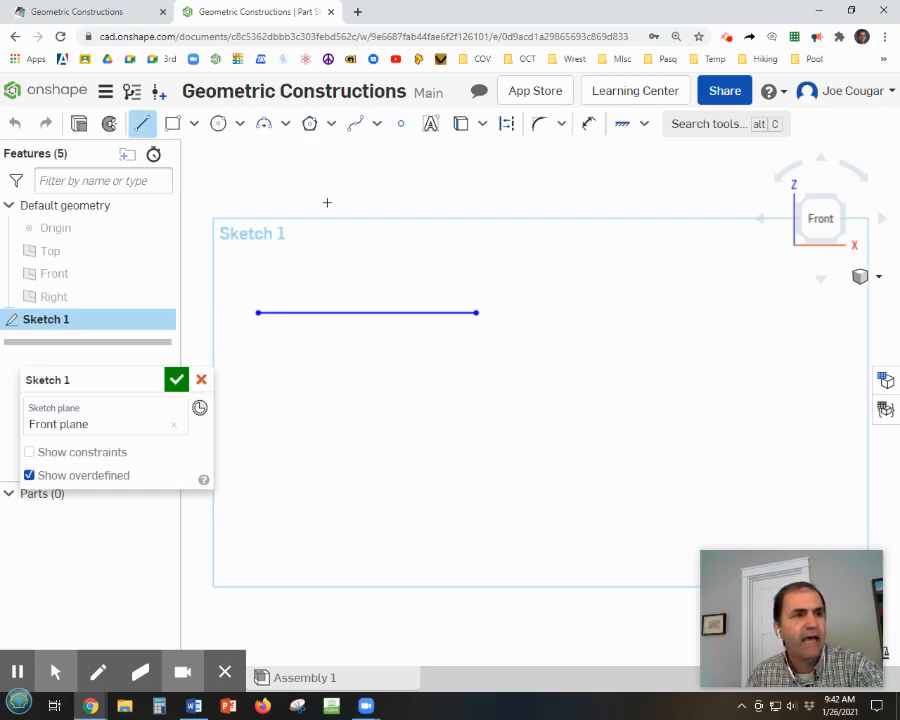
{"action": "left_click", "coordinate": [418, 197]}
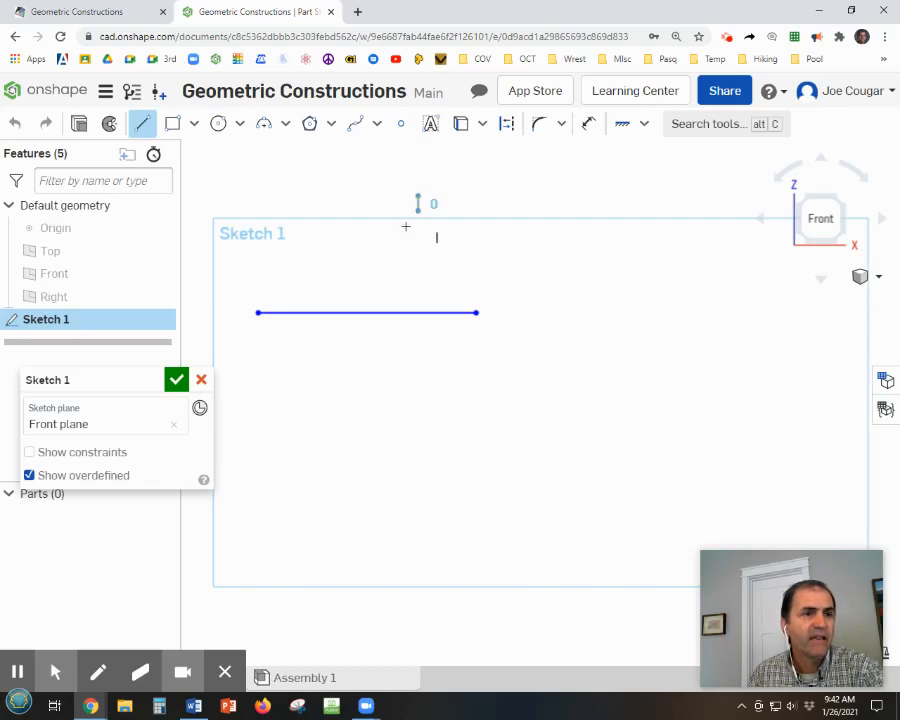
{"action": "left_click", "coordinate": [340, 386]}
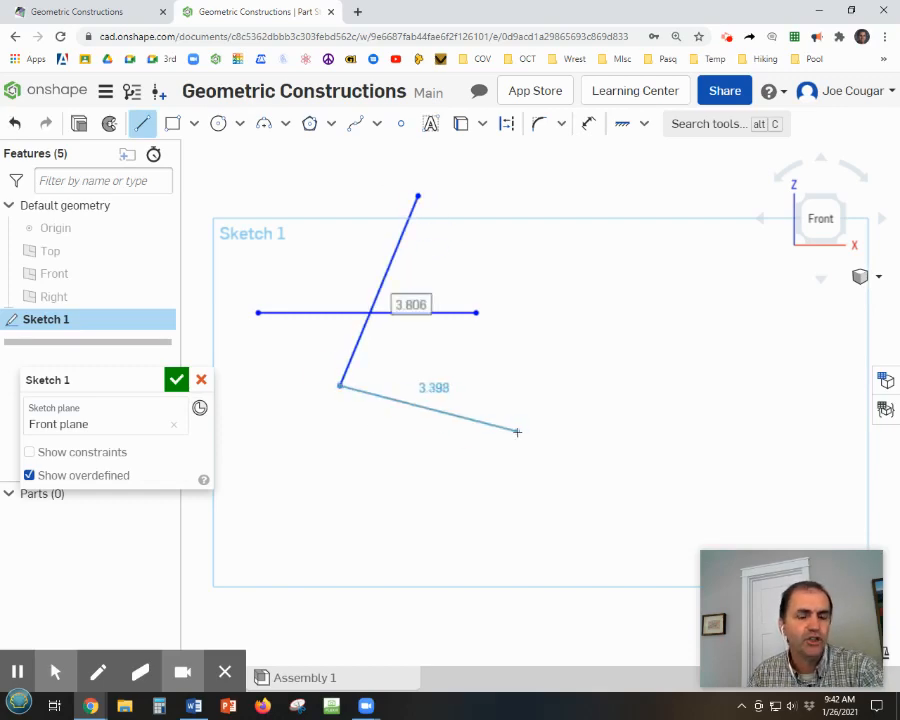
{"action": "key", "text": "Escape"}
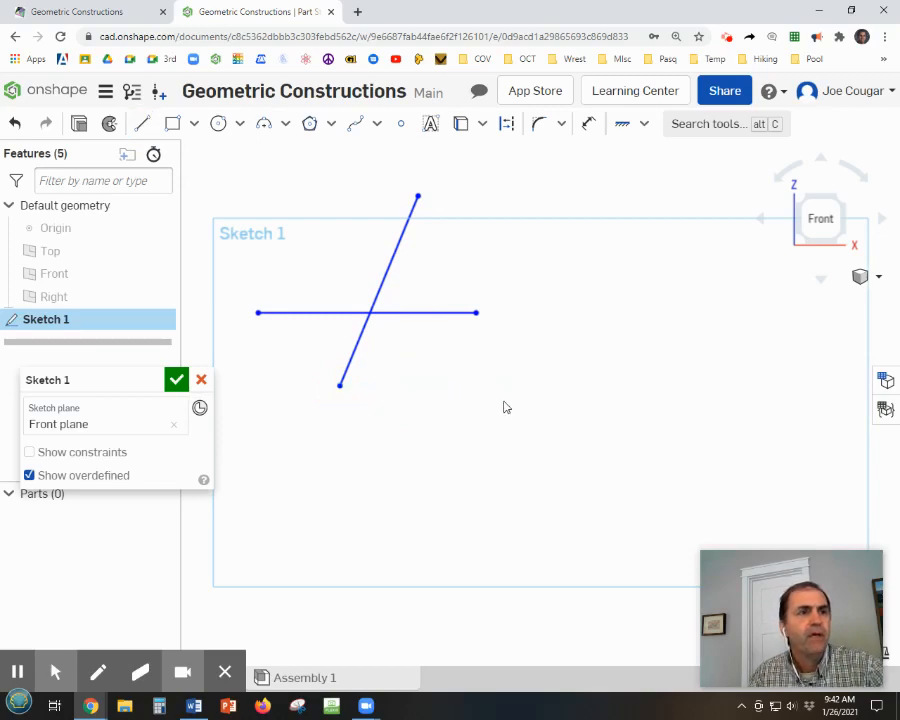
Step: Place a sketch point just above the horizontal line, to the left of the slanted line
{"action": "left_click", "coordinate": [402, 128]}
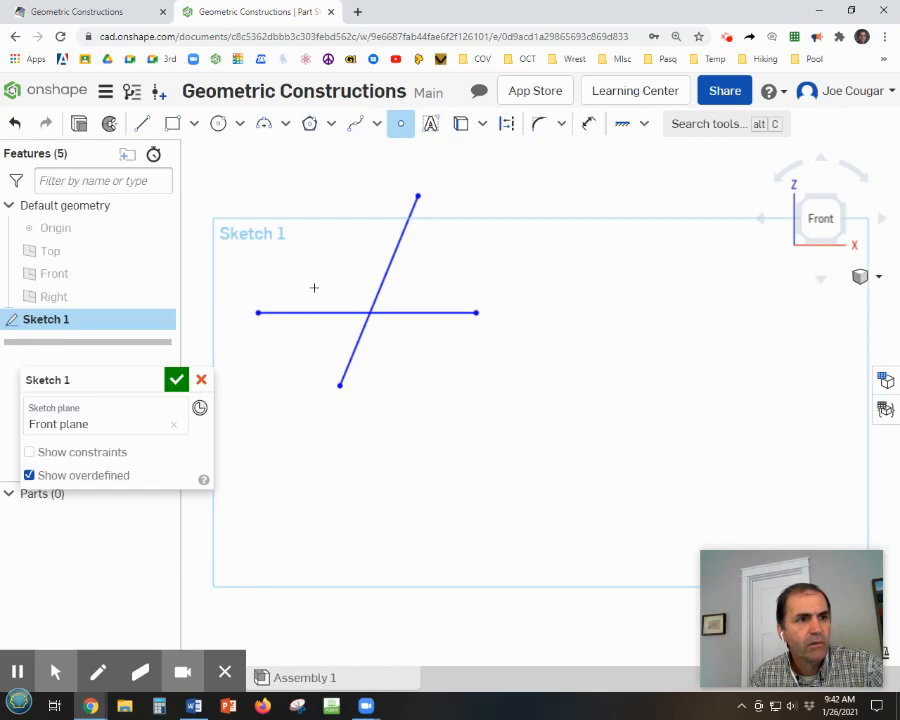
{"action": "left_click", "coordinate": [314, 287]}
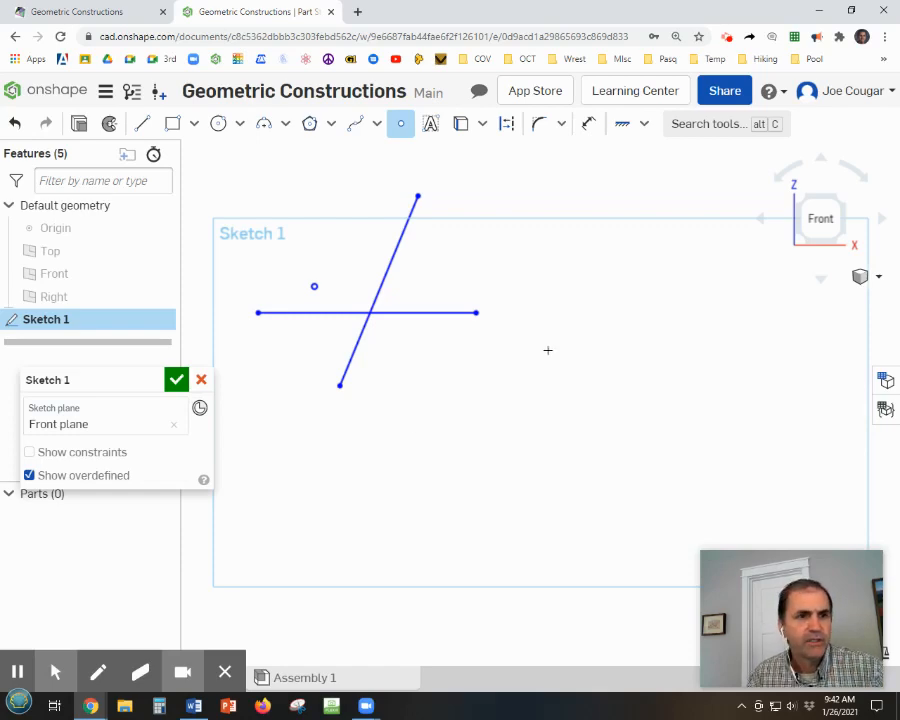
{"action": "key", "text": "Escape"}
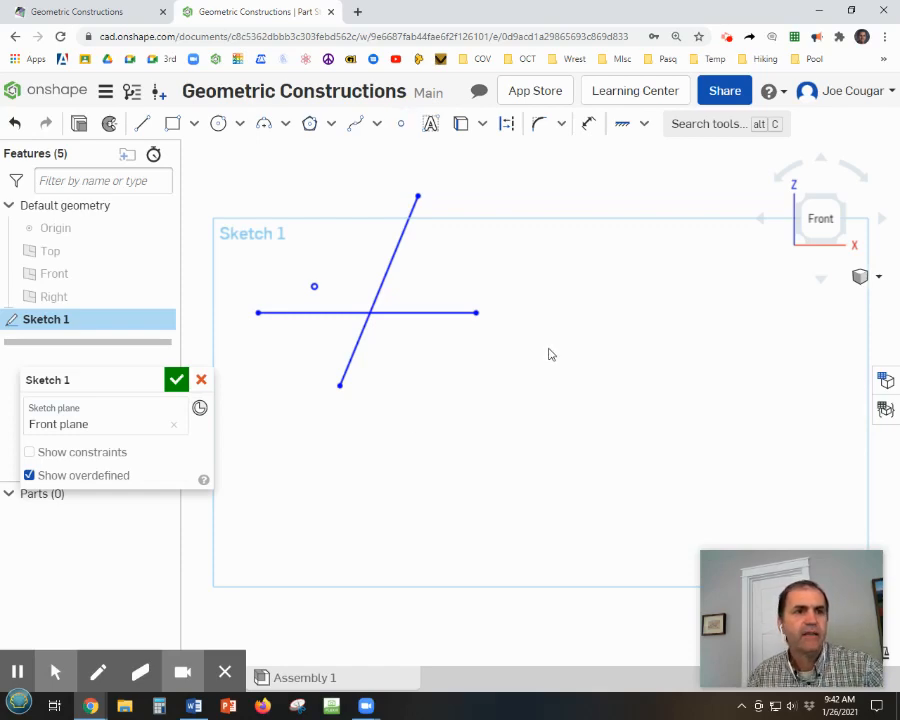
Step: Sketch two overlapping circles about 2.93 and 3.04 in diameter to the right of the crossing lines, and move the second circle closer to the first
{"action": "mouse_move", "coordinate": [599, 340]}
{"action": "middle_mouse_down"}
{"action": "mouse_move", "coordinate": [567, 352]}
{"action": "mouse_move", "coordinate": [524, 338]}
{"action": "middle_mouse_up"}
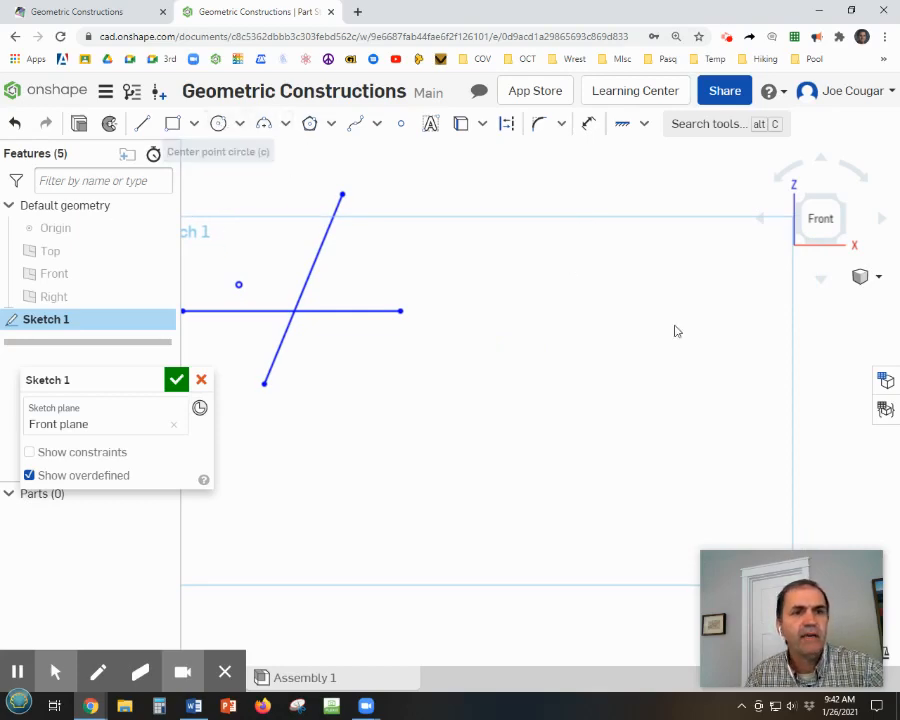
{"action": "left_click", "coordinate": [219, 124]}
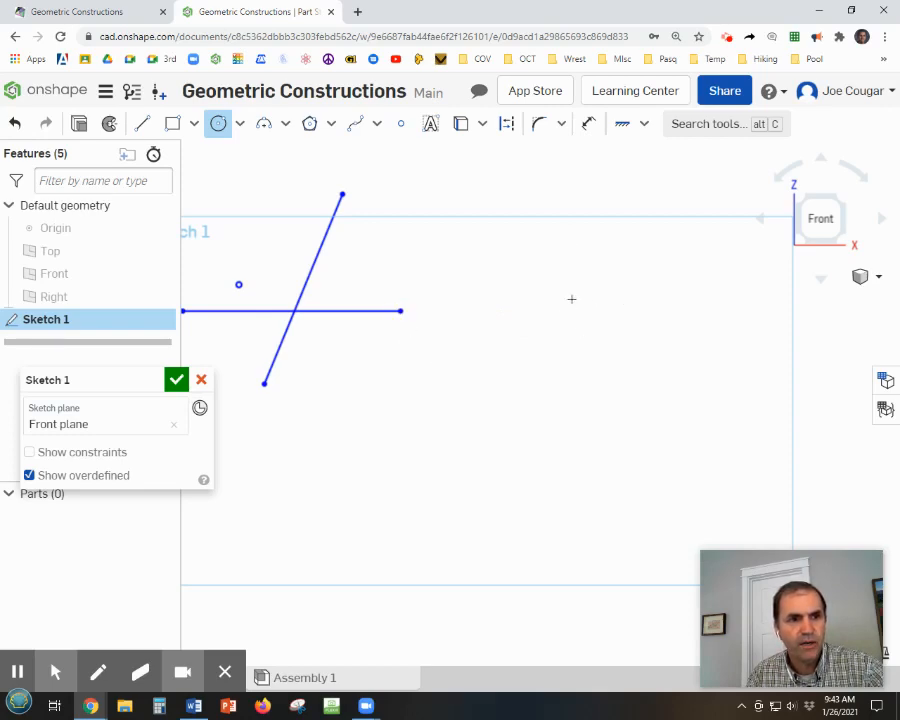
{"action": "left_click", "coordinate": [526, 256]}
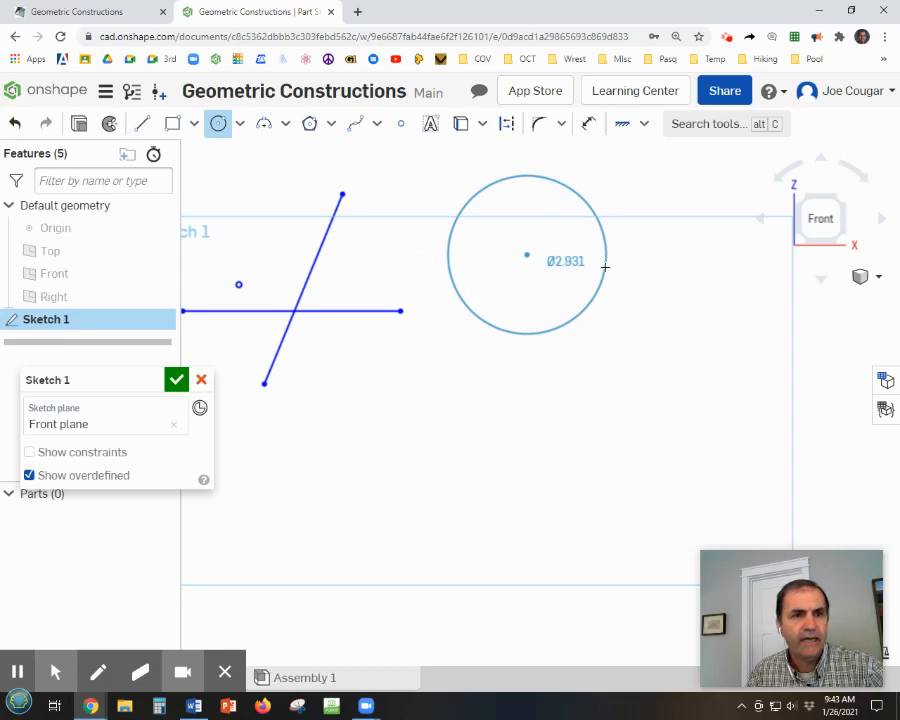
{"action": "left_click", "coordinate": [605, 267]}
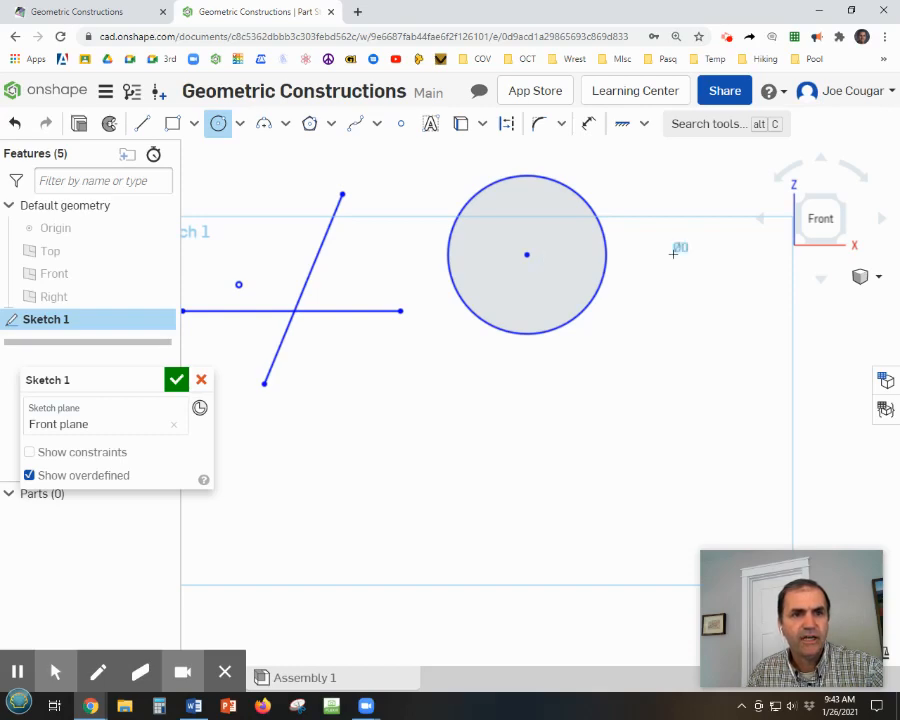
{"action": "left_click", "coordinate": [672, 253]}
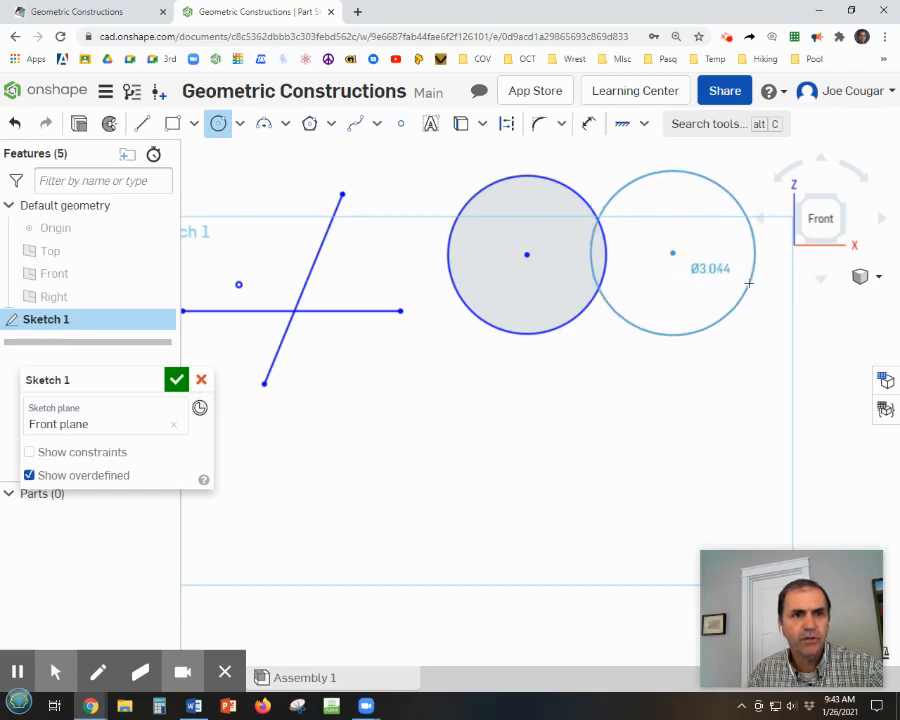
{"action": "left_click", "coordinate": [748, 284]}
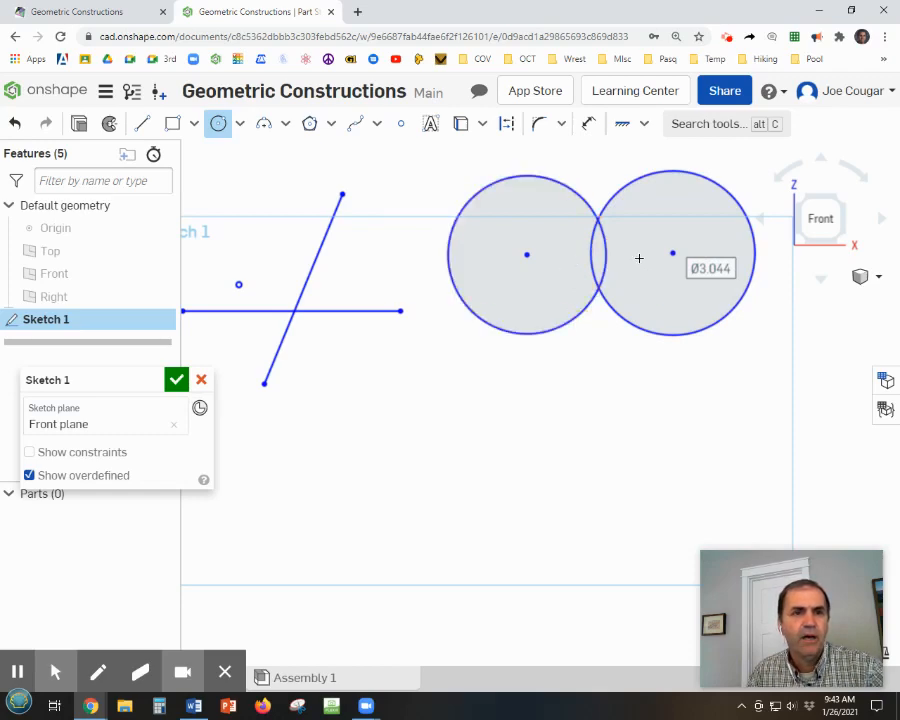
{"action": "key", "text": "Escape"}
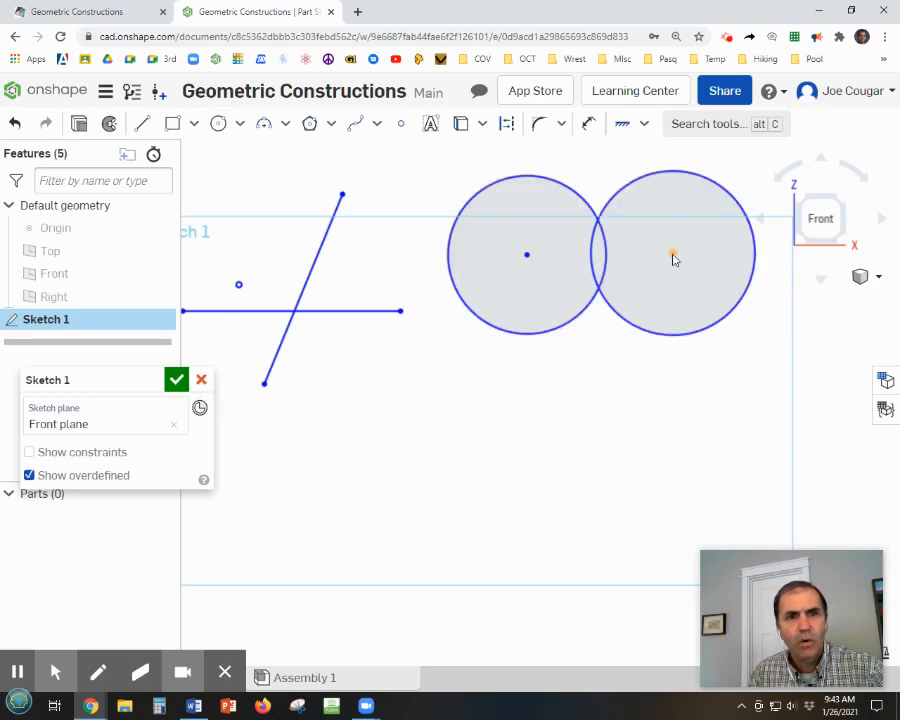
{"action": "left_click_drag", "start_coordinate": [674, 258], "coordinate": [651, 263]}
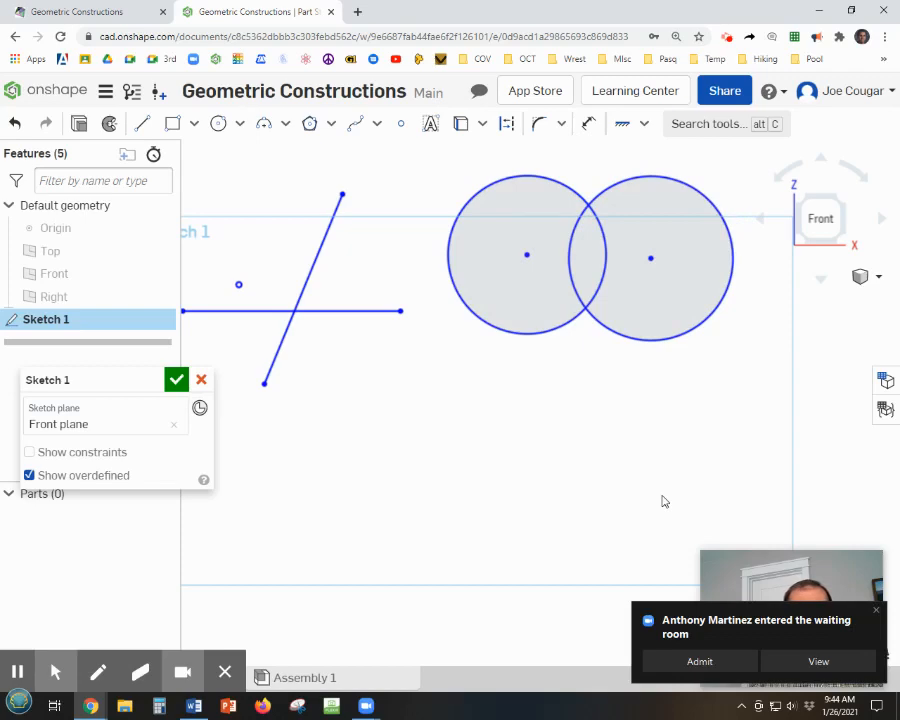
Step: Admit the waiting participant to the Zoom meeting
{"action": "left_click", "coordinate": [703, 659]}
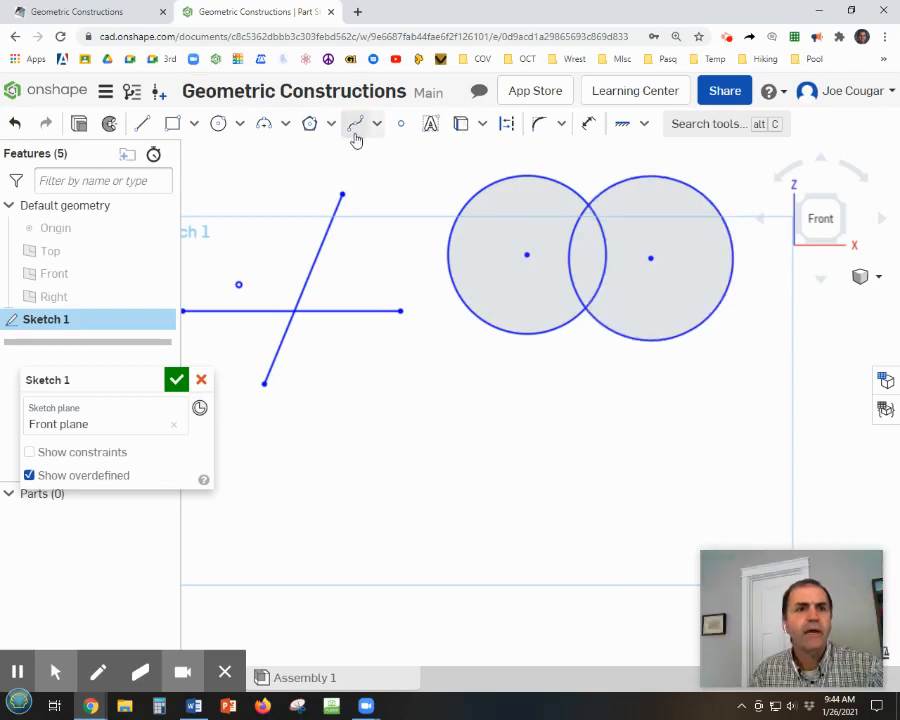
Step: Sketch a steep line about 4.95 long through the right circle, from above it to well below it
{"action": "left_click", "coordinate": [141, 124]}
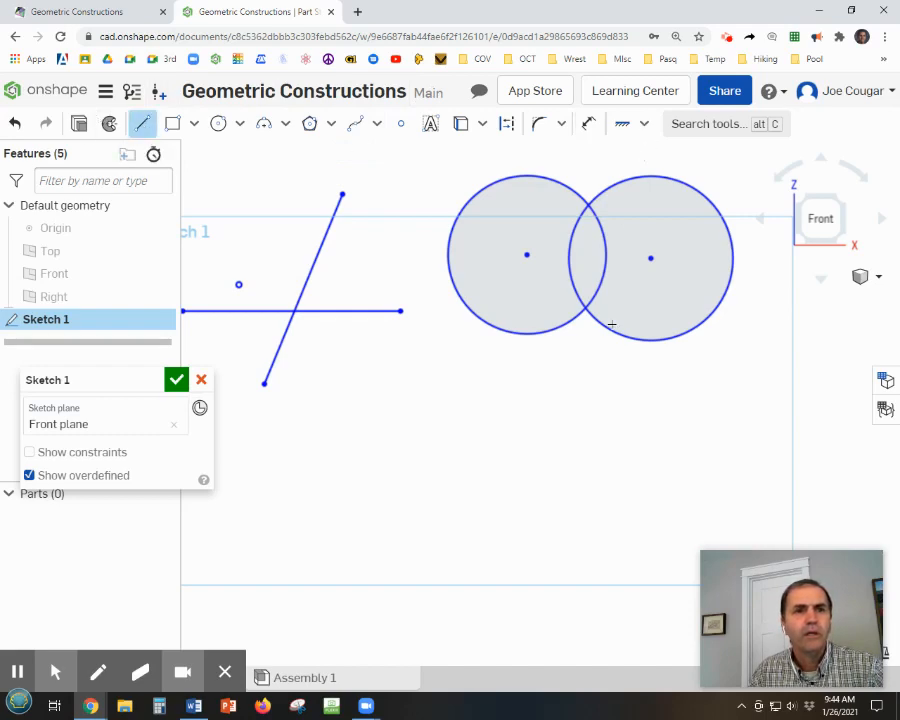
{"action": "left_click", "coordinate": [649, 257]}
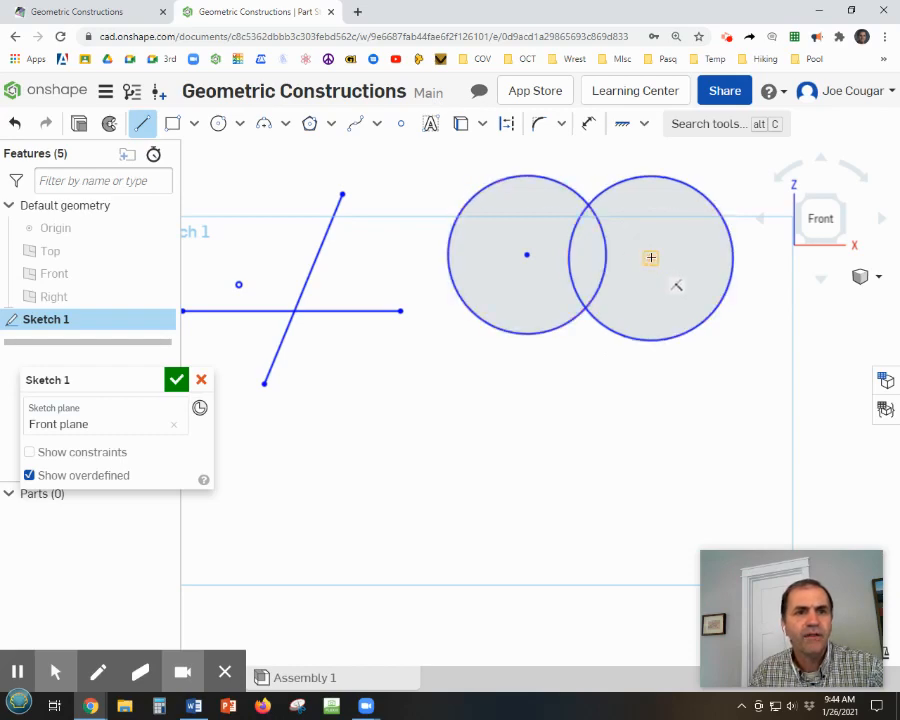
{"action": "left_click", "coordinate": [640, 150]}
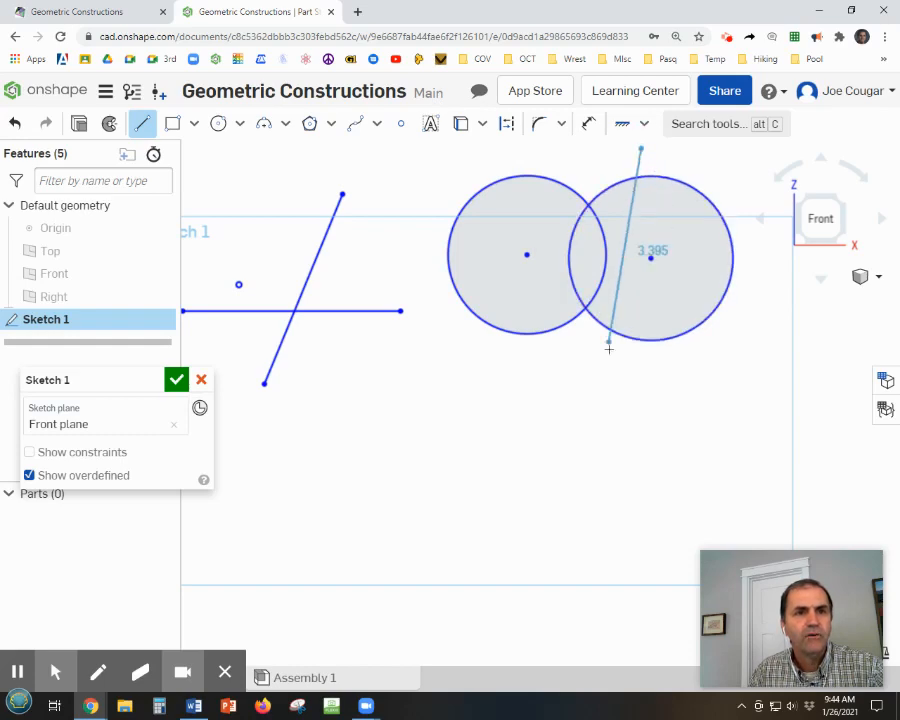
{"action": "left_click", "coordinate": [603, 413]}
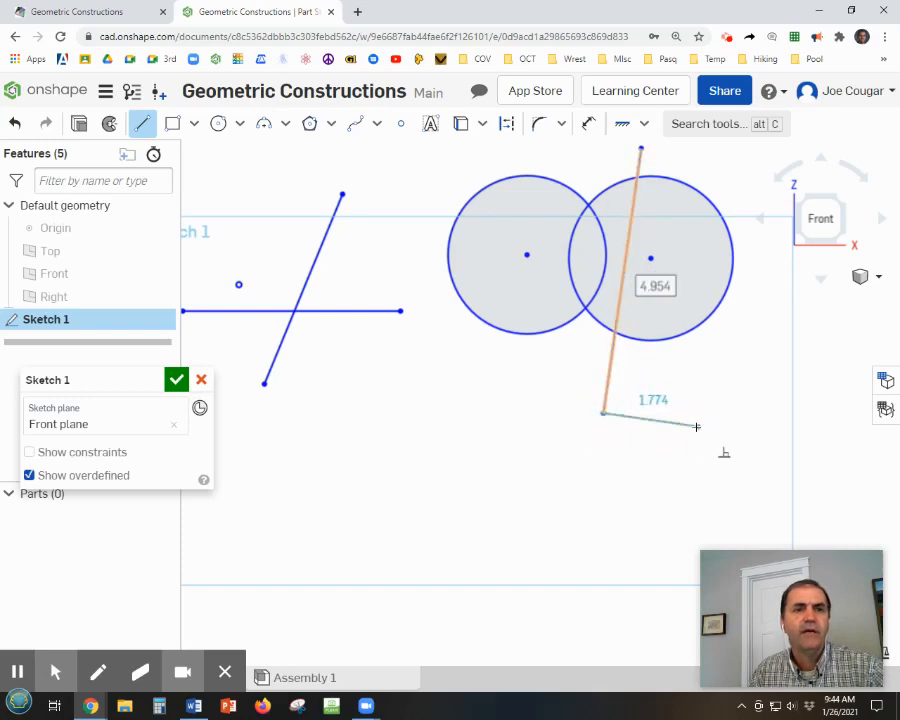
{"action": "key", "text": "Escape"}
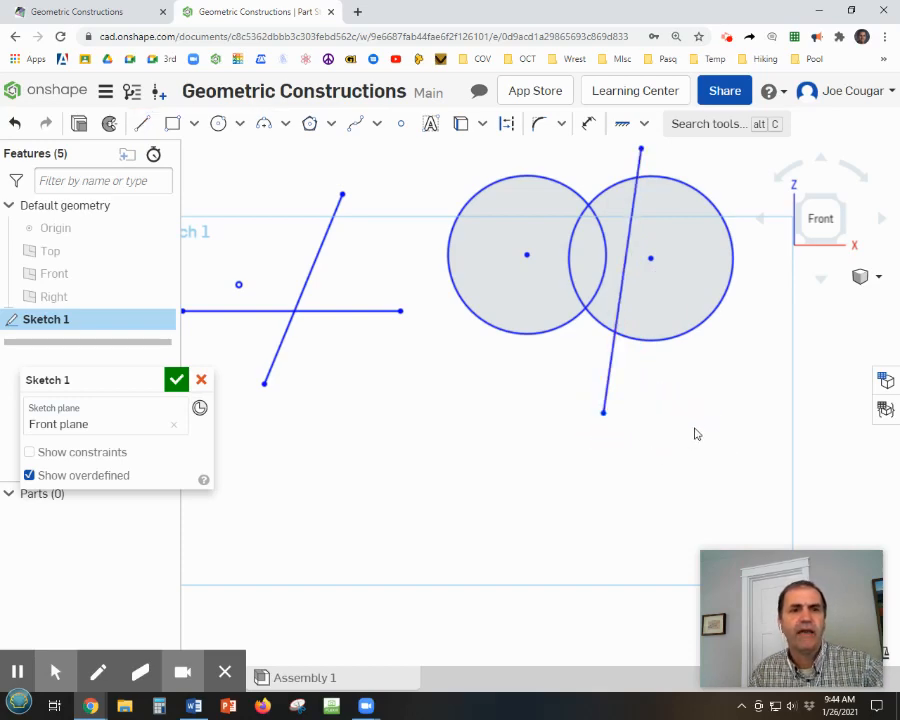
Step: Sketch a horizontal line about 8.6 long below the crossing lines and circles
{"action": "scroll", "coordinate": [700, 439], "scroll_direction": "down", "scroll_amount": 2}
{"action": "mouse_move", "coordinate": [719, 448]}
{"action": "middle_mouse_down"}
{"action": "mouse_move", "coordinate": [735, 400]}
{"action": "mouse_move", "coordinate": [729, 377]}
{"action": "middle_mouse_up"}
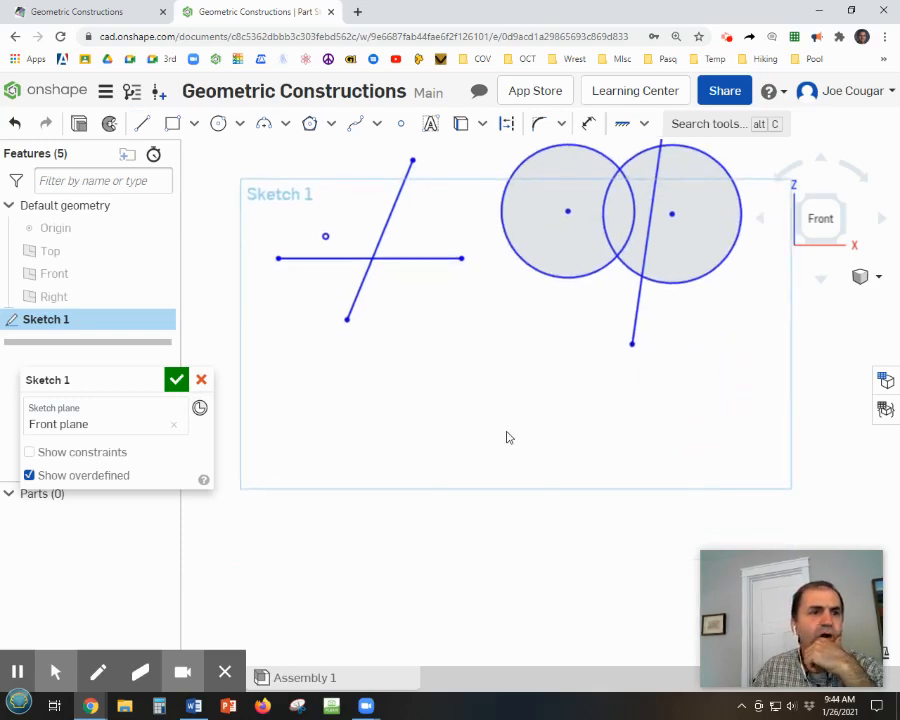
{"action": "left_click", "coordinate": [143, 124]}
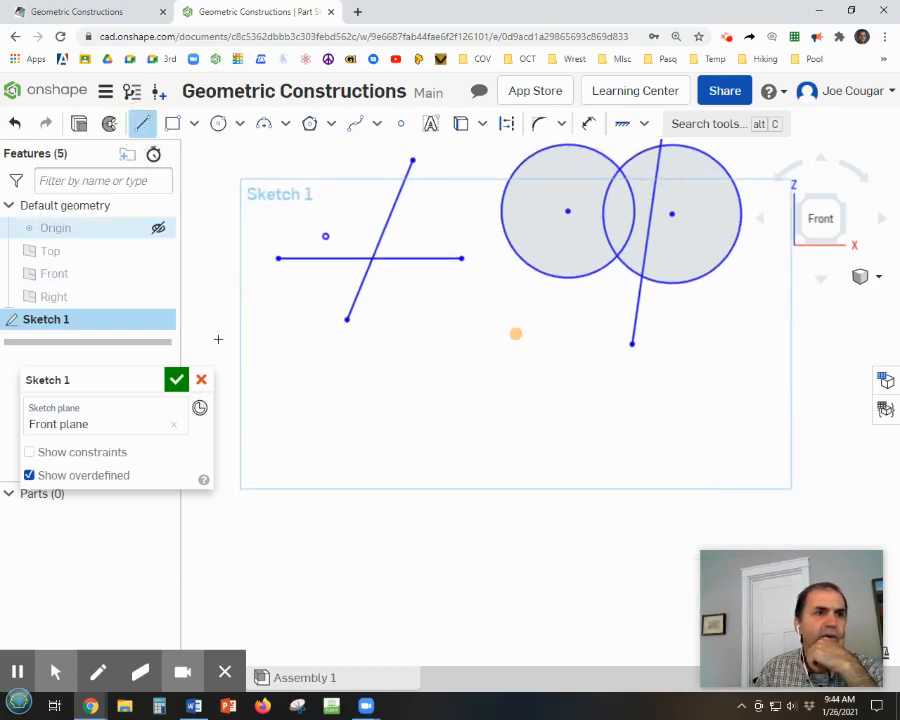
{"action": "left_click", "coordinate": [310, 404]}
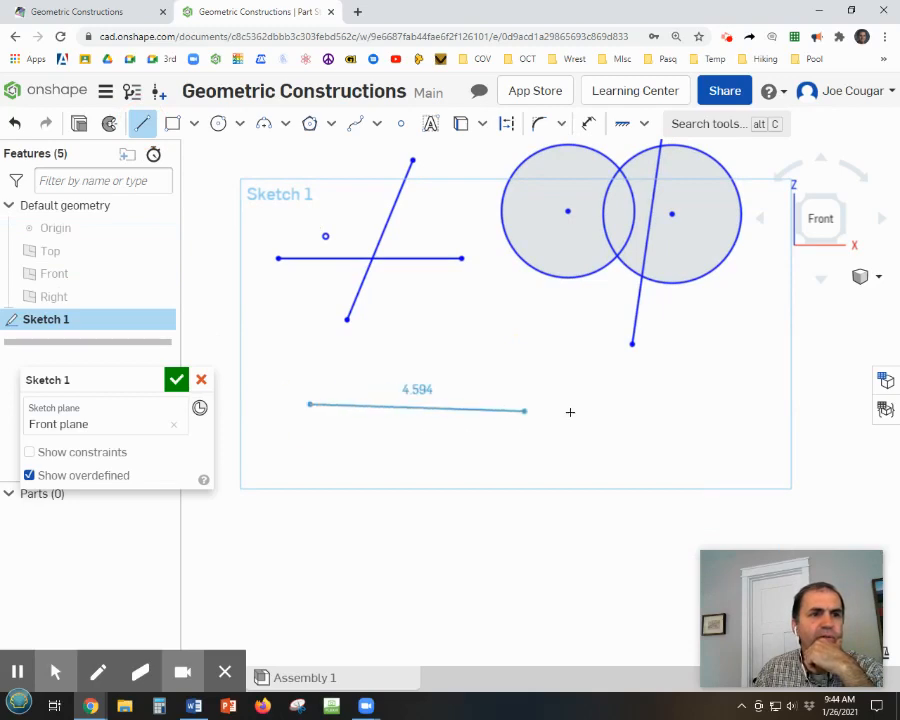
{"action": "left_click", "coordinate": [699, 404]}
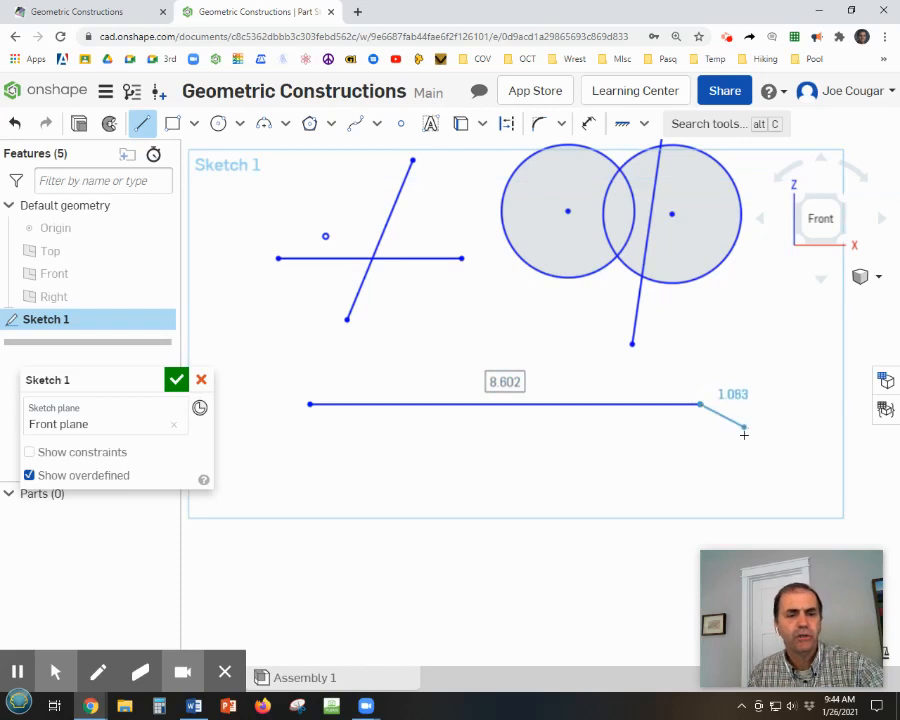
{"action": "key", "text": "Escape"}
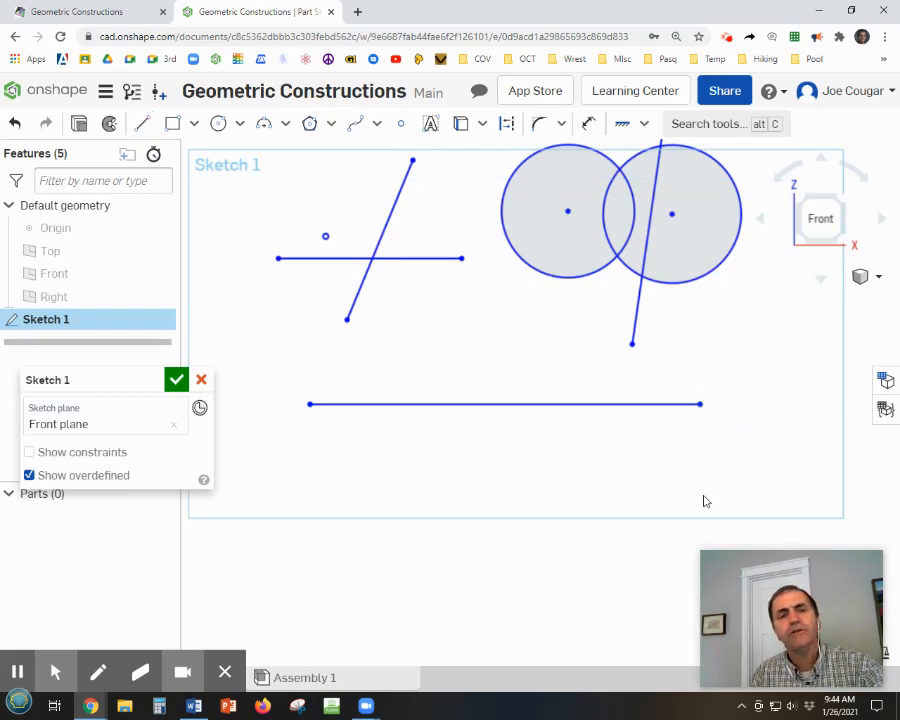
Step: Sketch a center point arc of radius about 3.53 below the long horizontal line, centered on its left endpoint
{"action": "middle_click_drag", "start_coordinate": [703, 489], "coordinate": [706, 467]}
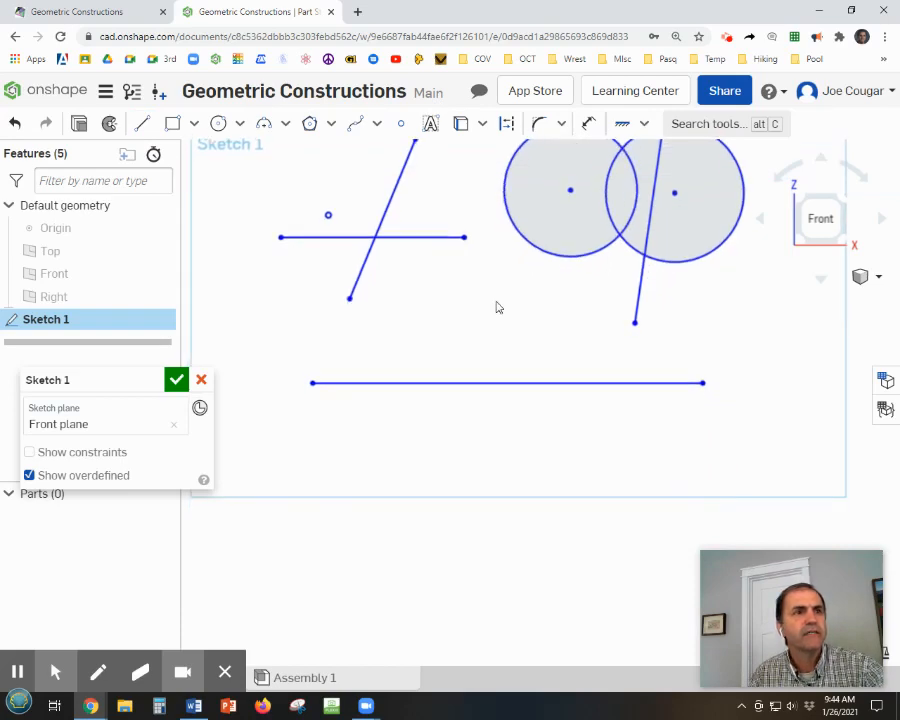
{"action": "left_click", "coordinate": [282, 126]}
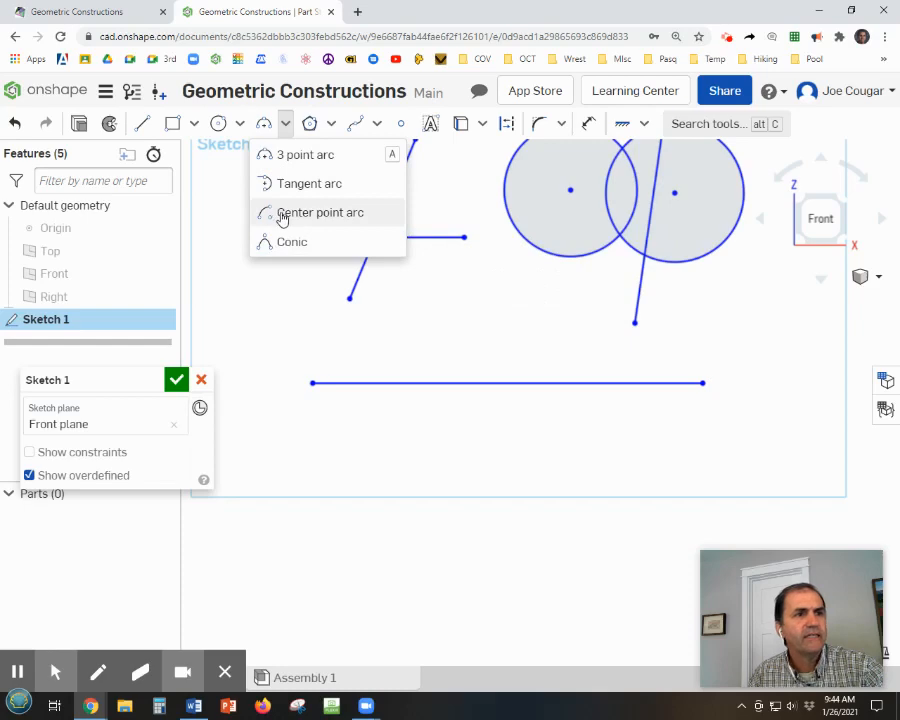
{"action": "left_click", "coordinate": [284, 217]}
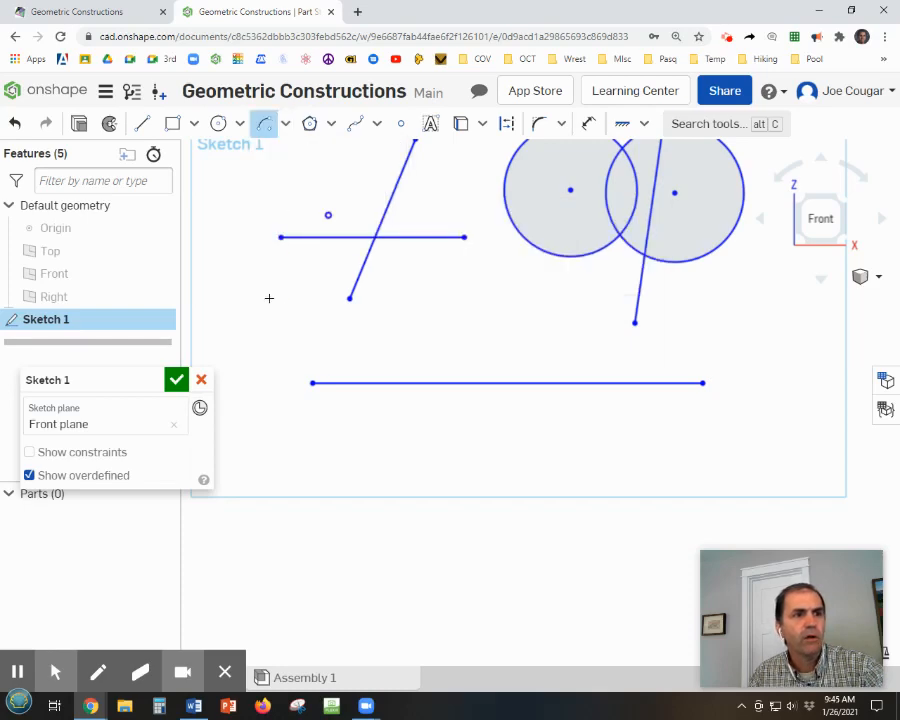
{"action": "left_click", "coordinate": [312, 383]}
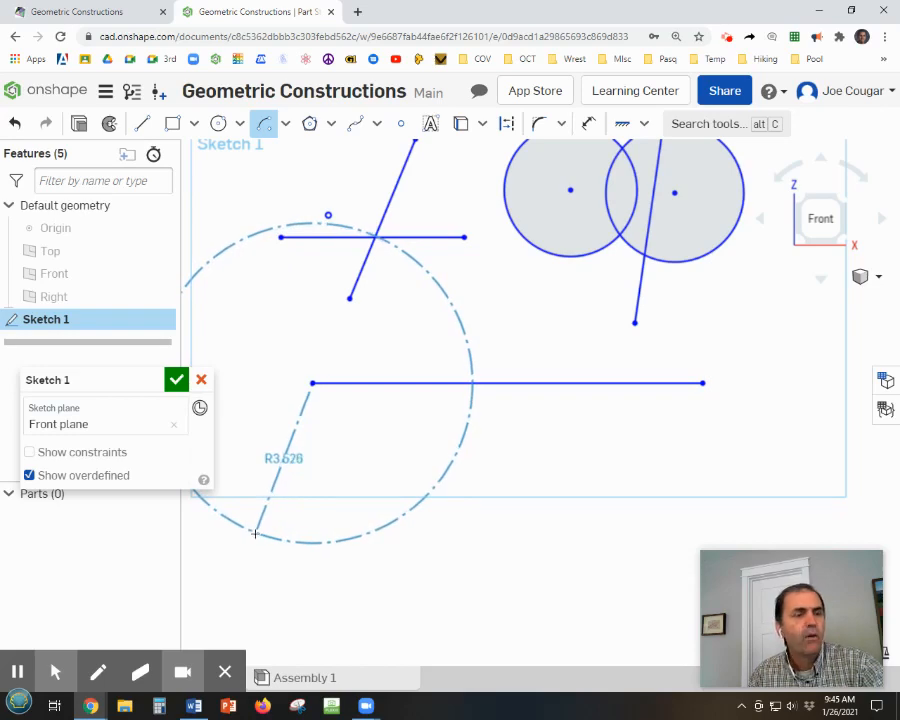
{"action": "left_click", "coordinate": [255, 534]}
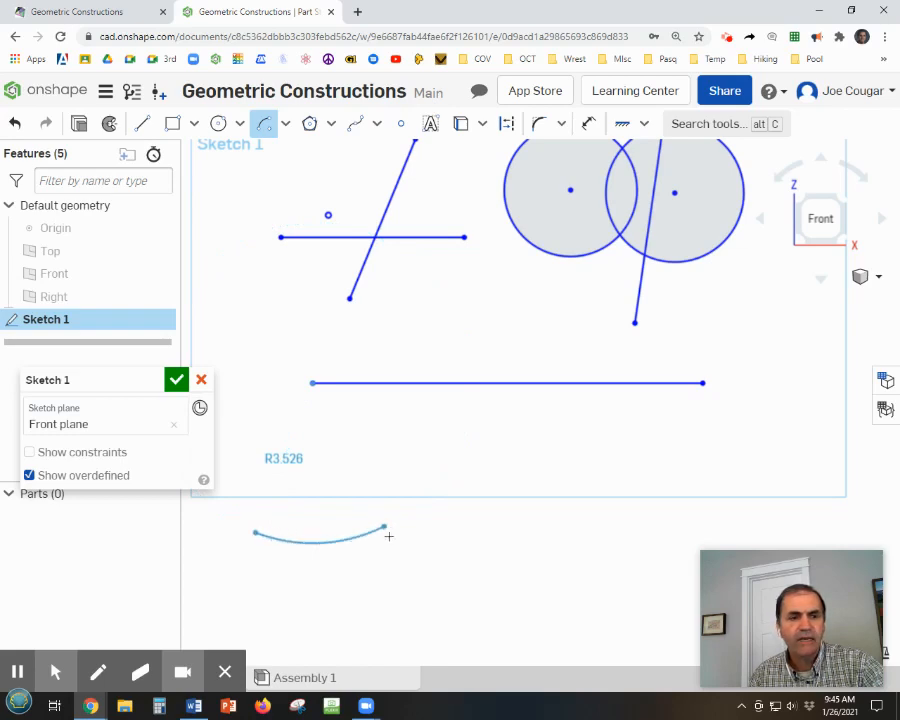
{"action": "left_click", "coordinate": [389, 537]}
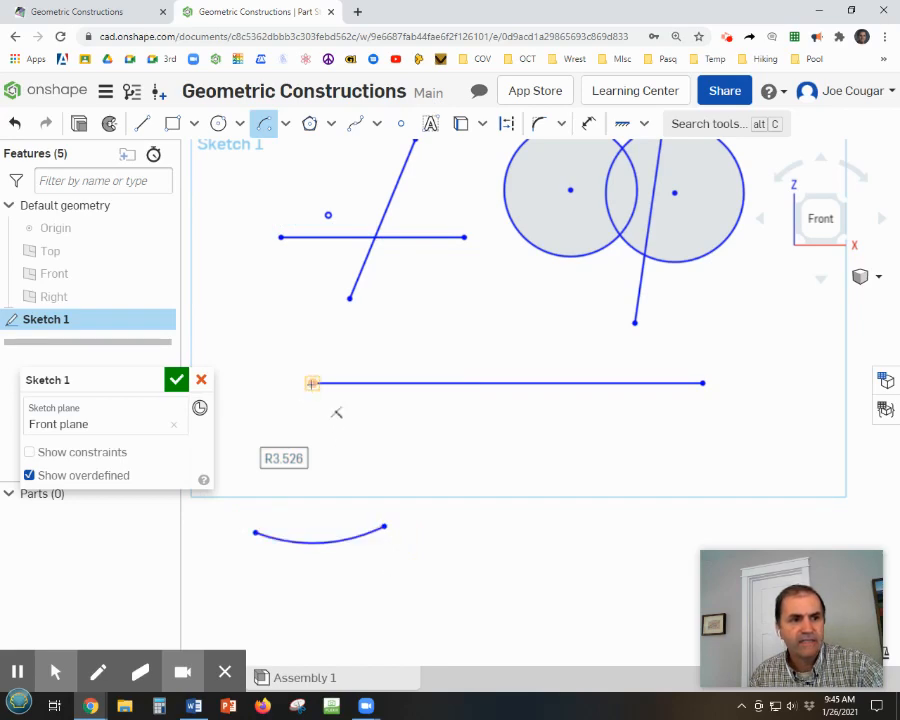
Step: Sketch a center point arc of radius about 3.7 below the long horizontal line, centered on its right endpoint
{"action": "left_click", "coordinate": [703, 383]}
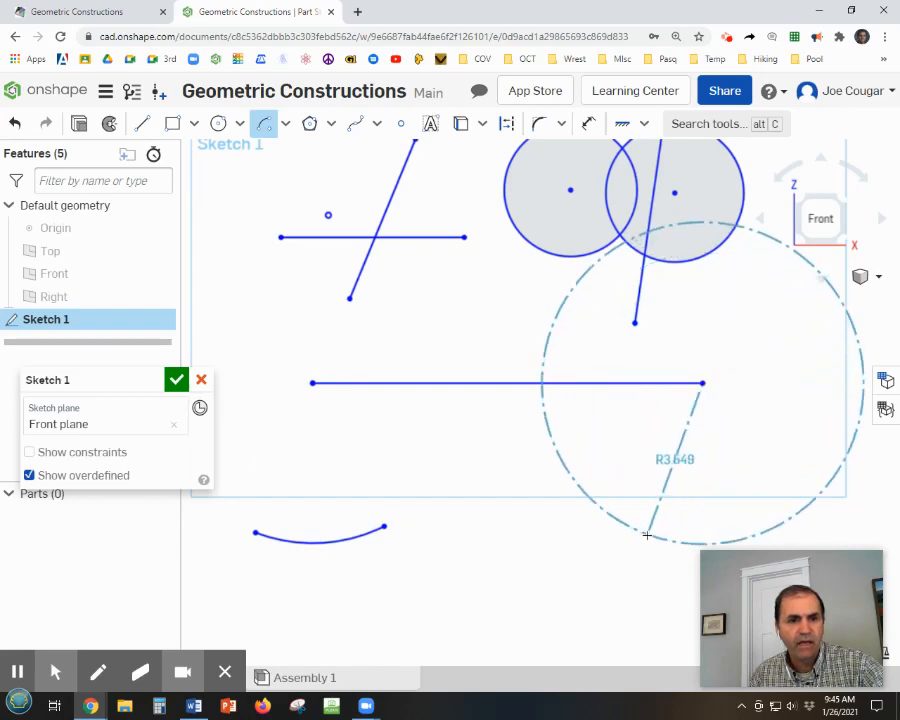
{"action": "left_click", "coordinate": [626, 533]}
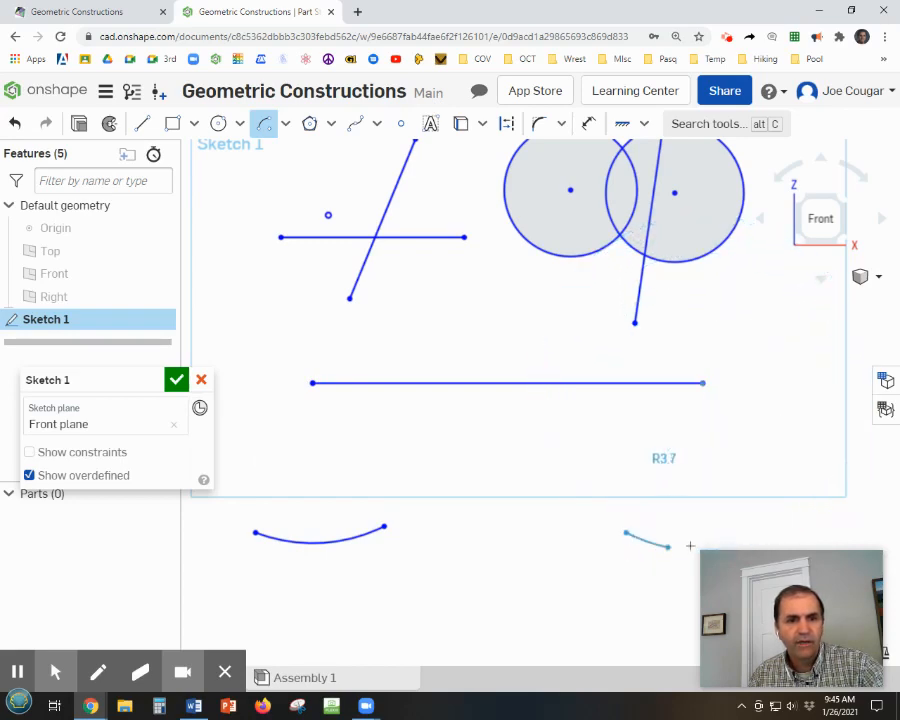
{"action": "left_click", "coordinate": [784, 502]}
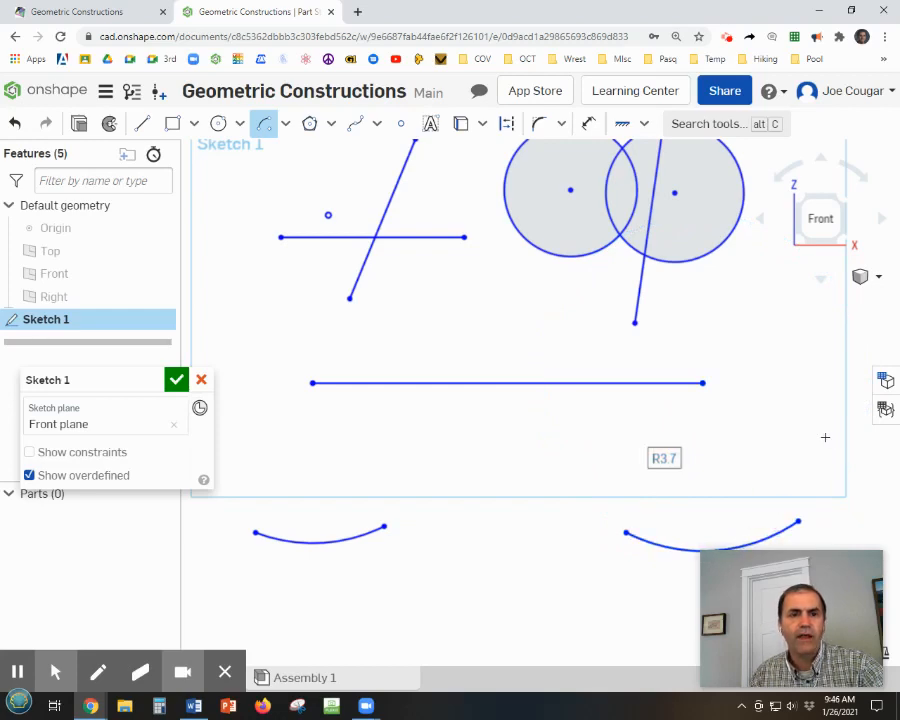
Step: Add a sketch text with the student's first initial and last name above the crossing lines
{"action": "scroll", "coordinate": [816, 441], "scroll_direction": "down", "scroll_amount": 3}
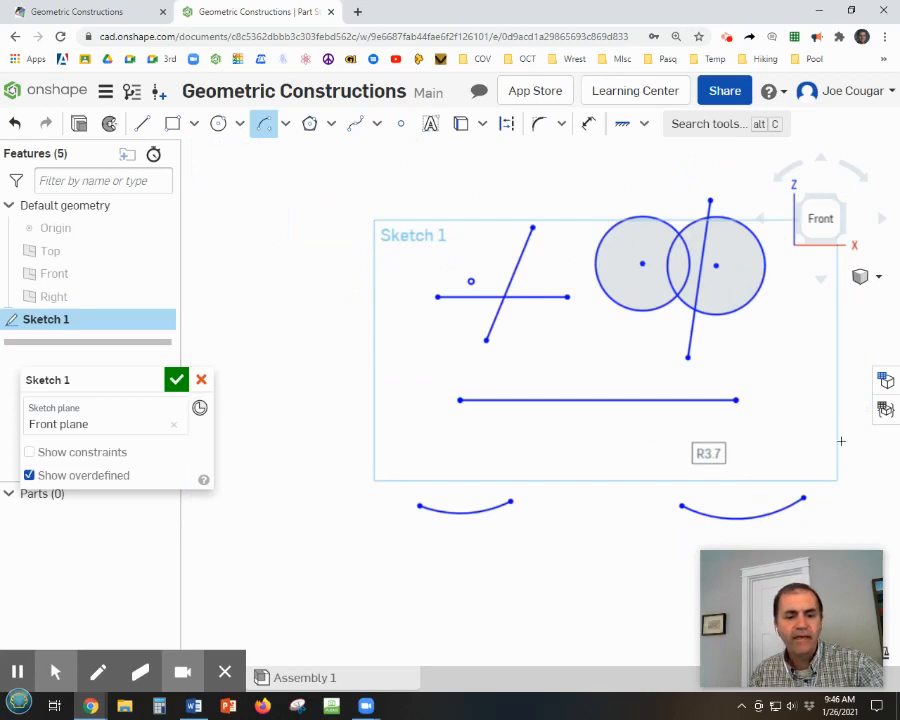
{"action": "key", "text": "Escape"}
{"action": "middle_click_drag", "start_coordinate": [838, 448], "coordinate": [779, 420]}
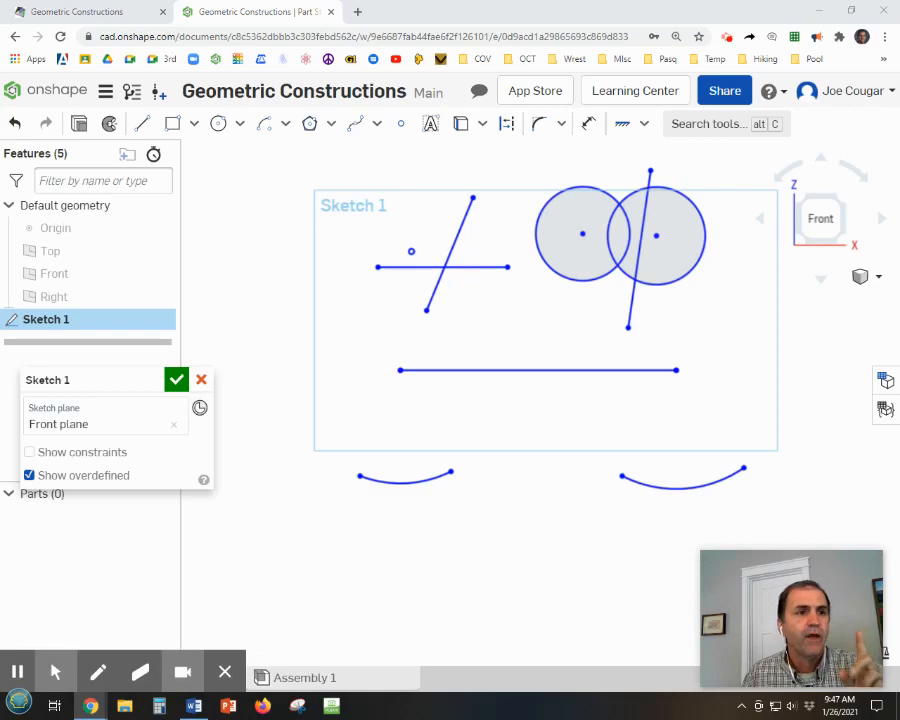
{"action": "middle_click_drag", "start_coordinate": [550, 523], "coordinate": [543, 559]}
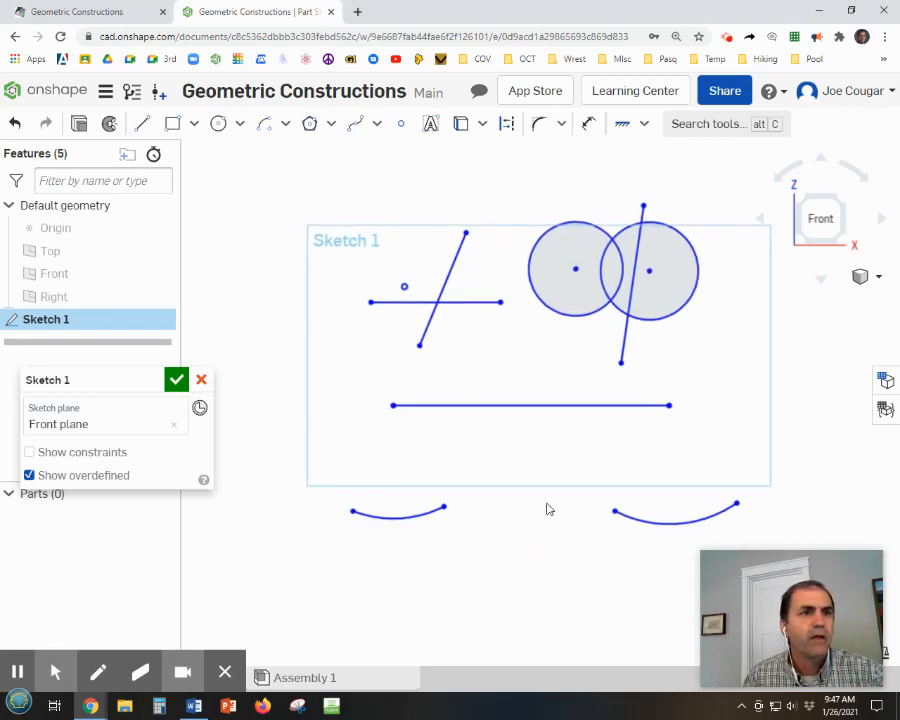
{"action": "left_click", "coordinate": [430, 125]}
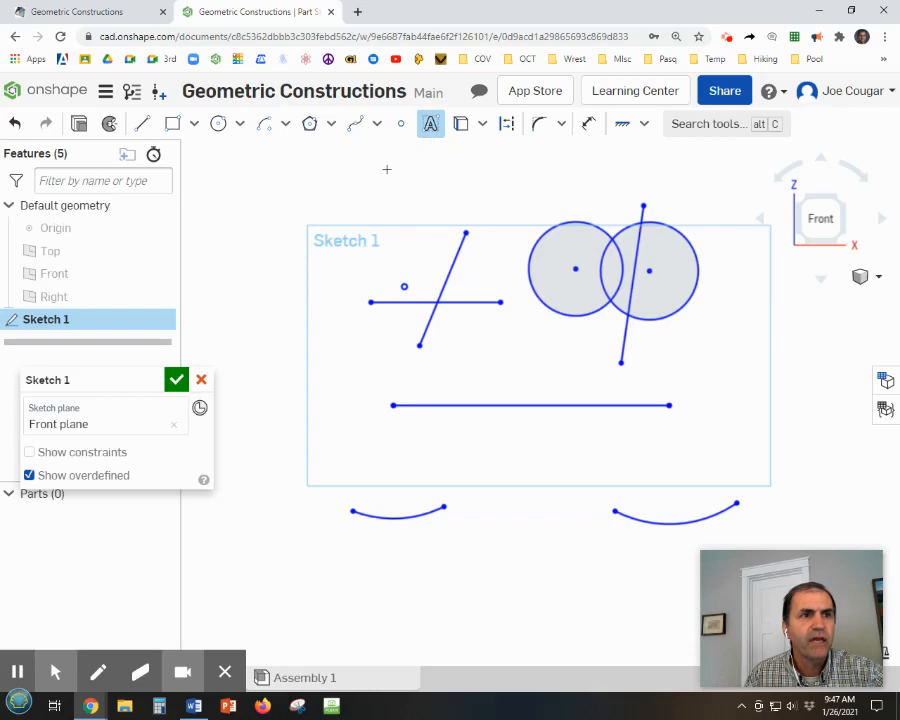
{"action": "left_click_drag", "start_coordinate": [386, 170], "coordinate": [540, 191]}
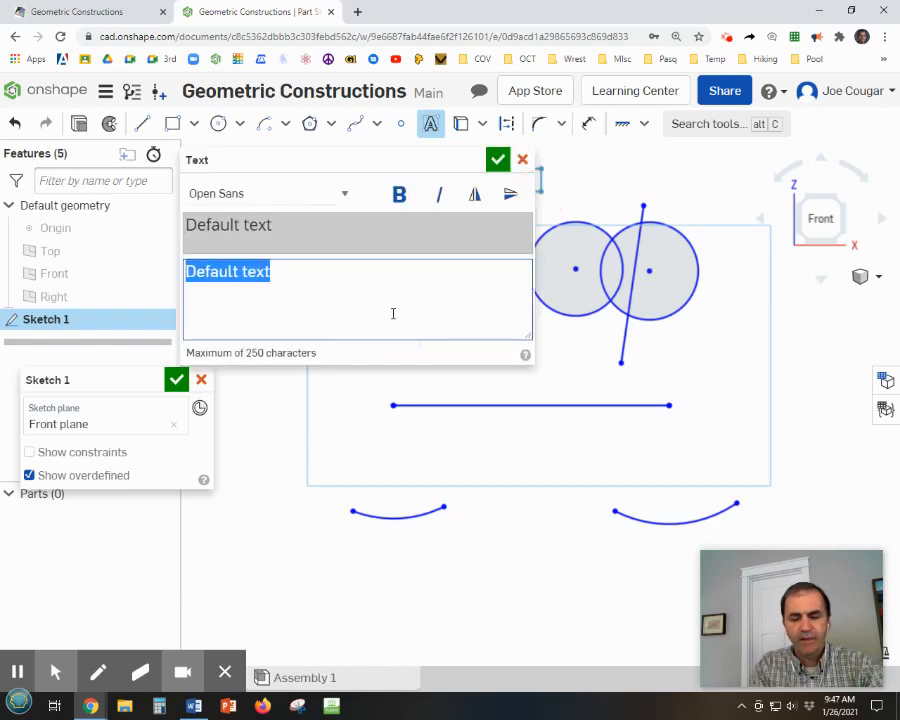
{"action": "type", "text": "J Co"}
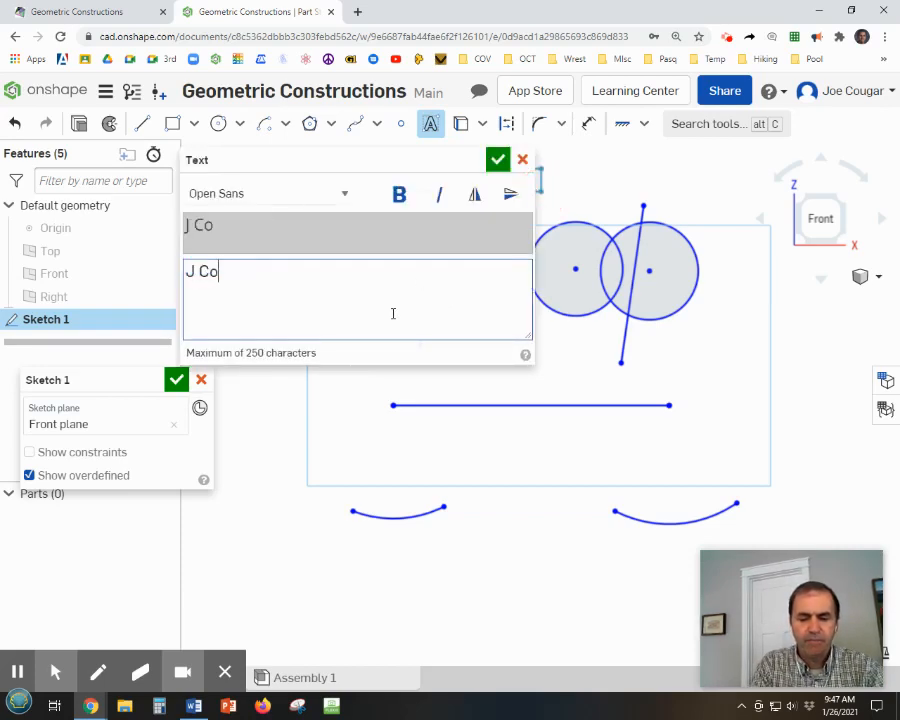
{"action": "type", "text": "ugar"}
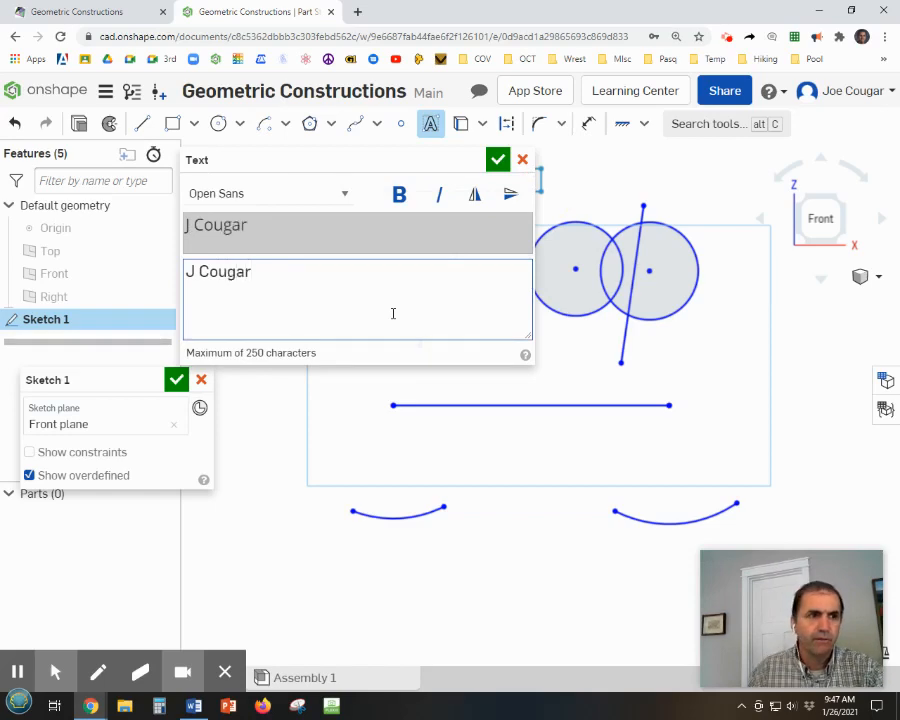
{"action": "left_click", "coordinate": [497, 158]}
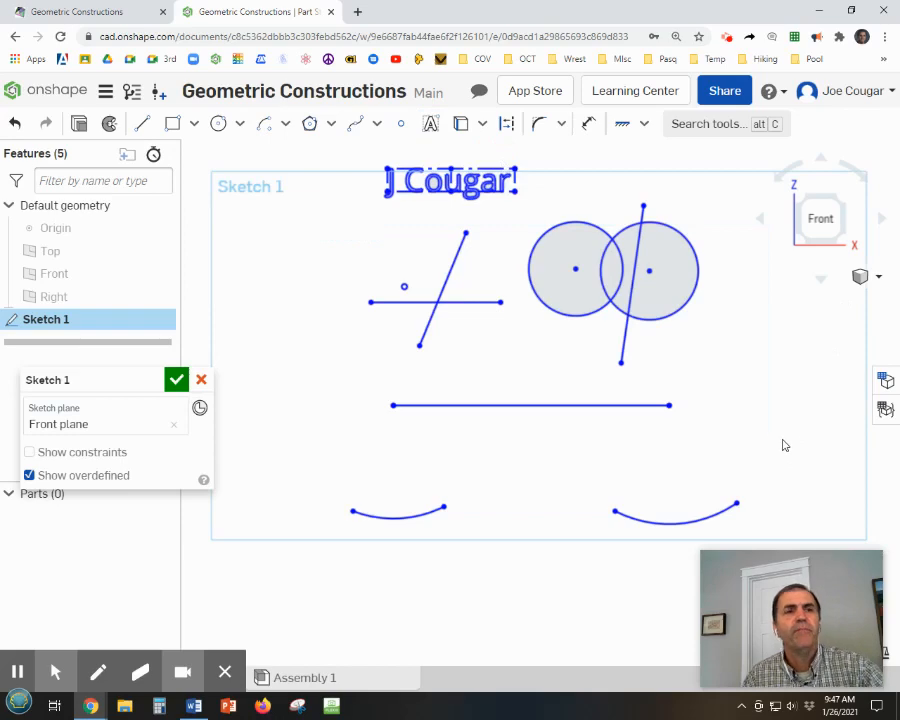
Step: Reshape the crossing lines by moving the horizontal line's right endpoint and the slanted line's upper endpoint outward, and shift the horizontal line slightly up
{"action": "scroll", "coordinate": [762, 408], "scroll_direction": "up", "scroll_amount": 3}
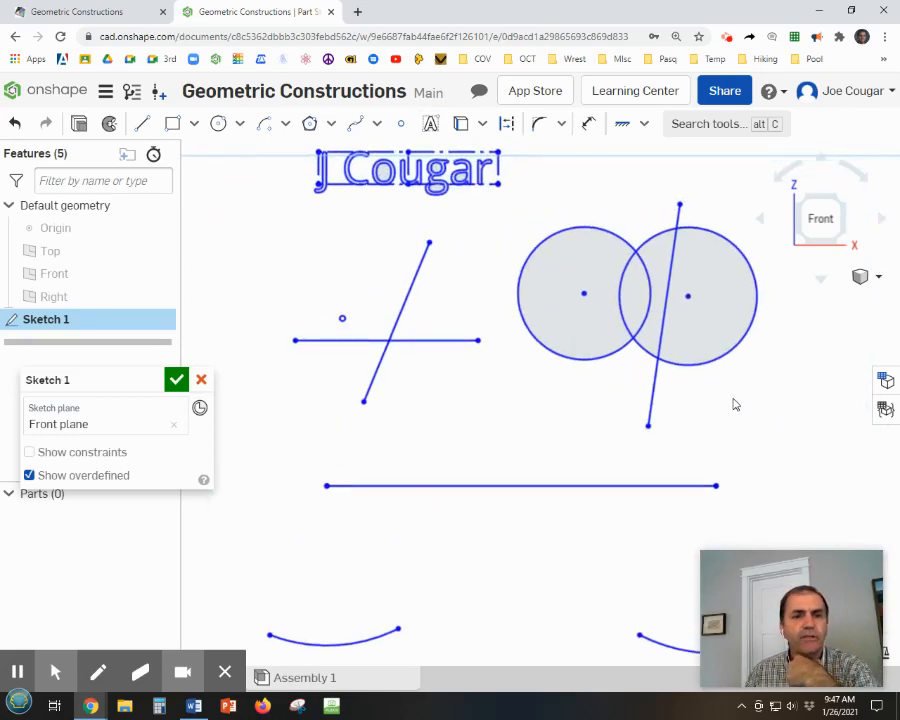
{"action": "scroll", "coordinate": [733, 404], "scroll_direction": "down", "scroll_amount": 2}
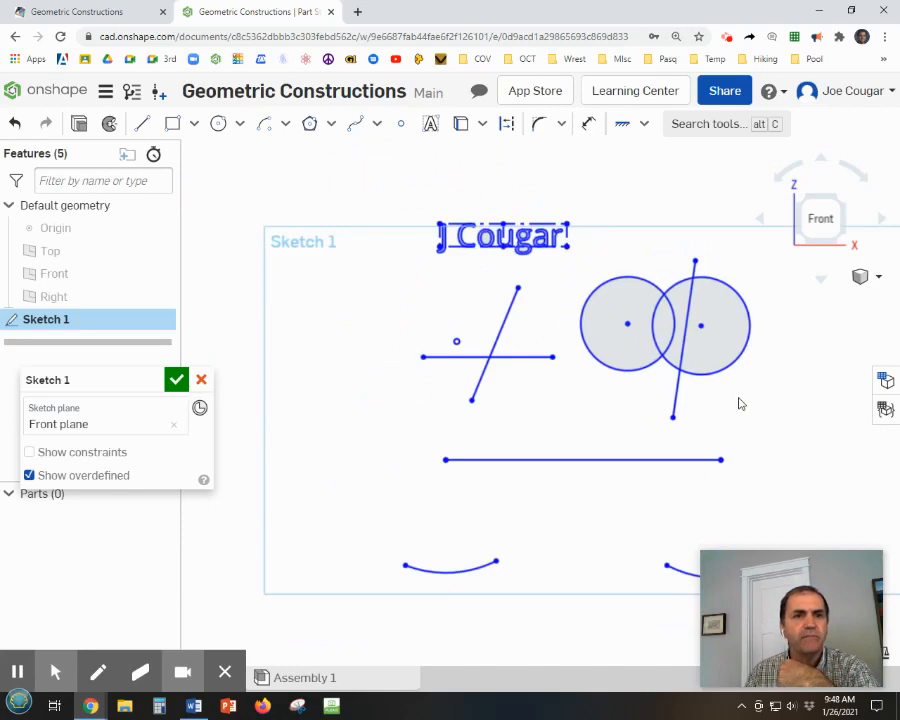
{"action": "middle_click_drag", "start_coordinate": [740, 403], "coordinate": [665, 342]}
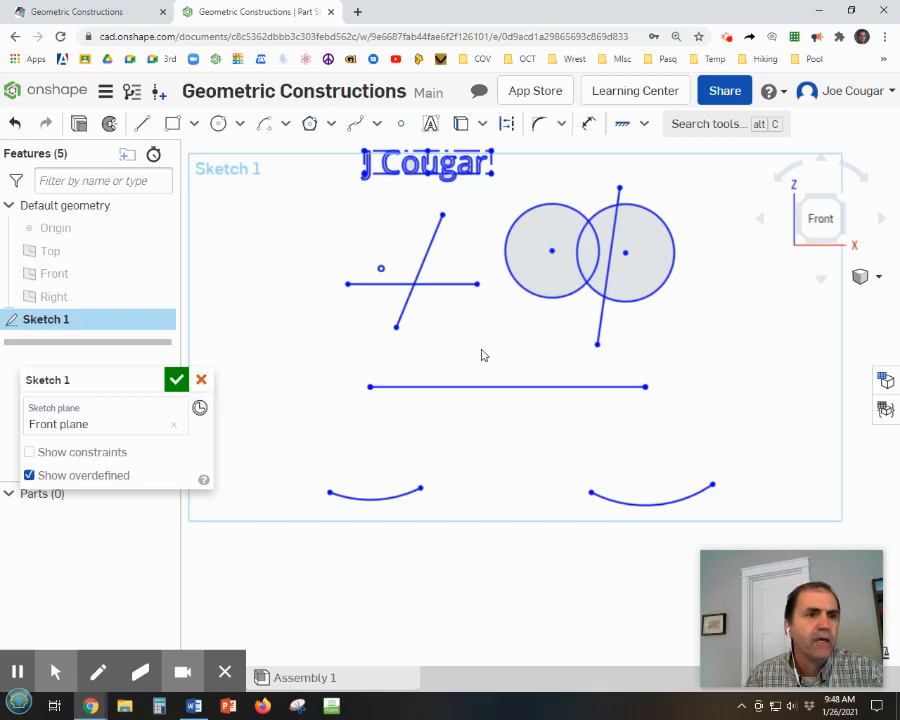
{"action": "scroll", "coordinate": [468, 314], "scroll_direction": "up", "scroll_amount": 2}
{"action": "mouse_move", "coordinate": [470, 313]}
{"action": "middle_mouse_down"}
{"action": "mouse_move", "coordinate": [530, 372]}
{"action": "mouse_move", "coordinate": [541, 366]}
{"action": "middle_mouse_up"}
{"action": "scroll", "coordinate": [490, 340], "scroll_direction": "up", "scroll_amount": 3}
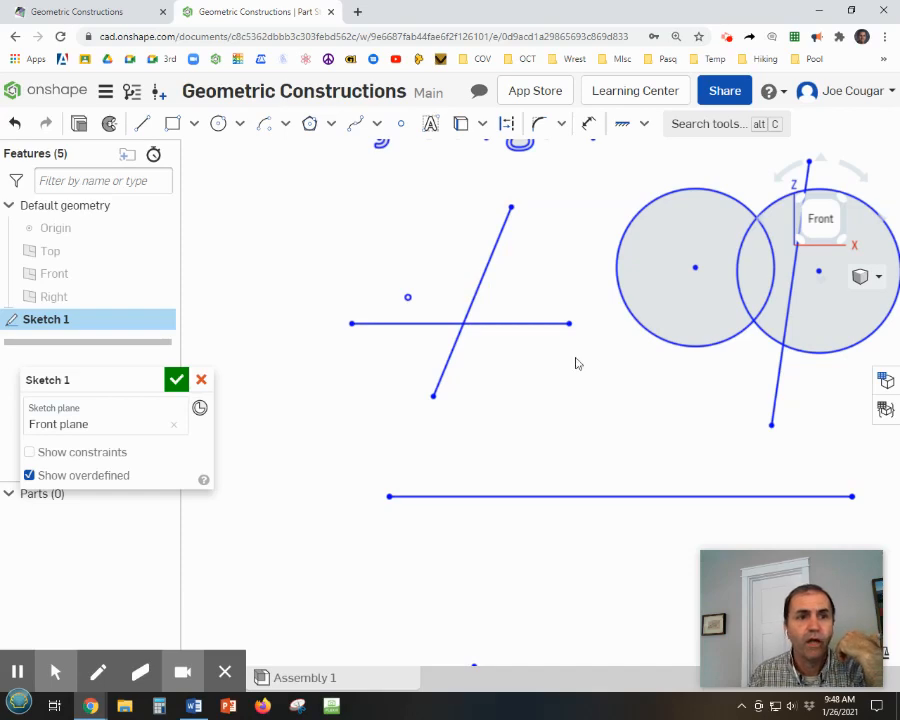
{"action": "left_click_drag", "start_coordinate": [569, 323], "coordinate": [583, 341]}
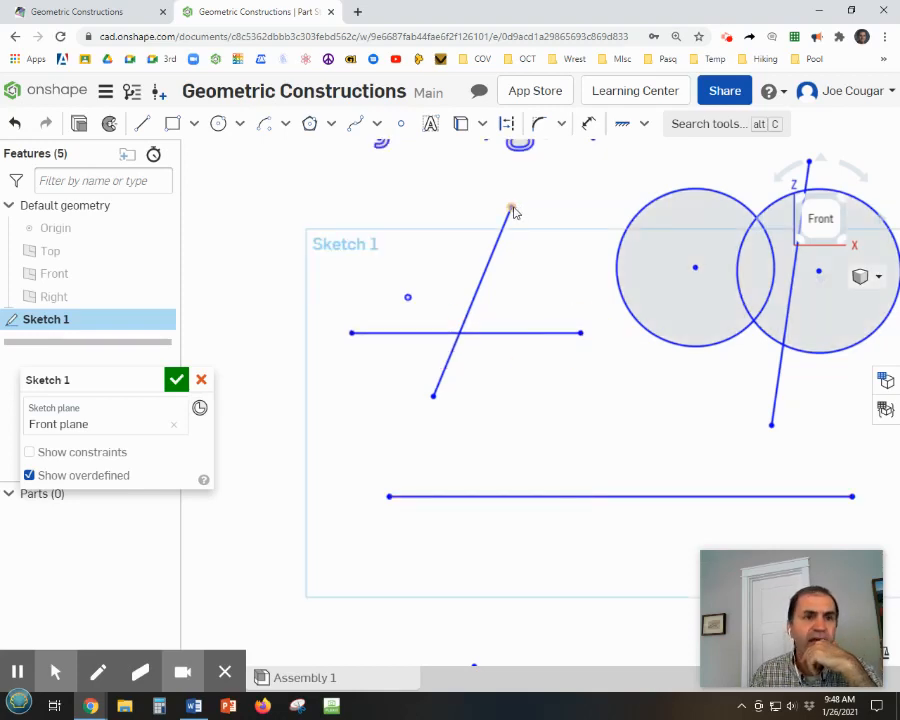
{"action": "mouse_move", "coordinate": [512, 211]}
{"action": "left_mouse_down"}
{"action": "mouse_move", "coordinate": [554, 235]}
{"action": "mouse_move", "coordinate": [512, 206]}
{"action": "mouse_move", "coordinate": [471, 214]}
{"action": "mouse_move", "coordinate": [547, 232]}
{"action": "mouse_move", "coordinate": [512, 265]}
{"action": "mouse_move", "coordinate": [542, 222]}
{"action": "left_mouse_up"}
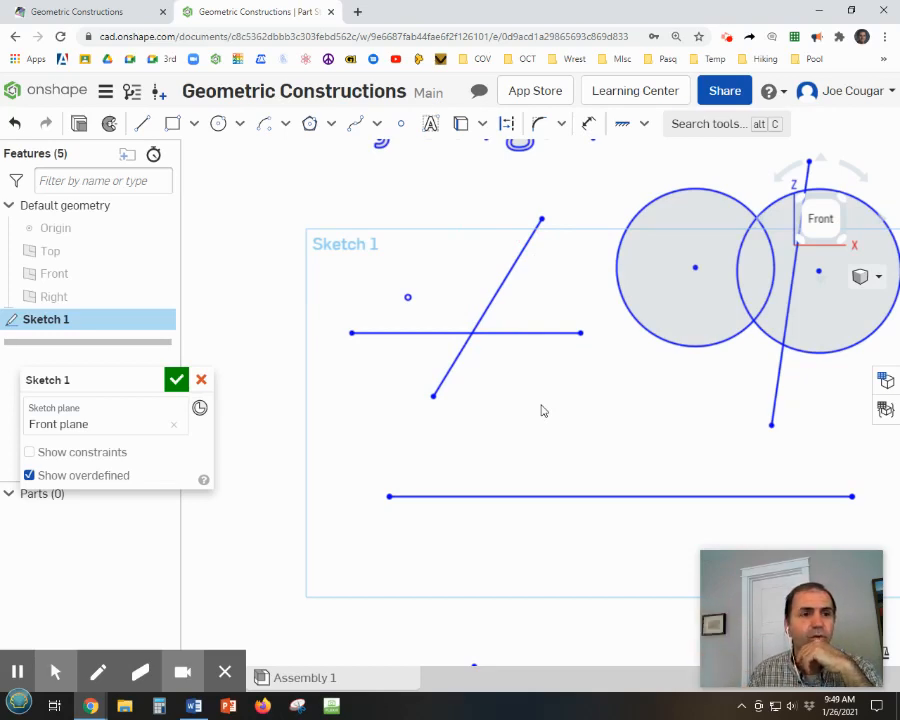
{"action": "left_click", "coordinate": [535, 330]}
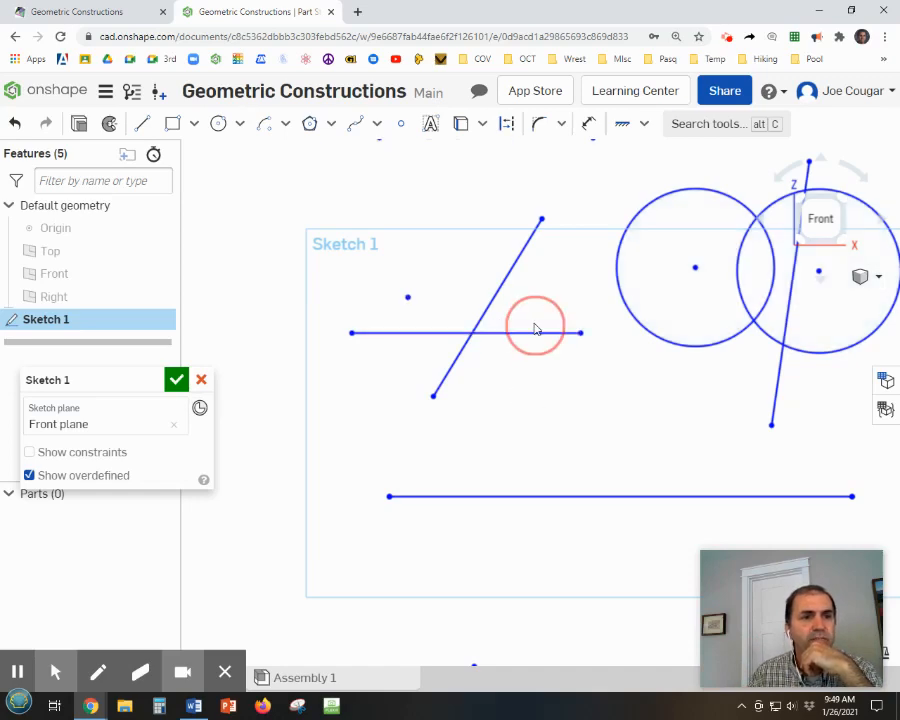
{"action": "left_click_drag", "start_coordinate": [535, 330], "coordinate": [534, 324]}
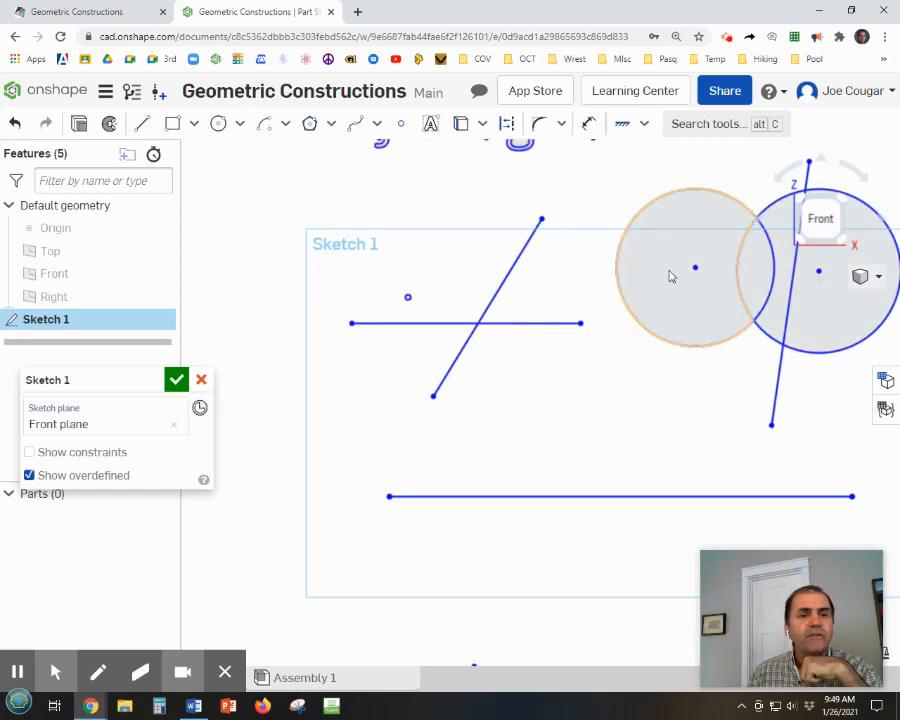
Step: Apply a Fix constraint to the slanted line's upper endpoint, and lengthen the line by moving its lower endpoint downward
{"action": "left_click", "coordinate": [644, 124]}
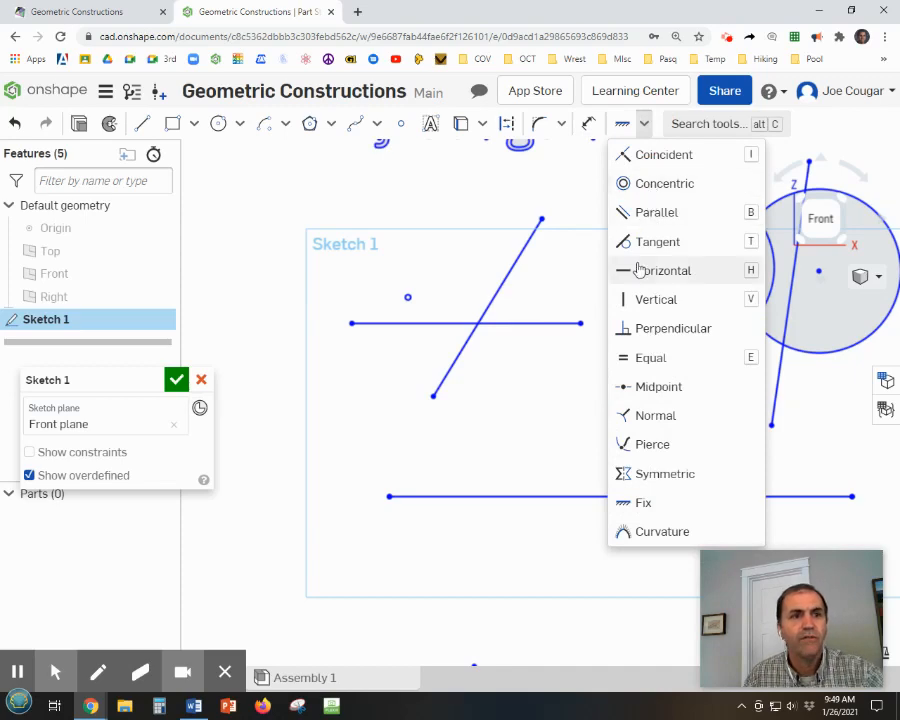
{"action": "left_click", "coordinate": [641, 504]}
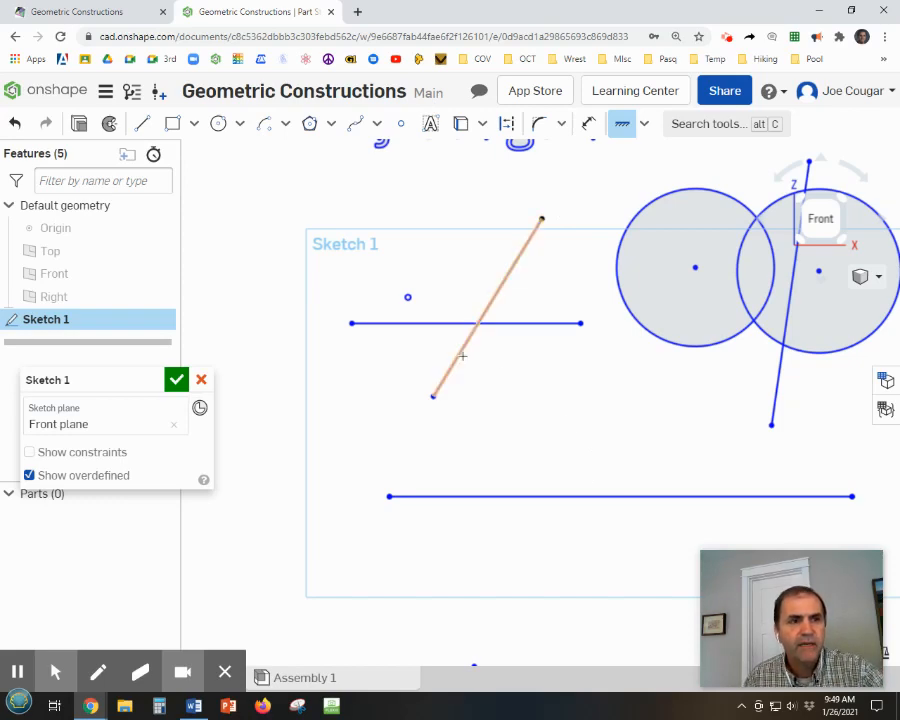
{"action": "key", "text": "Escape"}
{"action": "left_click_drag", "start_coordinate": [541, 219], "coordinate": [565, 217]}
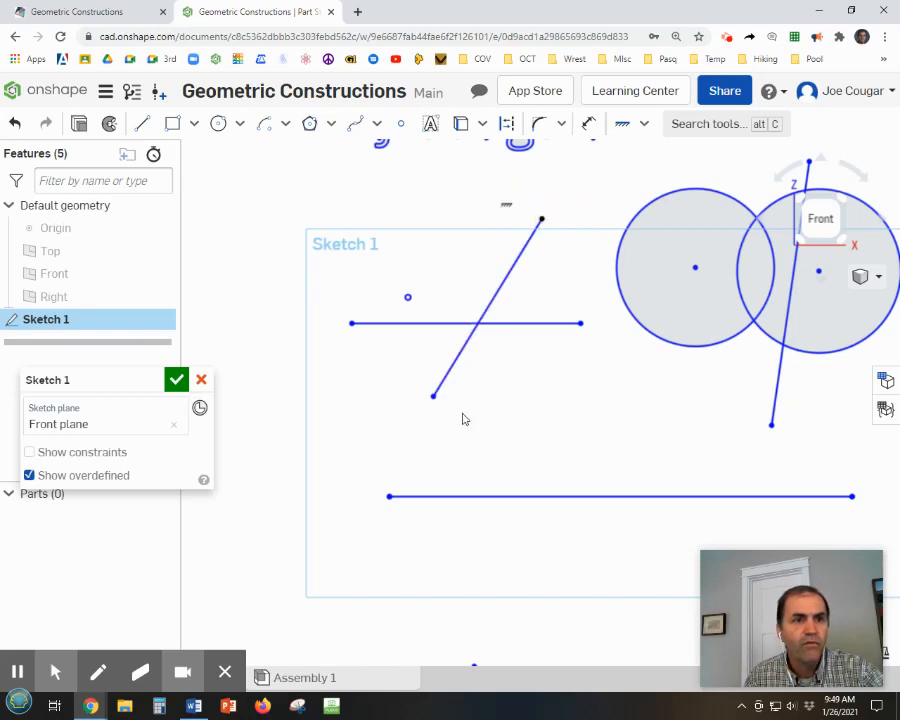
{"action": "mouse_move", "coordinate": [434, 396]}
{"action": "left_mouse_down"}
{"action": "mouse_move", "coordinate": [394, 386]}
{"action": "mouse_move", "coordinate": [615, 362]}
{"action": "mouse_move", "coordinate": [605, 150]}
{"action": "mouse_move", "coordinate": [462, 281]}
{"action": "mouse_move", "coordinate": [381, 490]}
{"action": "mouse_move", "coordinate": [476, 346]}
{"action": "mouse_move", "coordinate": [429, 418]}
{"action": "left_mouse_up"}
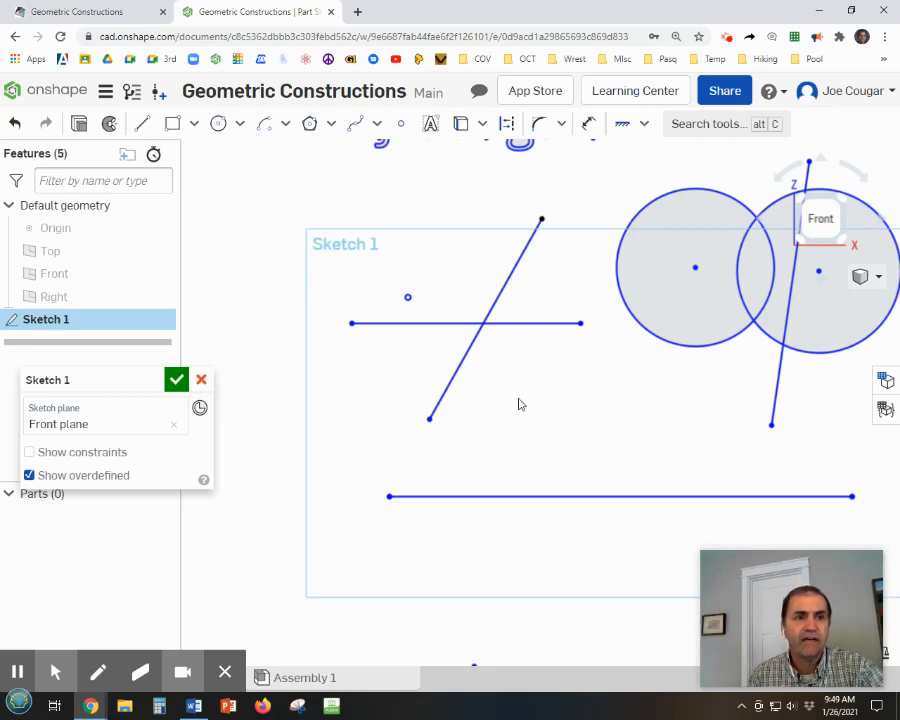
Step: Apply a Fix constraint to the slanted line itself, and shorten it by moving its lower endpoint up along its direction
{"action": "left_click", "coordinate": [620, 127]}
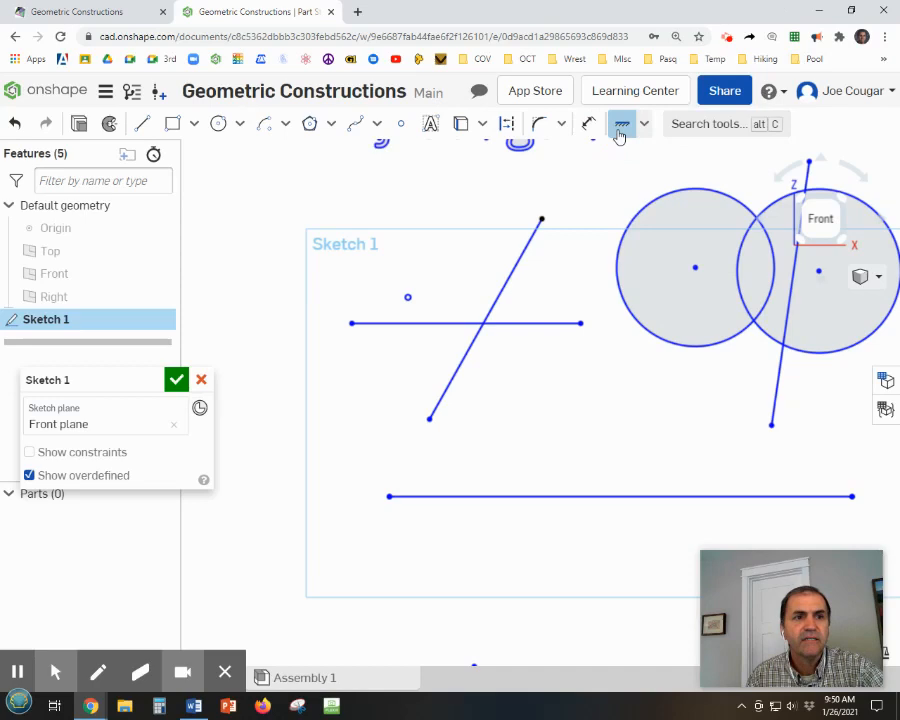
{"action": "left_click", "coordinate": [495, 301]}
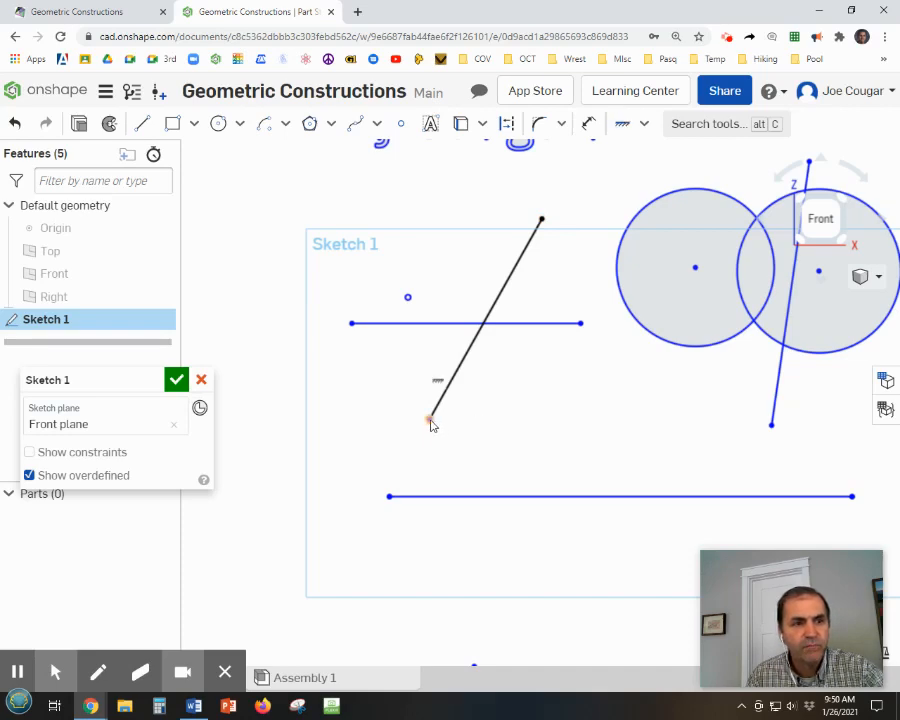
{"action": "mouse_move", "coordinate": [432, 420]}
{"action": "left_mouse_down"}
{"action": "mouse_move", "coordinate": [474, 356]}
{"action": "mouse_move", "coordinate": [440, 396]}
{"action": "mouse_move", "coordinate": [424, 438]}
{"action": "mouse_move", "coordinate": [466, 370]}
{"action": "mouse_move", "coordinate": [442, 398]}
{"action": "left_mouse_up"}
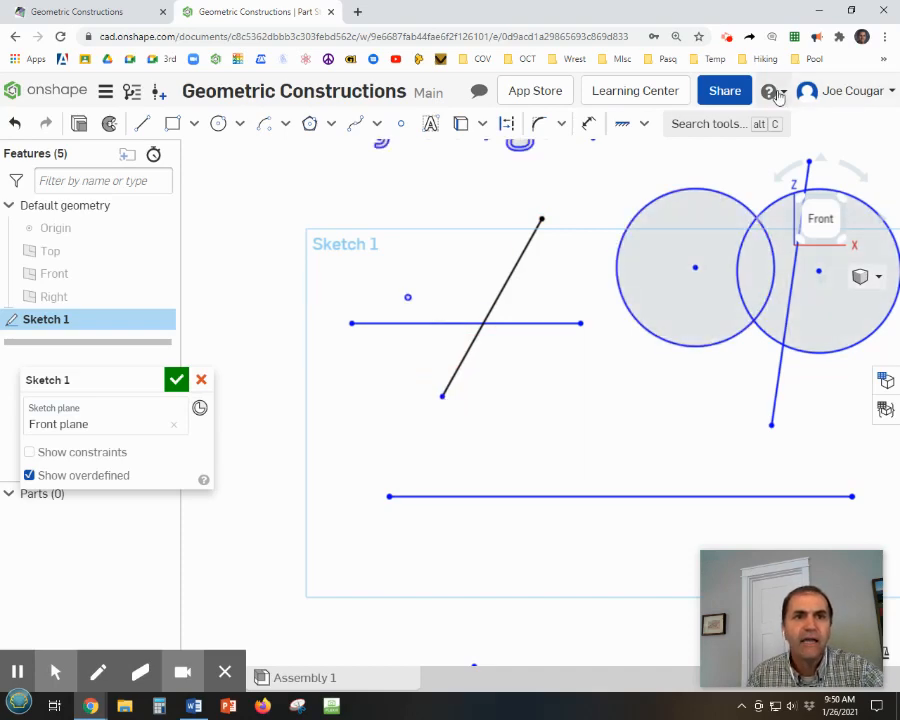
Step: Apply Fix constraints to the slanted line's lower endpoint and to the separate point above the horizontal line
{"action": "left_click", "coordinate": [630, 127]}
{"action": "left_click", "coordinate": [445, 400]}
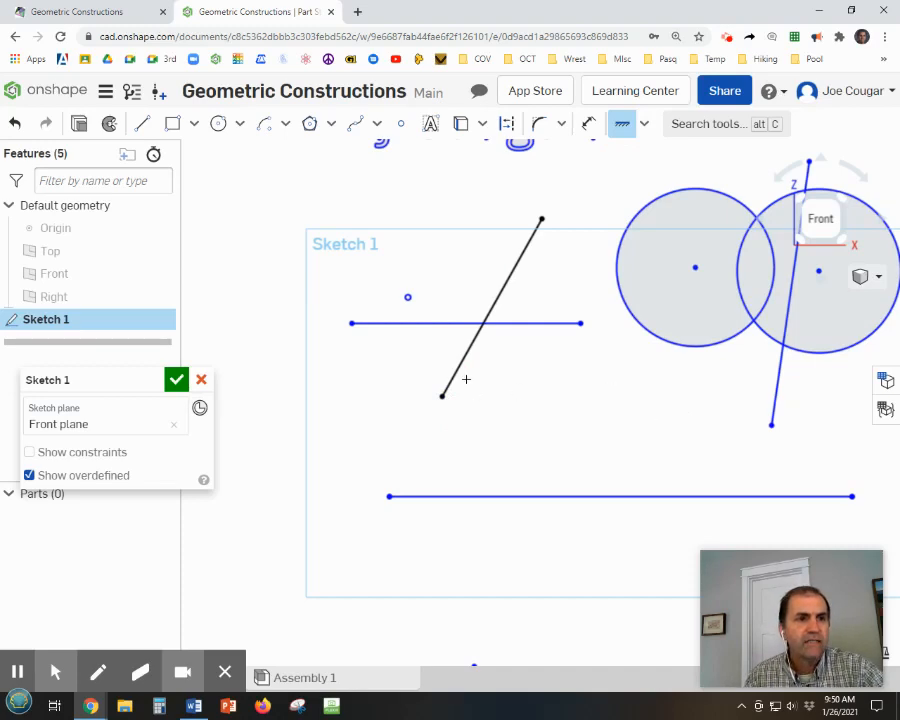
{"action": "left_click", "coordinate": [408, 297]}
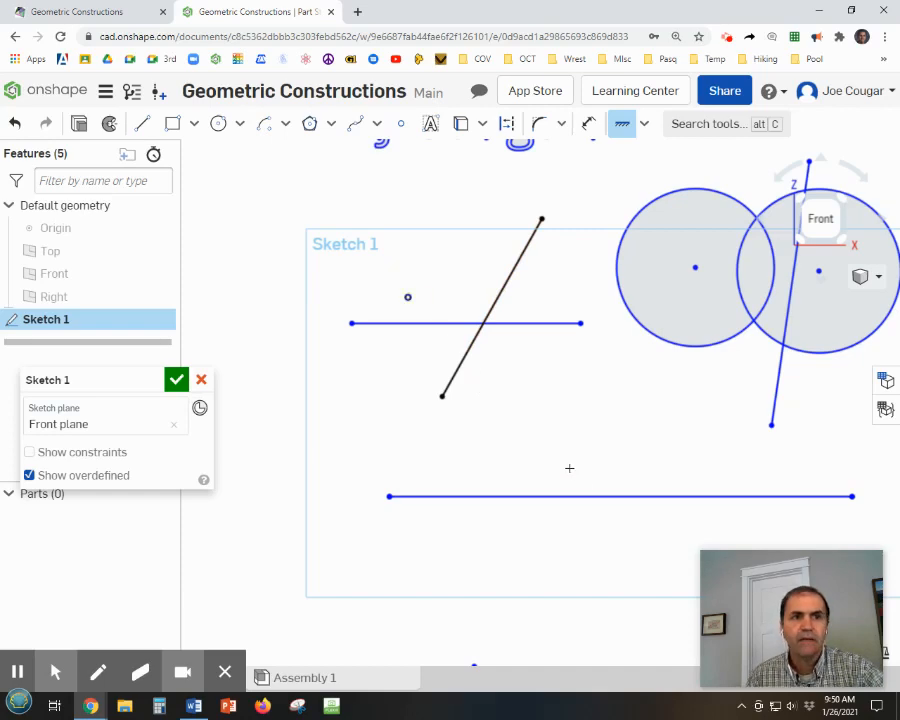
{"action": "key", "text": "Escape"}
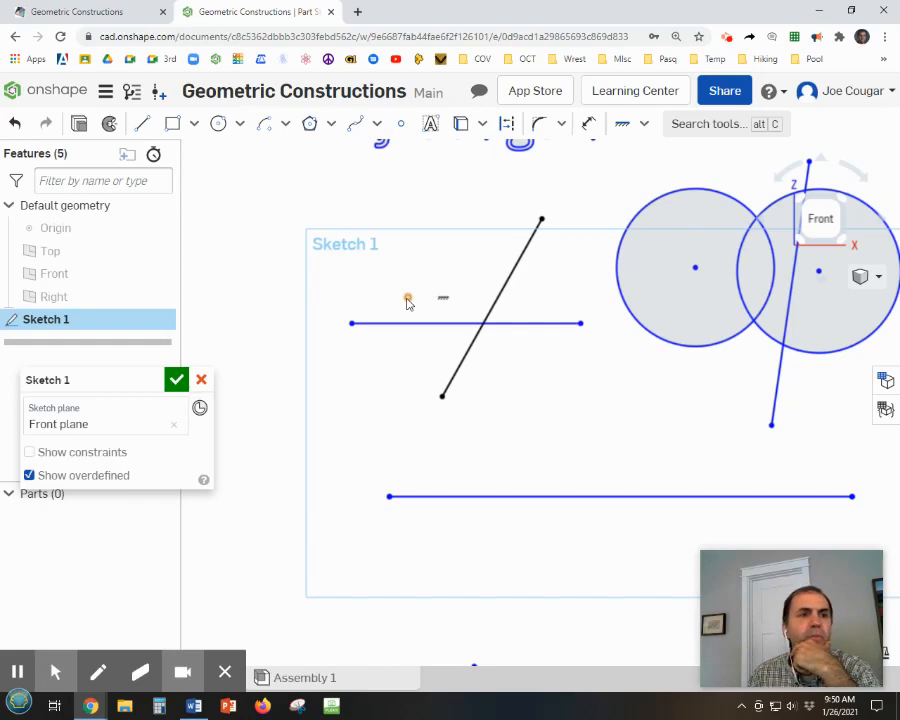
Step: Make the horizontal line of the crossing pair coincident with the fixed point above it
{"action": "left_click", "coordinate": [645, 126]}
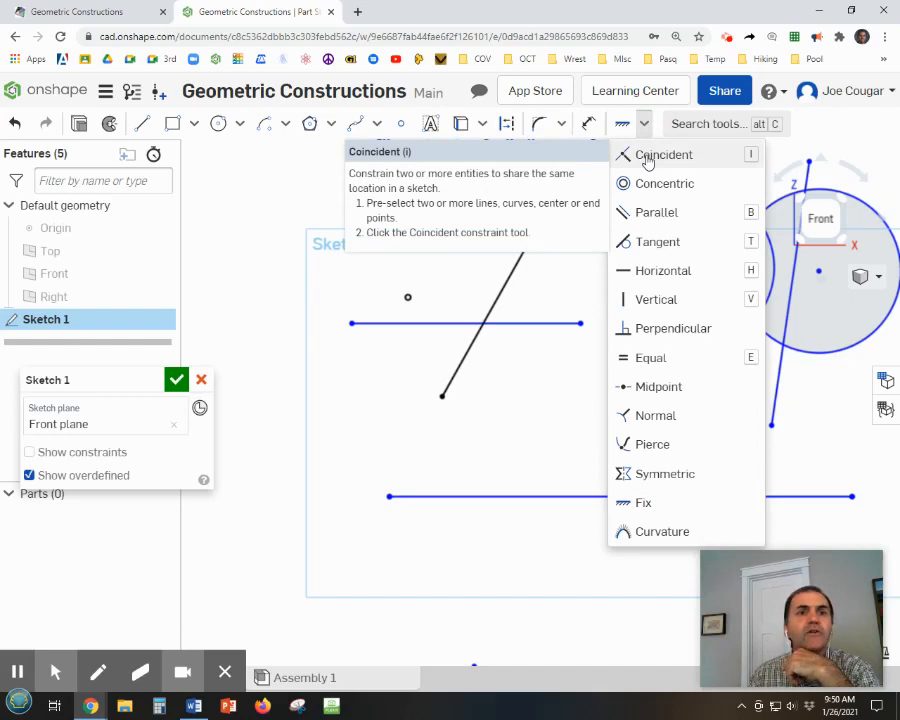
{"action": "left_click", "coordinate": [648, 158]}
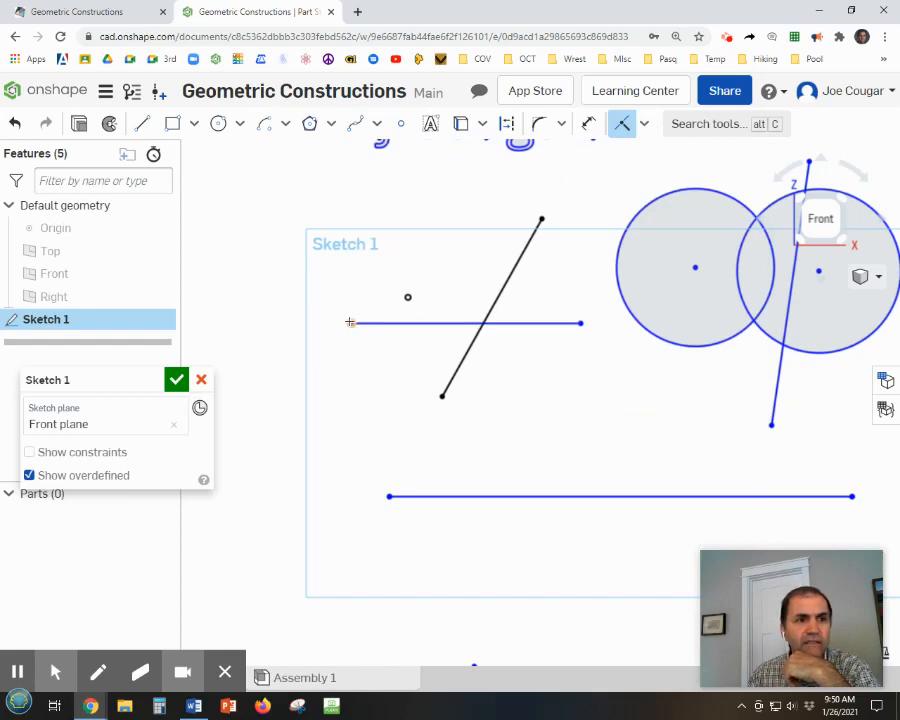
{"action": "left_click", "coordinate": [423, 324]}
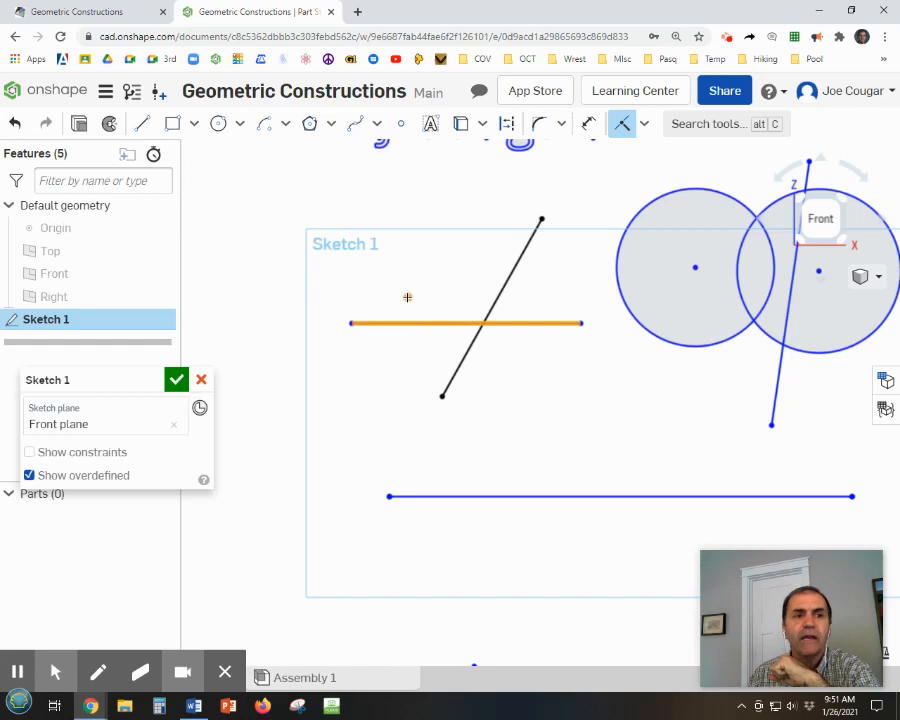
{"action": "left_click", "coordinate": [407, 297]}
{"action": "key", "text": "i"}
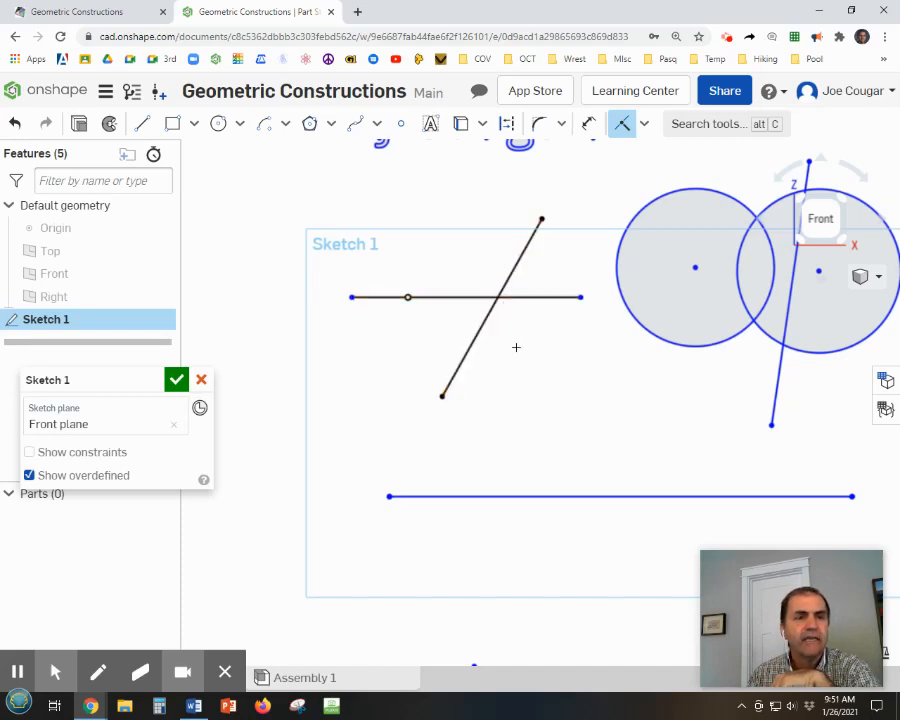
{"action": "key", "text": "Escape"}
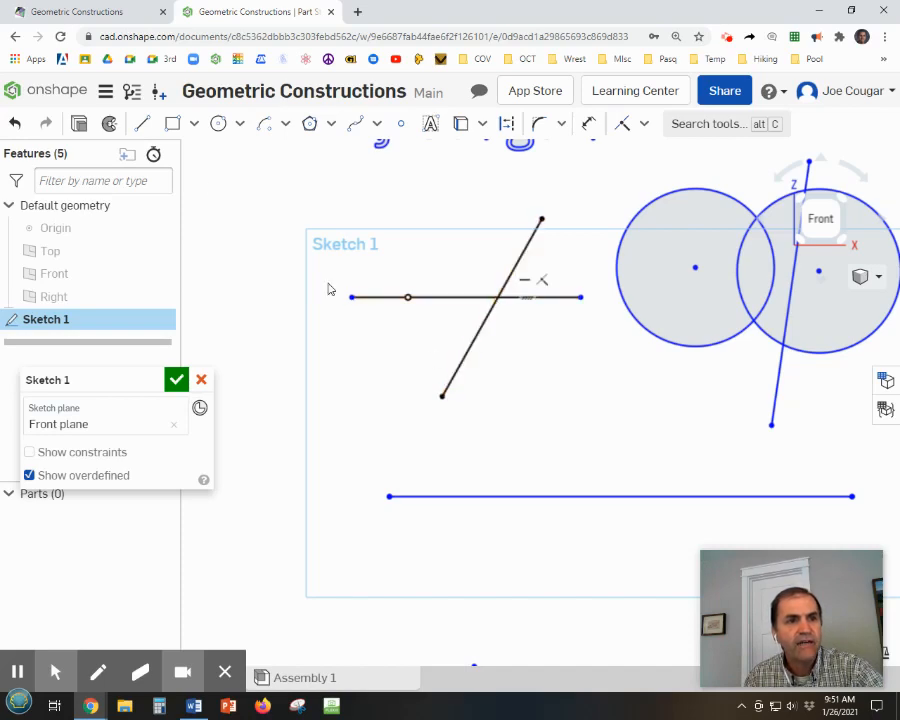
{"action": "left_click", "coordinate": [142, 125]}
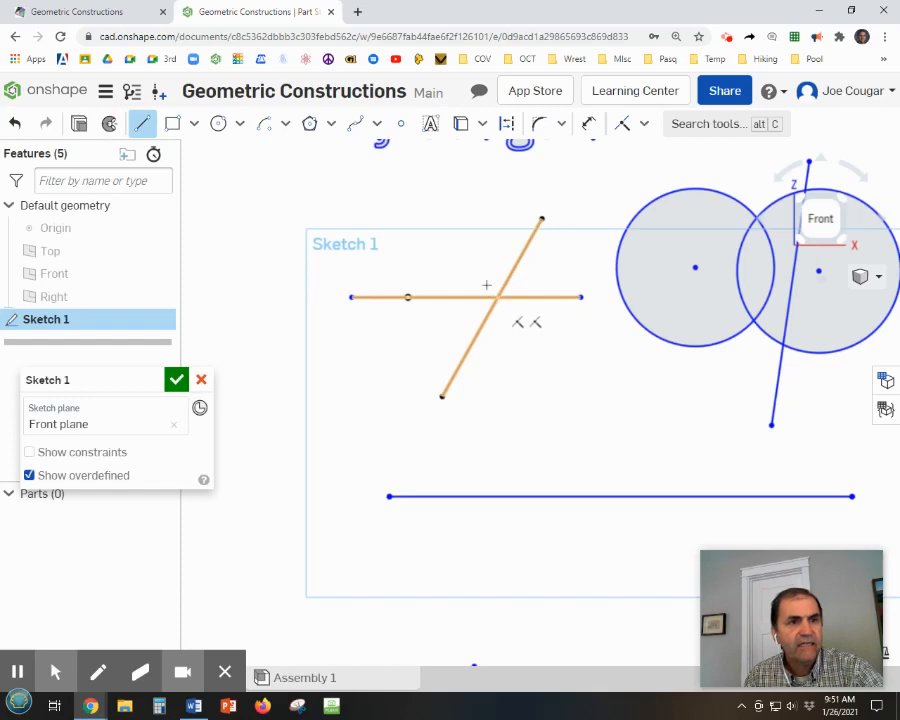
{"action": "left_click", "coordinate": [497, 293]}
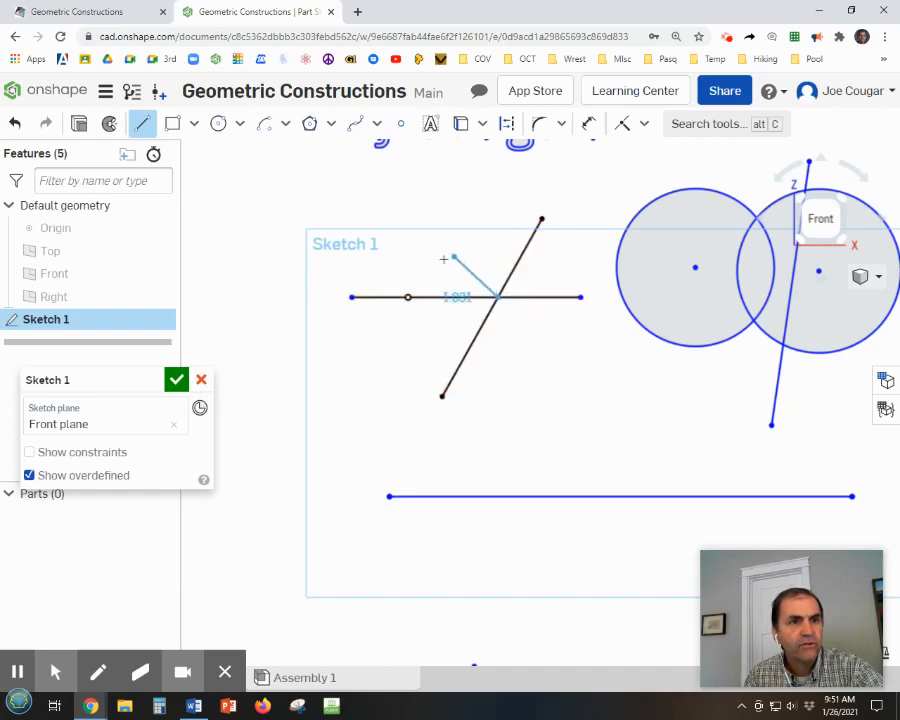
{"action": "key", "text": "Escape"}
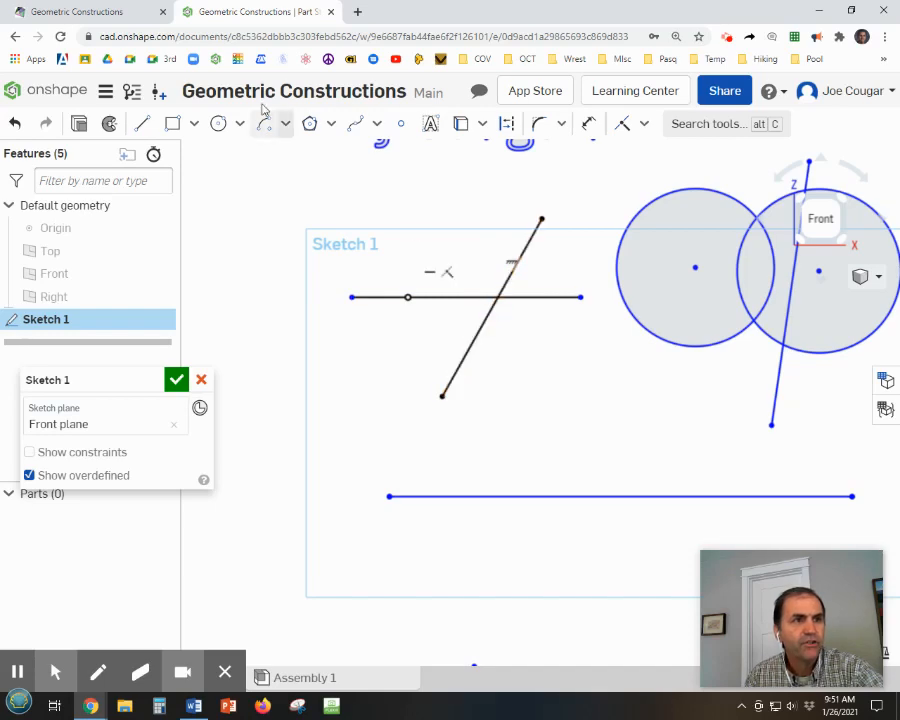
{"action": "left_click", "coordinate": [142, 128]}
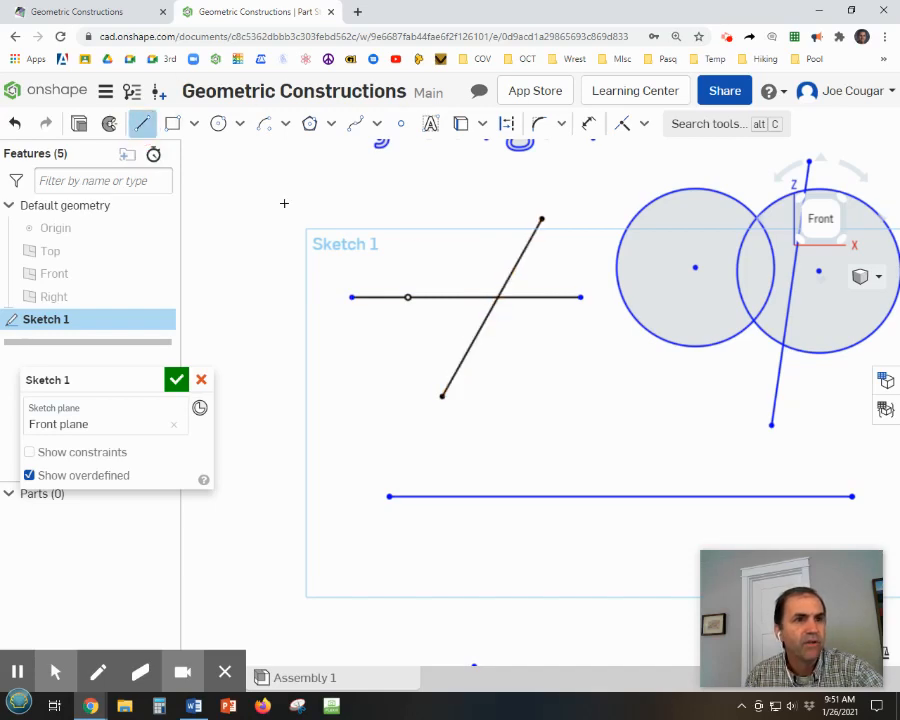
{"action": "left_click", "coordinate": [497, 296]}
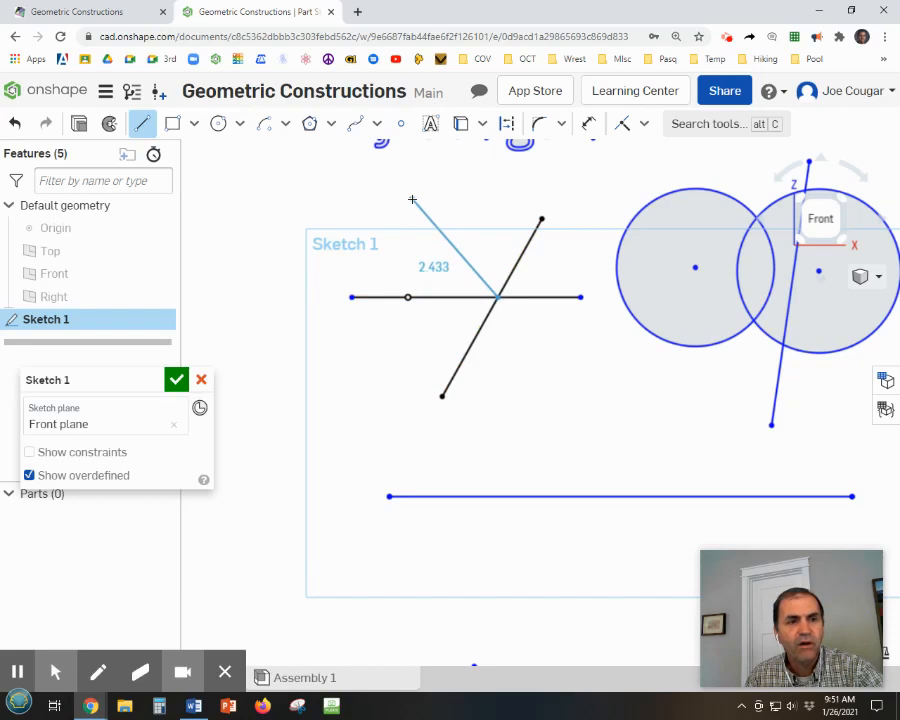
{"action": "key", "text": "Escape"}
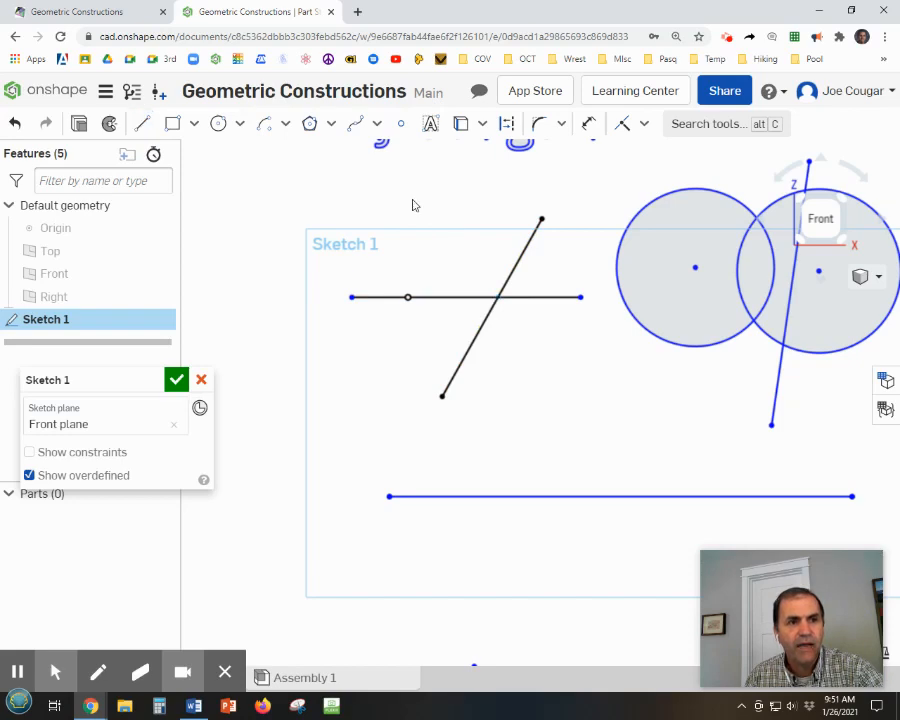
Step: Place a sketch point at the intersection of the fixed slanted line and the horizontal line
{"action": "left_click", "coordinate": [401, 128]}
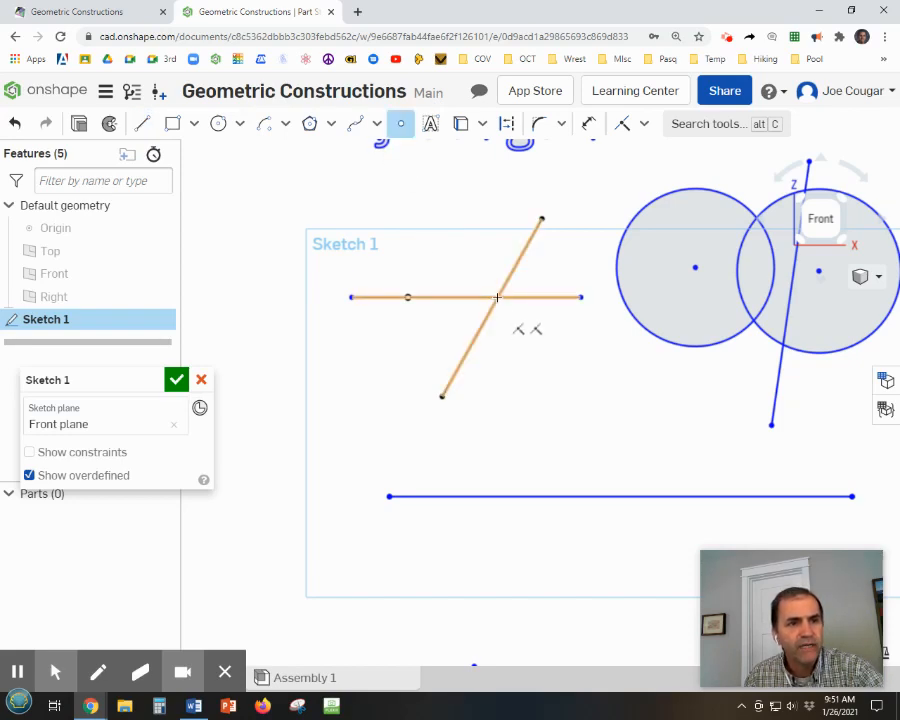
{"action": "left_click", "coordinate": [497, 297]}
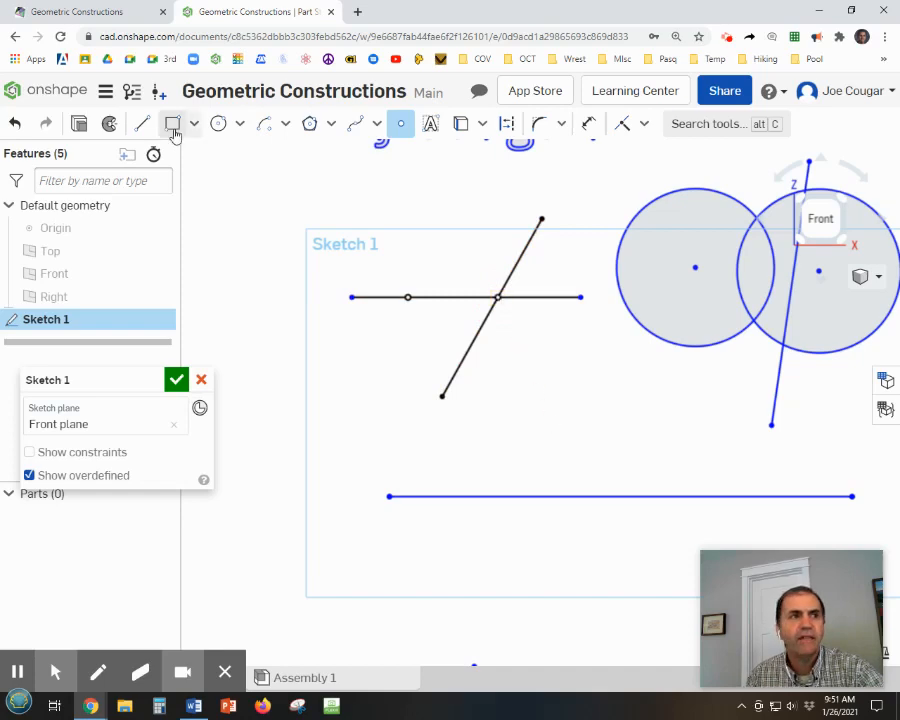
Step: Draw a line about 2.12 long from the intersection point up and to the left, and steepen it by moving its free endpoint
{"action": "left_click", "coordinate": [141, 124]}
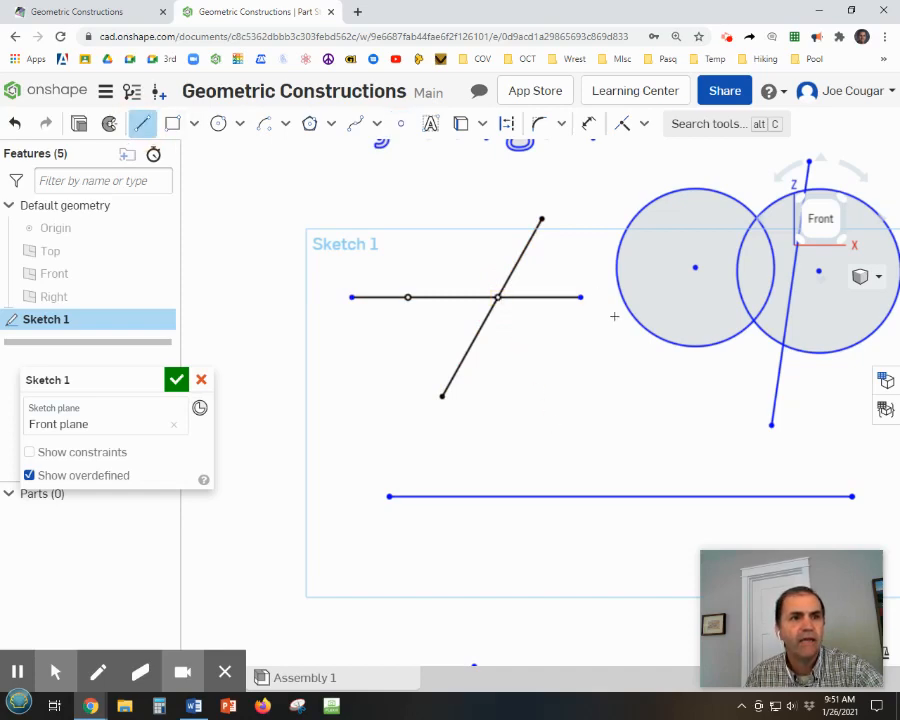
{"action": "left_click", "coordinate": [497, 297]}
{"action": "left_click", "coordinate": [422, 213]}
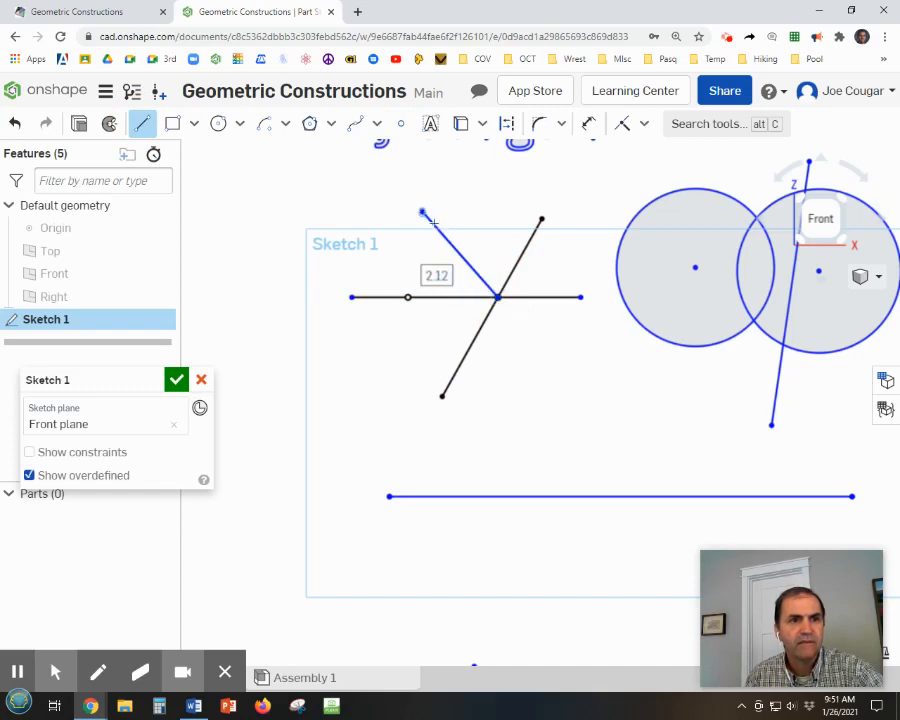
{"action": "left_click", "coordinate": [497, 297]}
{"action": "key", "text": "Escape"}
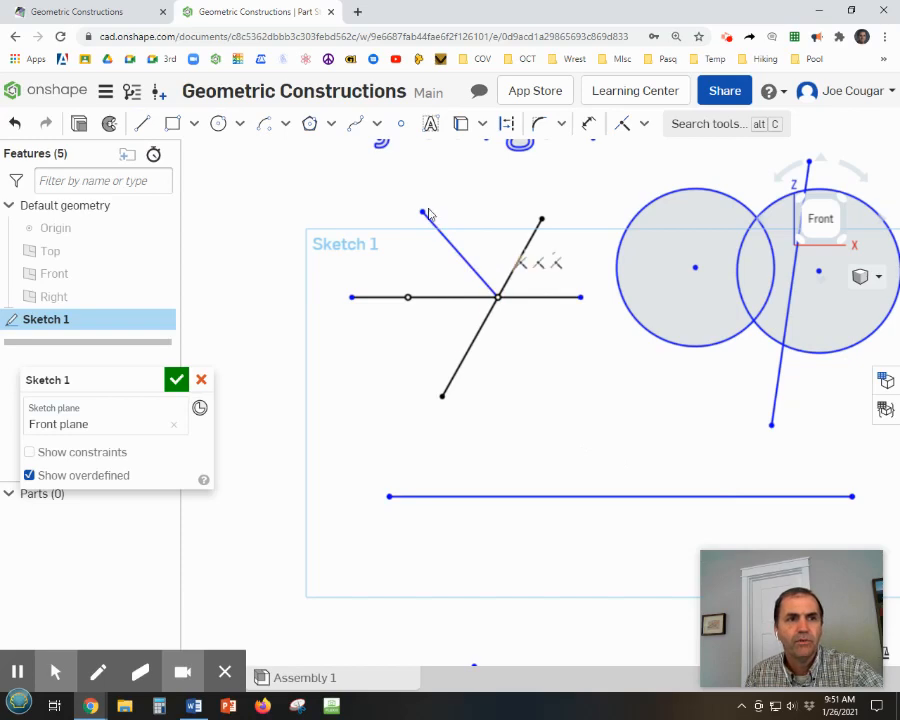
{"action": "mouse_move", "coordinate": [422, 213]}
{"action": "left_mouse_down"}
{"action": "mouse_move", "coordinate": [394, 239]}
{"action": "mouse_move", "coordinate": [478, 193]}
{"action": "mouse_move", "coordinate": [434, 192]}
{"action": "left_mouse_up"}
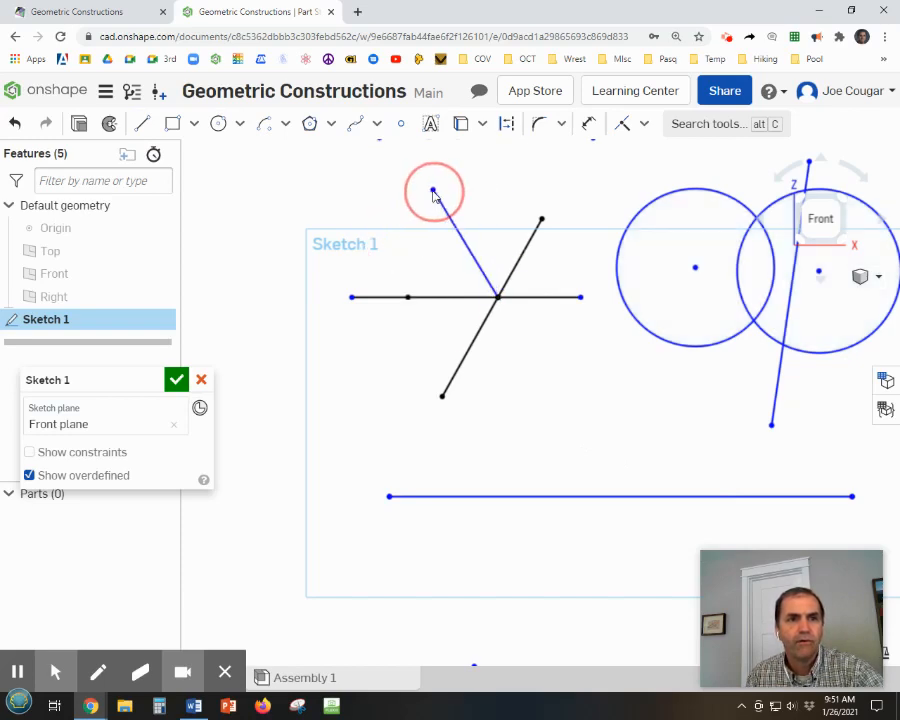
Step: Apply an Equal constraint to the two overlapping circles
{"action": "middle_click_drag", "start_coordinate": [620, 407], "coordinate": [438, 438]}
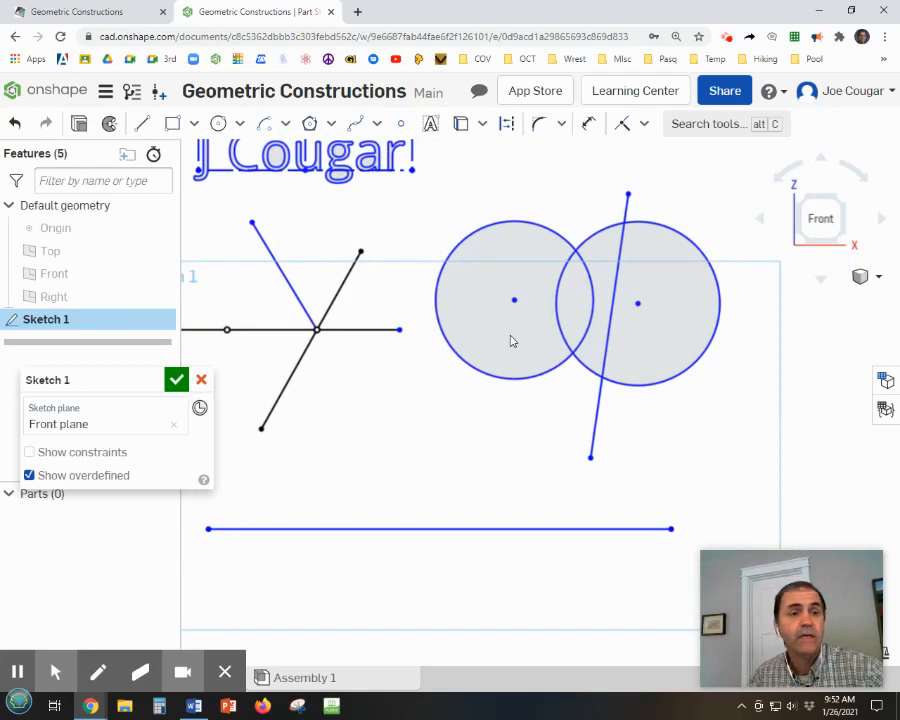
{"action": "left_click", "coordinate": [645, 125]}
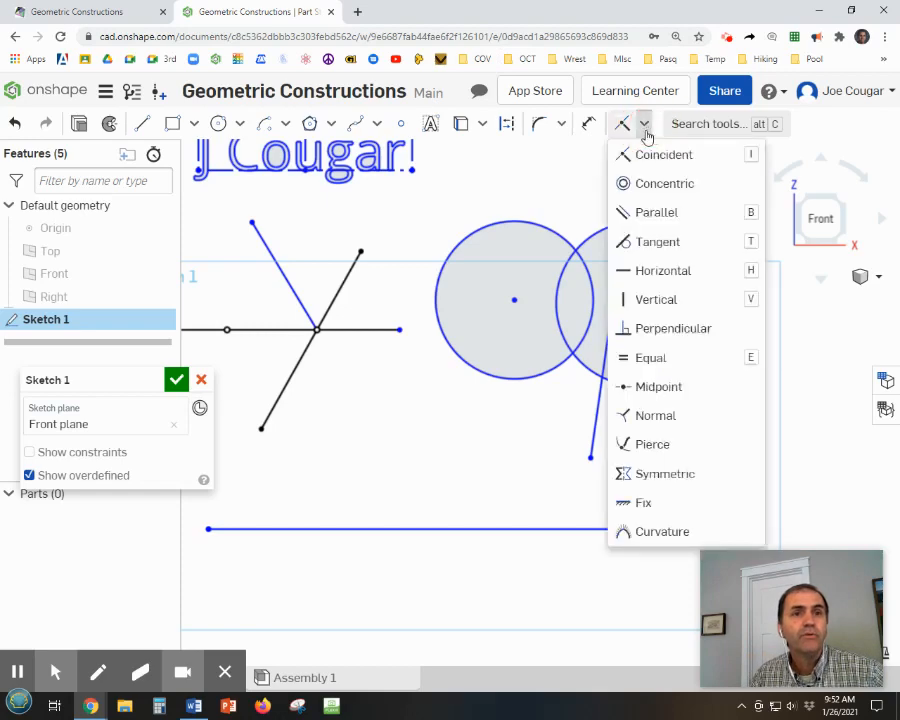
{"action": "left_click", "coordinate": [651, 364]}
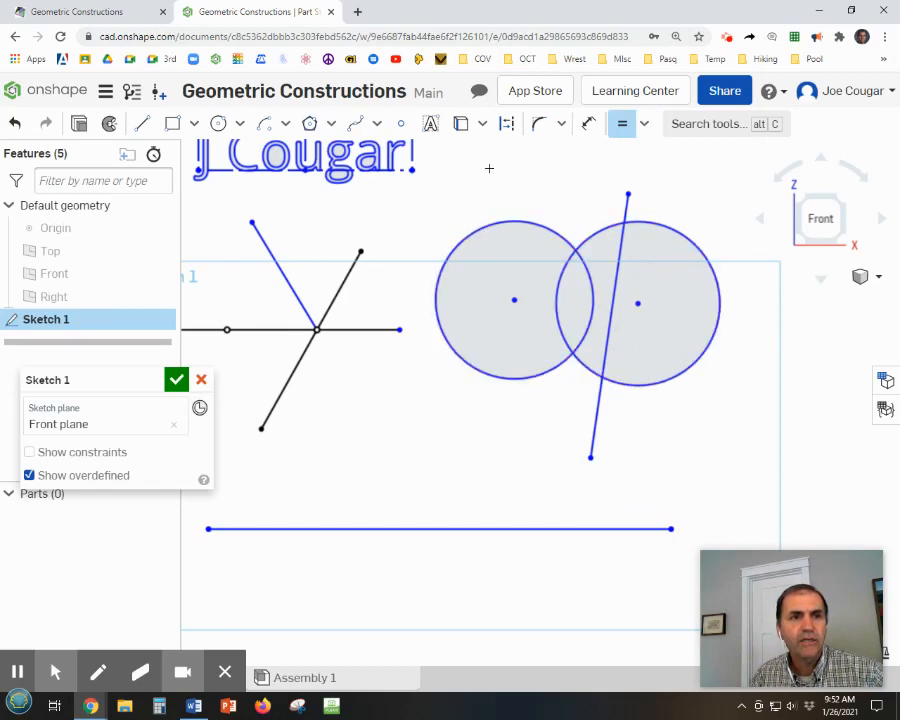
{"action": "left_click", "coordinate": [498, 222]}
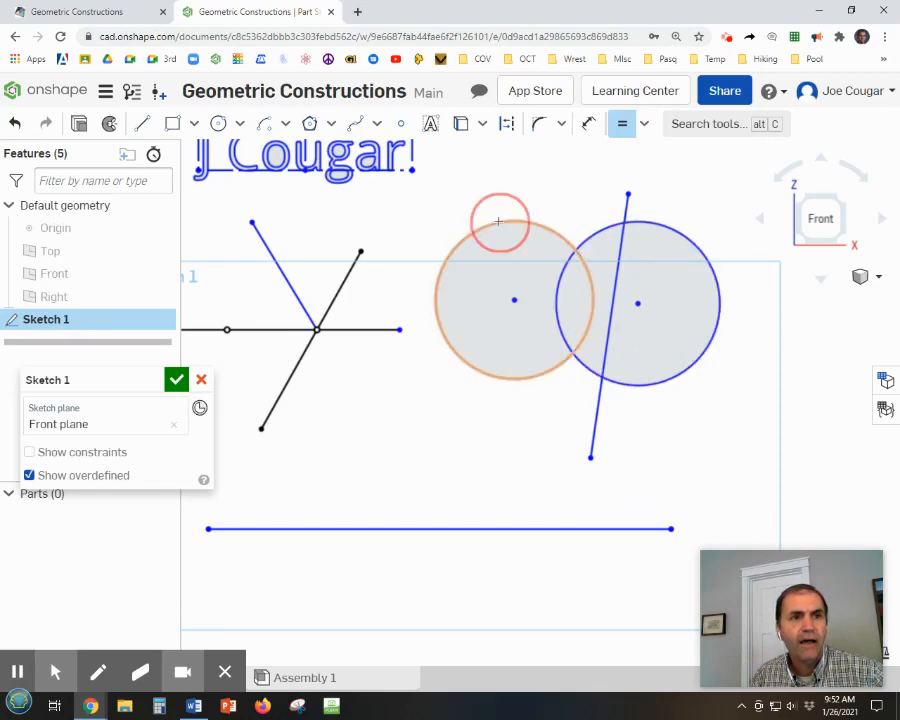
{"action": "left_click", "coordinate": [648, 217]}
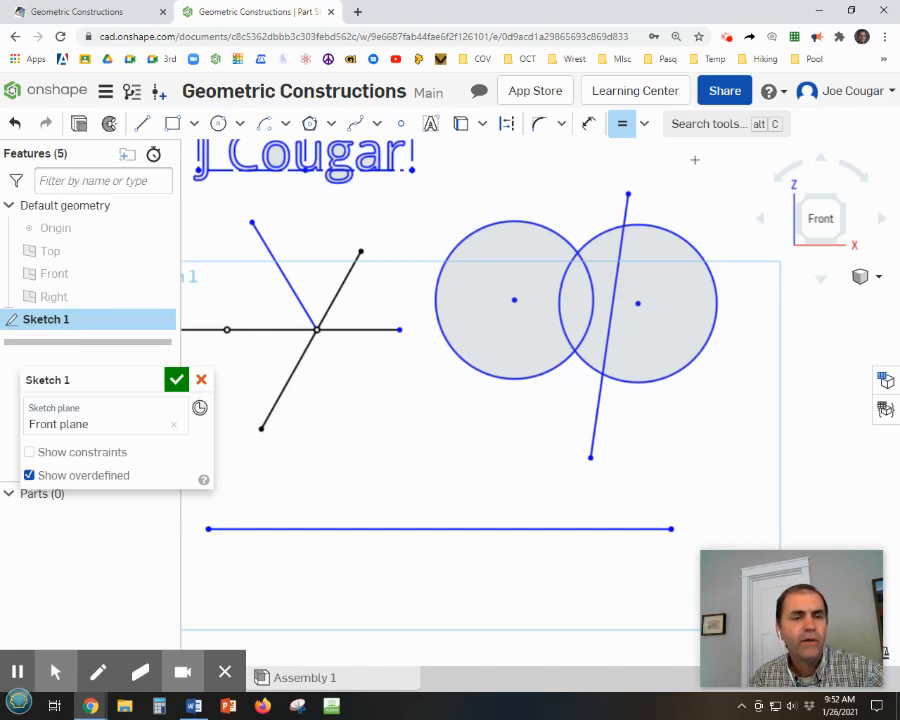
{"action": "key", "text": "Escape"}
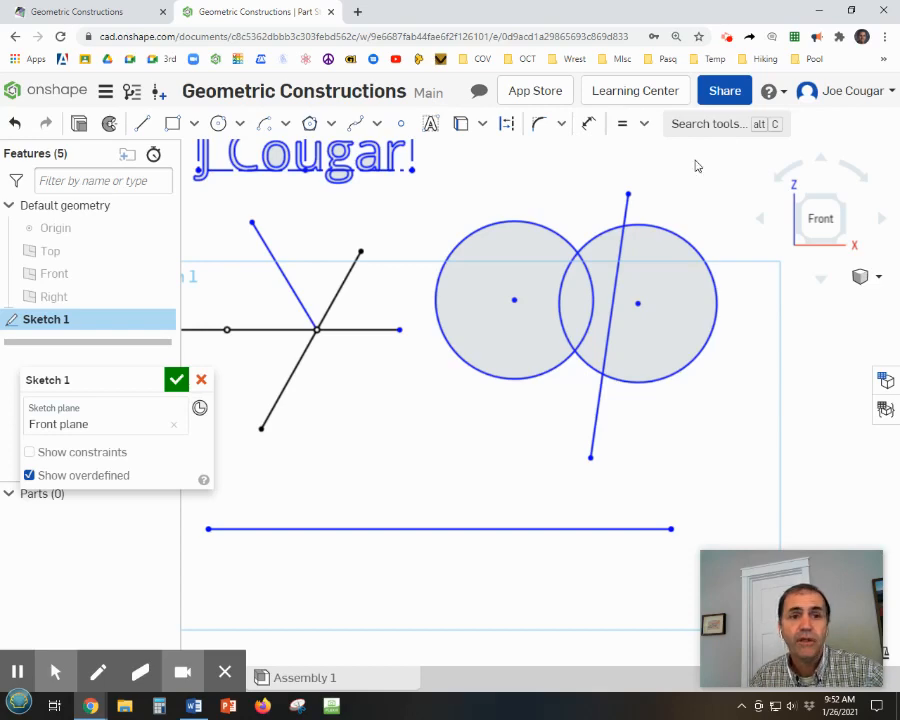
Step: Align the center points of the two overlapping circles with a Horizontal constraint
{"action": "left_click", "coordinate": [645, 125]}
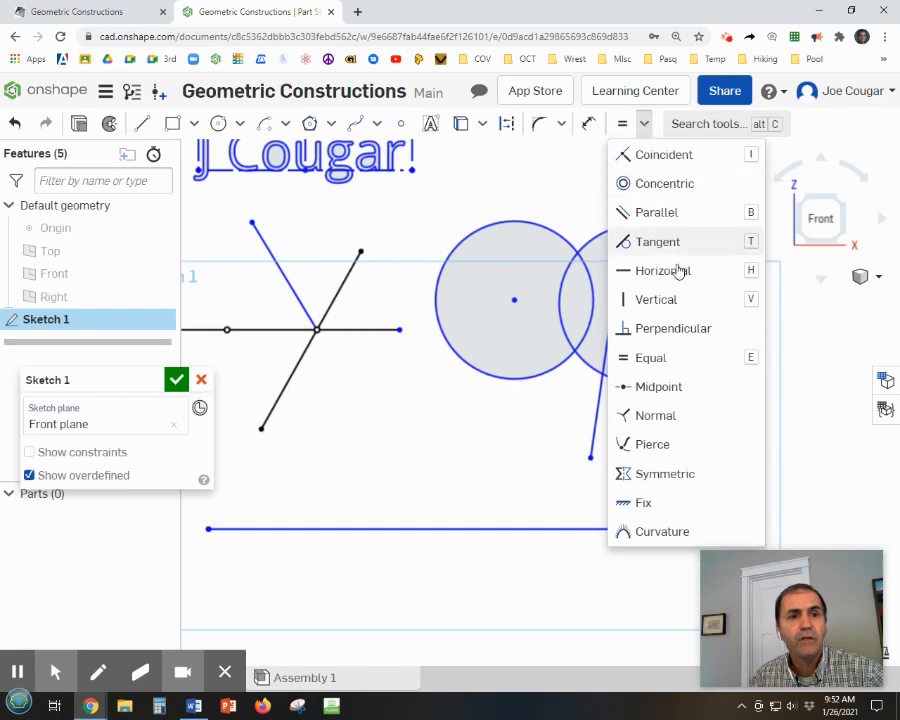
{"action": "left_click", "coordinate": [648, 269]}
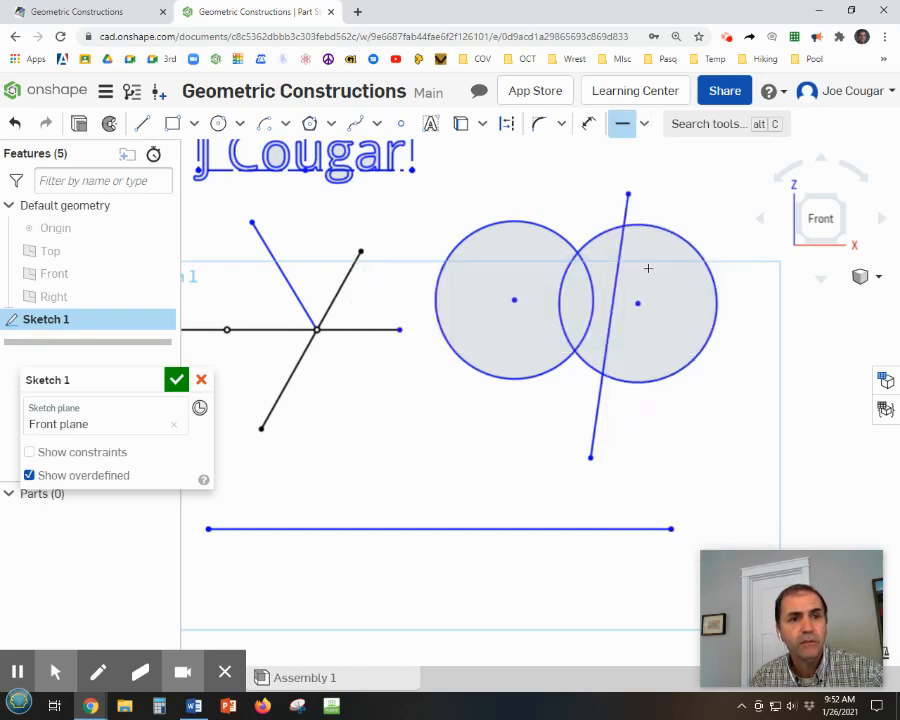
{"action": "left_click", "coordinate": [638, 303]}
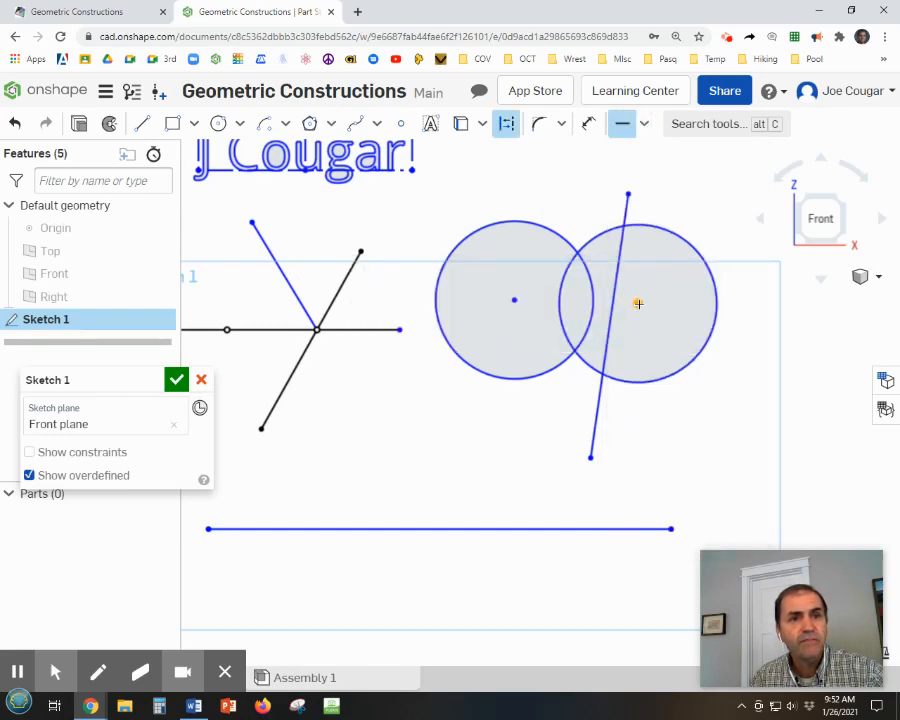
{"action": "left_click", "coordinate": [514, 300]}
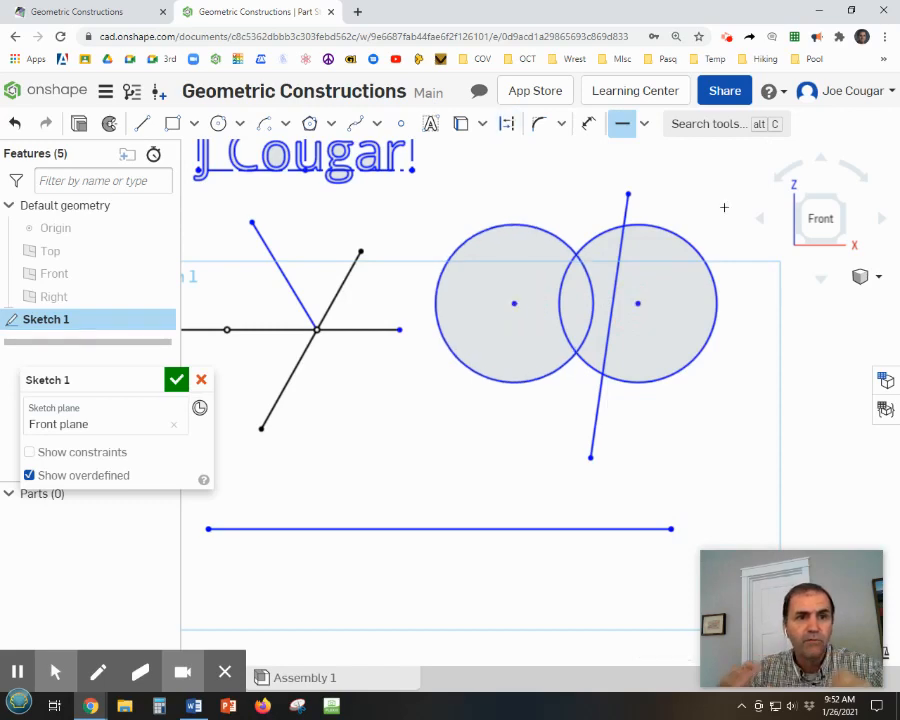
{"action": "key", "text": "Escape"}
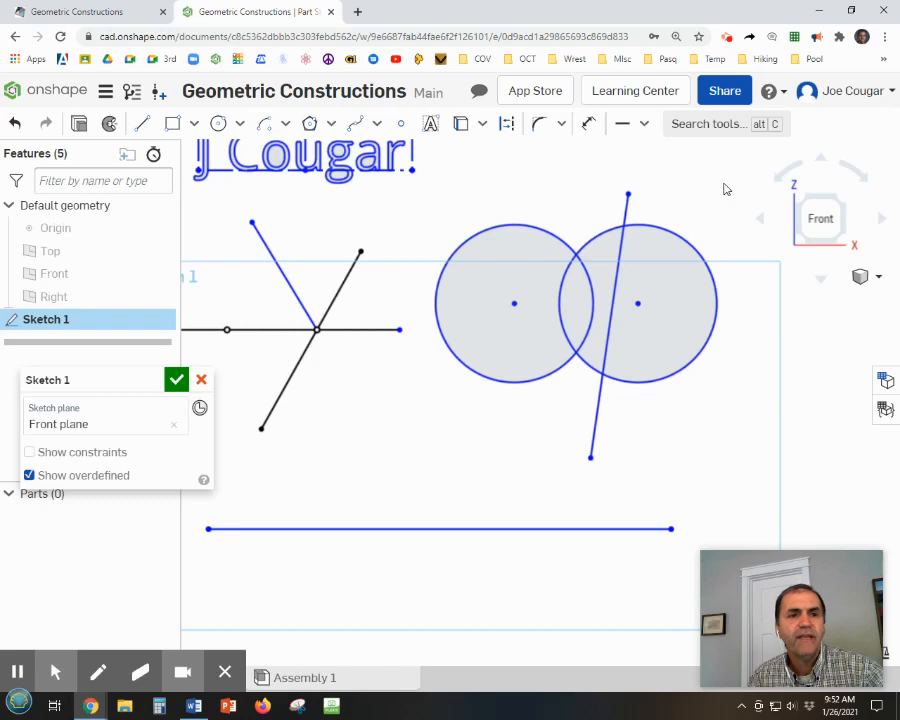
Step: Apply Fix constraints to both overlapping circles
{"action": "left_click", "coordinate": [645, 125]}
{"action": "left_click", "coordinate": [640, 503]}
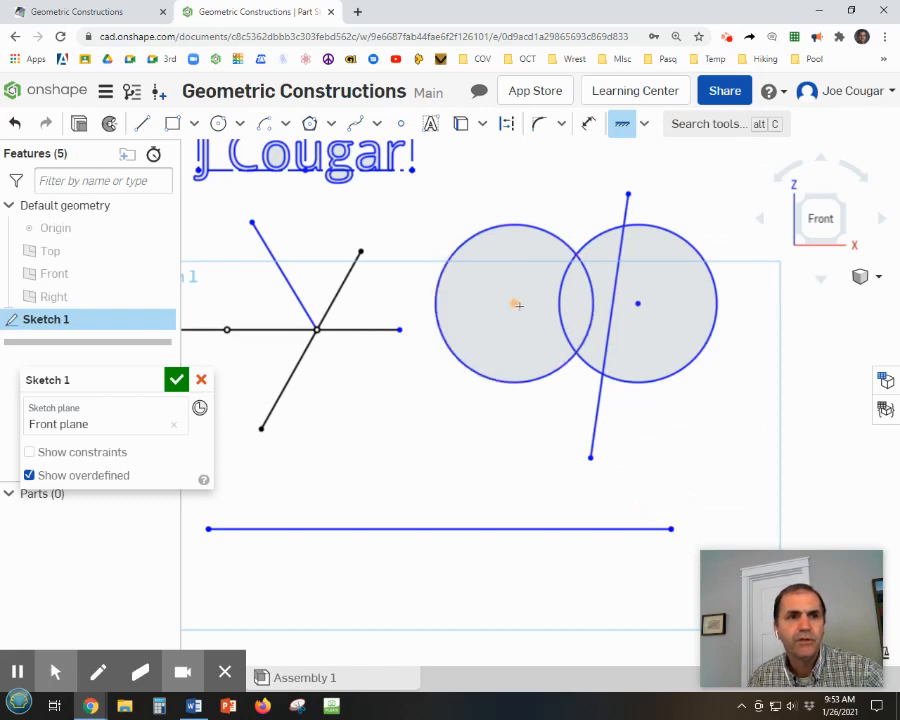
{"action": "left_click", "coordinate": [531, 227]}
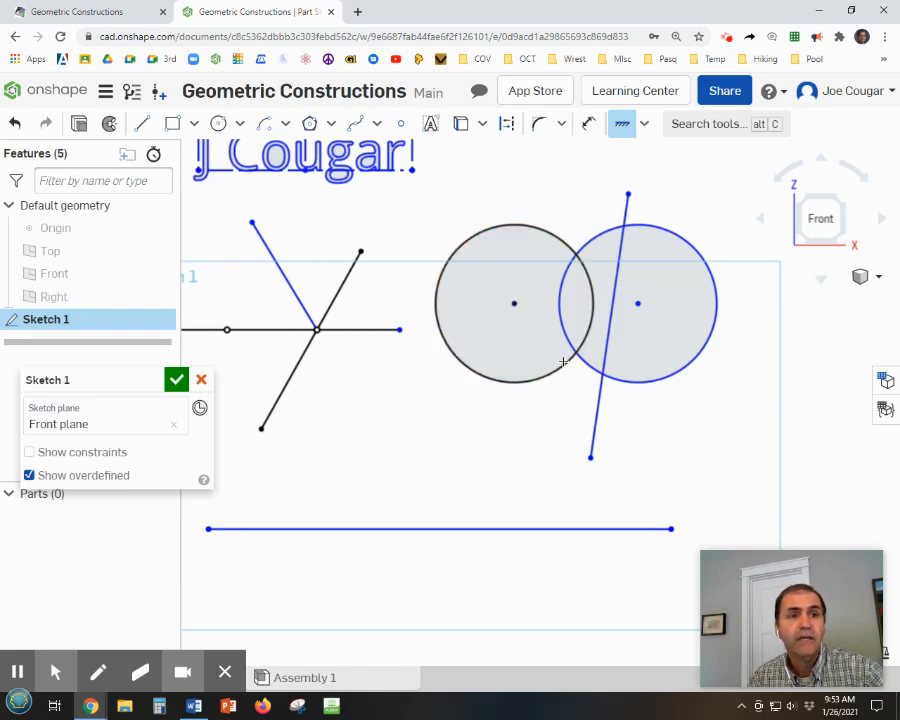
{"action": "left_click", "coordinate": [604, 231]}
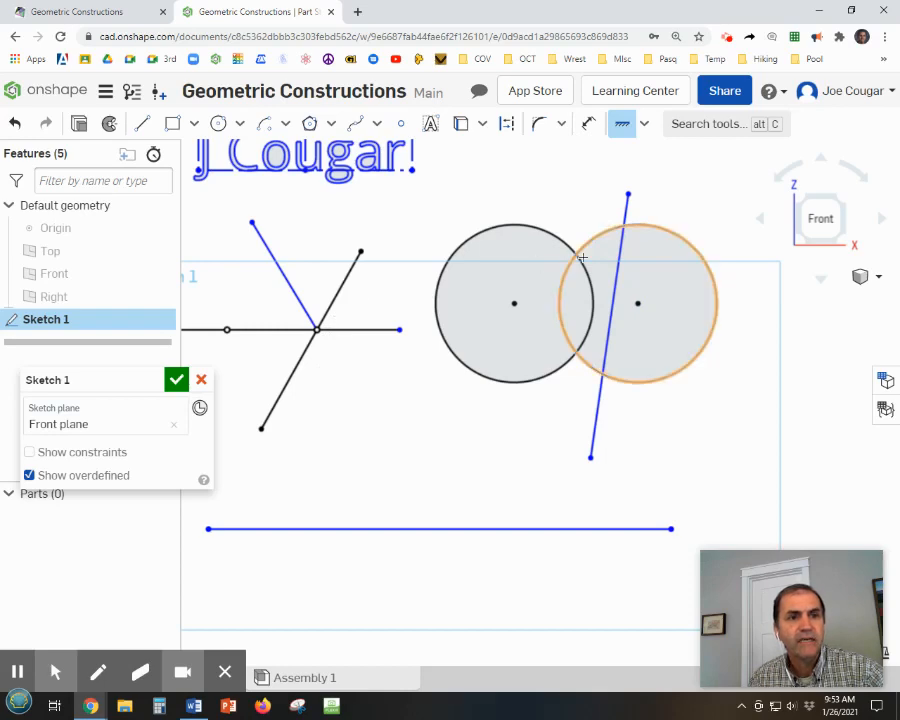
{"action": "key", "text": "Escape"}
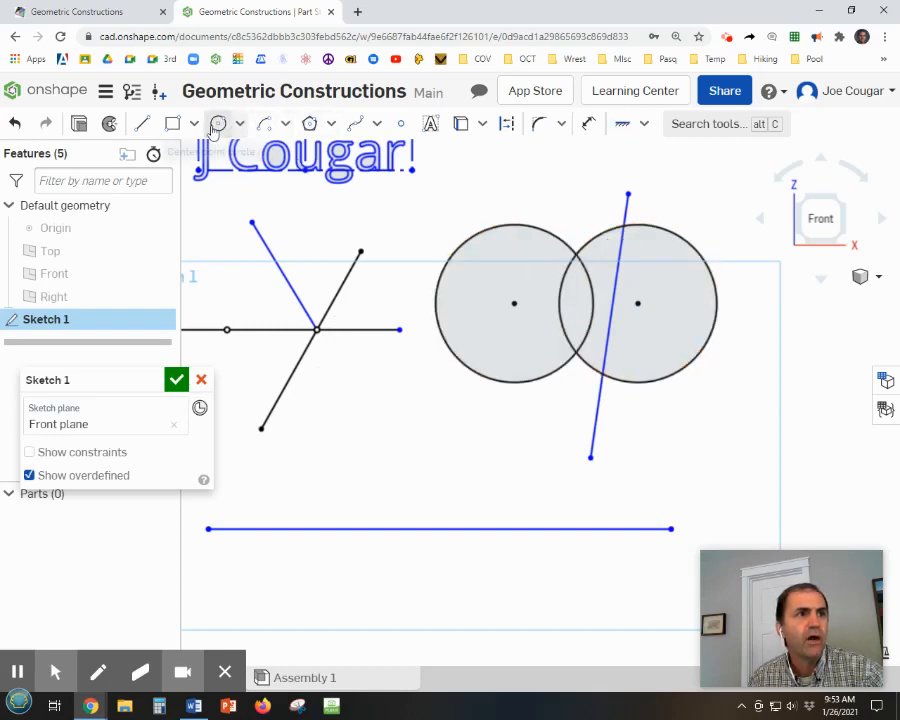
Step: Place sketch points at the upper and lower intersections of the two circles
{"action": "left_click", "coordinate": [401, 123]}
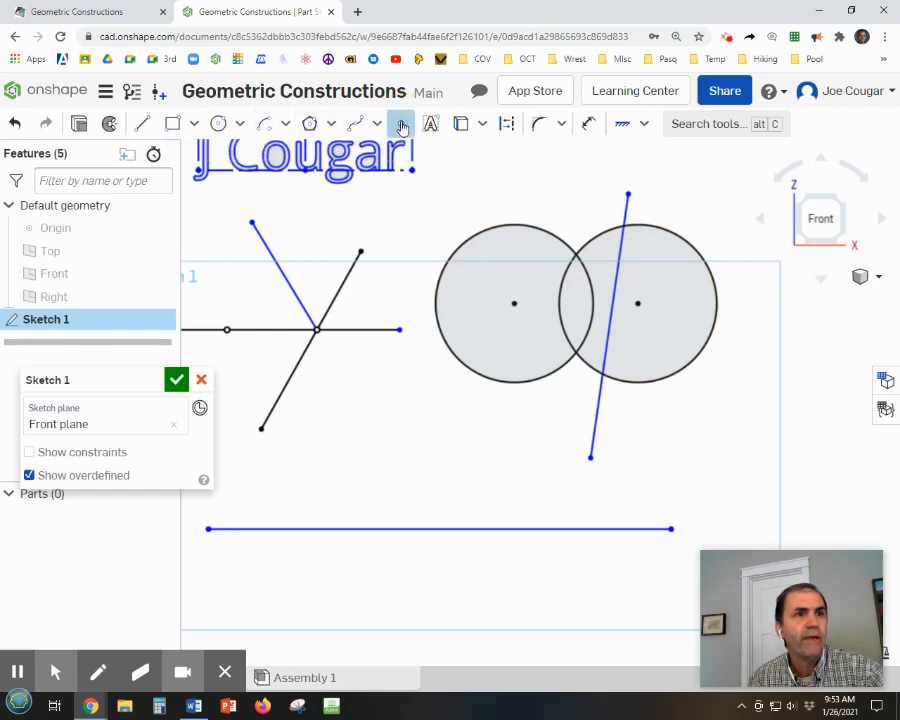
{"action": "left_click", "coordinate": [575, 256]}
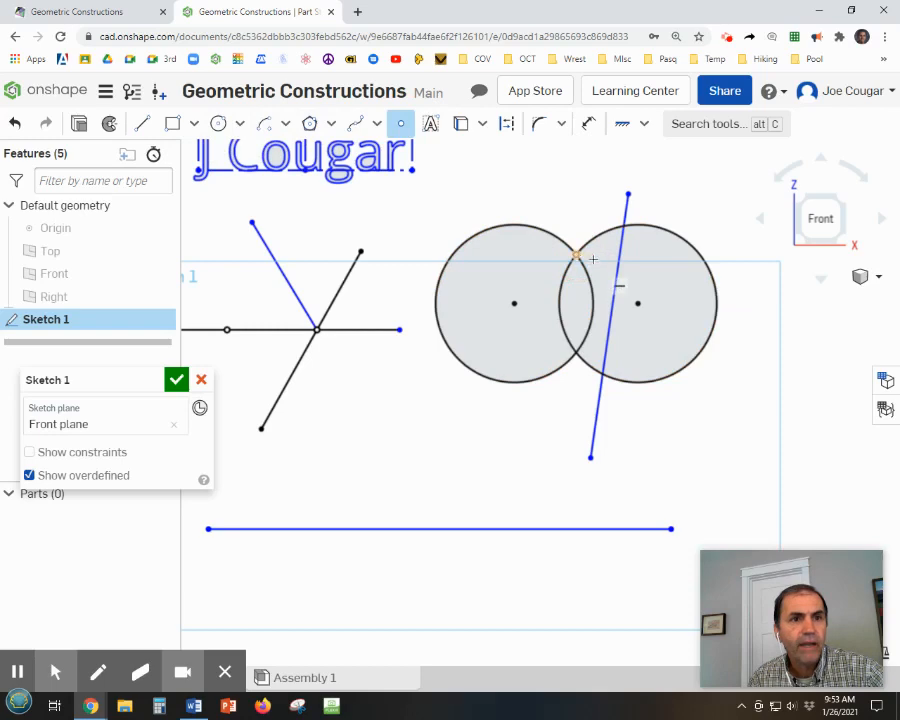
{"action": "left_click", "coordinate": [576, 353]}
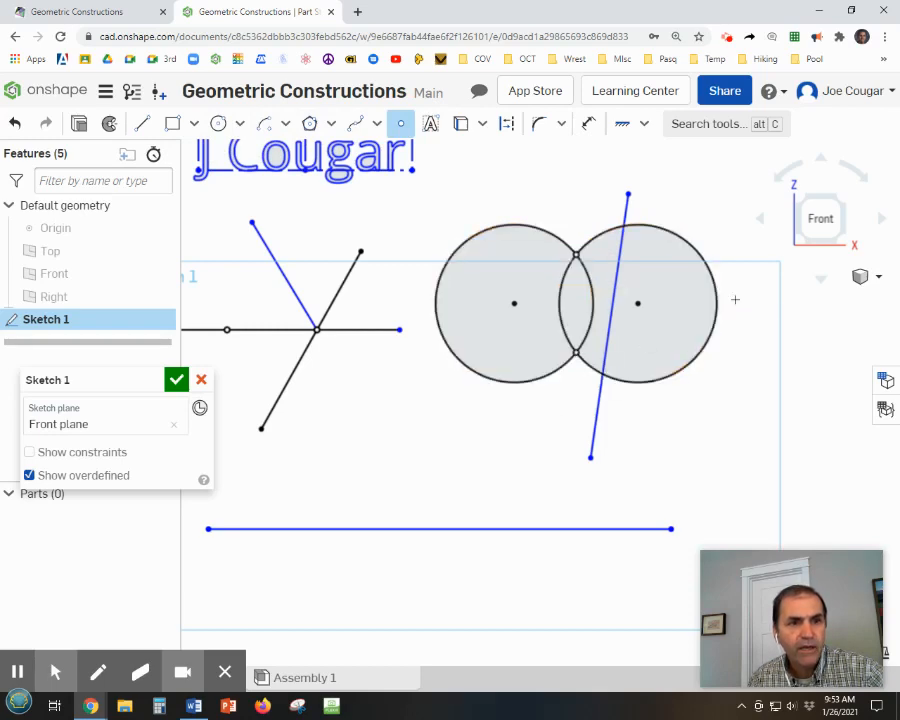
{"action": "key", "text": "Escape"}
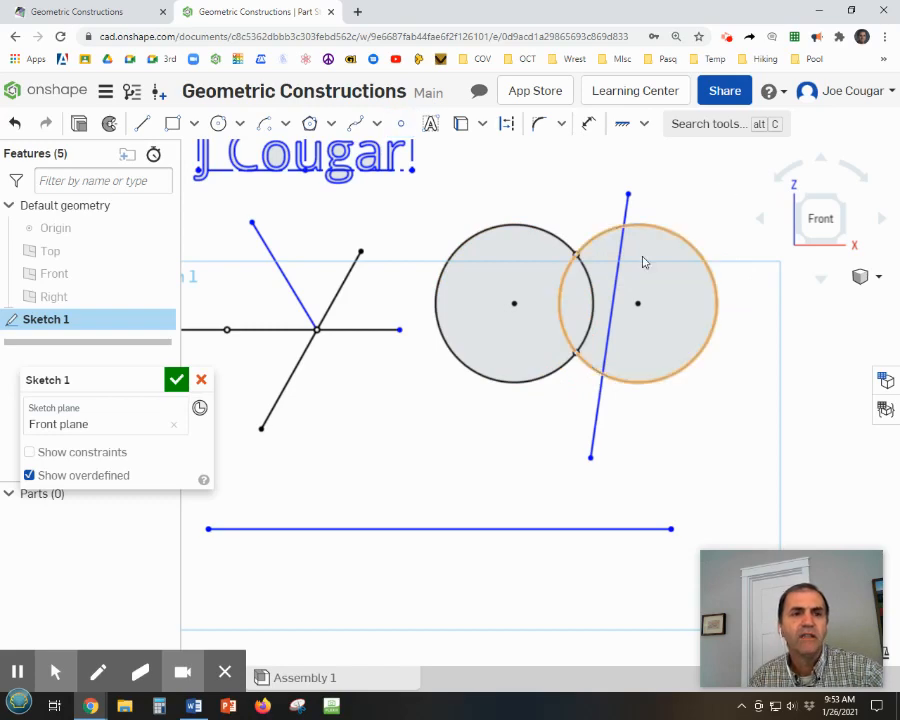
Step: Make the slanted line through the right circle coincident with both the upper and lower intersection points of the circles
{"action": "left_click", "coordinate": [646, 124]}
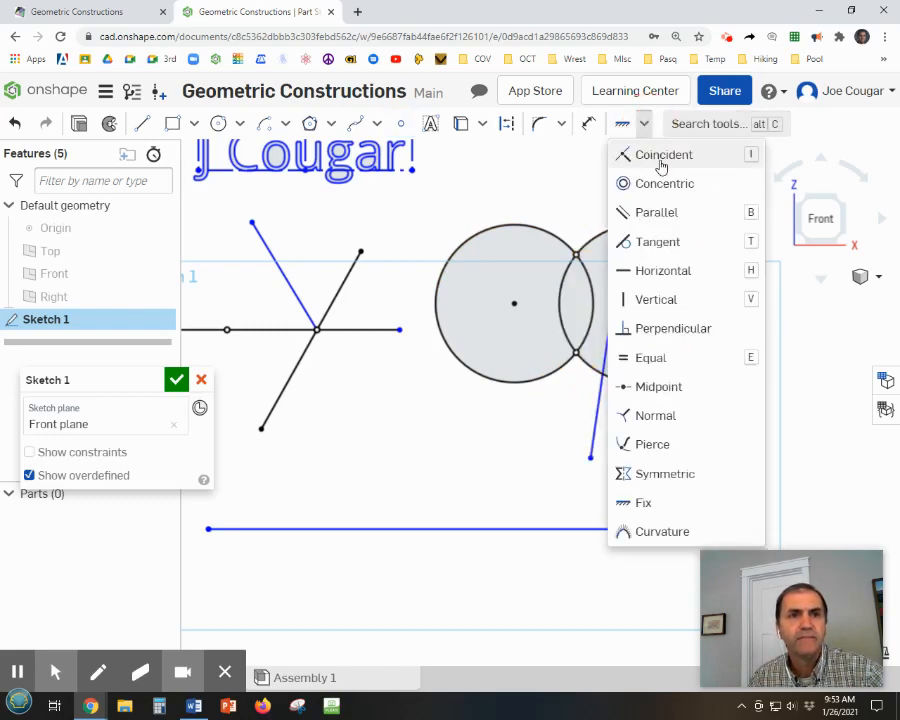
{"action": "left_click", "coordinate": [660, 156]}
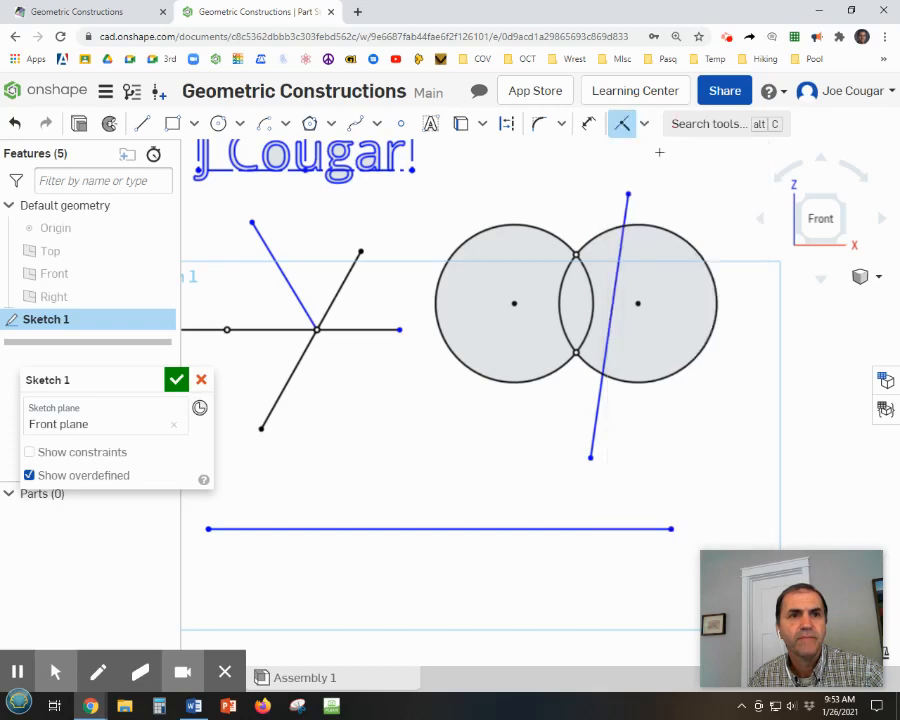
{"action": "left_click", "coordinate": [619, 244]}
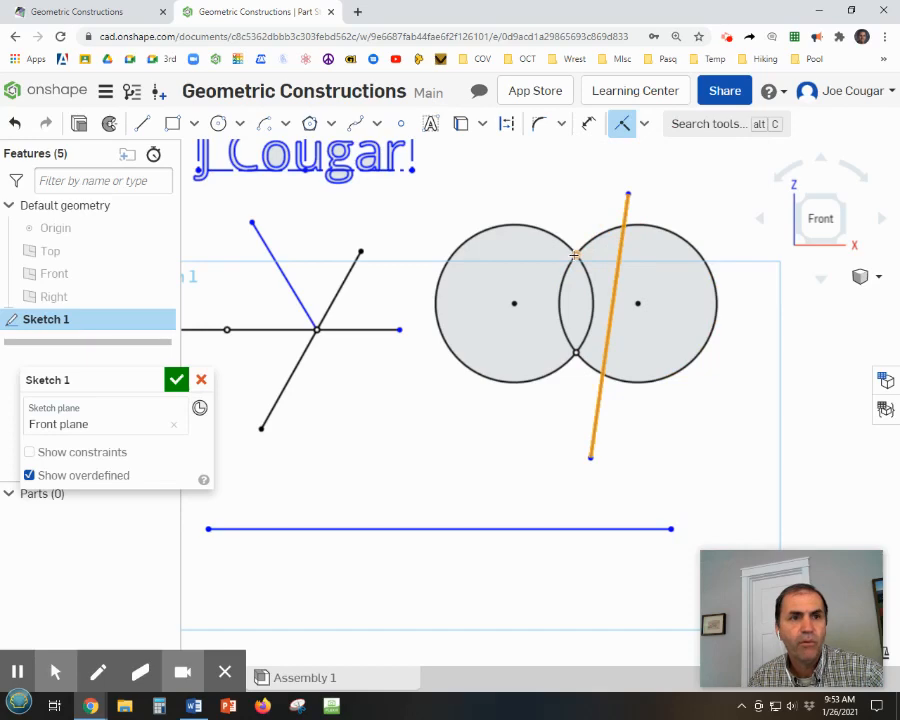
{"action": "left_click", "coordinate": [575, 255]}
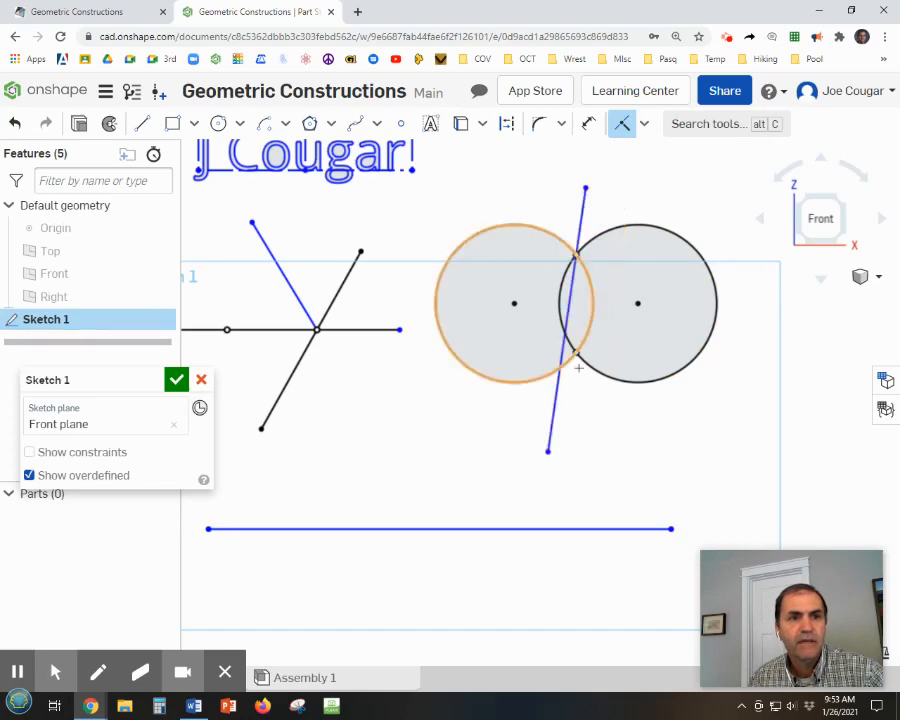
{"action": "left_click", "coordinate": [553, 421]}
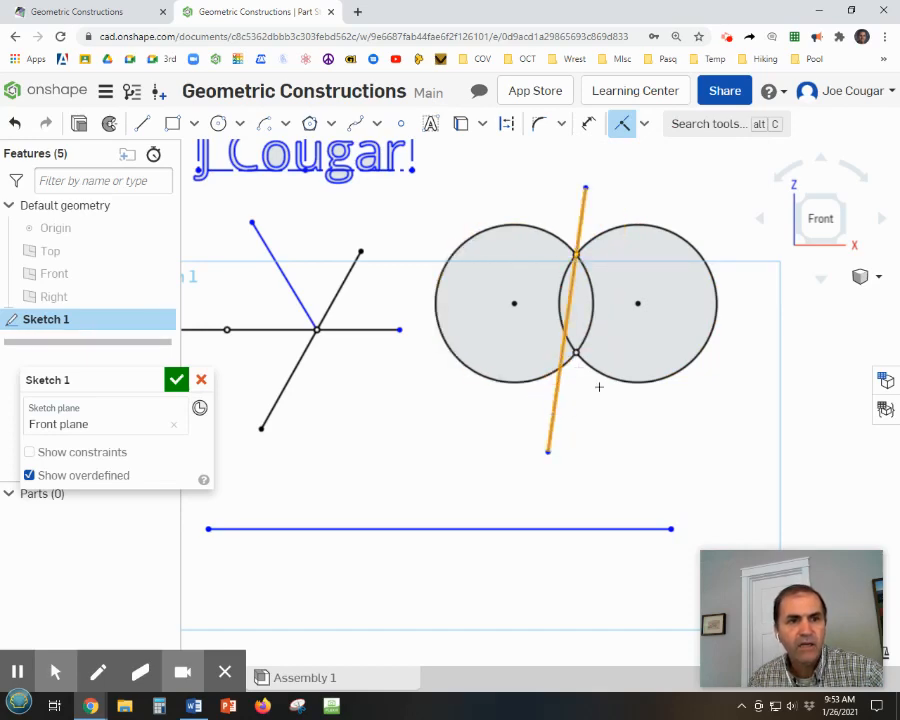
{"action": "left_click", "coordinate": [575, 353]}
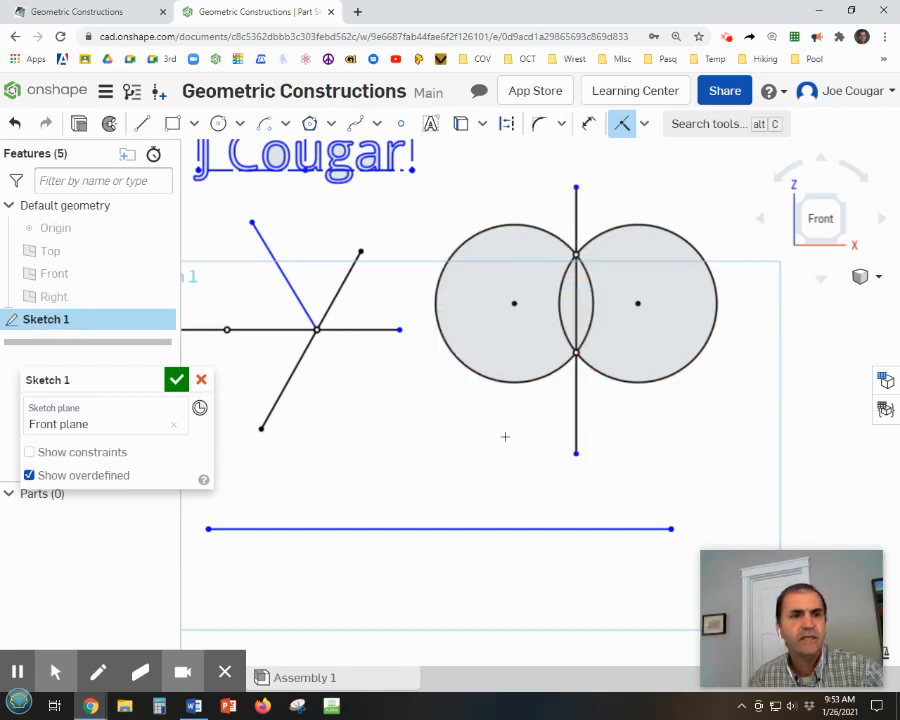
{"action": "scroll", "coordinate": [507, 433], "scroll_direction": "down", "scroll_amount": 2}
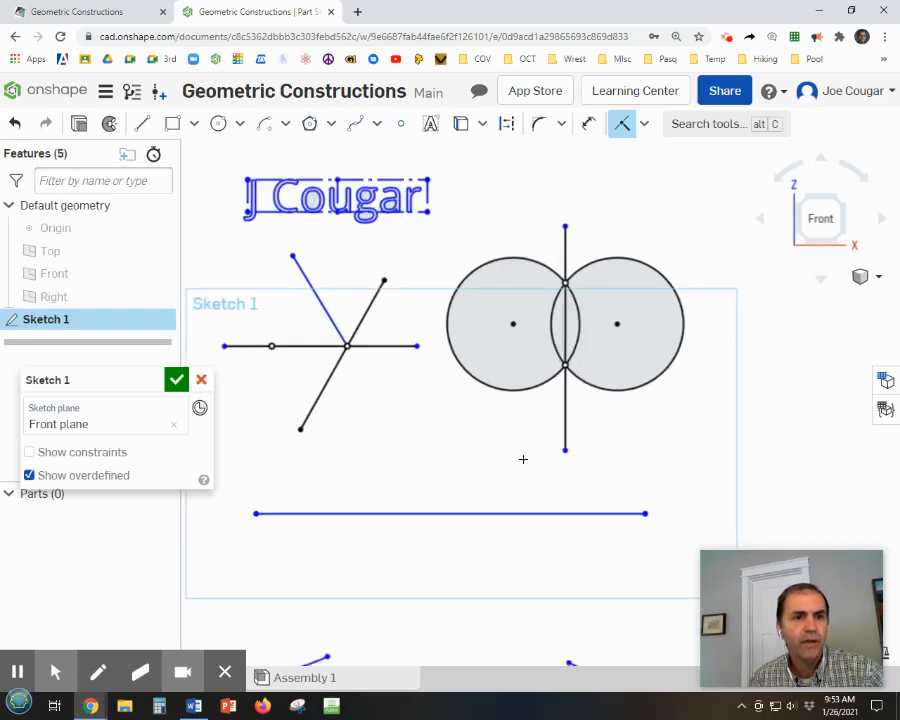
Step: Apply Fix constraints to the long horizontal line below the circles and to both of its endpoints
{"action": "mouse_move", "coordinate": [522, 458]}
{"action": "middle_mouse_down"}
{"action": "mouse_move", "coordinate": [609, 285]}
{"action": "mouse_move", "coordinate": [568, 298]}
{"action": "middle_mouse_up"}
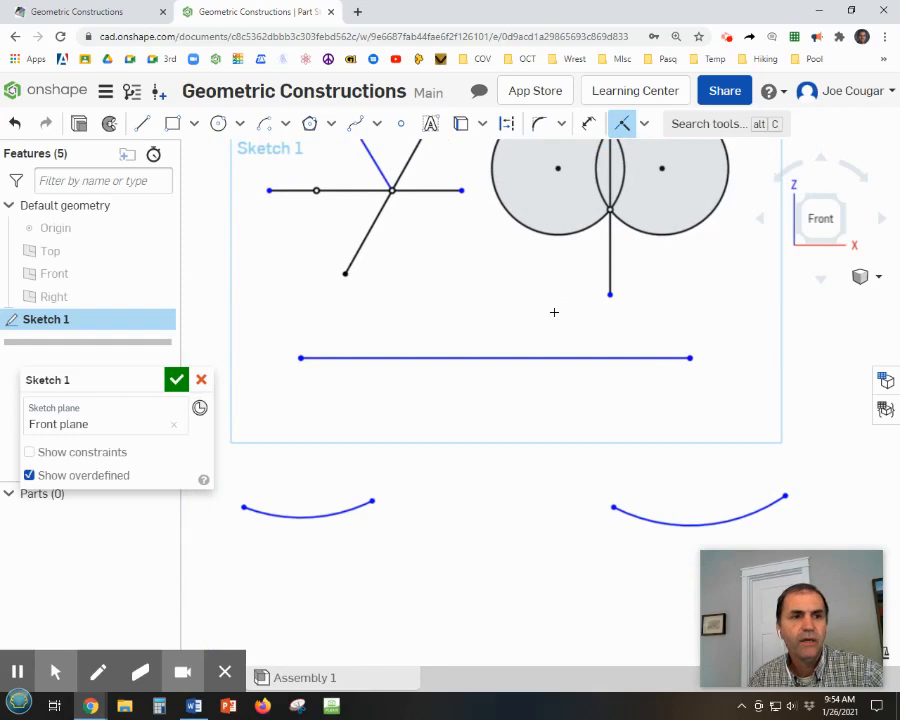
{"action": "left_click", "coordinate": [644, 124]}
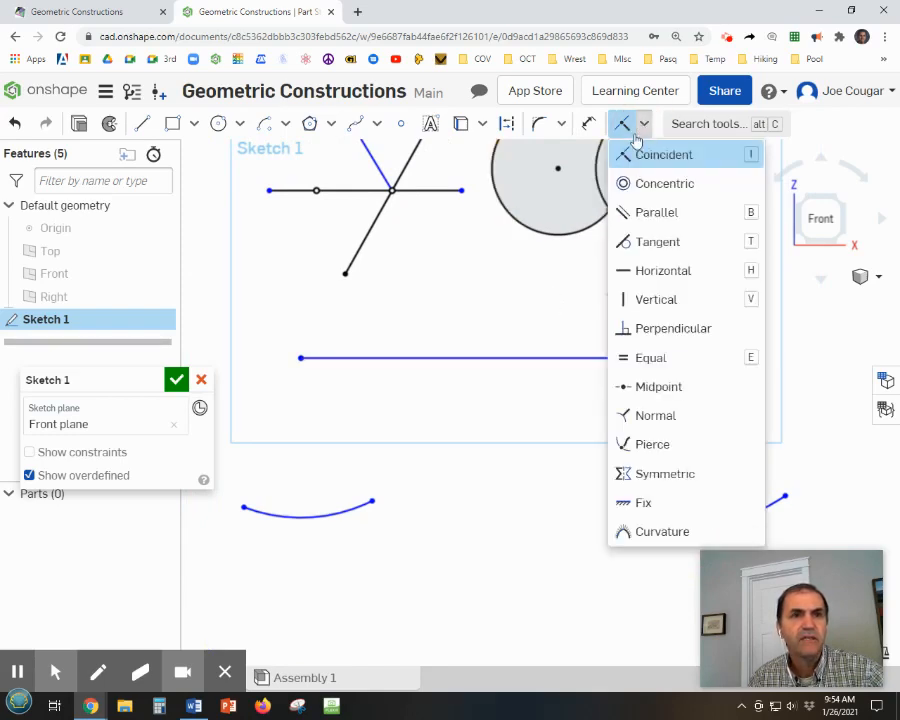
{"action": "left_click", "coordinate": [643, 502]}
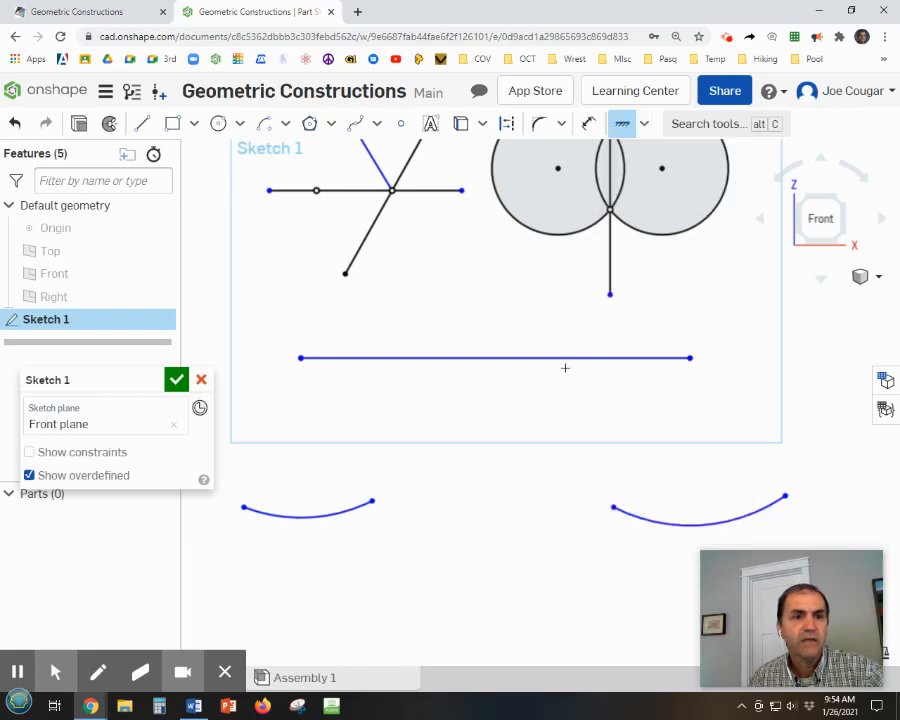
{"action": "left_click", "coordinate": [564, 360]}
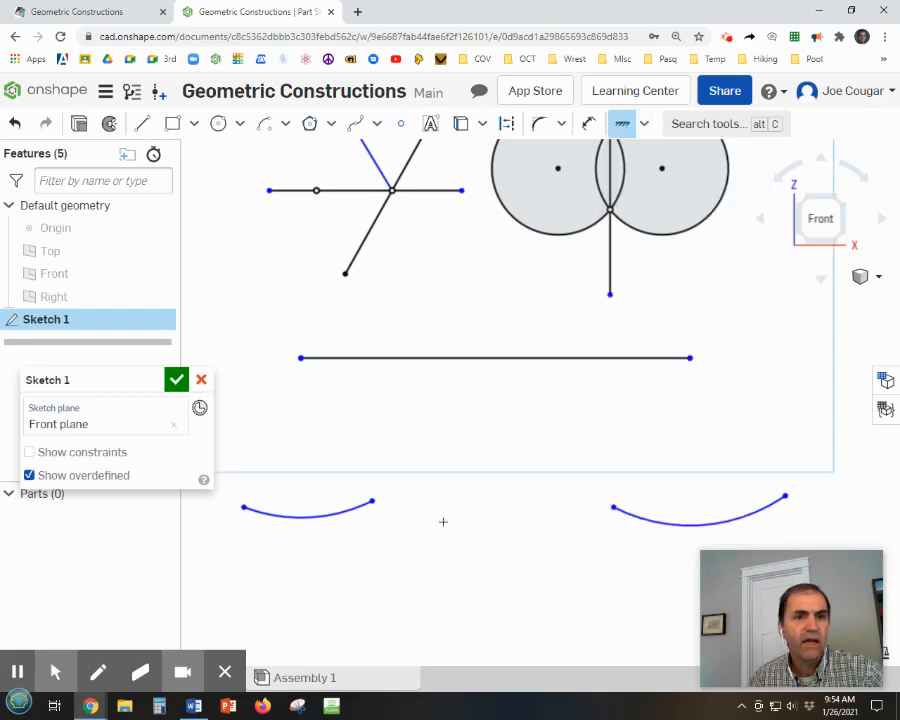
{"action": "left_click", "coordinate": [690, 357]}
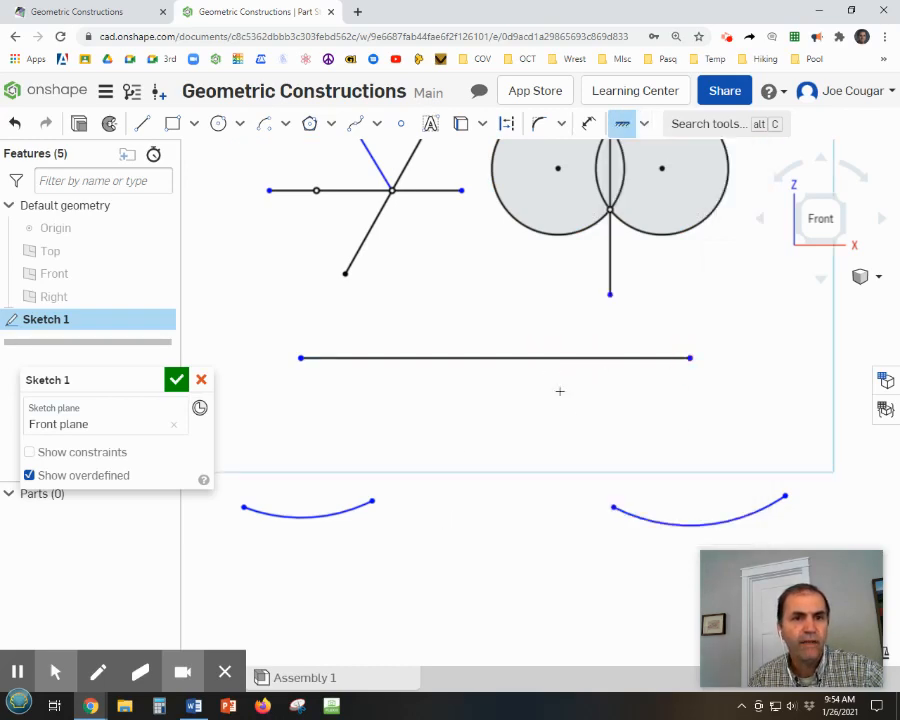
{"action": "left_click", "coordinate": [301, 359]}
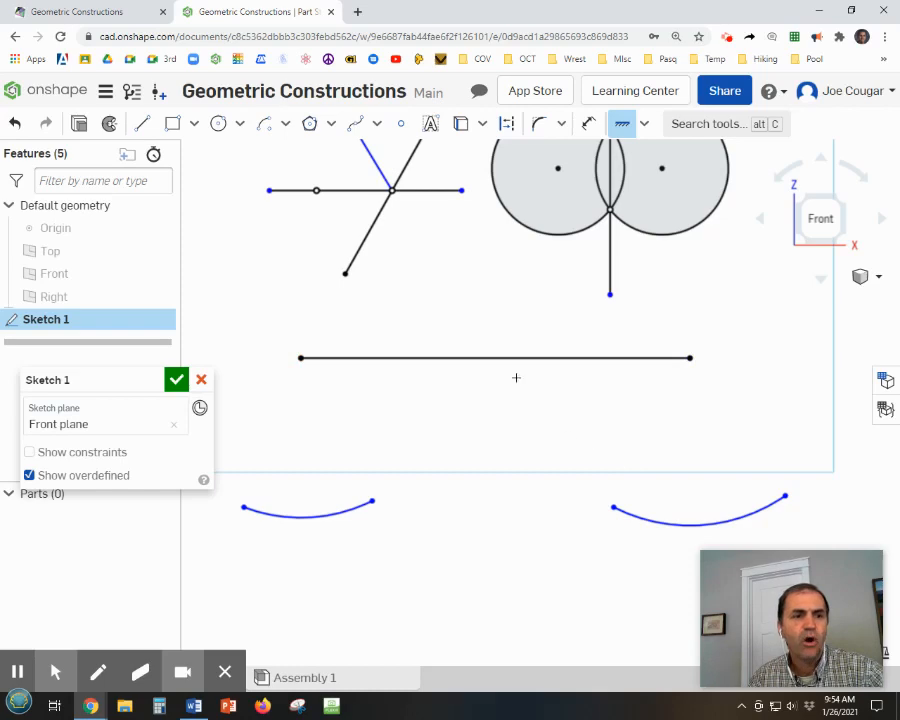
Step: Apply an Equal constraint to the two lower arcs and slightly shift the upper endpoint of the right arc
{"action": "left_click", "coordinate": [645, 124]}
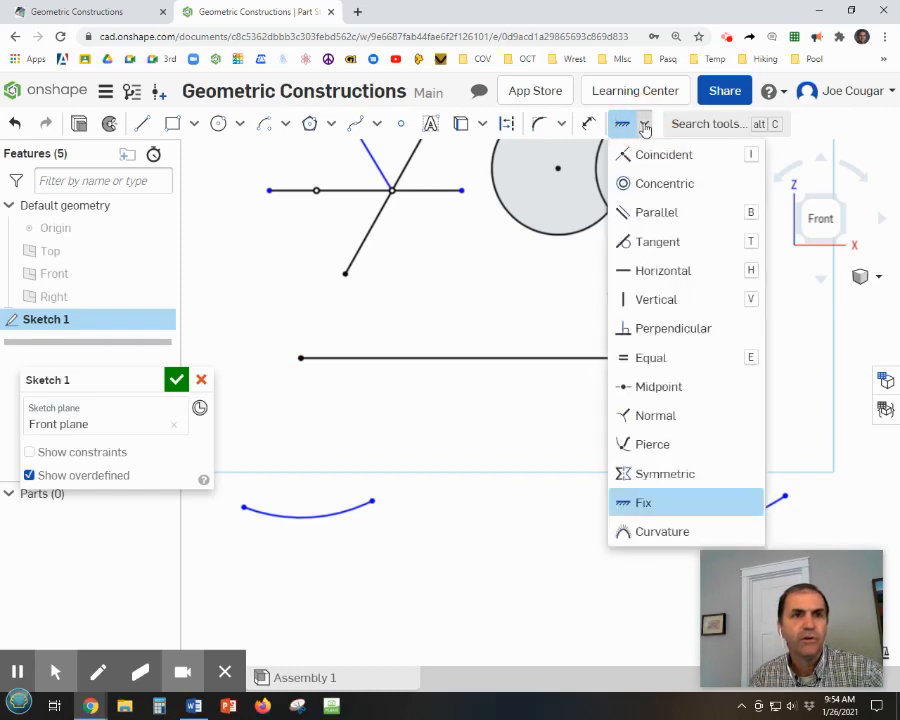
{"action": "left_click", "coordinate": [645, 360]}
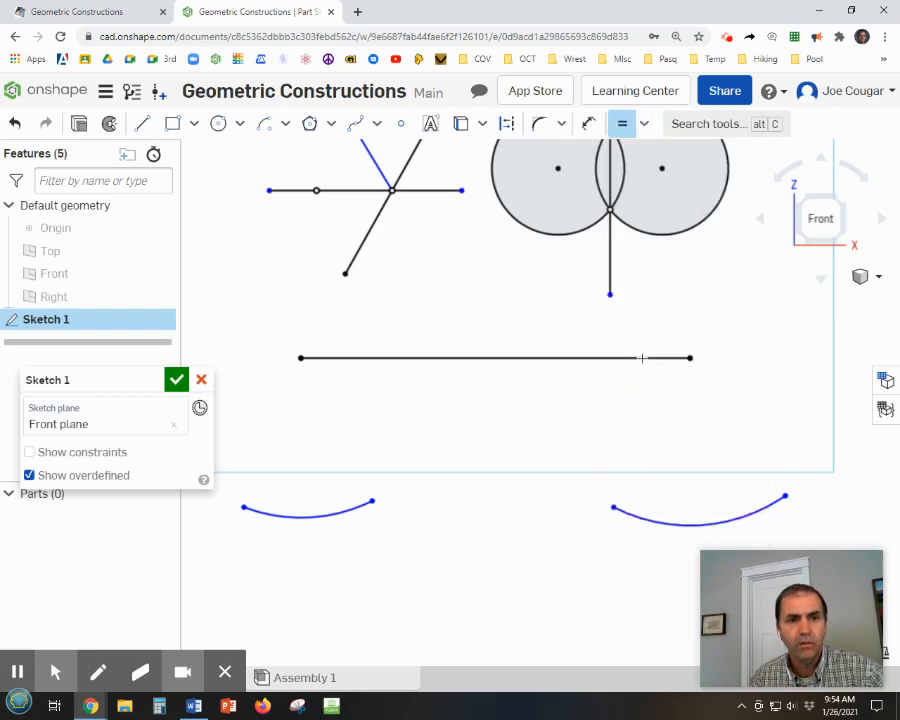
{"action": "left_click", "coordinate": [342, 513]}
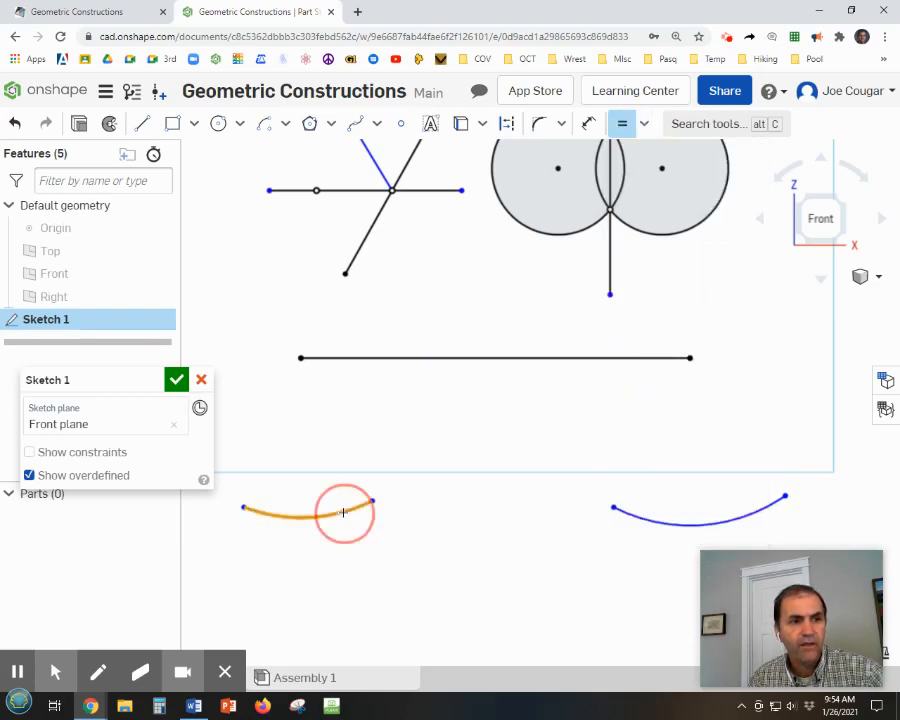
{"action": "left_click", "coordinate": [690, 525]}
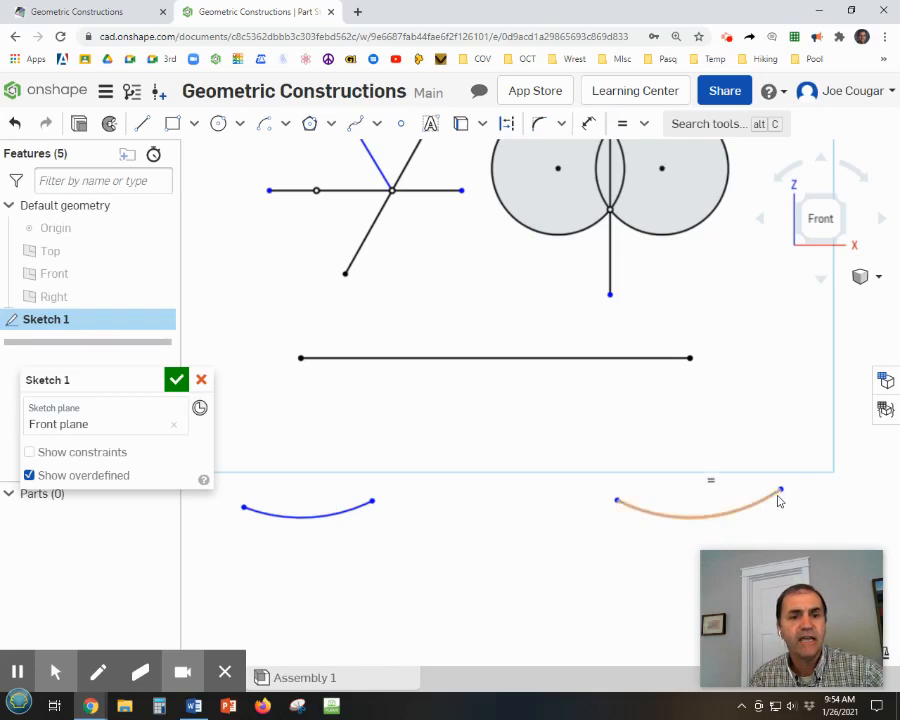
{"action": "key", "text": "Escape"}
{"action": "mouse_move", "coordinate": [780, 489]}
{"action": "left_mouse_down"}
{"action": "mouse_move", "coordinate": [797, 463]}
{"action": "mouse_move", "coordinate": [789, 488]}
{"action": "mouse_move", "coordinate": [783, 478]}
{"action": "mouse_move", "coordinate": [779, 518]}
{"action": "mouse_move", "coordinate": [776, 464]}
{"action": "mouse_move", "coordinate": [777, 500]}
{"action": "left_mouse_up"}
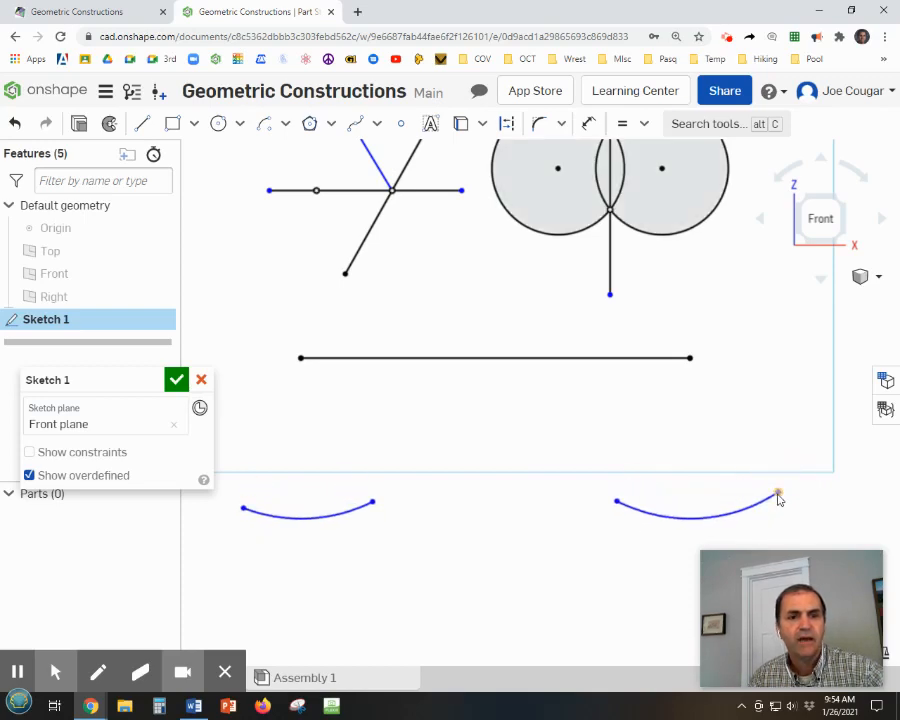
Step: Accept Sketch 1 to finish editing the practice constructions
{"action": "scroll", "coordinate": [757, 467], "scroll_direction": "down", "scroll_amount": 1}
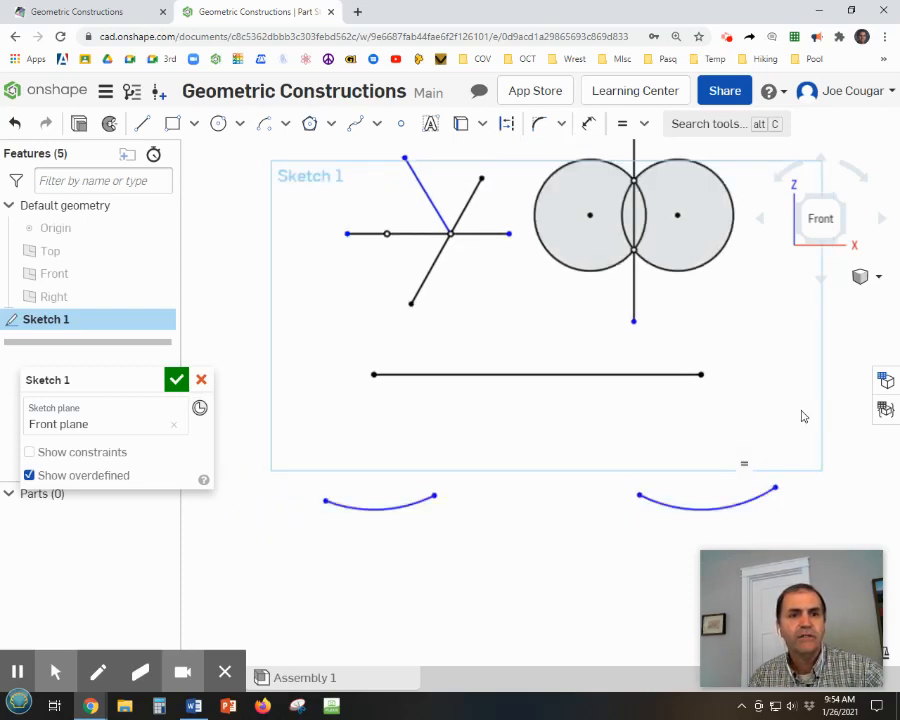
{"action": "scroll", "coordinate": [800, 416], "scroll_direction": "down", "scroll_amount": 1}
{"action": "middle_click_drag", "start_coordinate": [773, 416], "coordinate": [690, 440]}
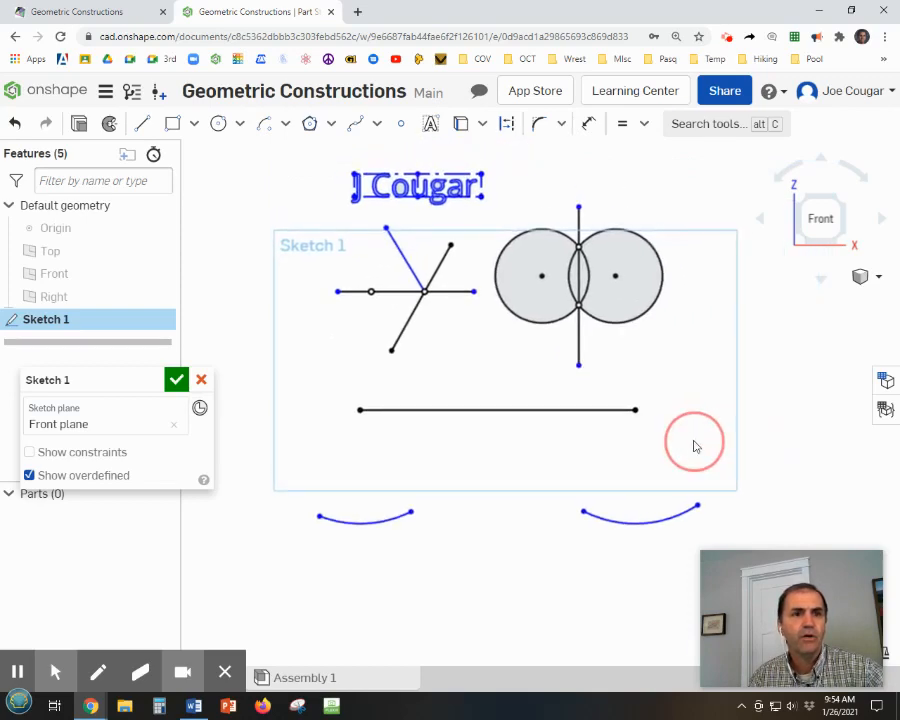
{"action": "scroll", "coordinate": [694, 440], "scroll_direction": "up", "scroll_amount": 2}
{"action": "scroll", "coordinate": [716, 444], "scroll_direction": "down", "scroll_amount": 1}
{"action": "mouse_move", "coordinate": [751, 440]}
{"action": "middle_mouse_down"}
{"action": "mouse_move", "coordinate": [713, 362]}
{"action": "mouse_move", "coordinate": [679, 358]}
{"action": "middle_mouse_up"}
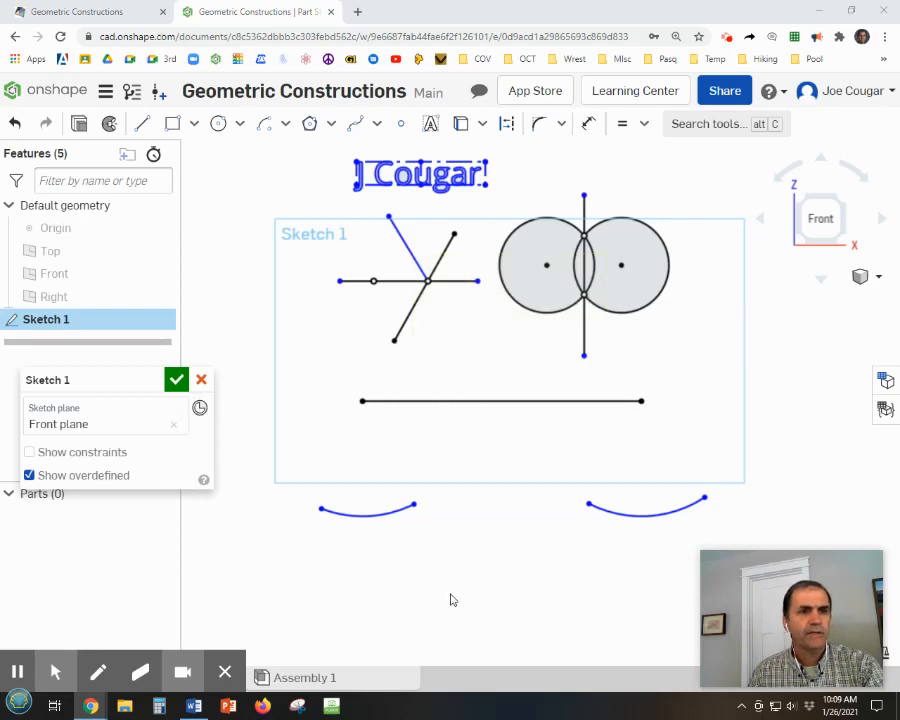
{"action": "left_click", "coordinate": [176, 379]}
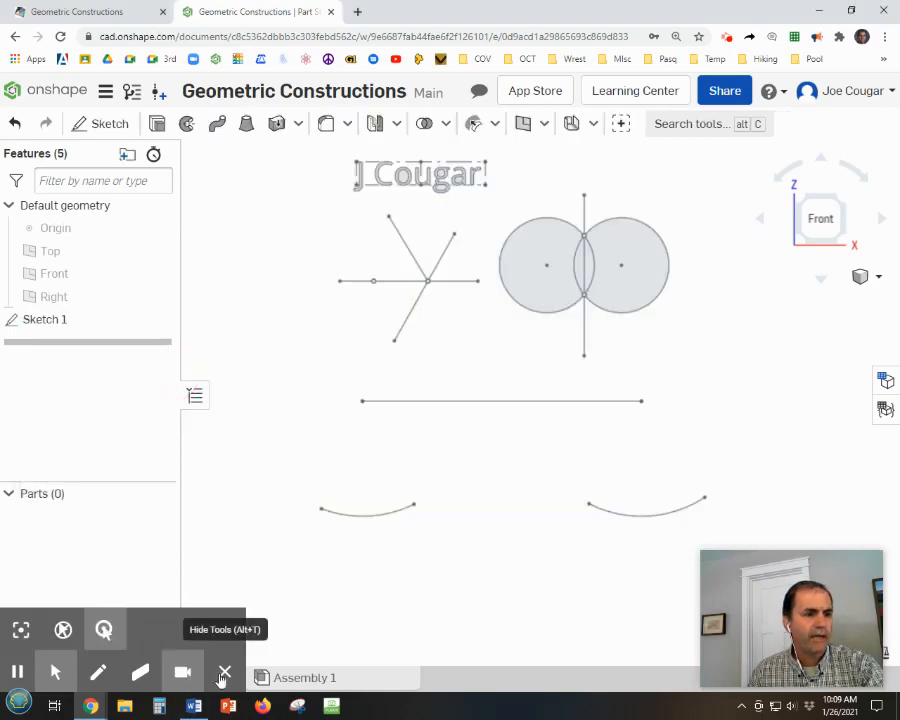
Step: Rename Part Studio 1 as GC Practice
{"action": "left_click", "coordinate": [225, 672]}
{"action": "right_click", "coordinate": [141, 681]}
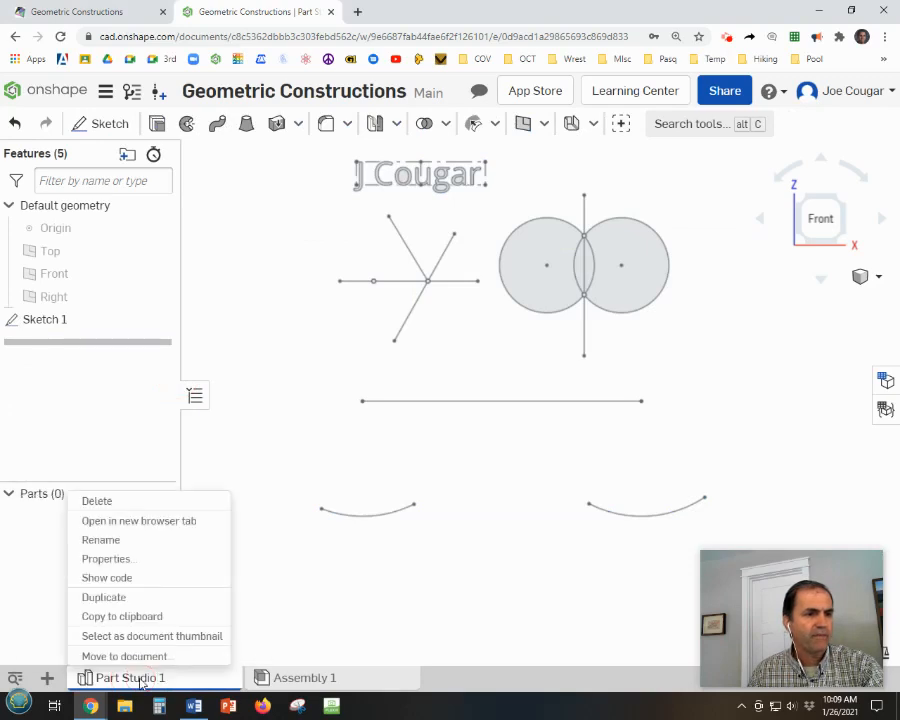
{"action": "left_click", "coordinate": [102, 540]}
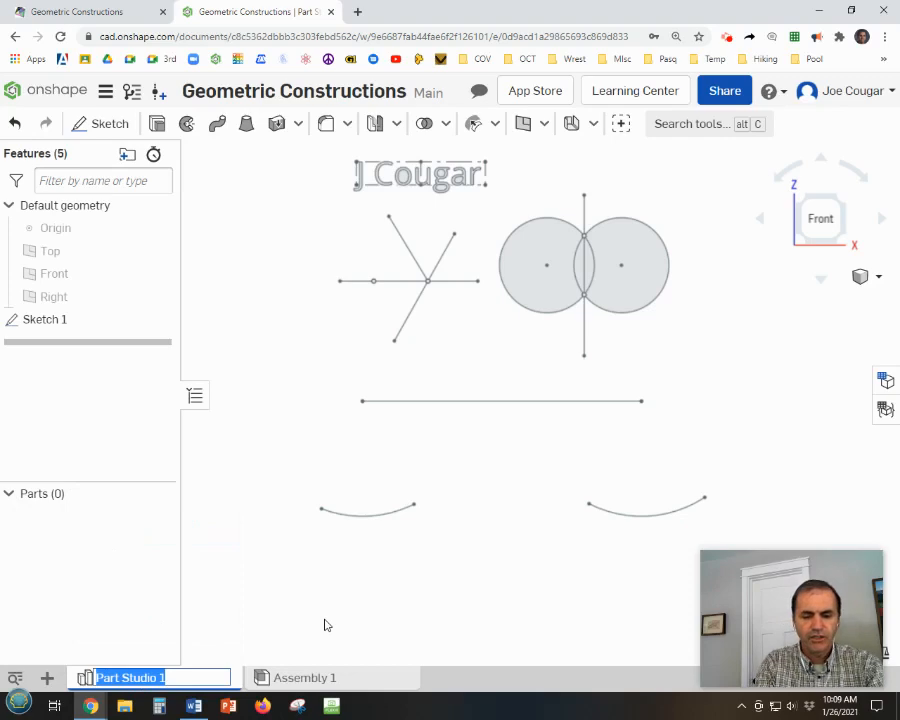
{"action": "type", "text": "GC"}
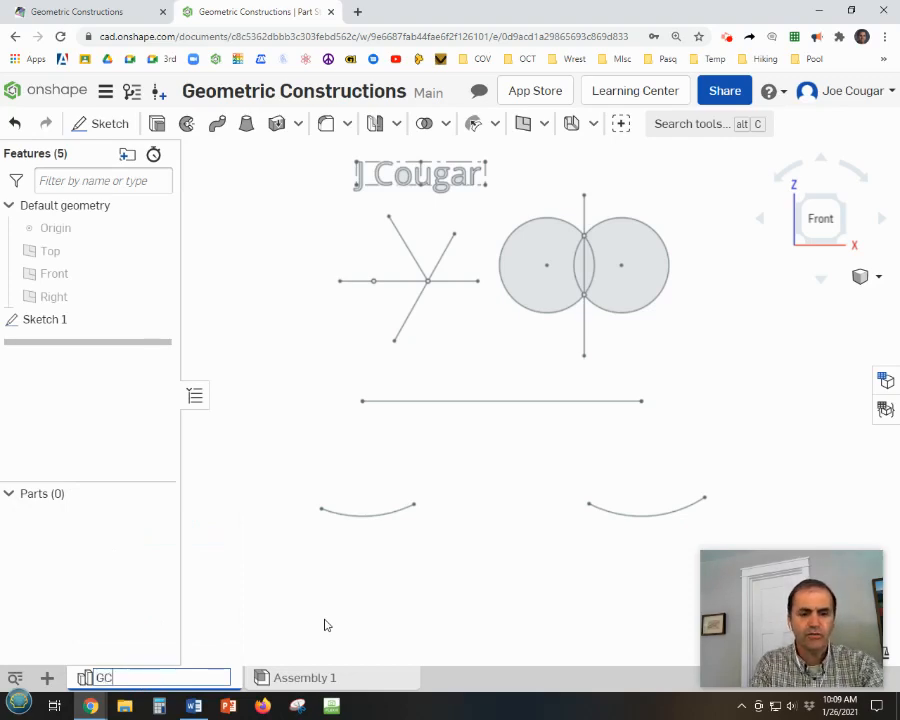
{"action": "type", "text": " Prac"}
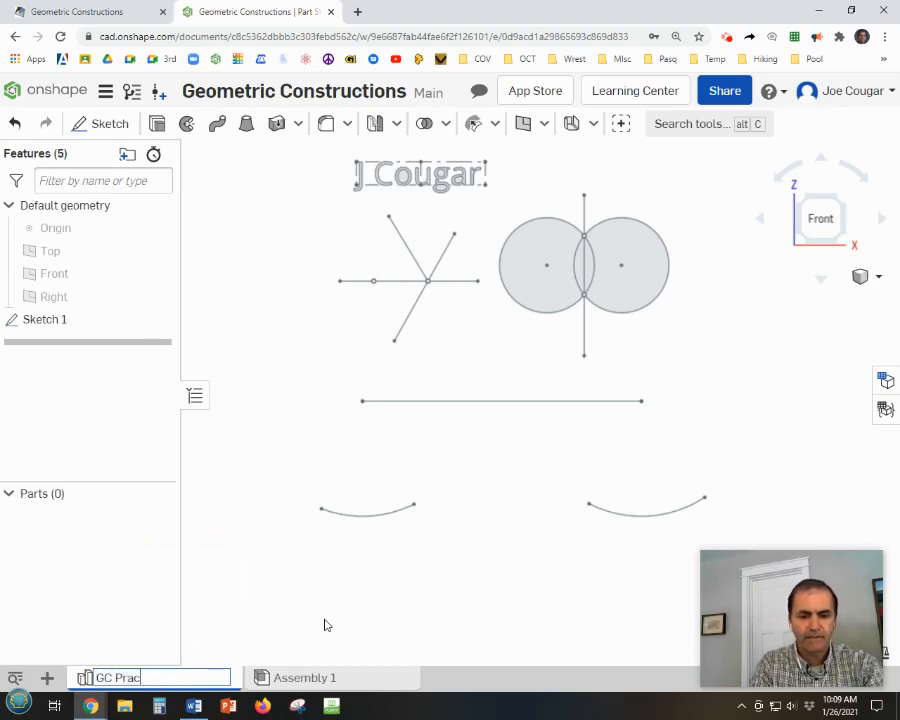
{"action": "type", "text": "tic"}
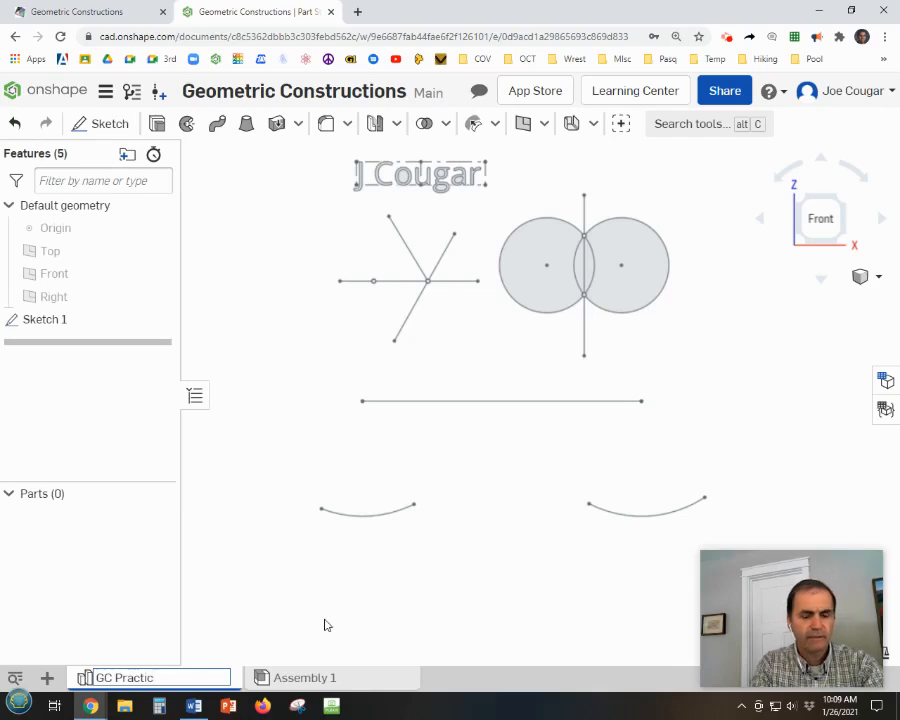
{"action": "type", "text": "e"}
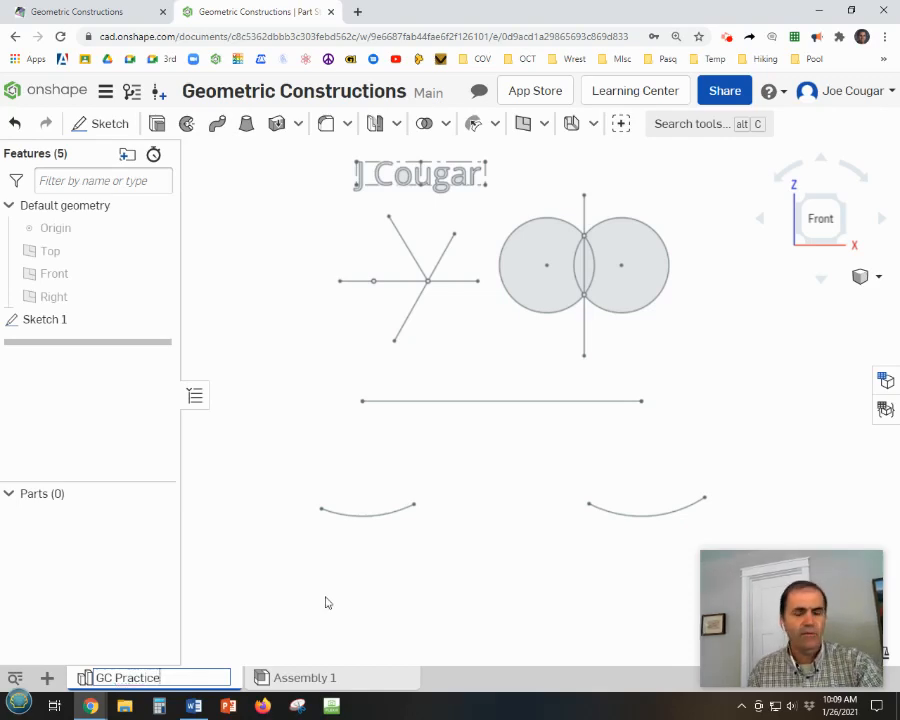
{"action": "key", "text": "Return"}
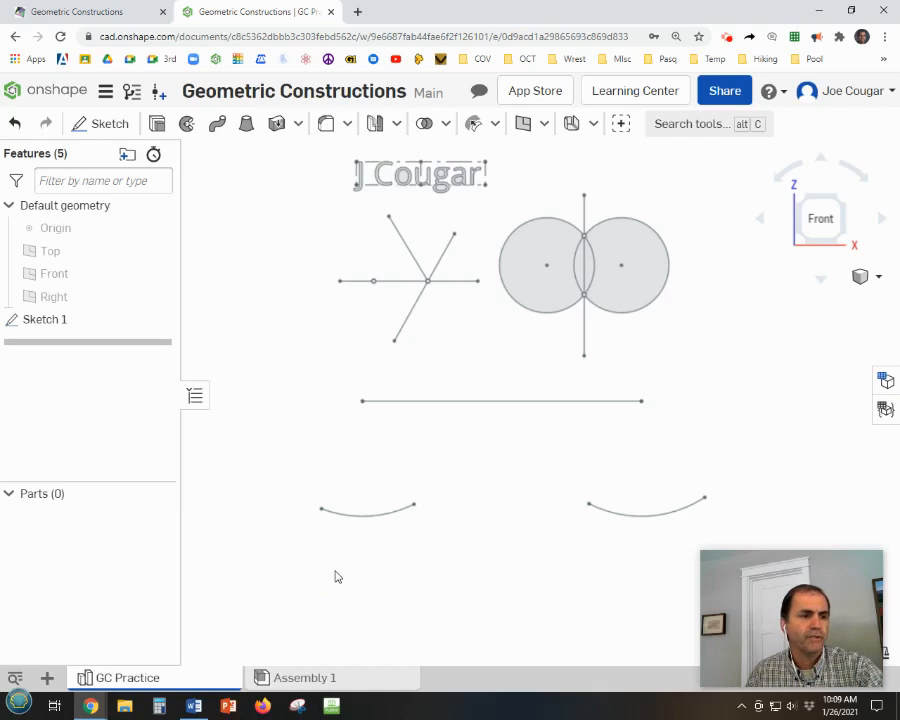
Step: Create a new Part Studio in the document and name it GC 1
{"action": "left_click", "coordinate": [47, 679]}
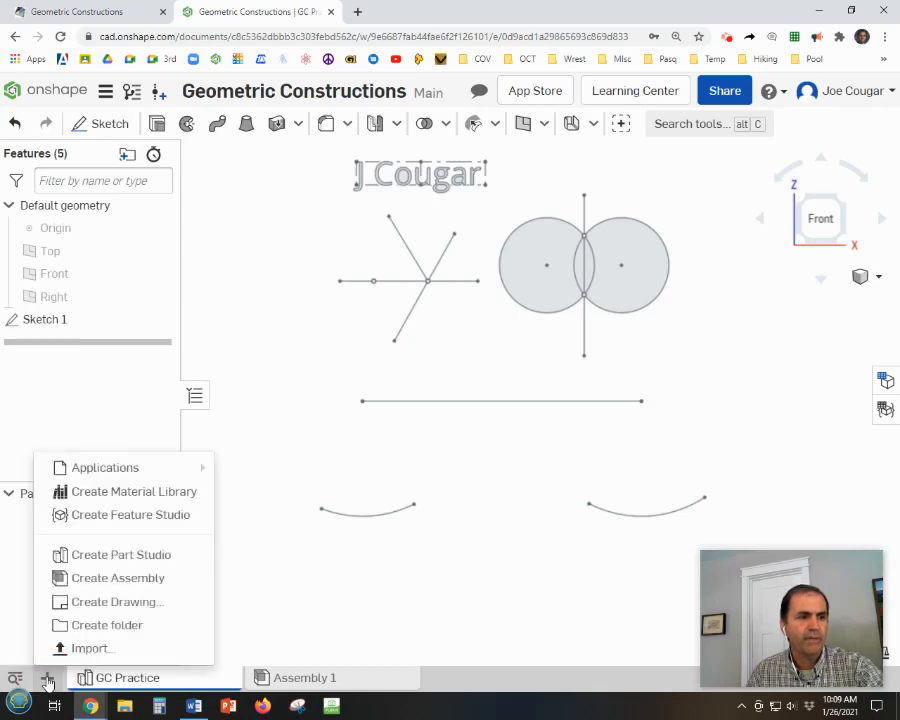
{"action": "left_click", "coordinate": [118, 556]}
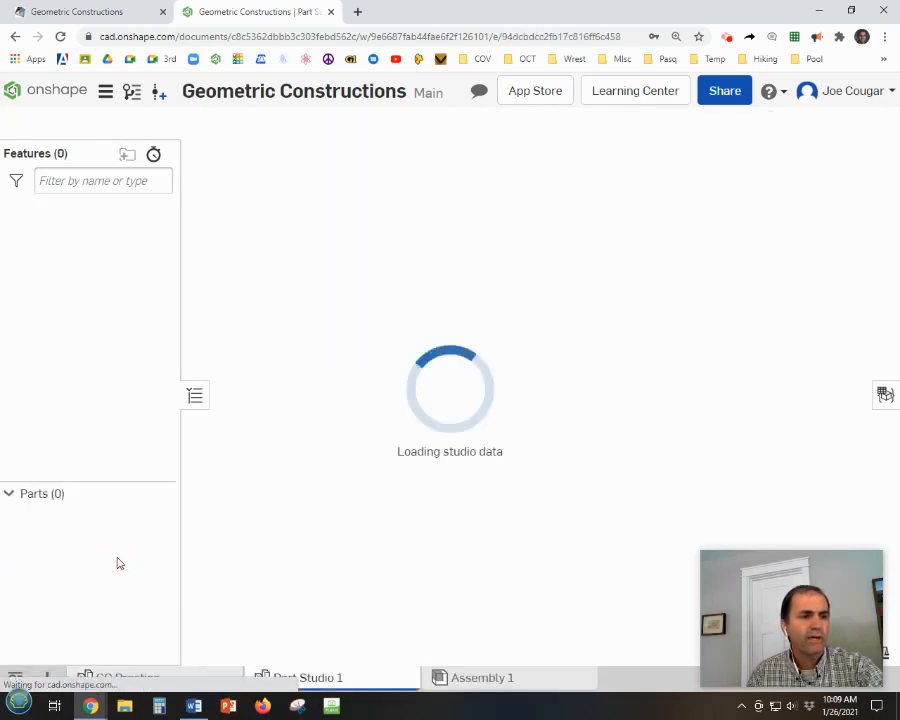
{"action": "right_click", "coordinate": [316, 676]}
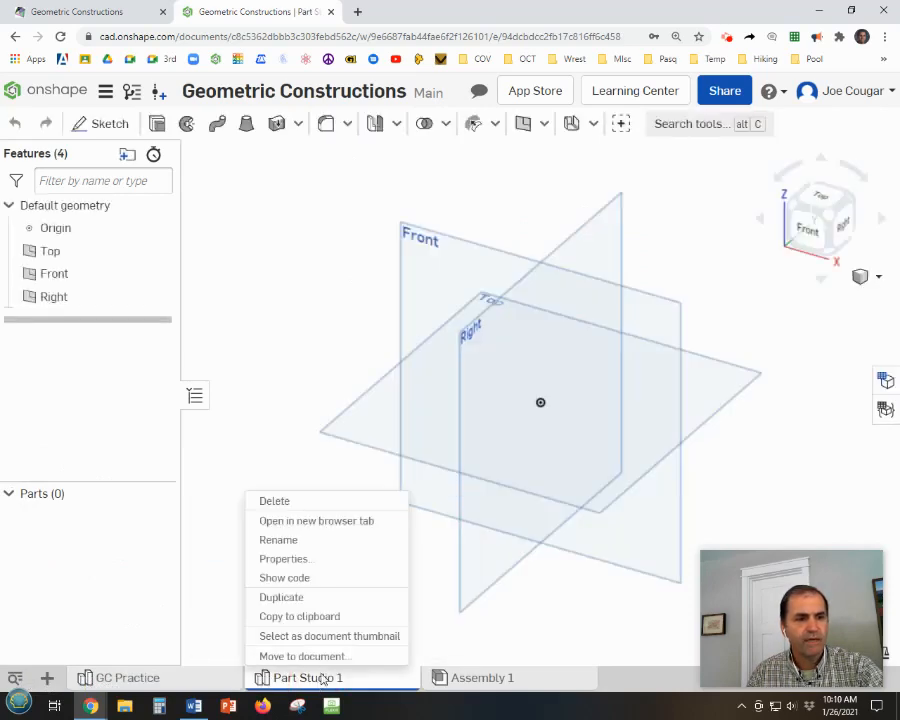
{"action": "left_click", "coordinate": [311, 542]}
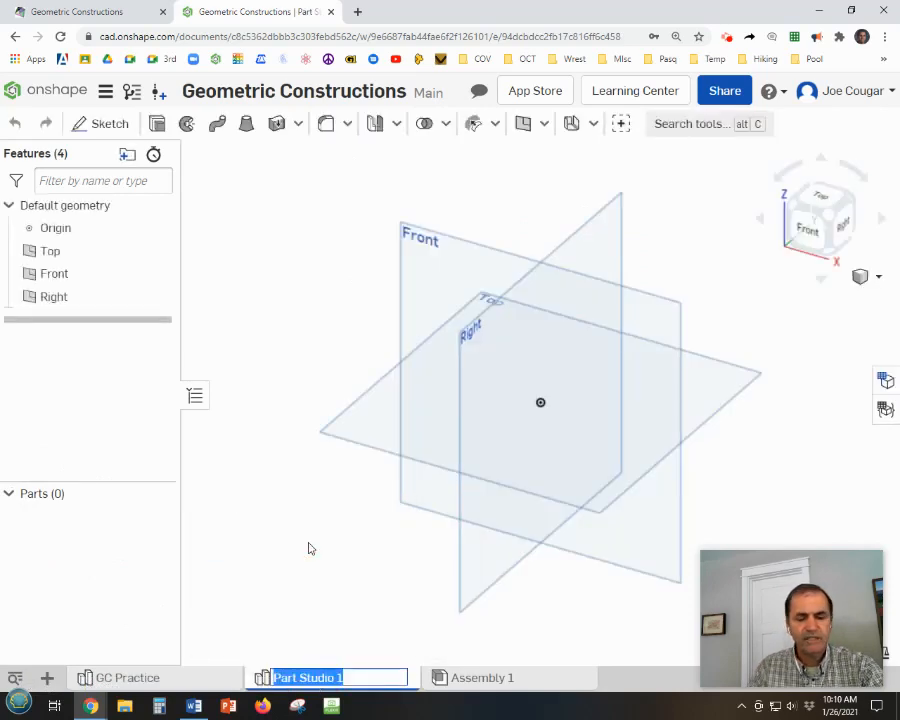
{"action": "type", "text": "GC 1"}
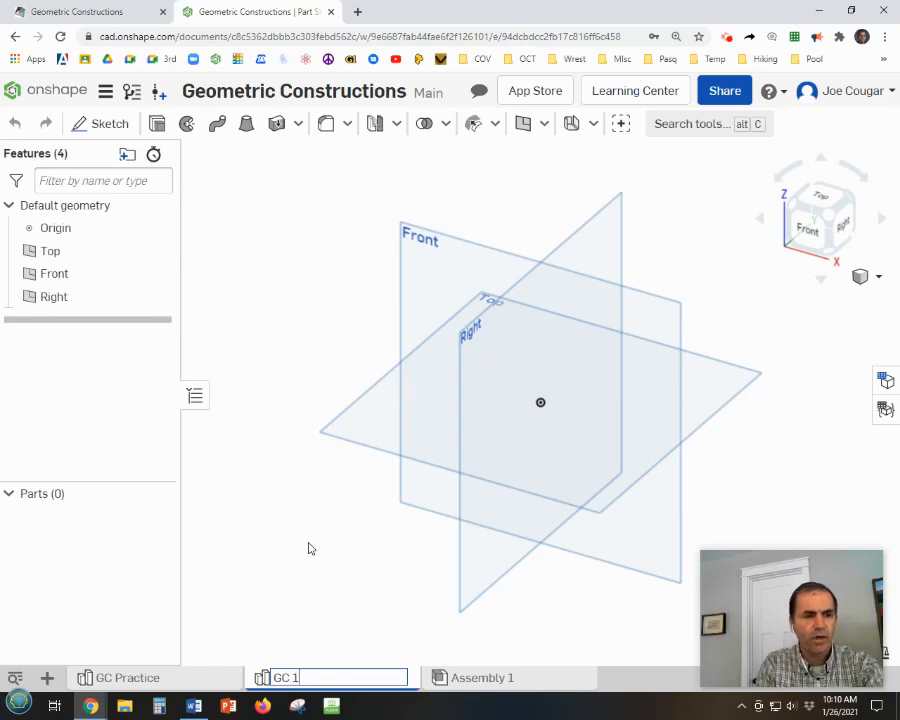
{"action": "key", "text": "Return"}
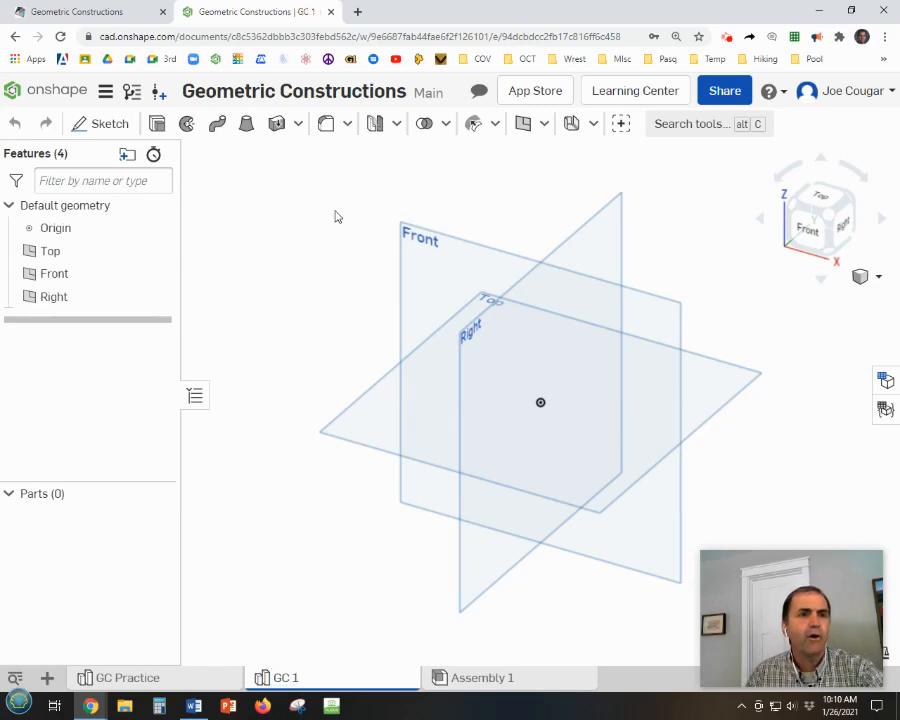
Step: Start a new sketch on the Front plane, viewed normal to it, with the default planes and the origin hidden
{"action": "right_click", "coordinate": [427, 234]}
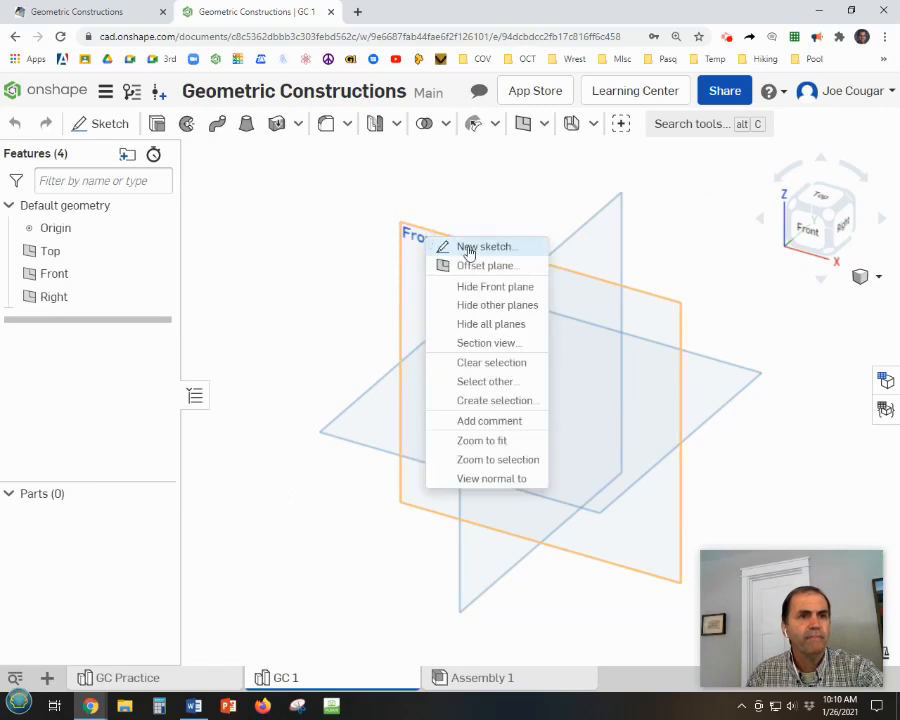
{"action": "left_click", "coordinate": [468, 249]}
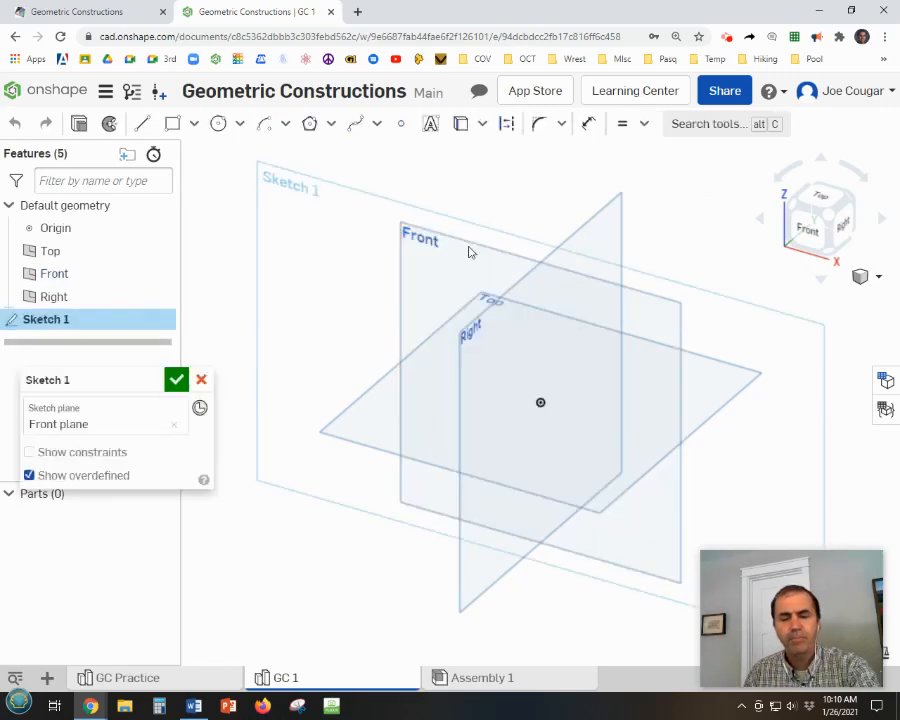
{"action": "key", "text": "p"}
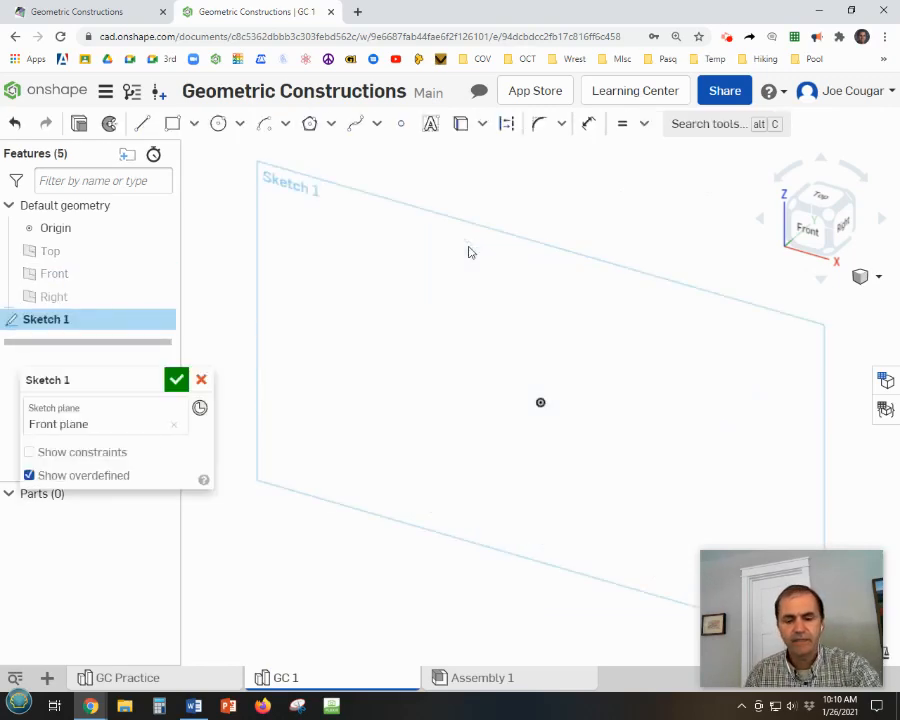
{"action": "key", "text": "n"}
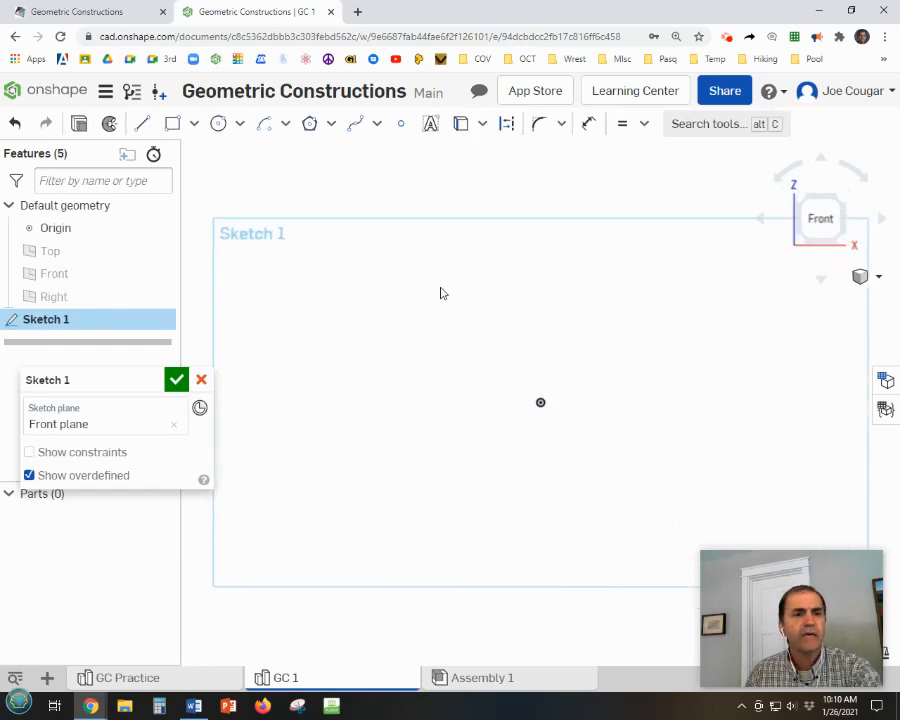
{"action": "left_click", "coordinate": [159, 229]}
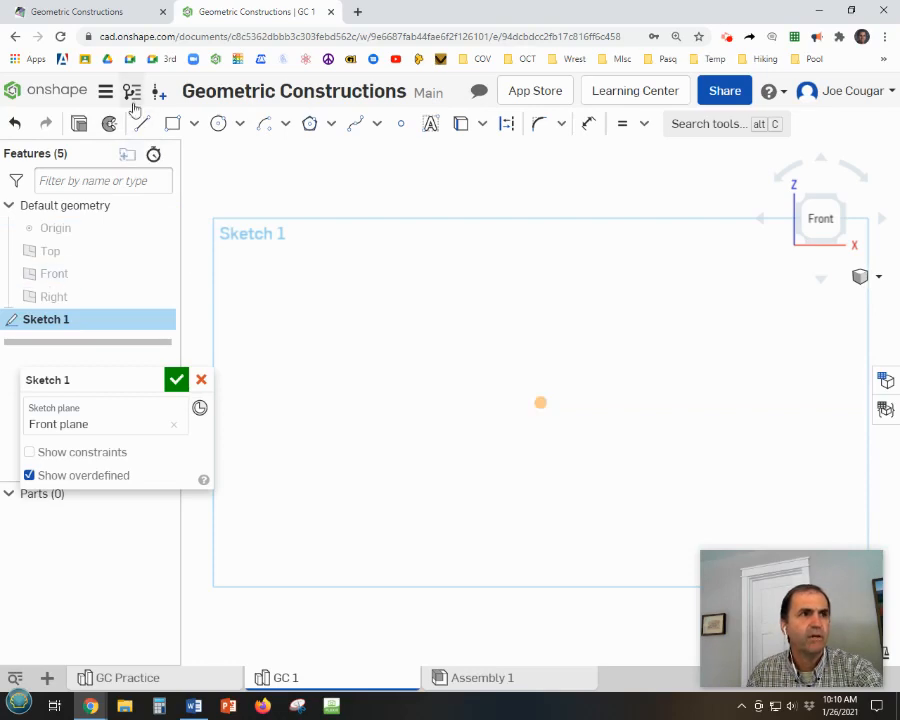
Step: Sketch a horizontal line about 4.76 long in the upper part of the sketch area and fix it in place
{"action": "left_click", "coordinate": [144, 125]}
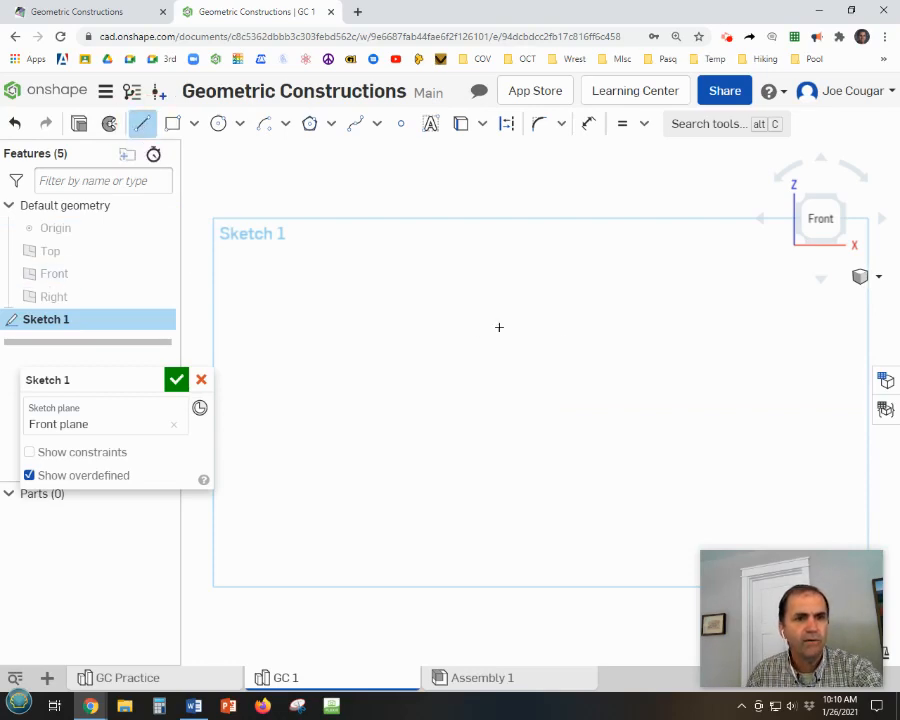
{"action": "left_click", "coordinate": [384, 291]}
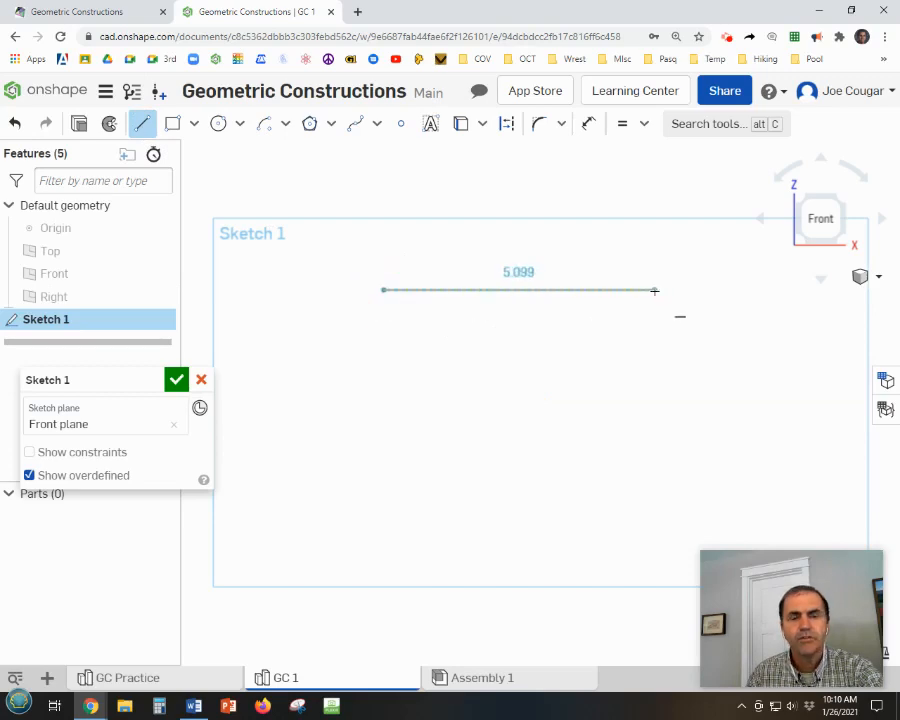
{"action": "left_click", "coordinate": [640, 290]}
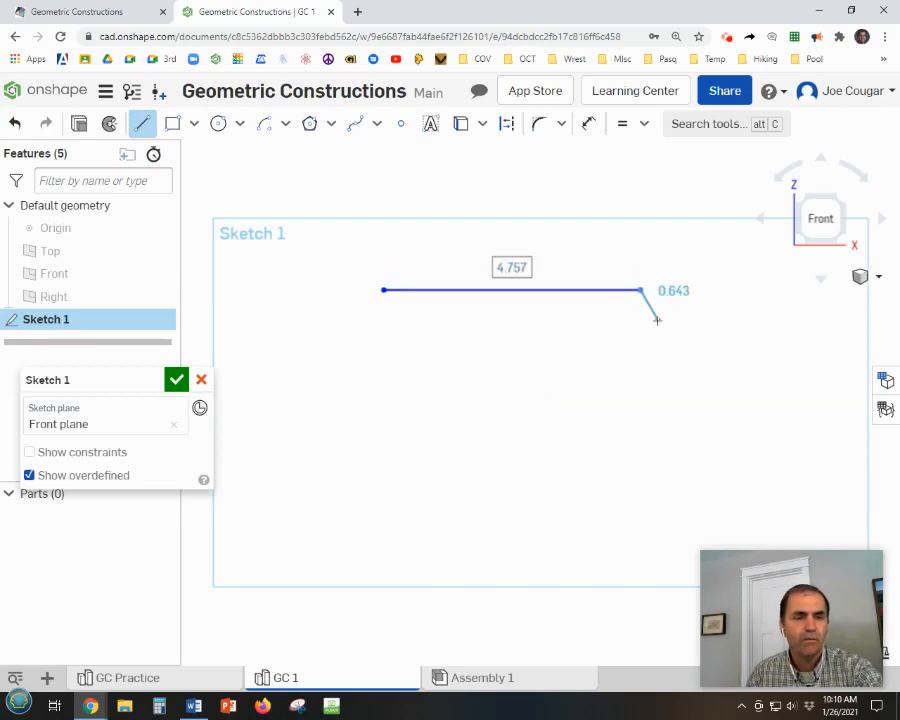
{"action": "key", "text": "Escape"}
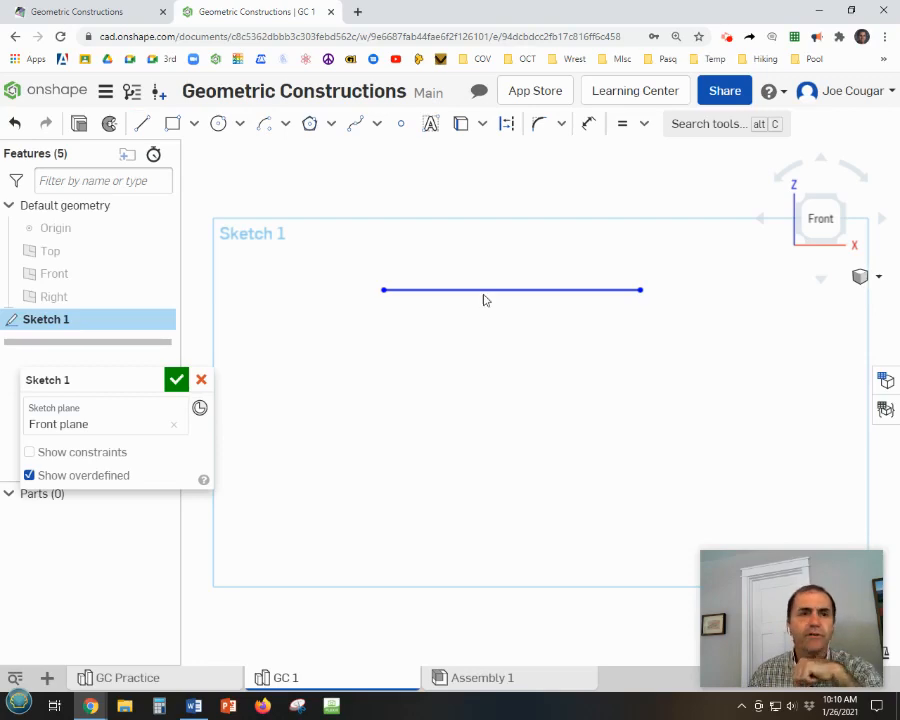
{"action": "left_click", "coordinate": [644, 128]}
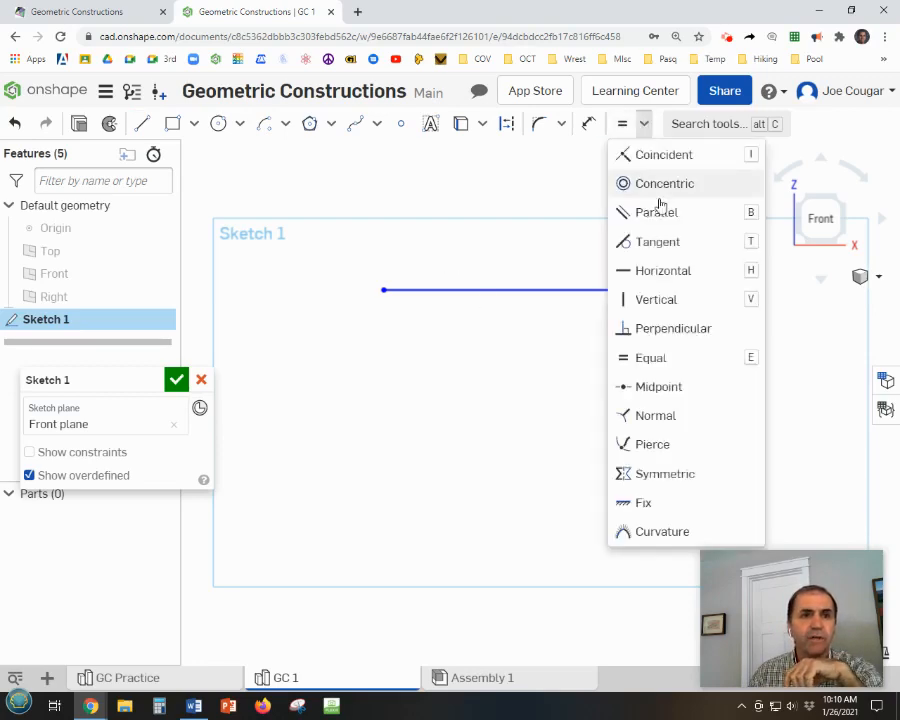
{"action": "left_click", "coordinate": [640, 502]}
{"action": "left_click", "coordinate": [391, 283]}
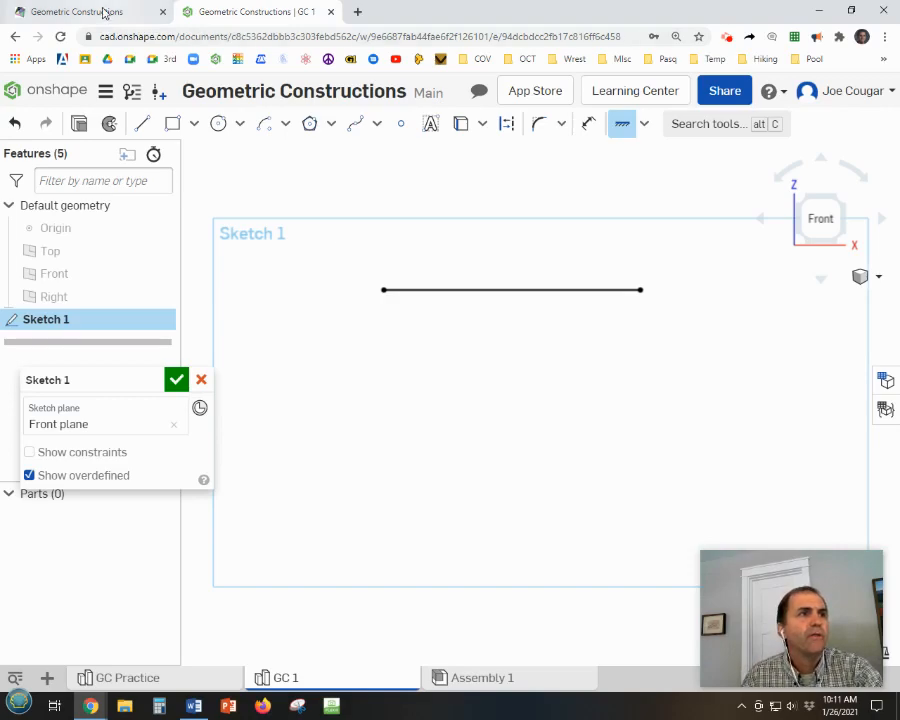
Step: Play the Copy a Line Segment animation on the Math is Fun constructions site, pausing at the compass stage, and return to the Onshape sketch
{"action": "left_click", "coordinate": [104, 13]}
{"action": "scroll", "coordinate": [514, 523], "scroll_direction": "down", "scroll_amount": 5}
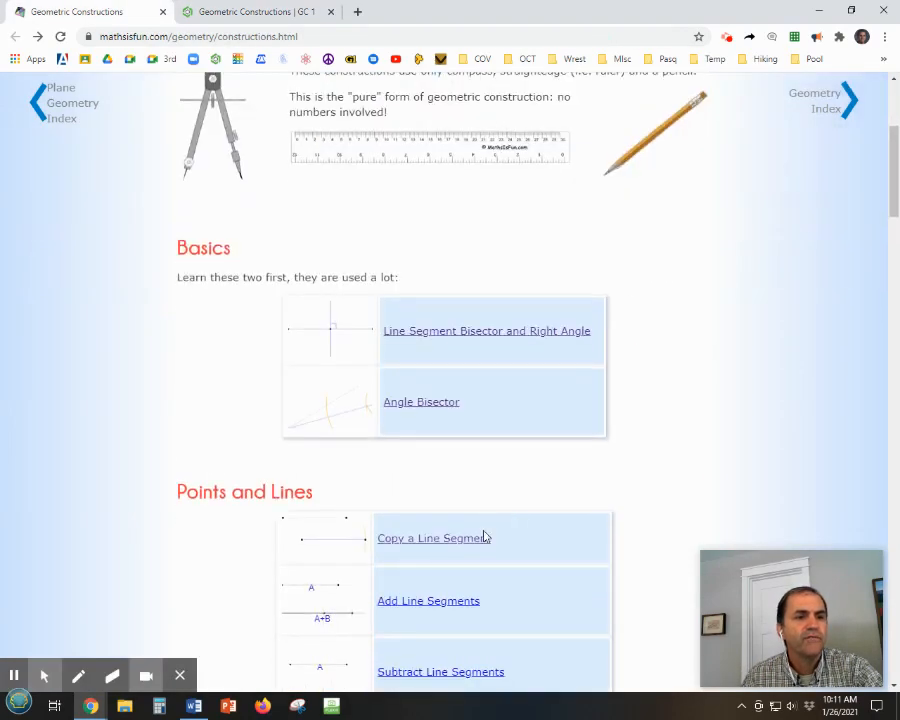
{"action": "left_click", "coordinate": [454, 540]}
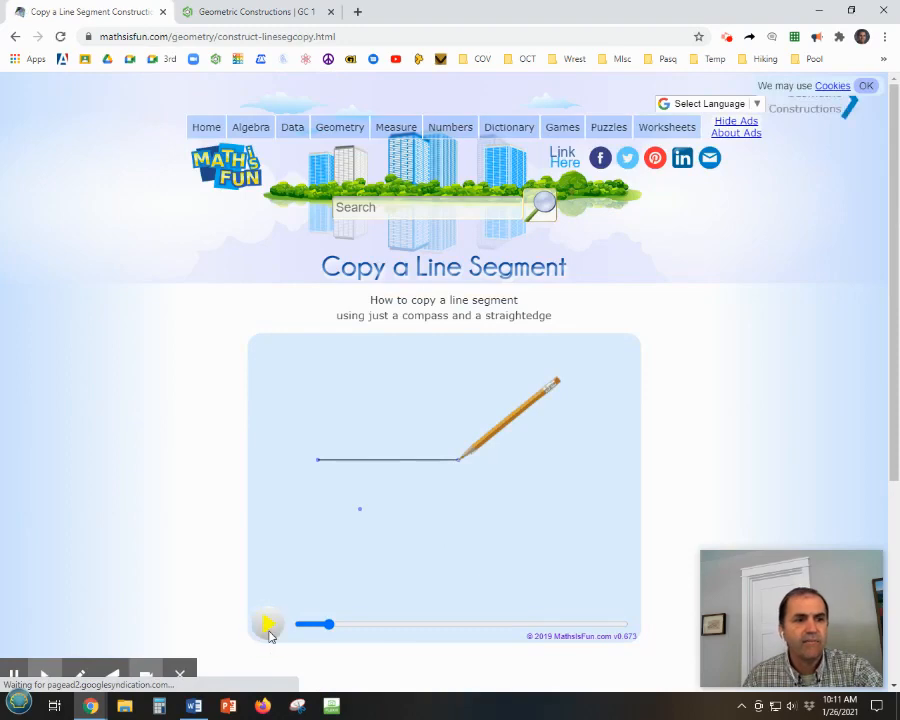
{"action": "left_click", "coordinate": [268, 625]}
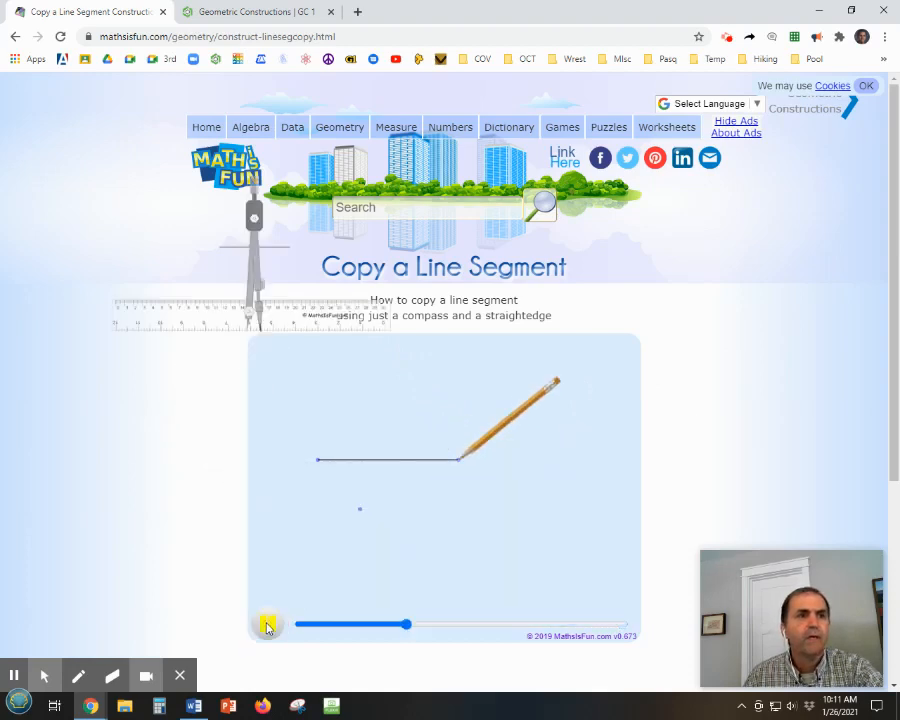
{"action": "left_click", "coordinate": [267, 627]}
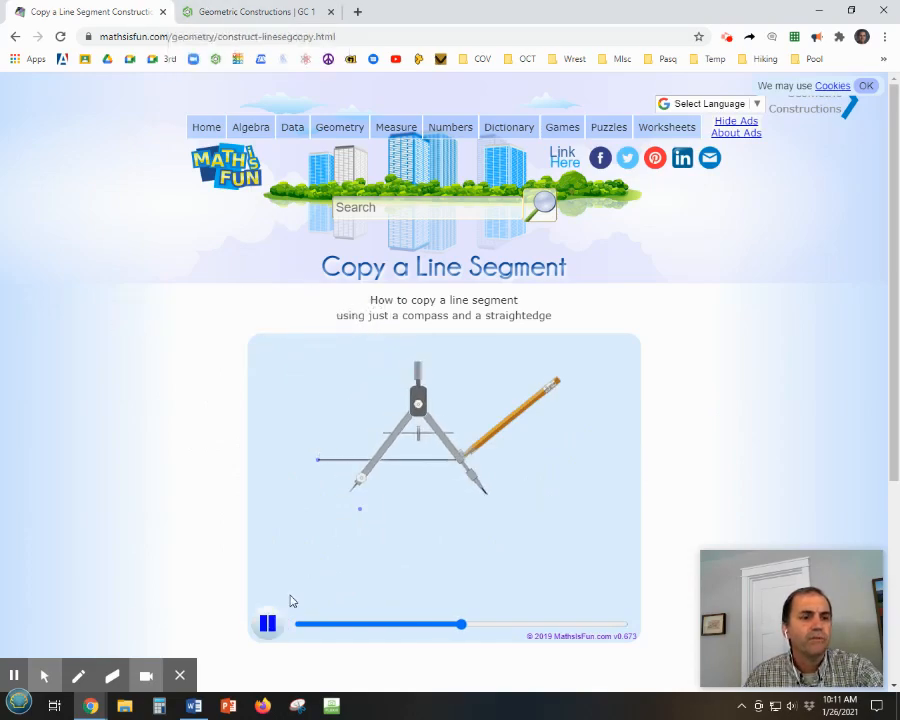
{"action": "left_click", "coordinate": [268, 624]}
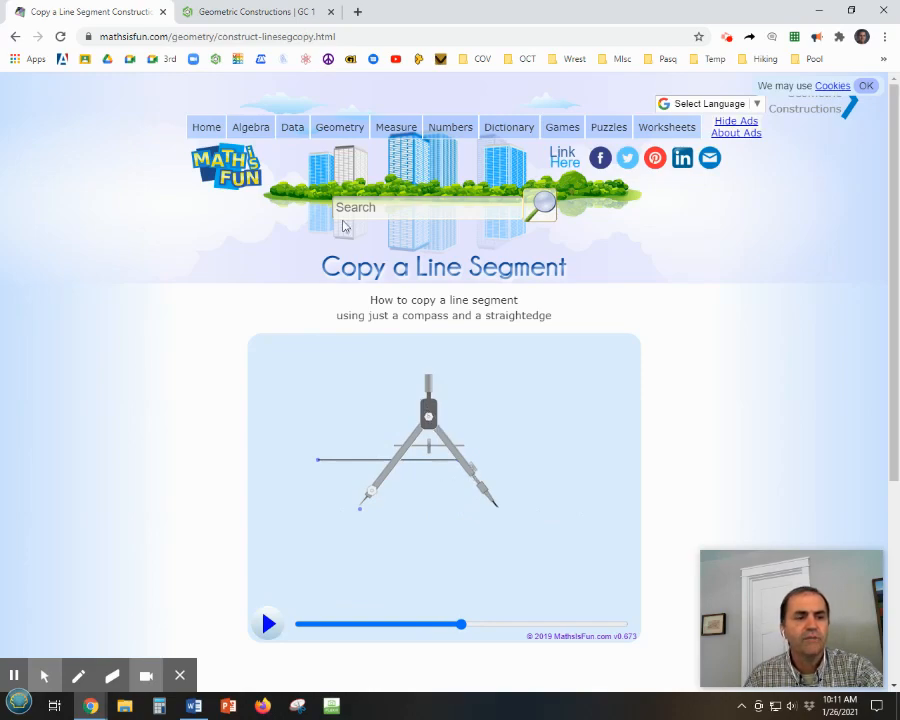
{"action": "left_click", "coordinate": [268, 15]}
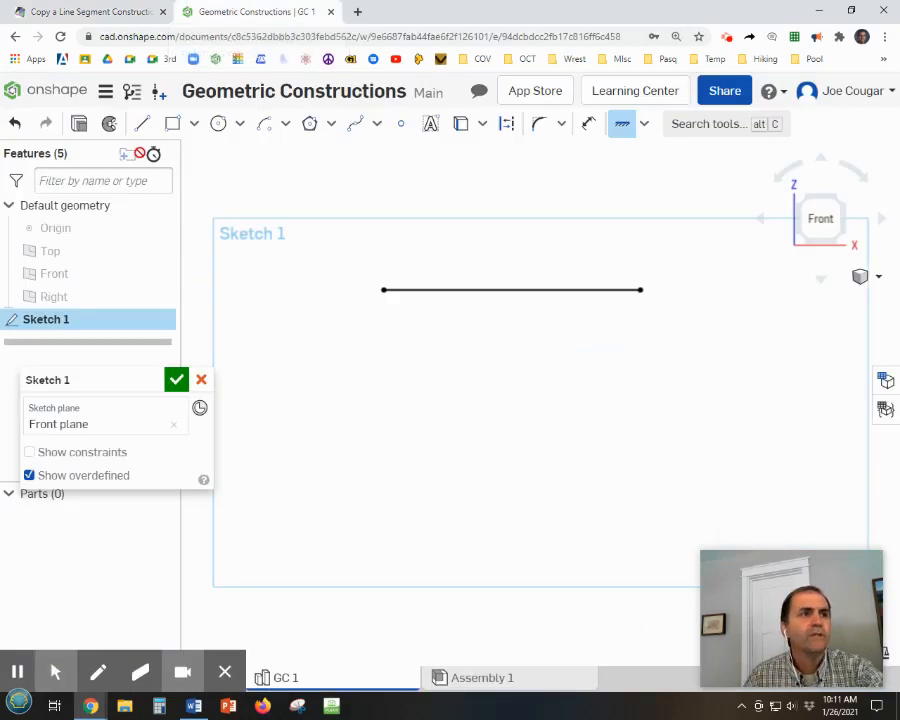
{"action": "left_click", "coordinate": [285, 123]}
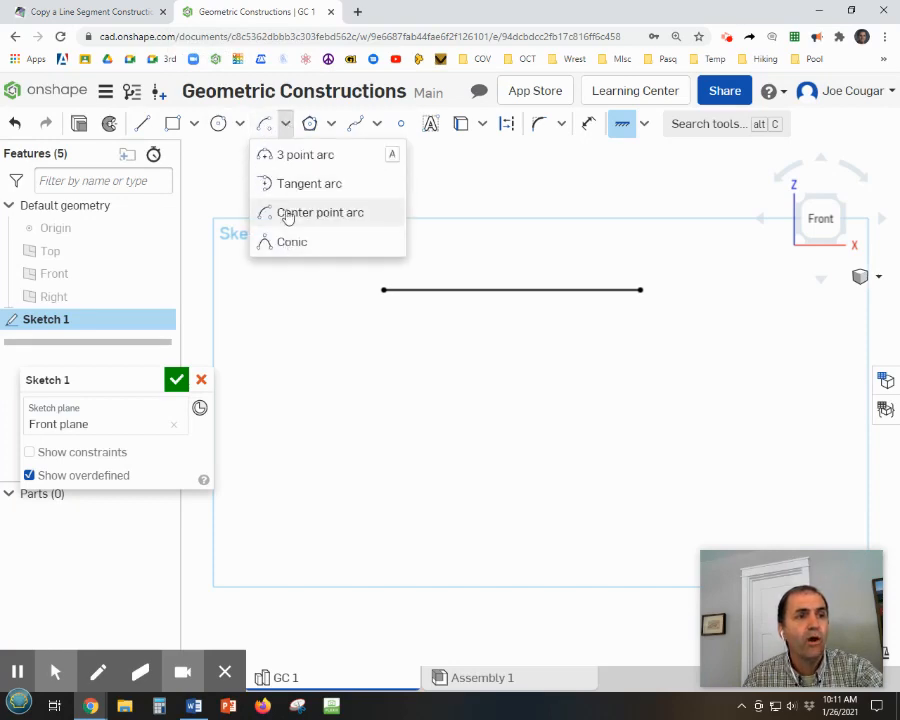
{"action": "left_click", "coordinate": [287, 213]}
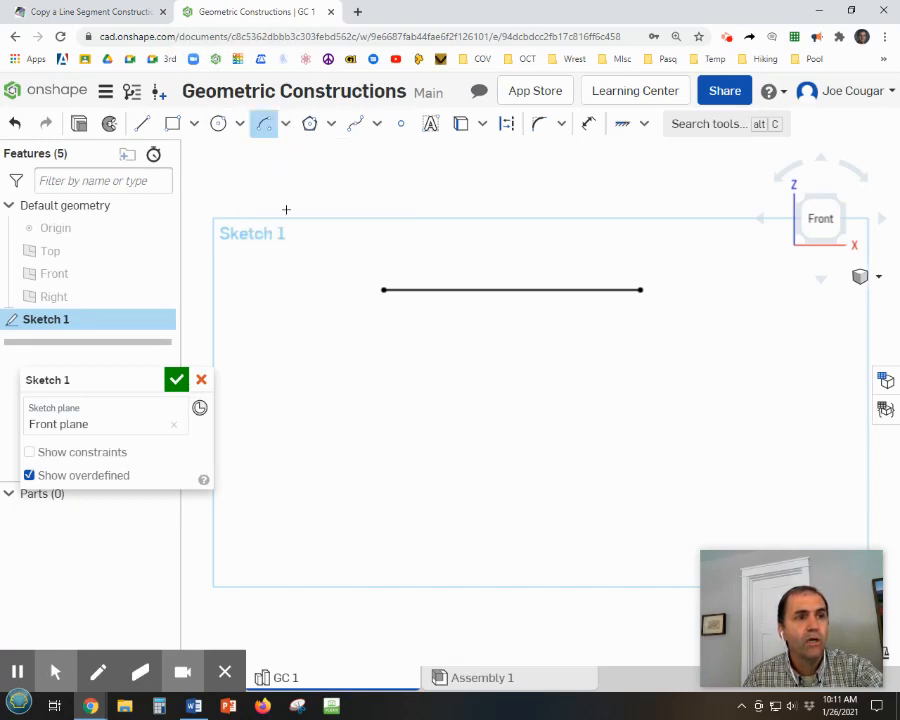
{"action": "left_click", "coordinate": [383, 290]}
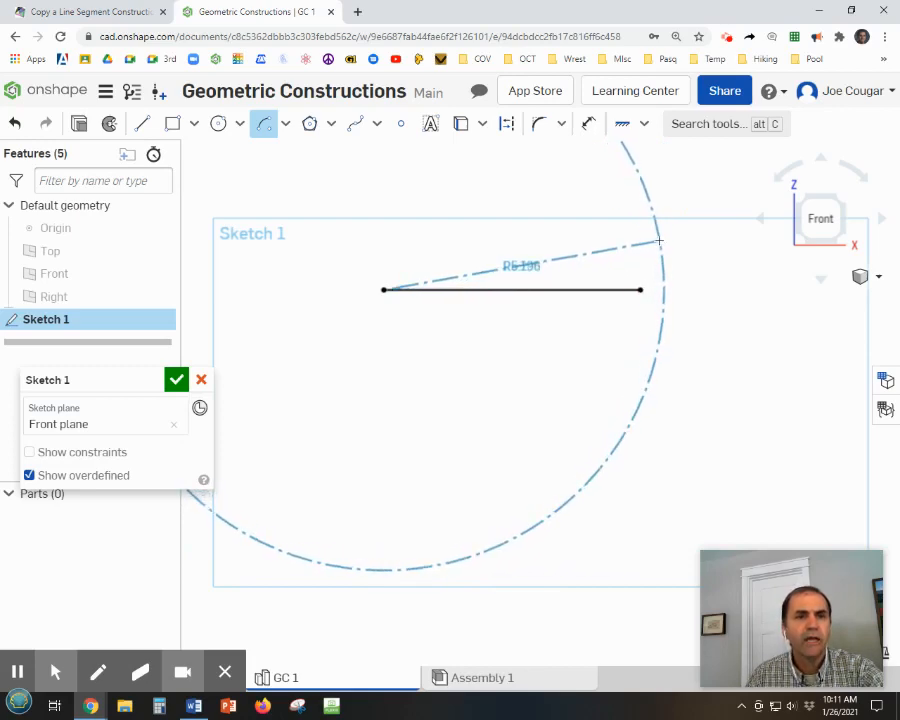
{"action": "left_click", "coordinate": [658, 240]}
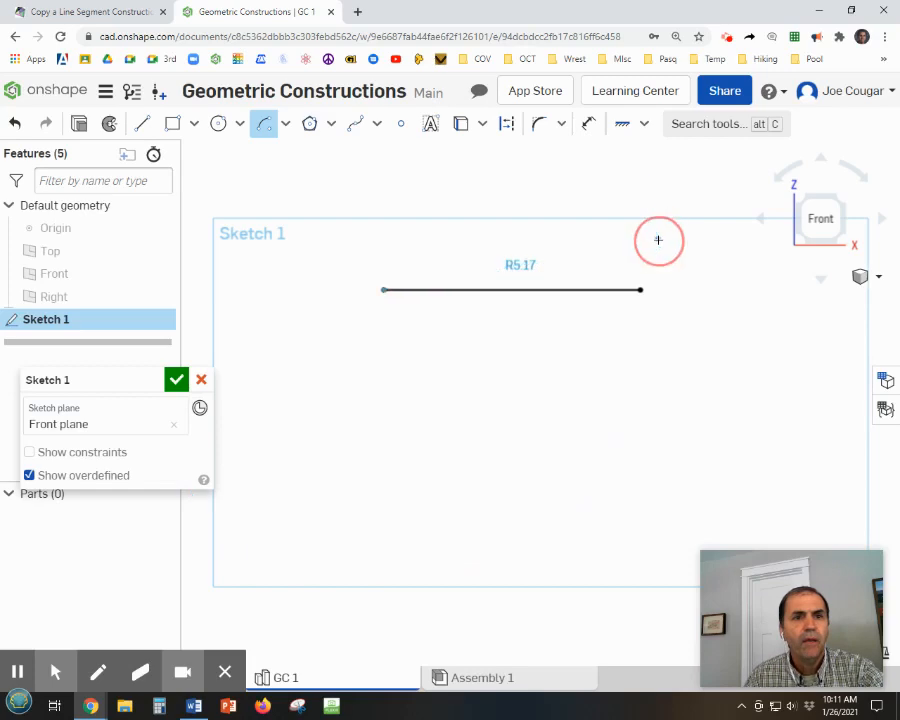
{"action": "left_click", "coordinate": [660, 347]}
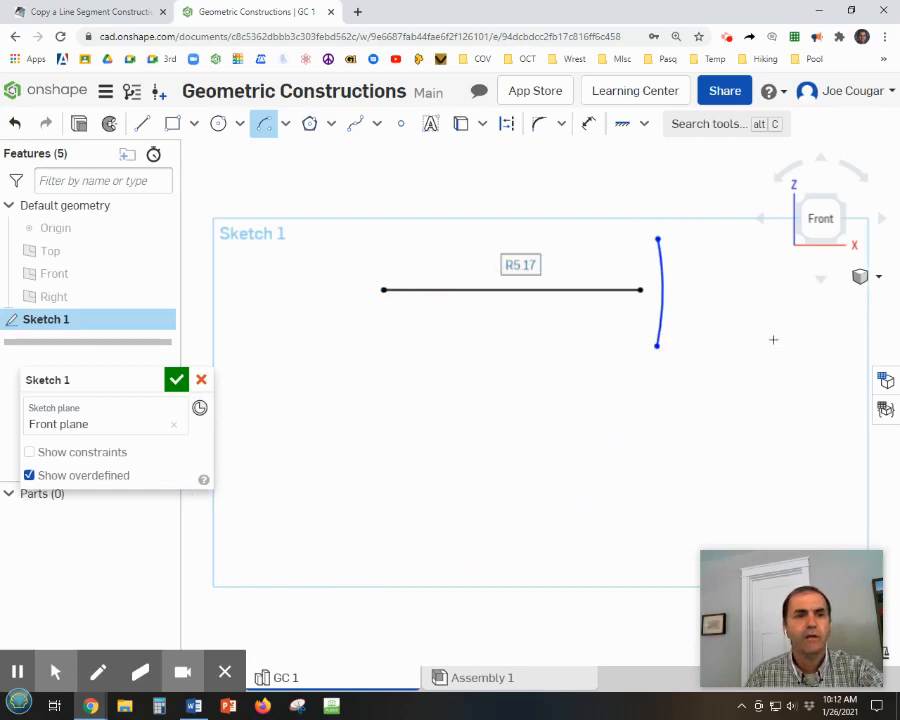
{"action": "key", "text": "Escape"}
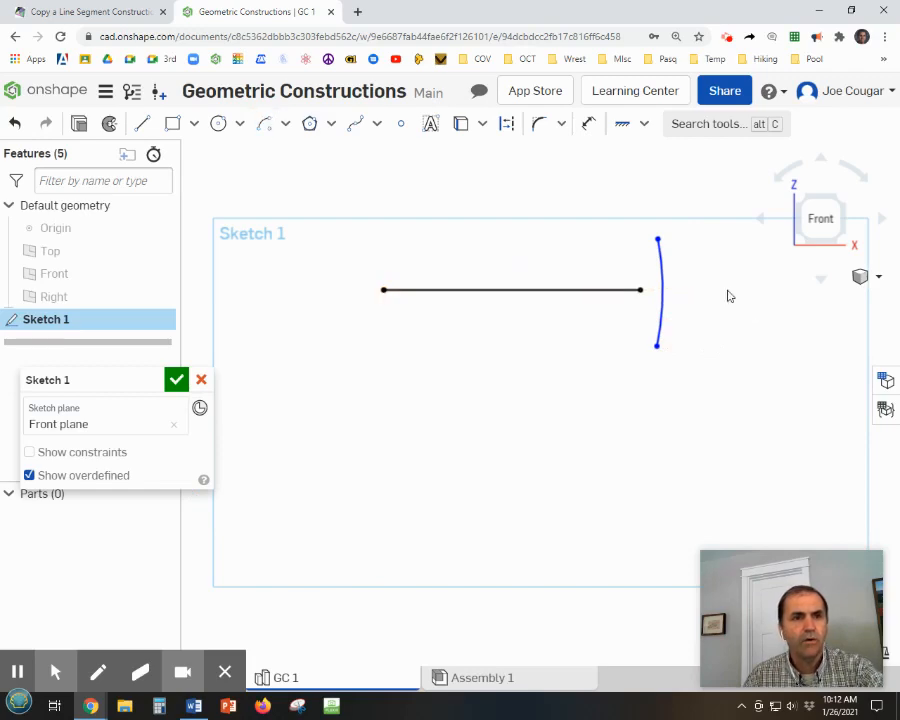
{"action": "left_click", "coordinate": [17, 125]}
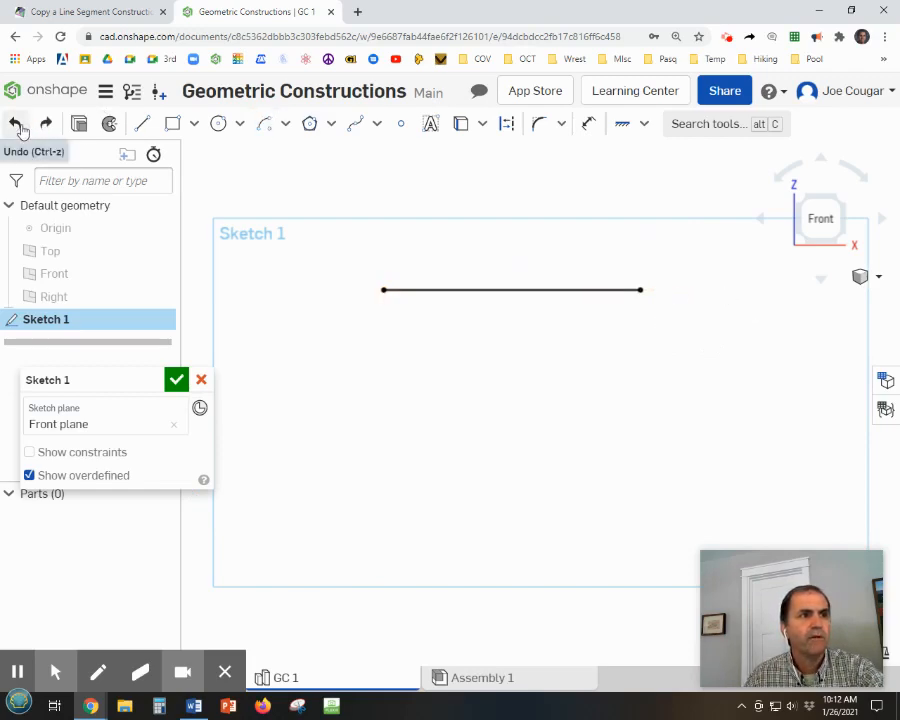
Step: Draw a center point arc of radius about 5.14 centred on the line's left endpoint, sweeping just beyond its right endpoint
{"action": "left_click", "coordinate": [286, 123]}
{"action": "left_click", "coordinate": [294, 212]}
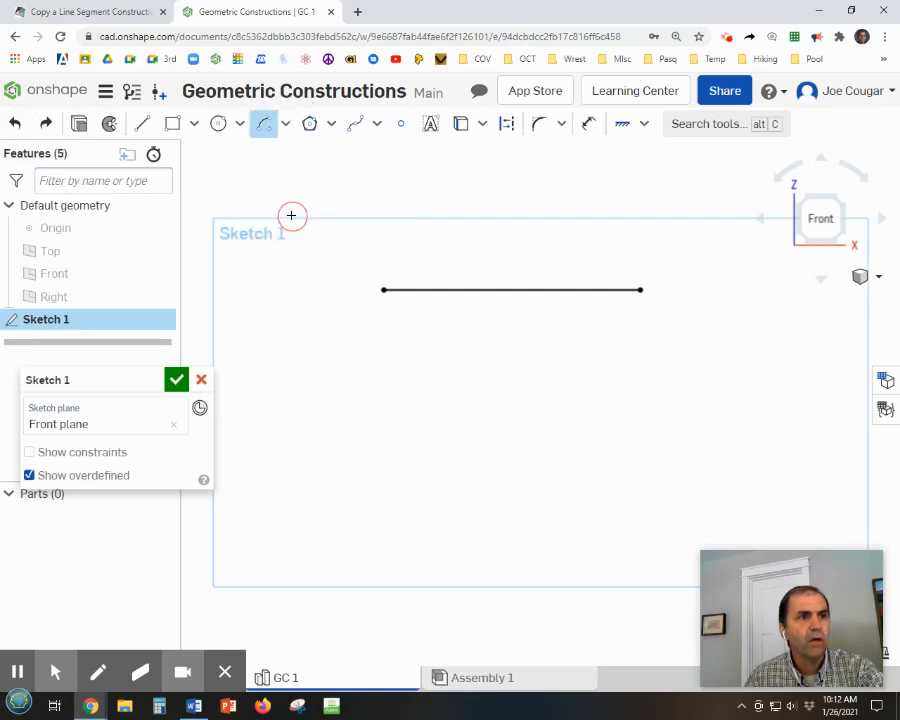
{"action": "left_click", "coordinate": [383, 289]}
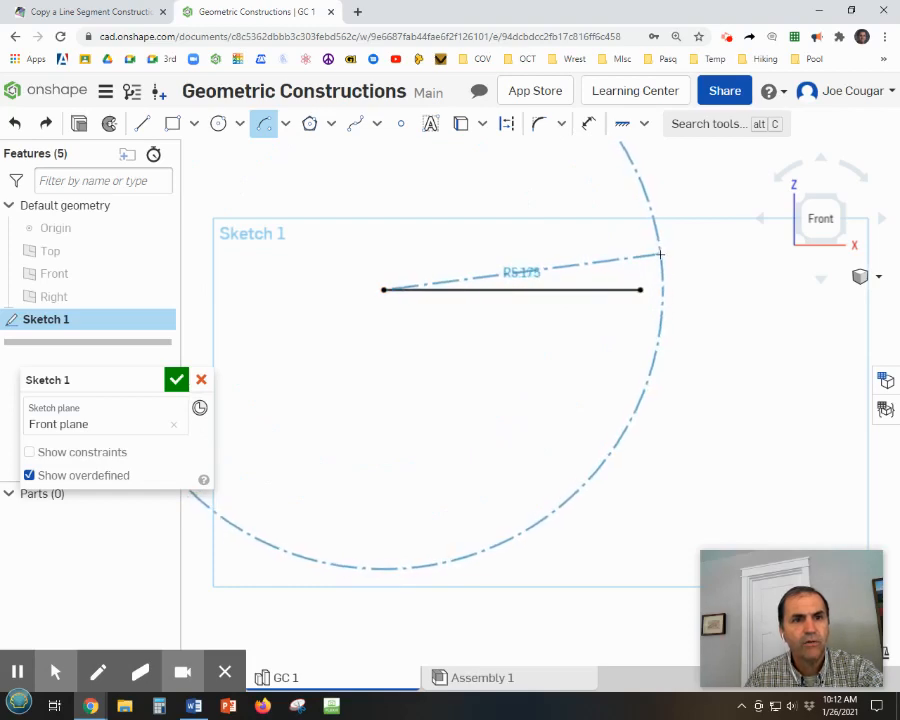
{"action": "left_click", "coordinate": [658, 249]}
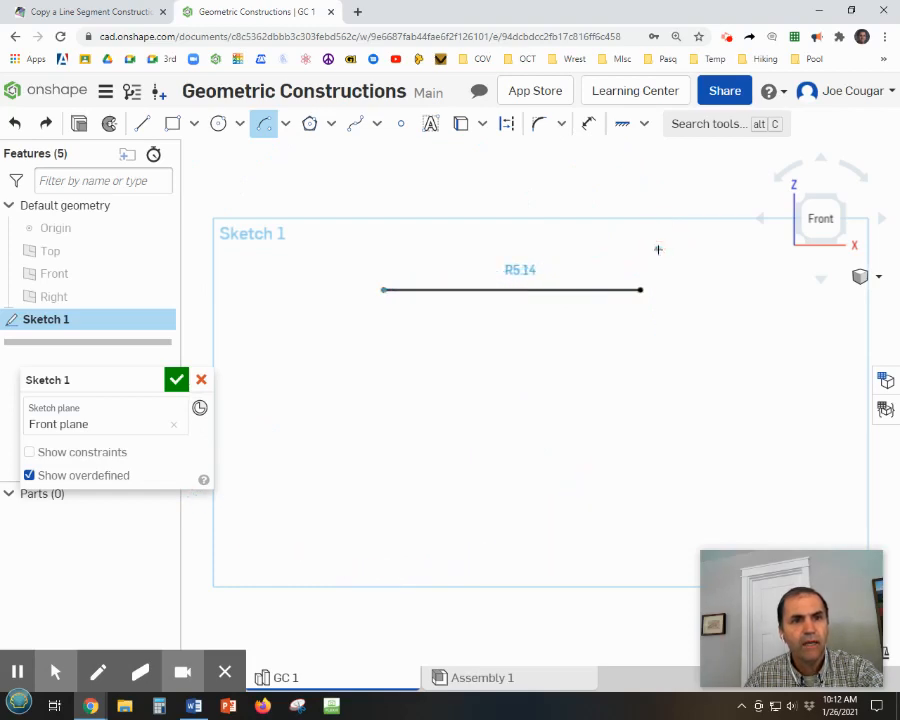
{"action": "left_click", "coordinate": [655, 340]}
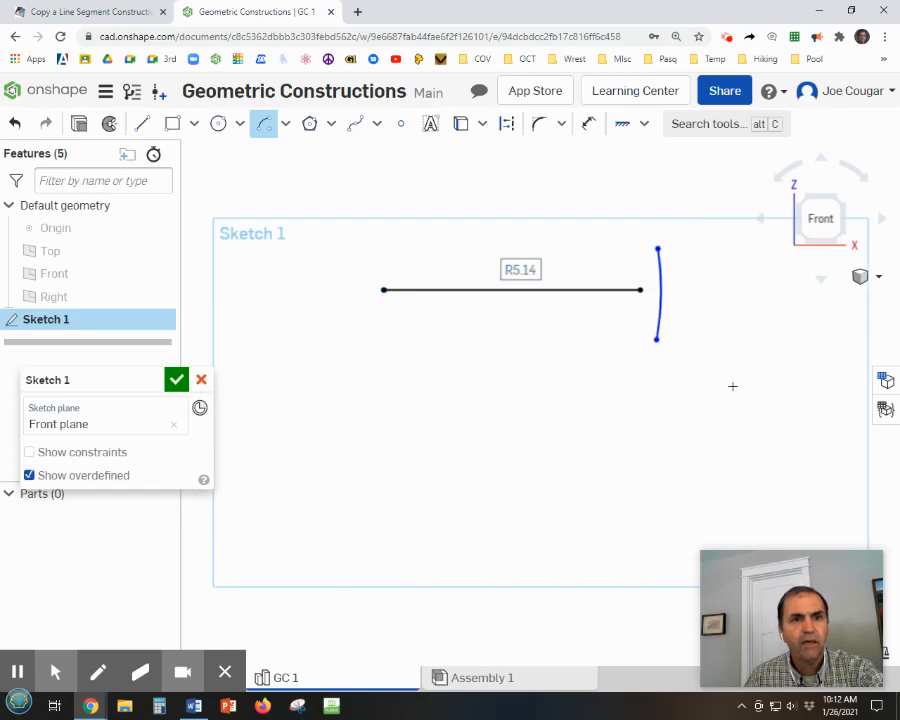
{"action": "key", "text": "Escape"}
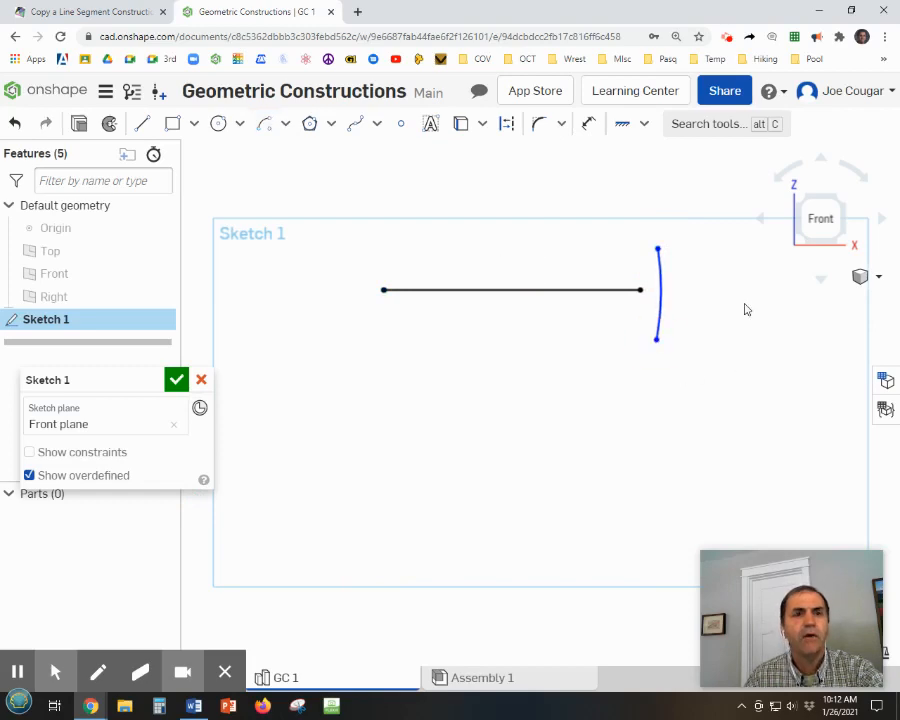
Step: Make the arc coincident with the line's right endpoint
{"action": "left_click", "coordinate": [644, 123]}
{"action": "left_click", "coordinate": [646, 160]}
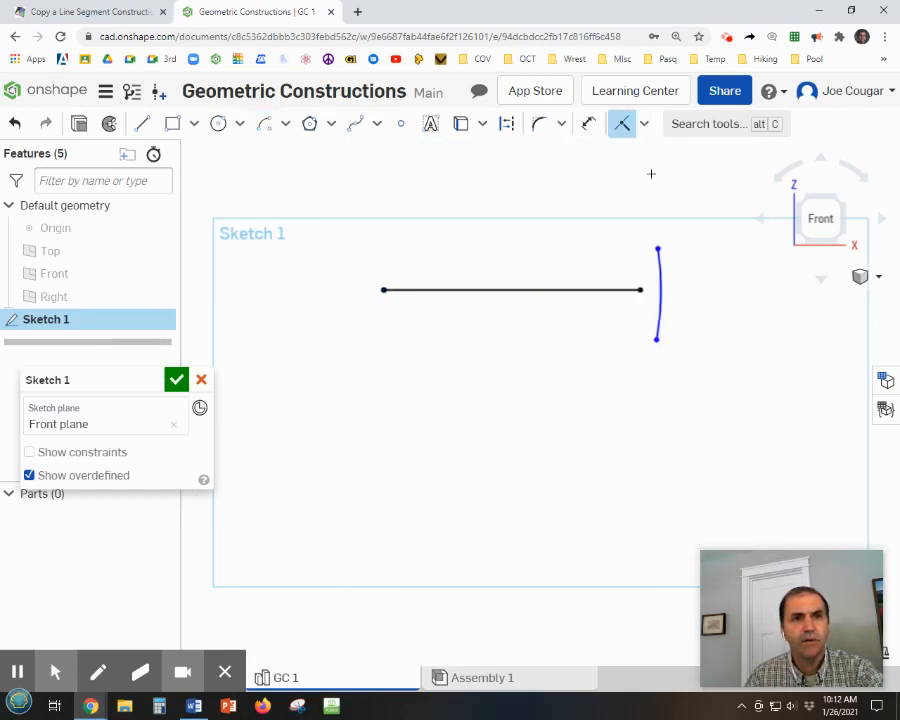
{"action": "left_click", "coordinate": [660, 295]}
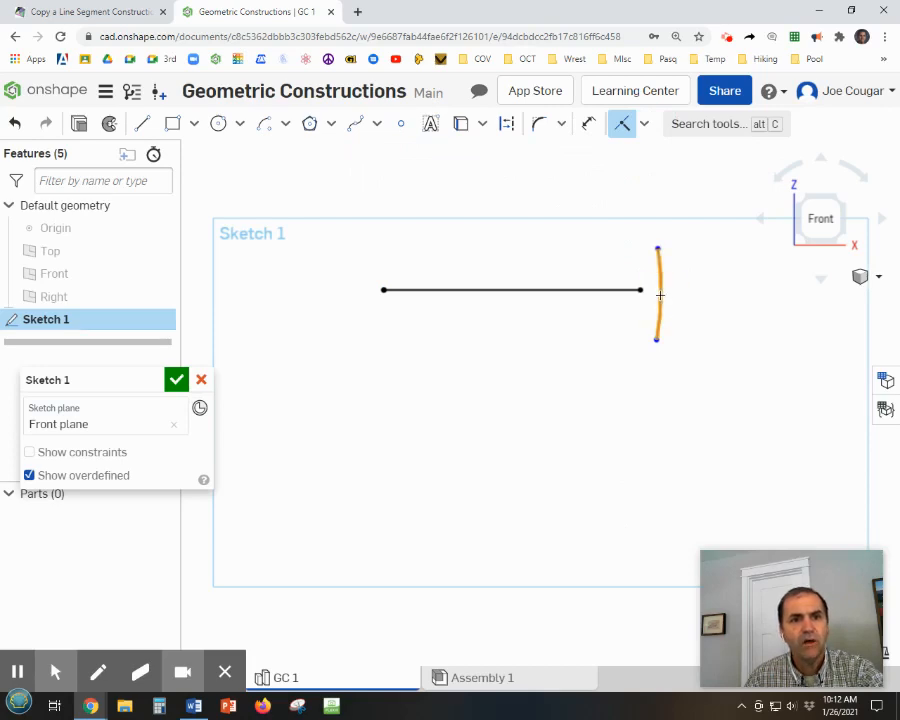
{"action": "left_click", "coordinate": [641, 290]}
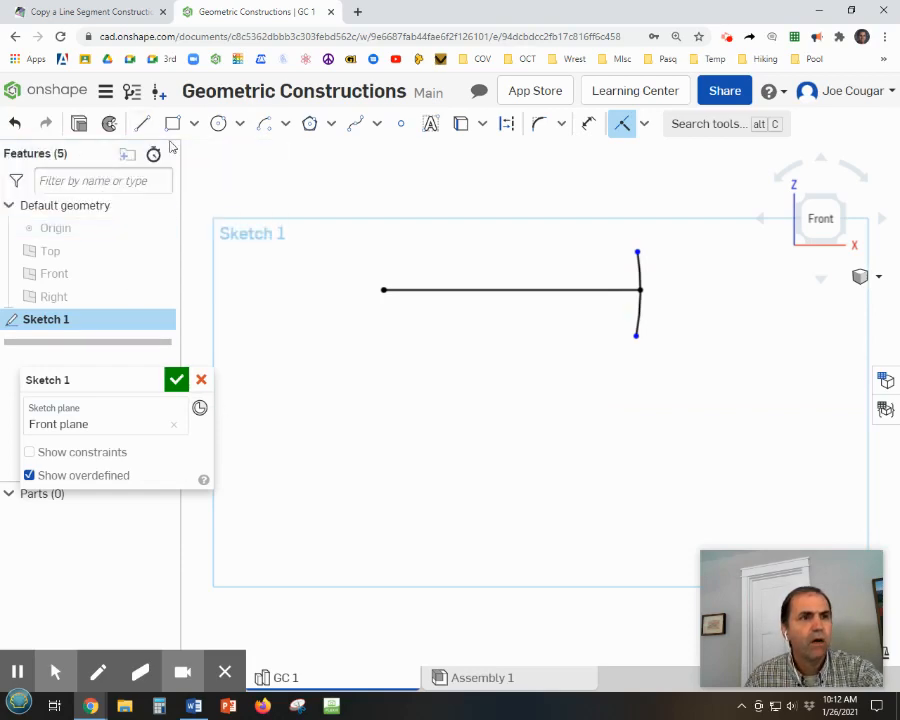
Step: Place a sketch point below the line and fix it in place
{"action": "left_click", "coordinate": [401, 125]}
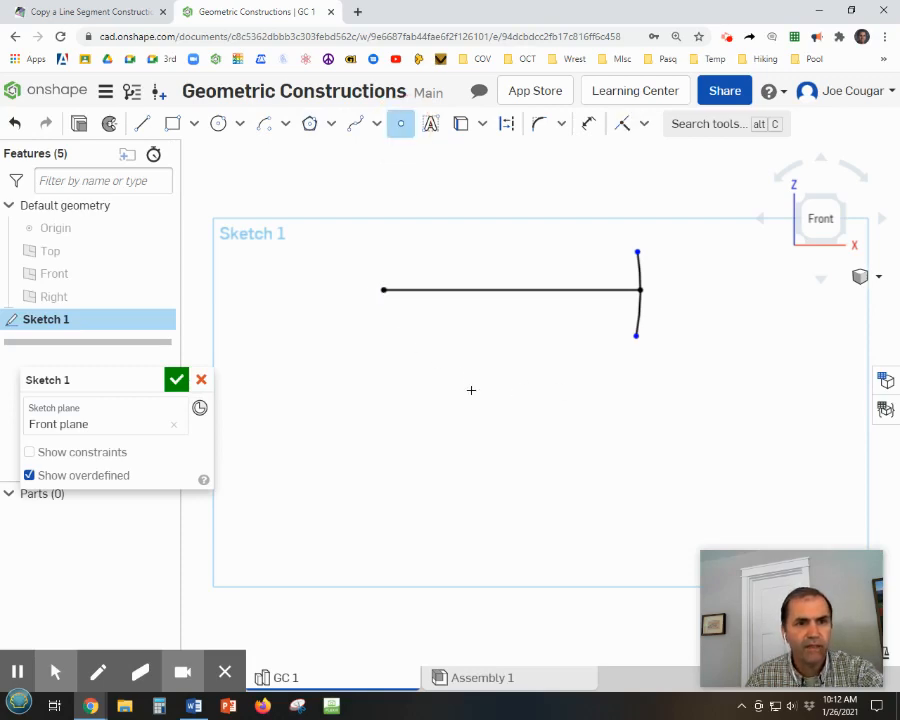
{"action": "left_click", "coordinate": [472, 394]}
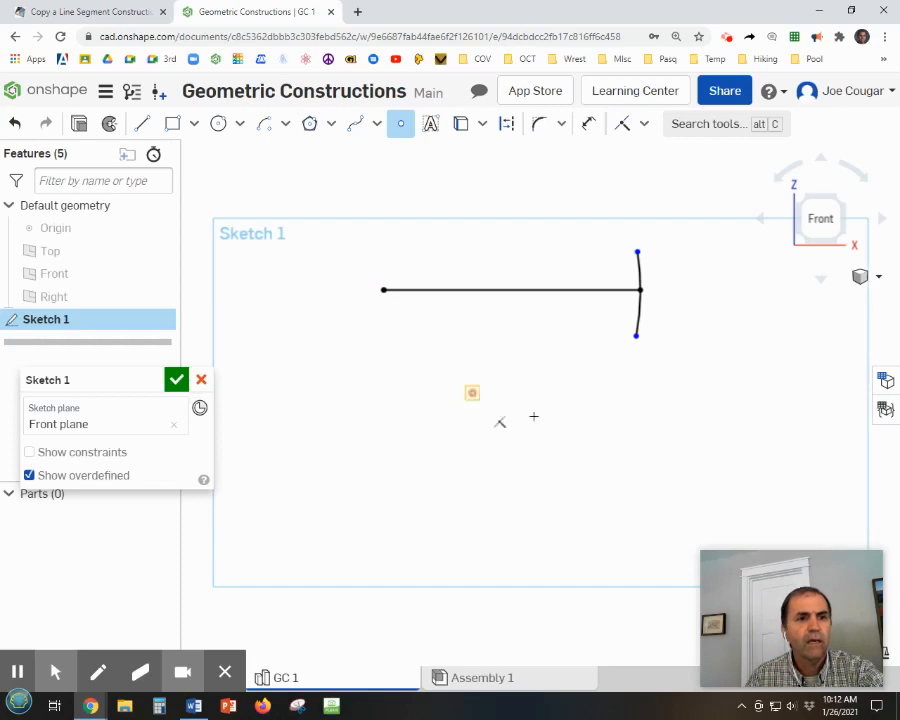
{"action": "left_click", "coordinate": [645, 123]}
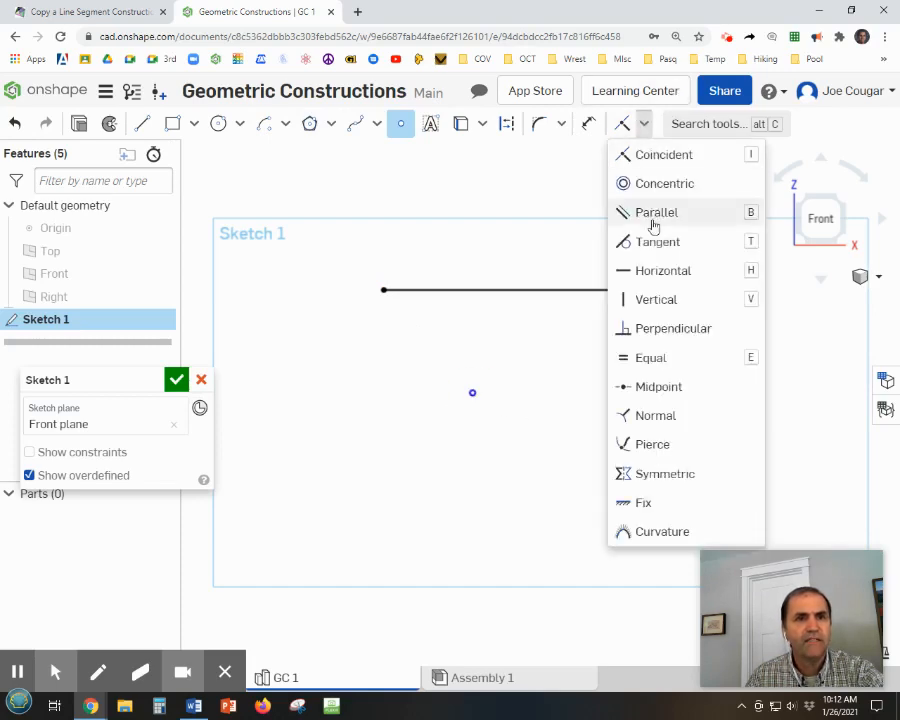
{"action": "left_click", "coordinate": [640, 503]}
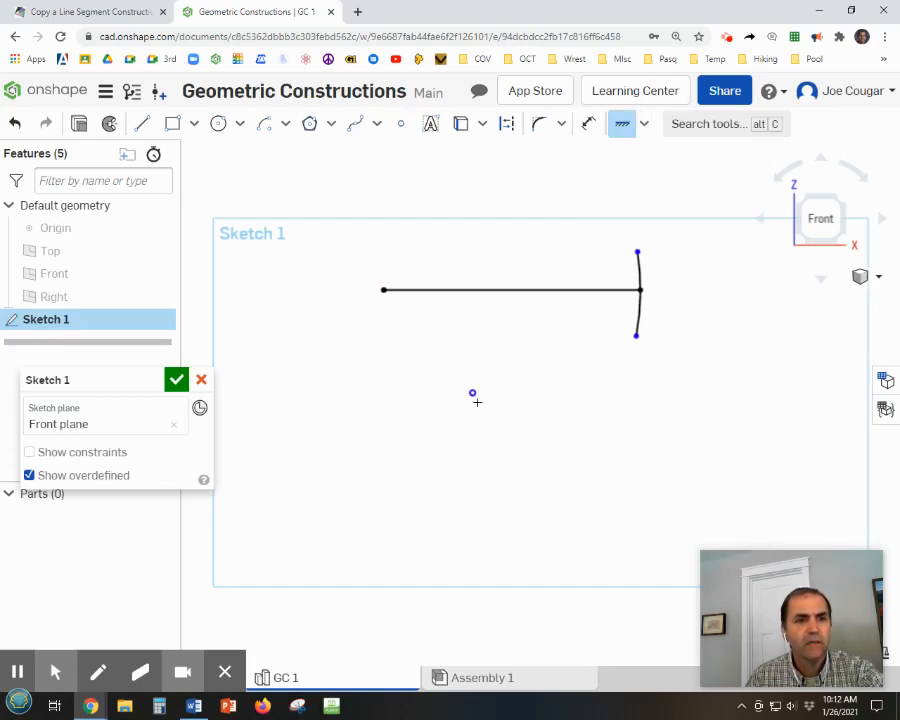
{"action": "left_click", "coordinate": [476, 400]}
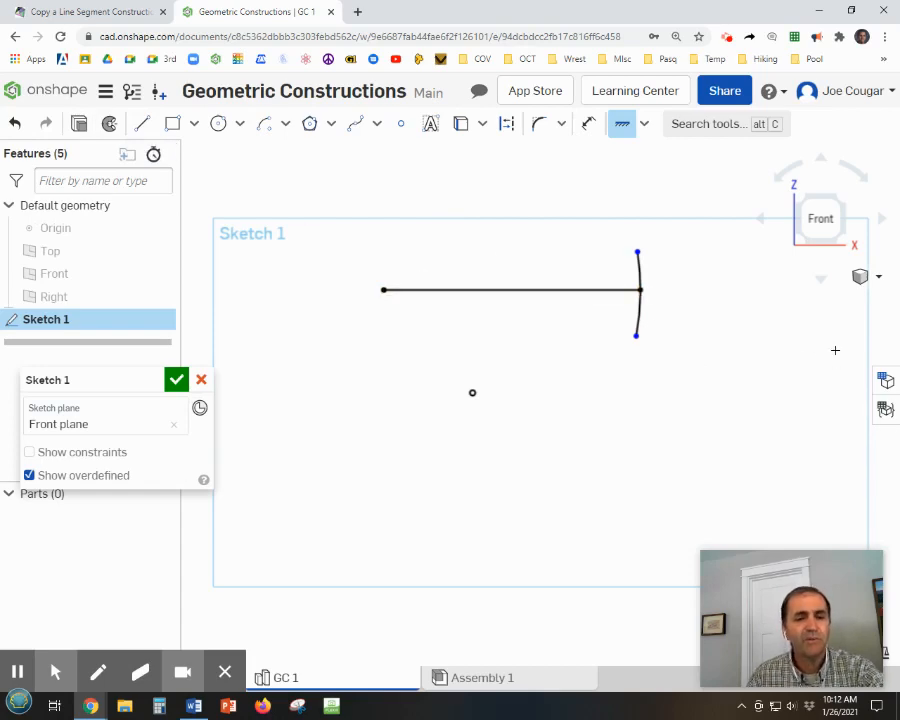
Step: Draw a center point arc of radius about 4.78 centred on the fixed point, crossing the point's level to its right
{"action": "left_click", "coordinate": [263, 131]}
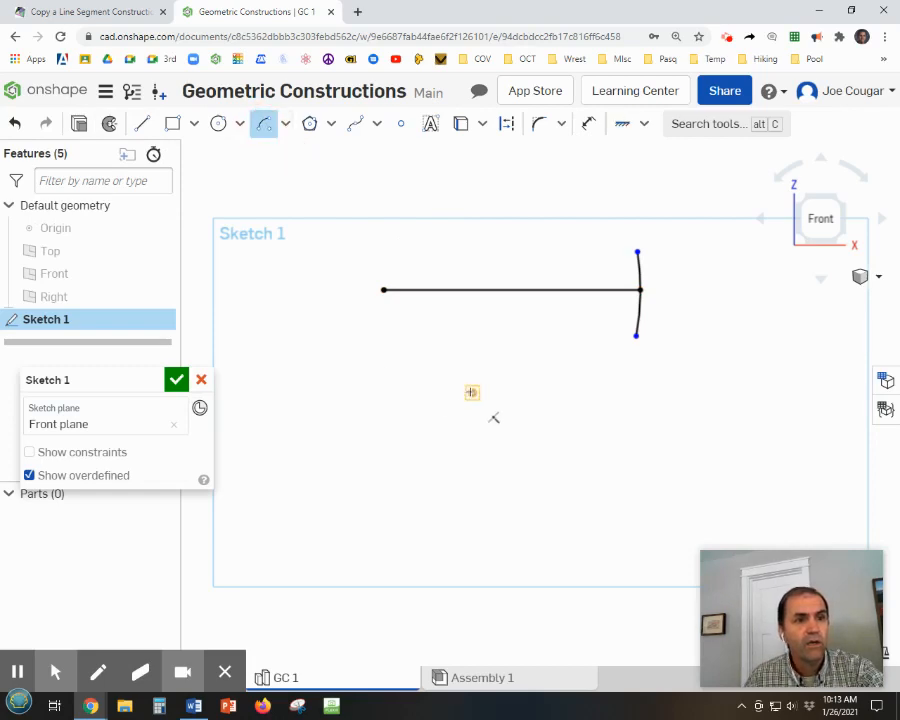
{"action": "left_click", "coordinate": [472, 392]}
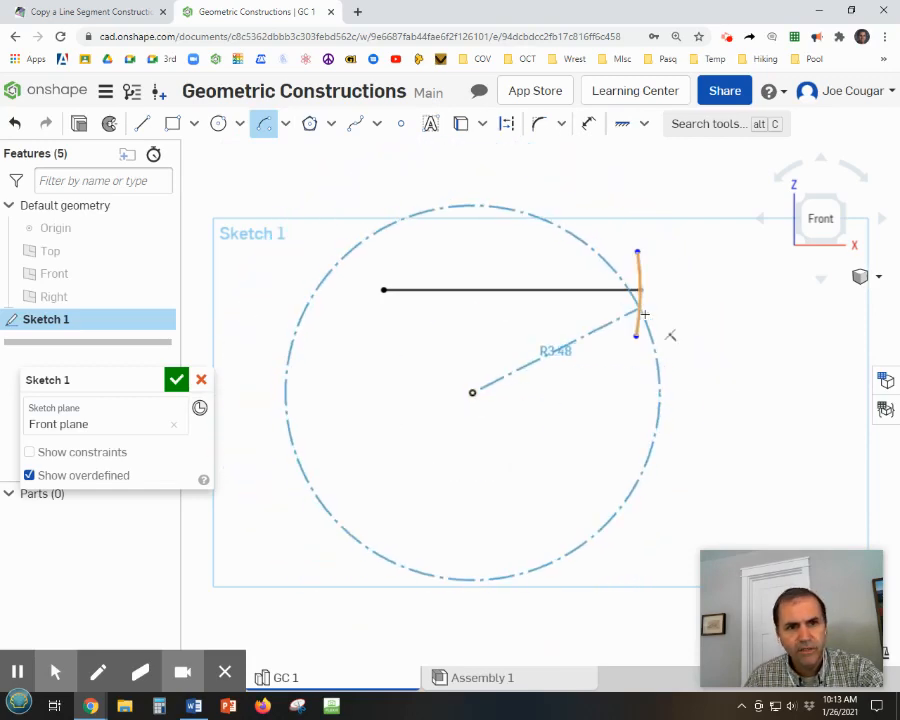
{"action": "left_click", "coordinate": [727, 353]}
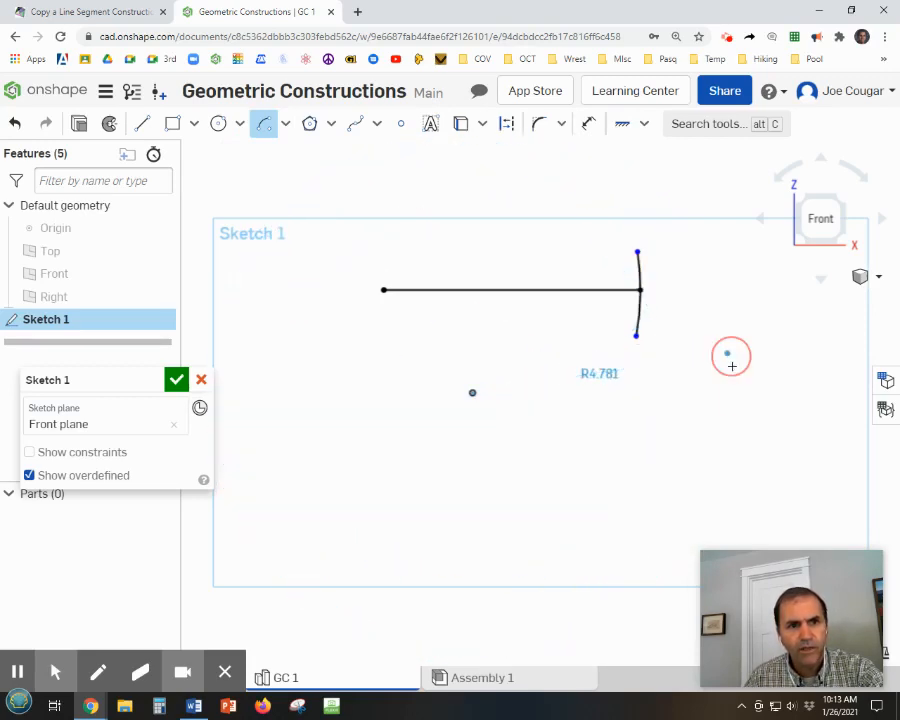
{"action": "left_click", "coordinate": [732, 443]}
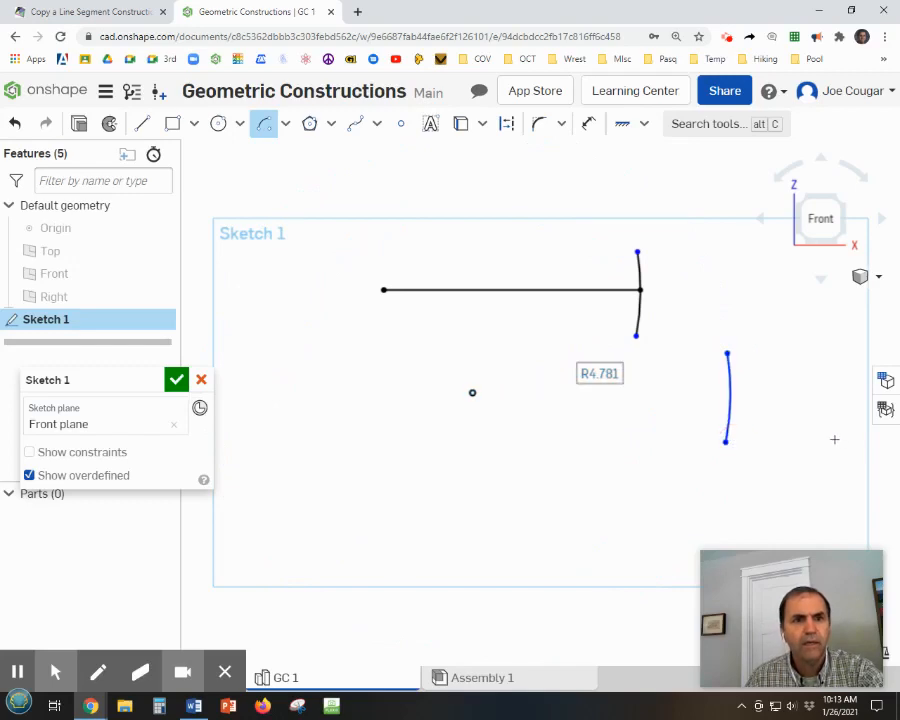
{"action": "key", "text": "Escape"}
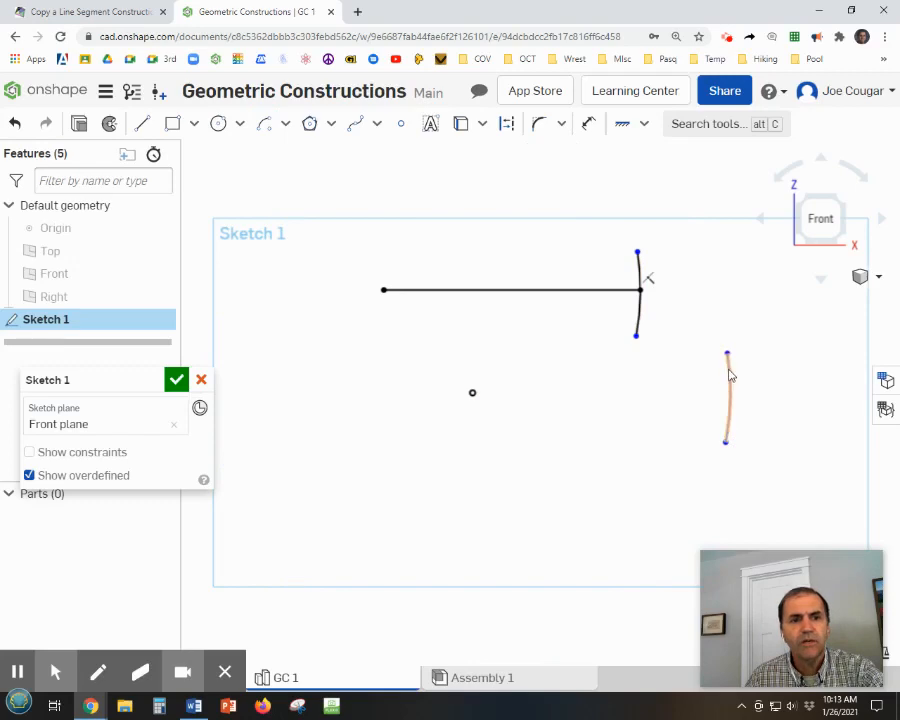
Step: Apply an Equal constraint between the arc at the original line's end and the arc around the fixed point
{"action": "left_click", "coordinate": [646, 125]}
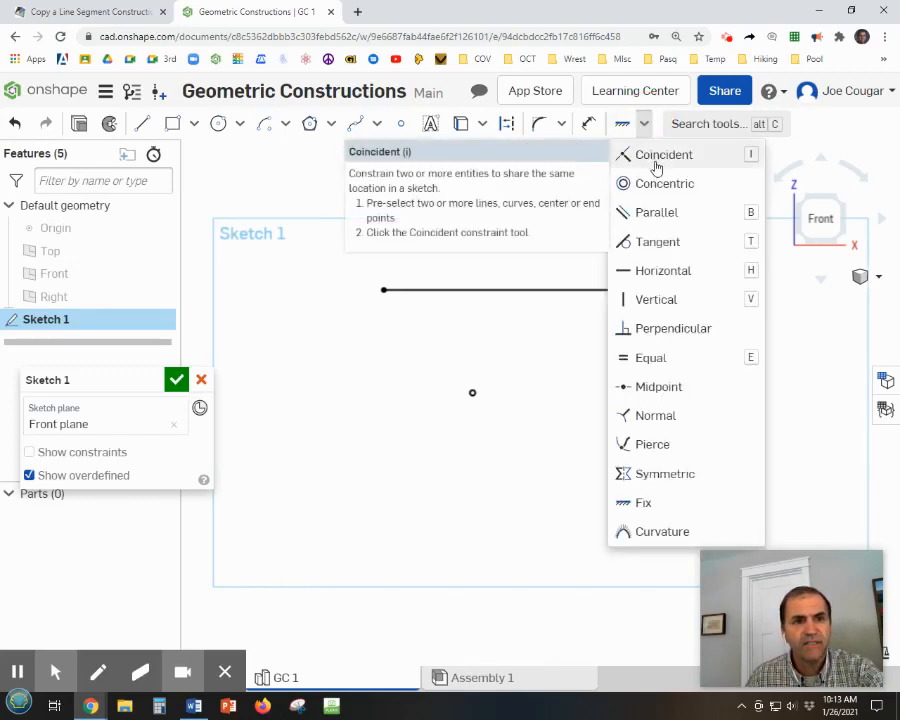
{"action": "left_click", "coordinate": [660, 360]}
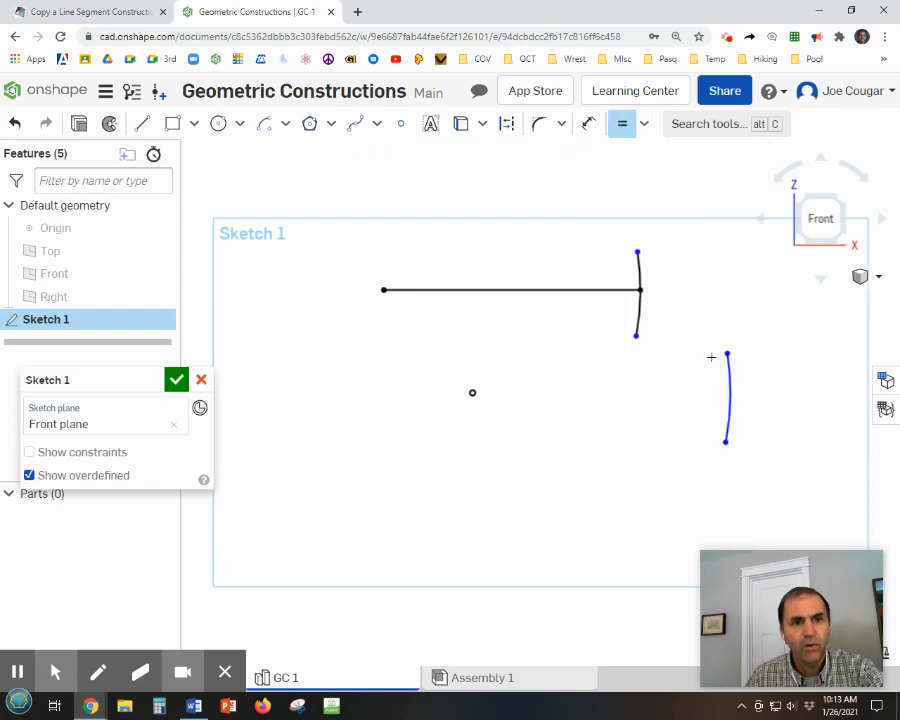
{"action": "left_click", "coordinate": [639, 310]}
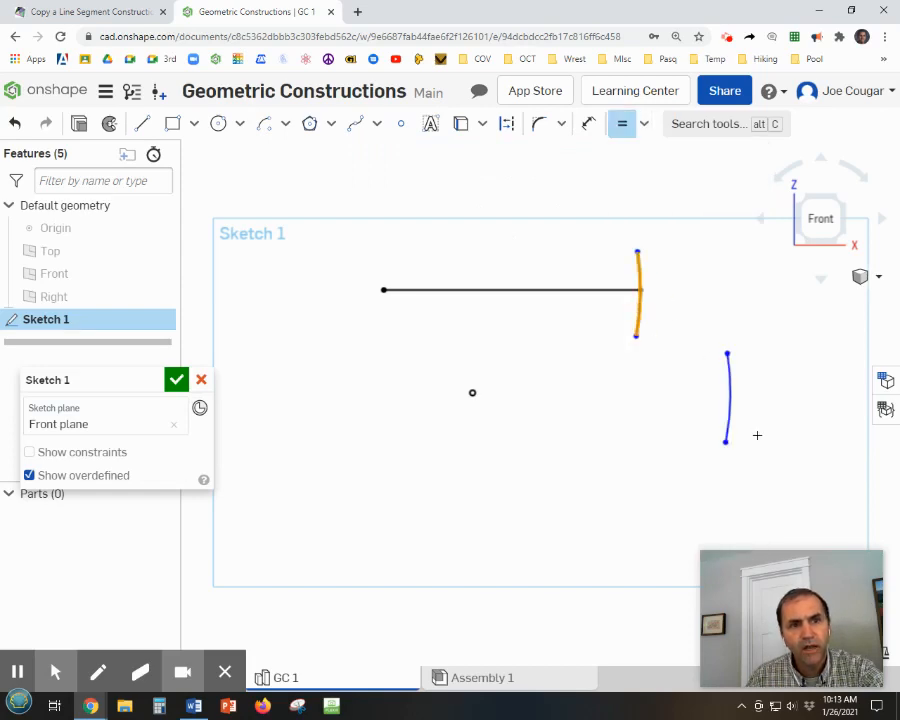
{"action": "left_click", "coordinate": [730, 409]}
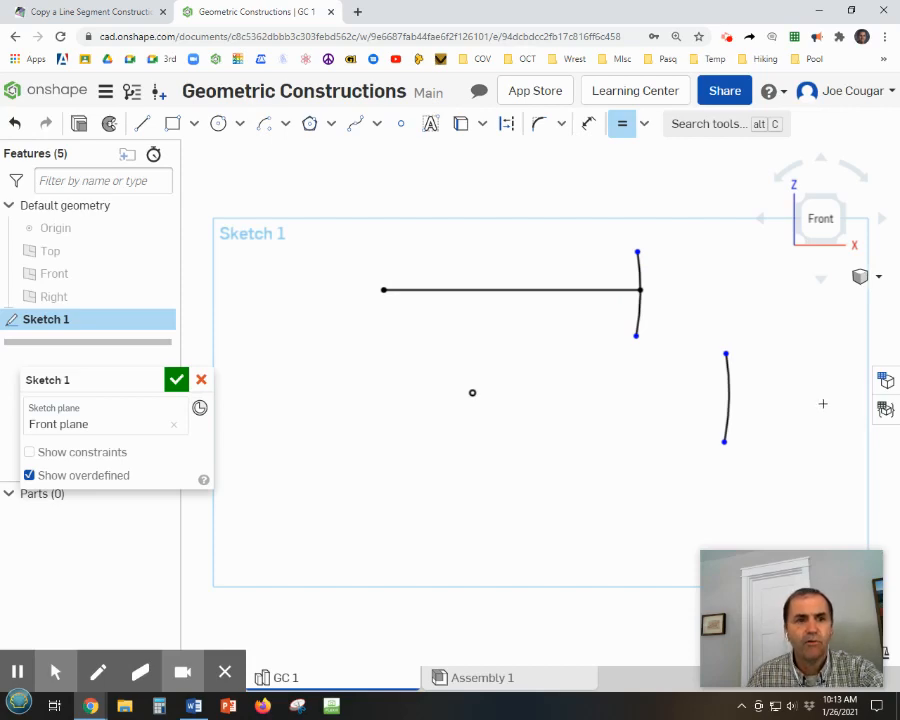
Step: Draw a horizontal line about 4.76 long from the fixed point to the lower arc
{"action": "left_click", "coordinate": [142, 130]}
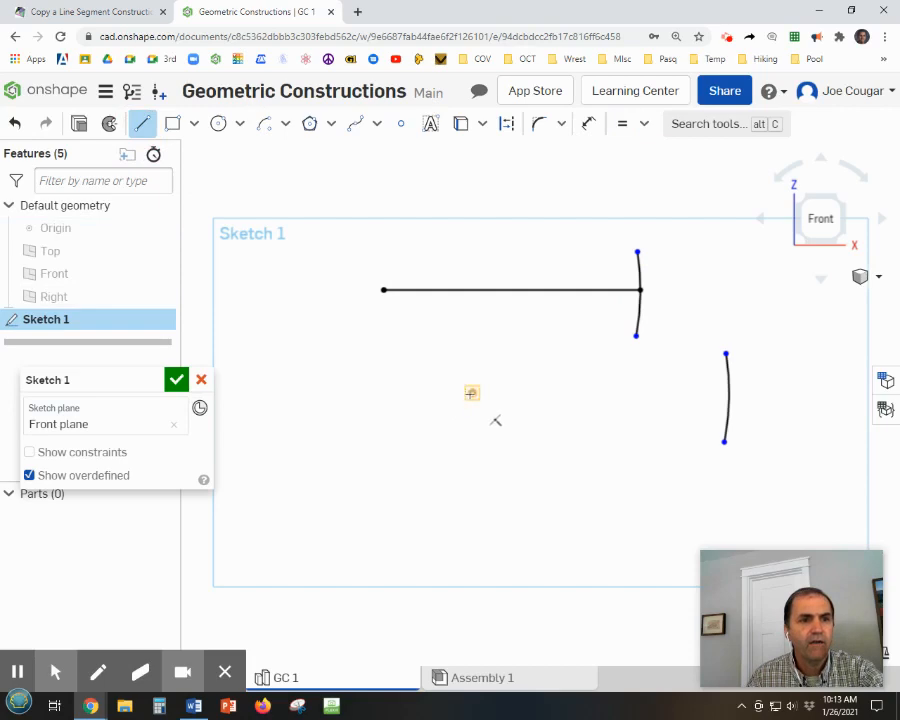
{"action": "left_click", "coordinate": [472, 392]}
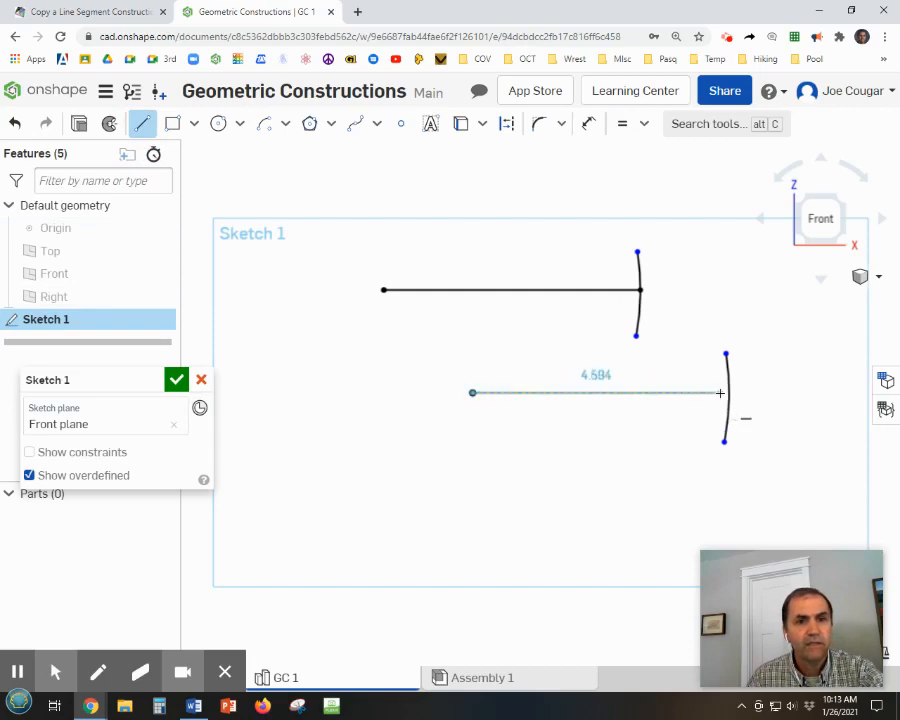
{"action": "left_click", "coordinate": [727, 393]}
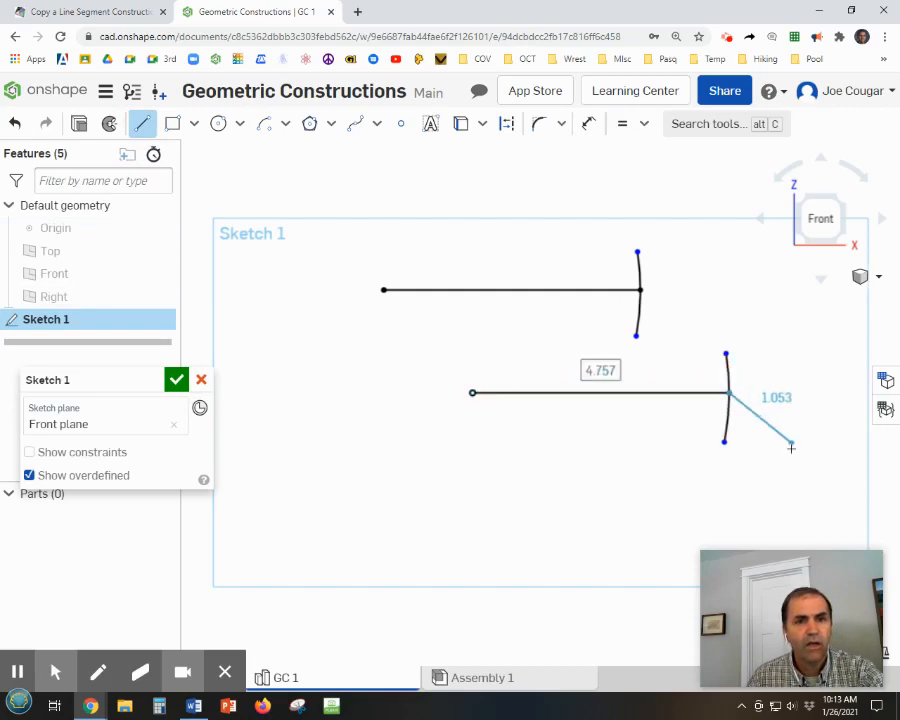
{"action": "key", "text": "Escape"}
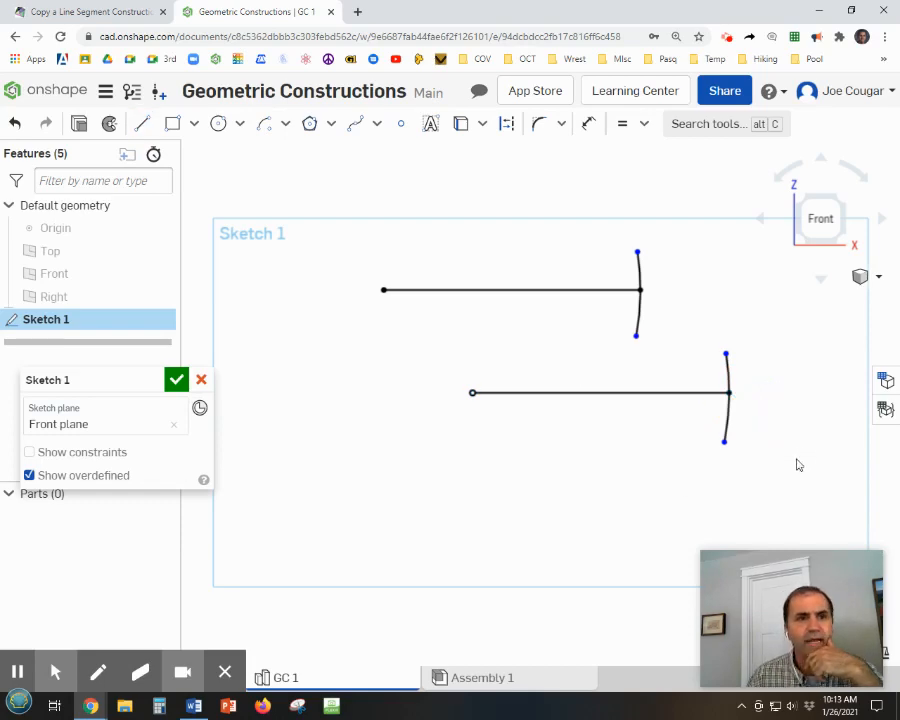
Step: Add a sketch text with the author's initial and capitalized surname above the upper line, and finish the sketch
{"action": "left_click", "coordinate": [432, 126]}
{"action": "left_click", "coordinate": [421, 220]}
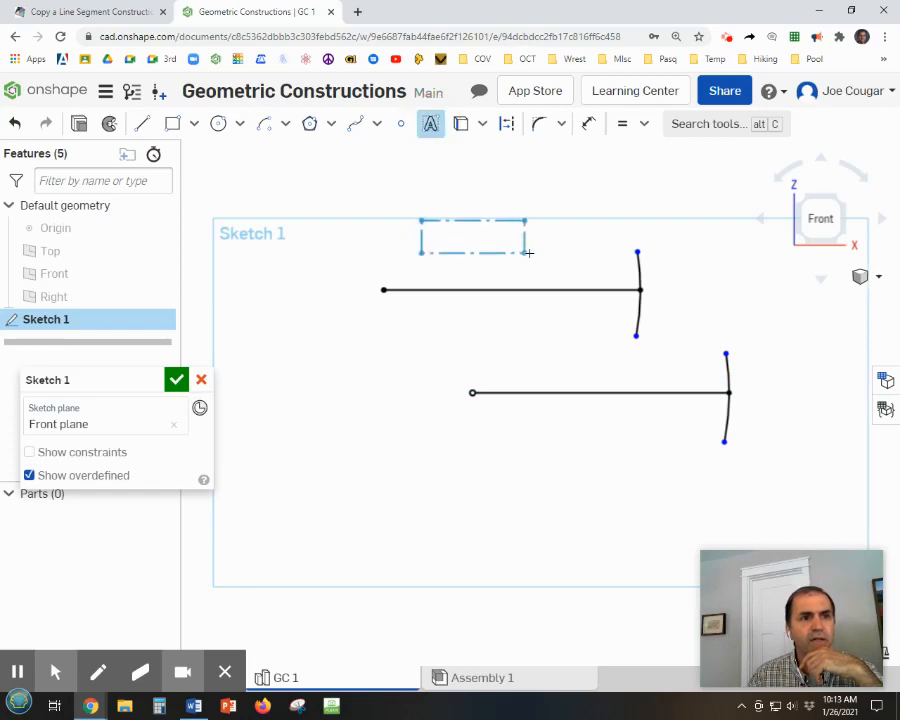
{"action": "left_click", "coordinate": [592, 257]}
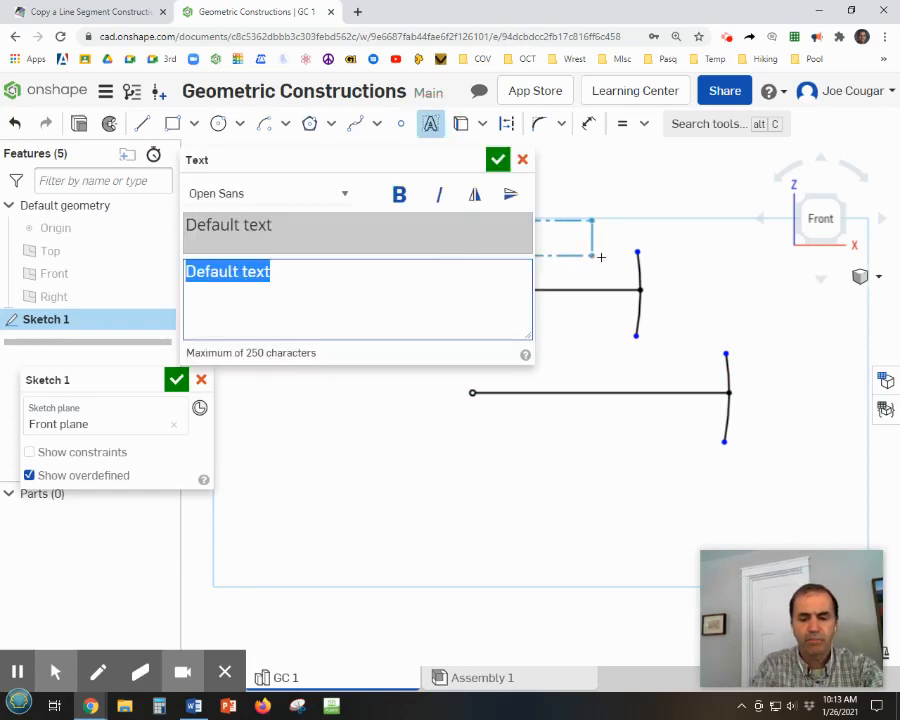
{"action": "type", "text": "J cougar"}
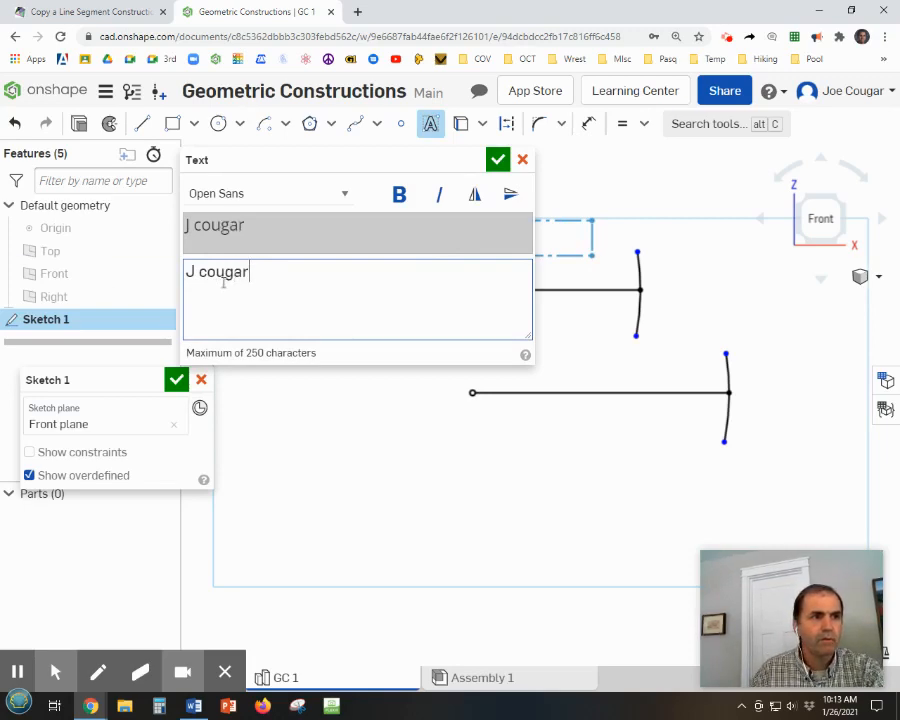
{"action": "left_click_drag", "start_coordinate": [199, 272], "coordinate": [207, 275]}
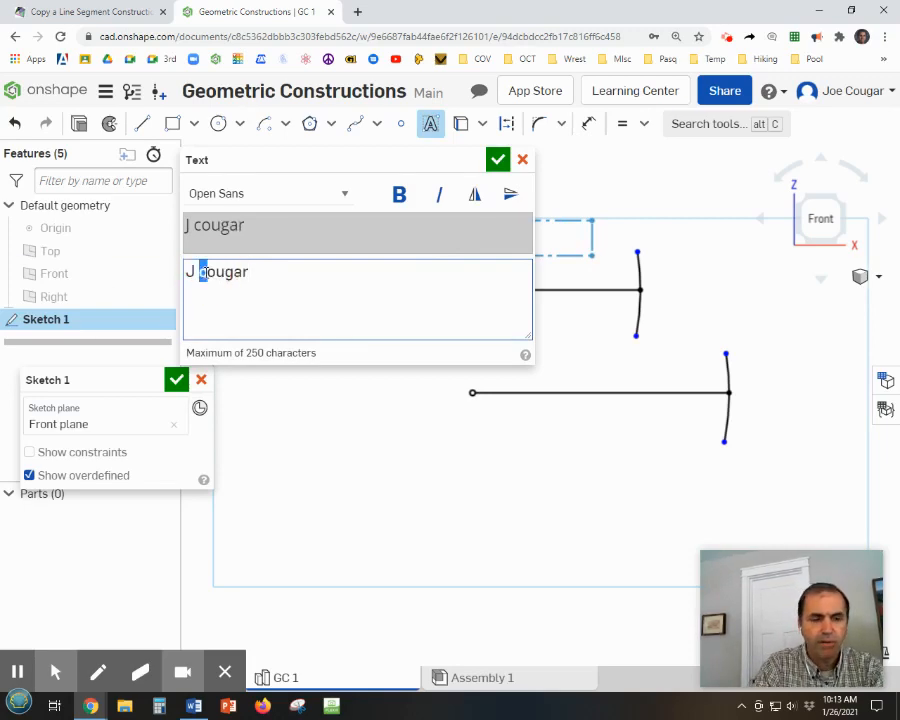
{"action": "type", "text": "C"}
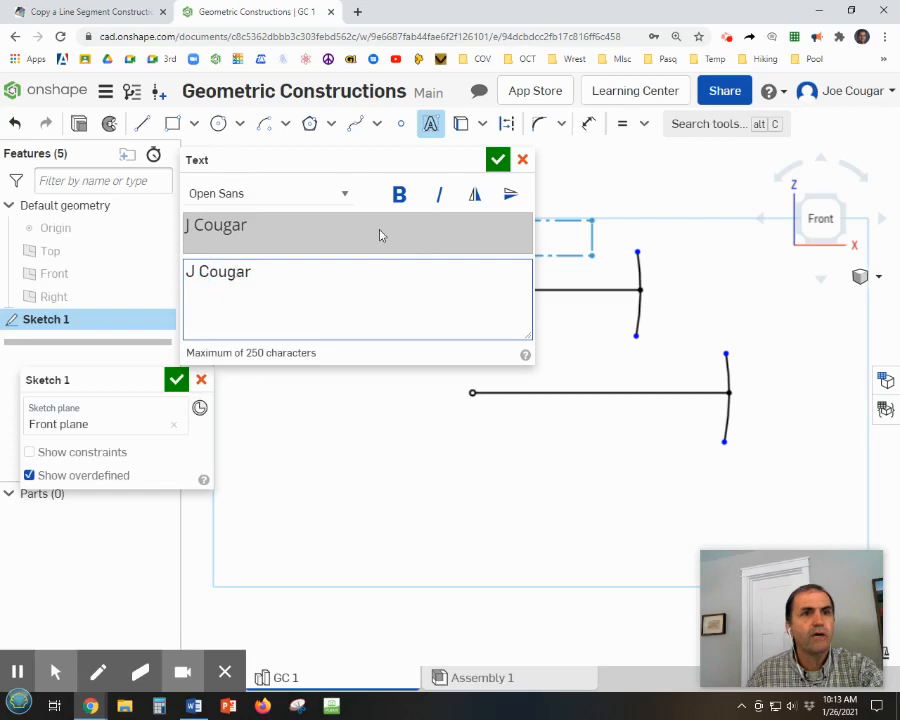
{"action": "left_click", "coordinate": [497, 159]}
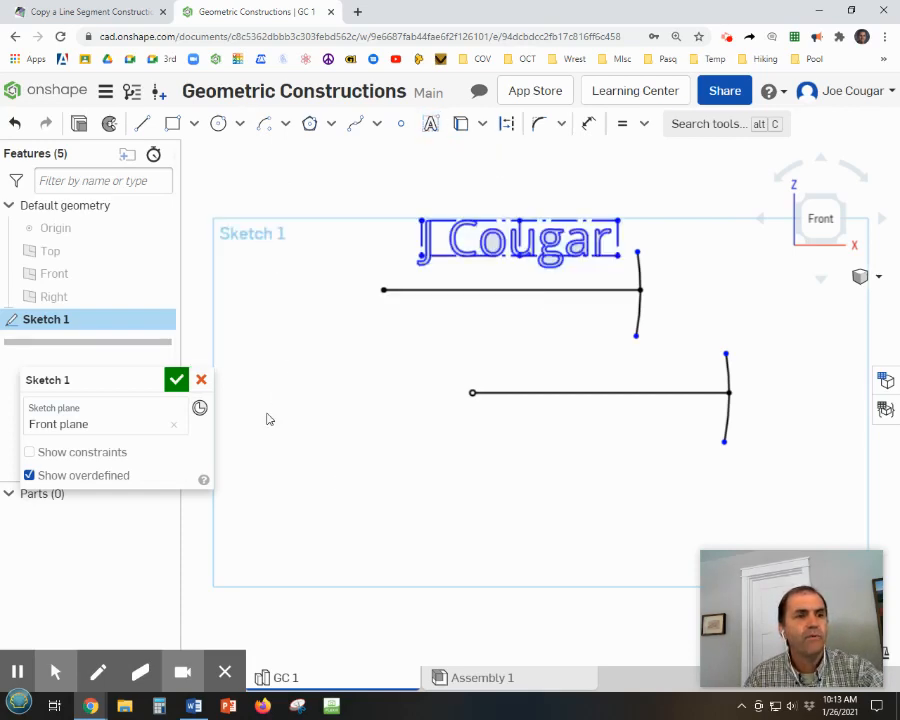
{"action": "left_click", "coordinate": [176, 382]}
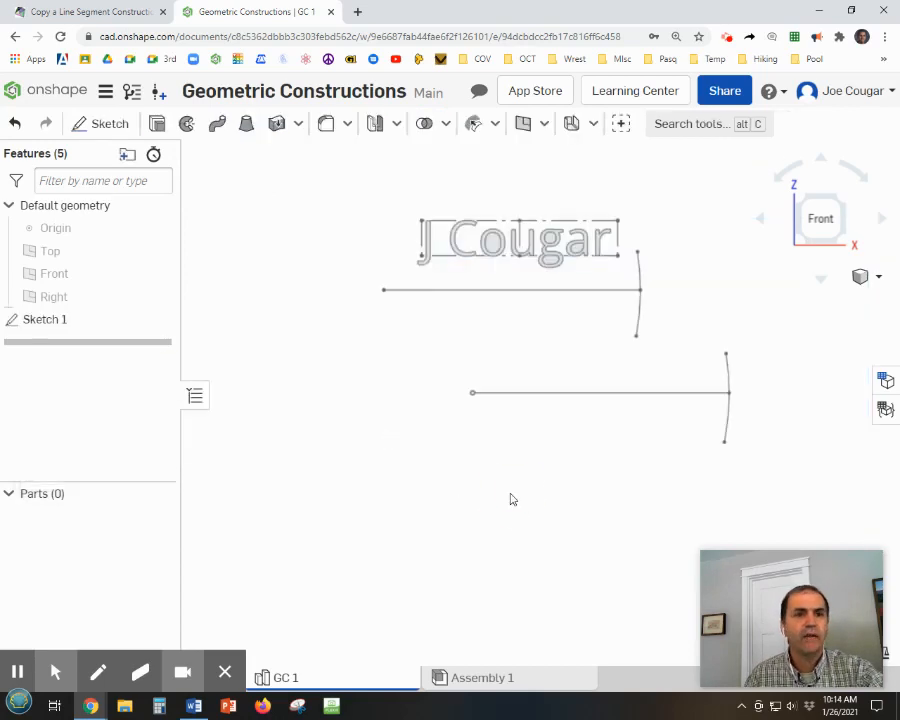
{"action": "middle_click_drag", "start_coordinate": [510, 496], "coordinate": [488, 482]}
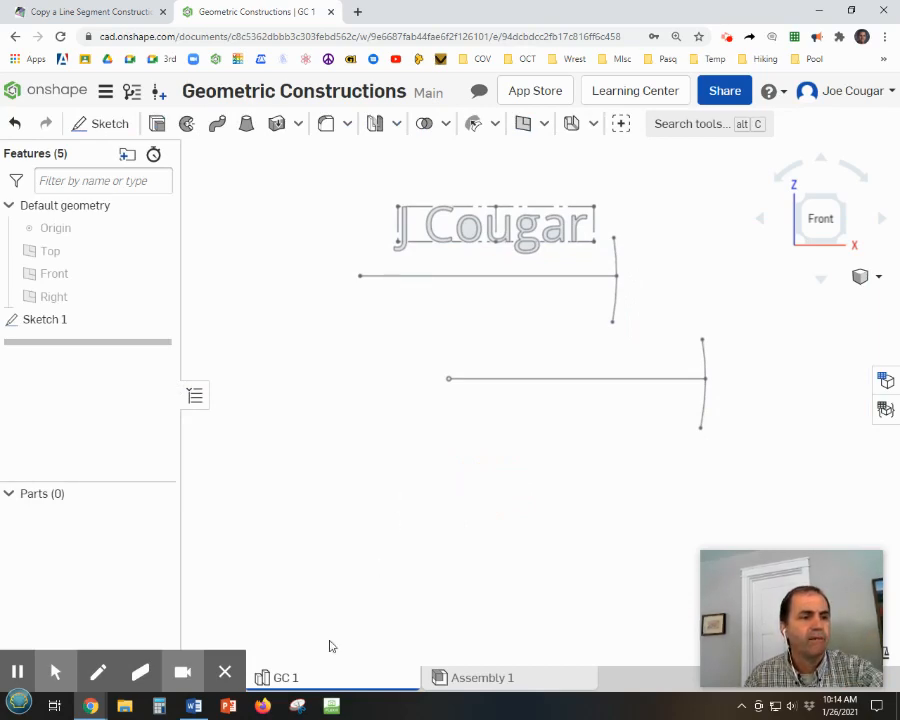
Step: Create a new Part Studio and rename it GC2
{"action": "left_click", "coordinate": [225, 671]}
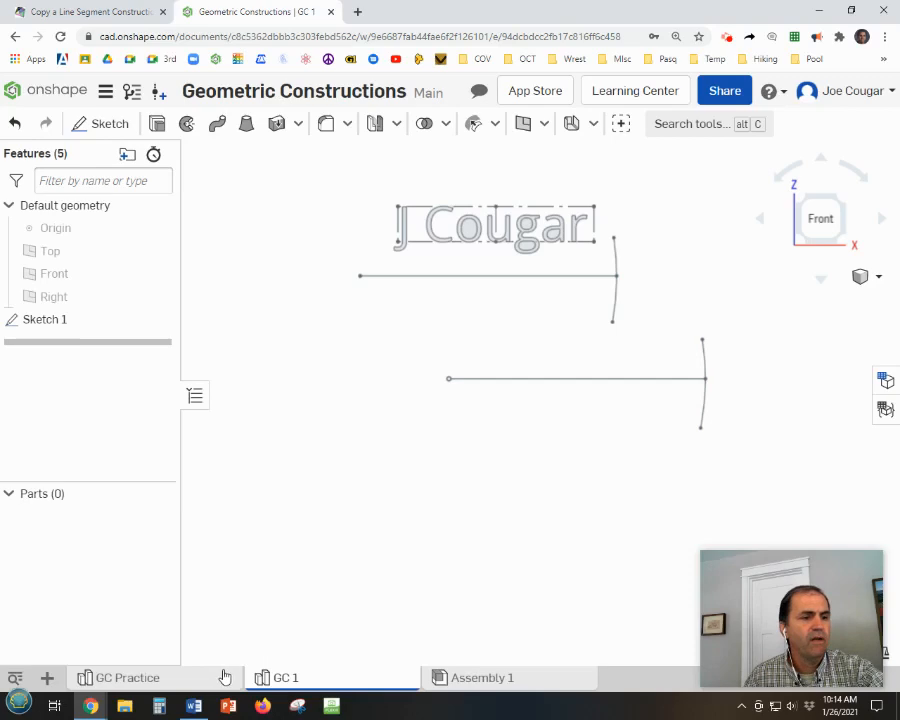
{"action": "left_click", "coordinate": [47, 680]}
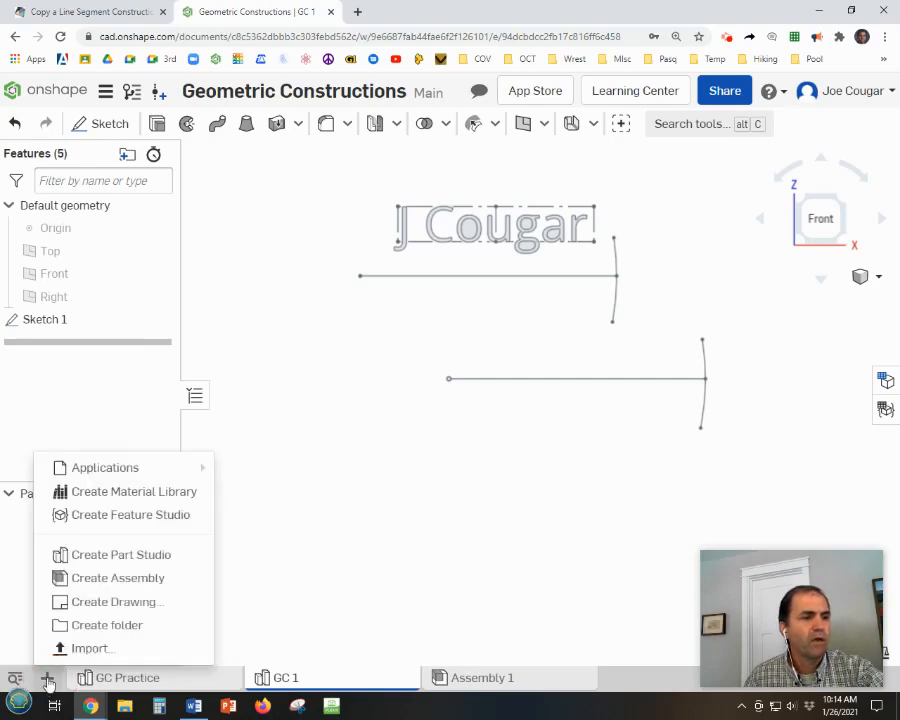
{"action": "left_click", "coordinate": [97, 557]}
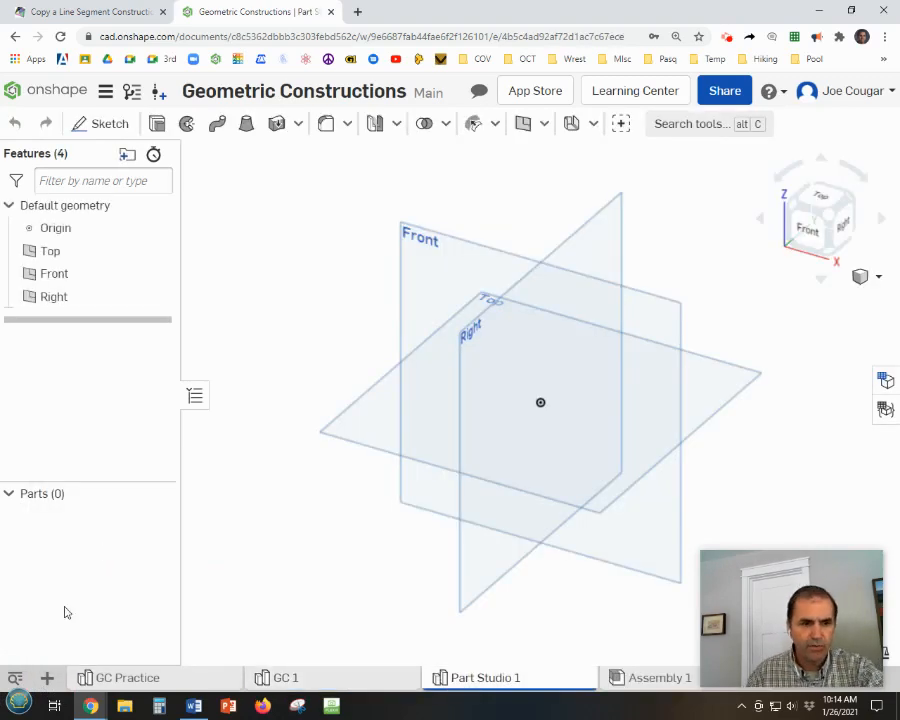
{"action": "right_click", "coordinate": [537, 680]}
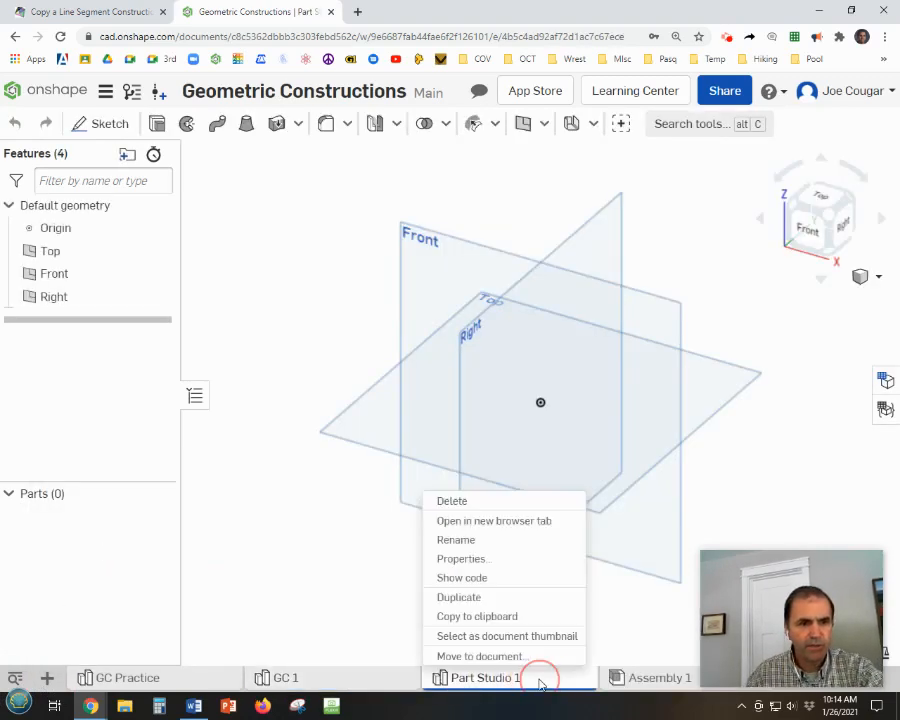
{"action": "left_click", "coordinate": [481, 541]}
{"action": "type", "text": "GC"}
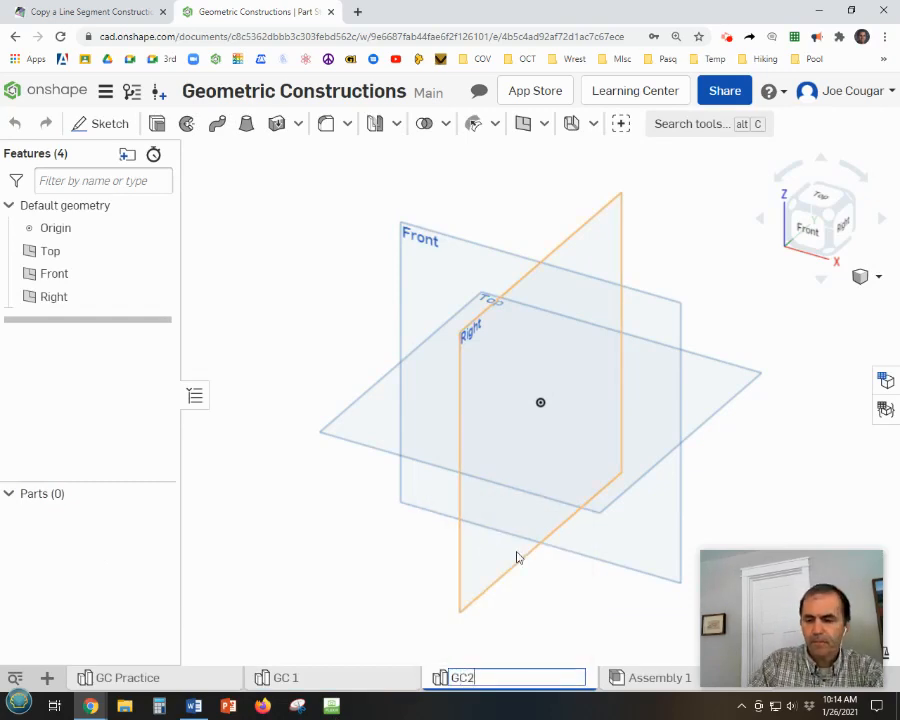
{"action": "type", "text": "2"}
{"action": "key", "text": "Return"}
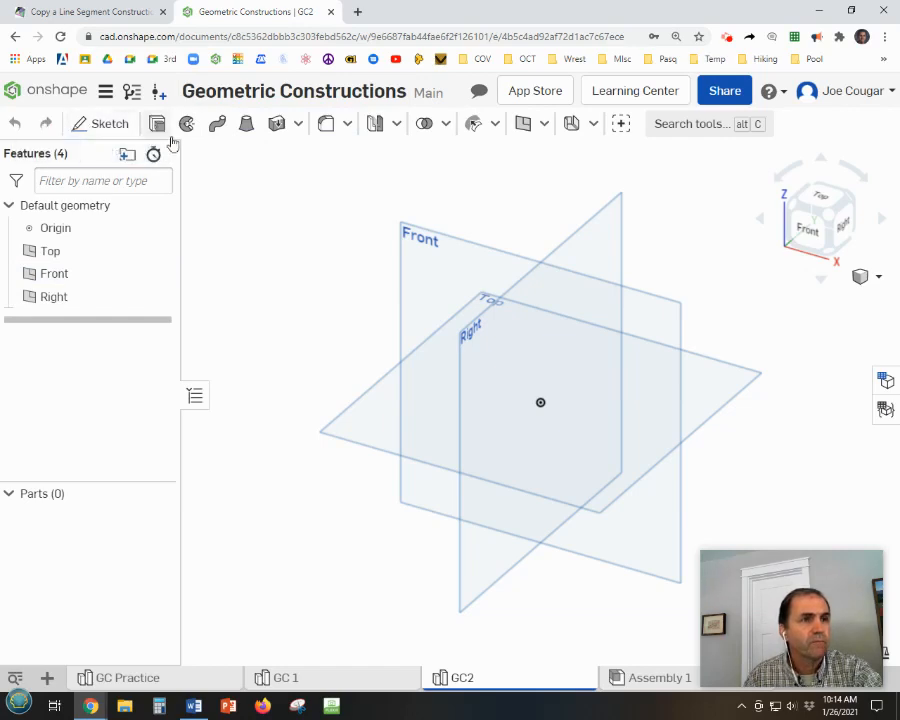
Step: Start a sketch on the Front plane, hide the default planes and the origin, and view the sketch plane straight on
{"action": "right_click", "coordinate": [406, 230]}
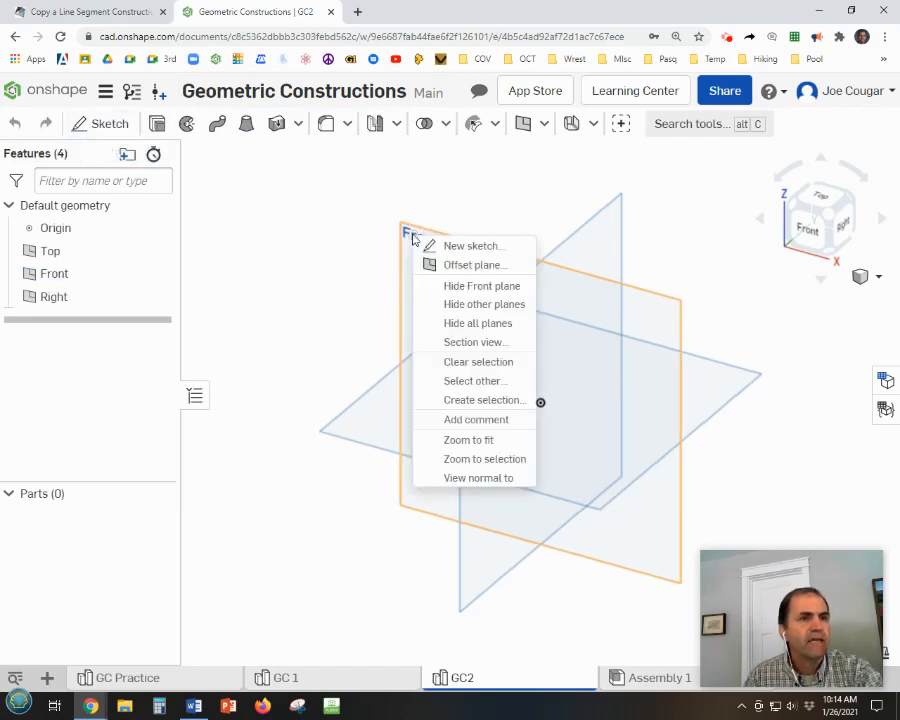
{"action": "left_click", "coordinate": [484, 255]}
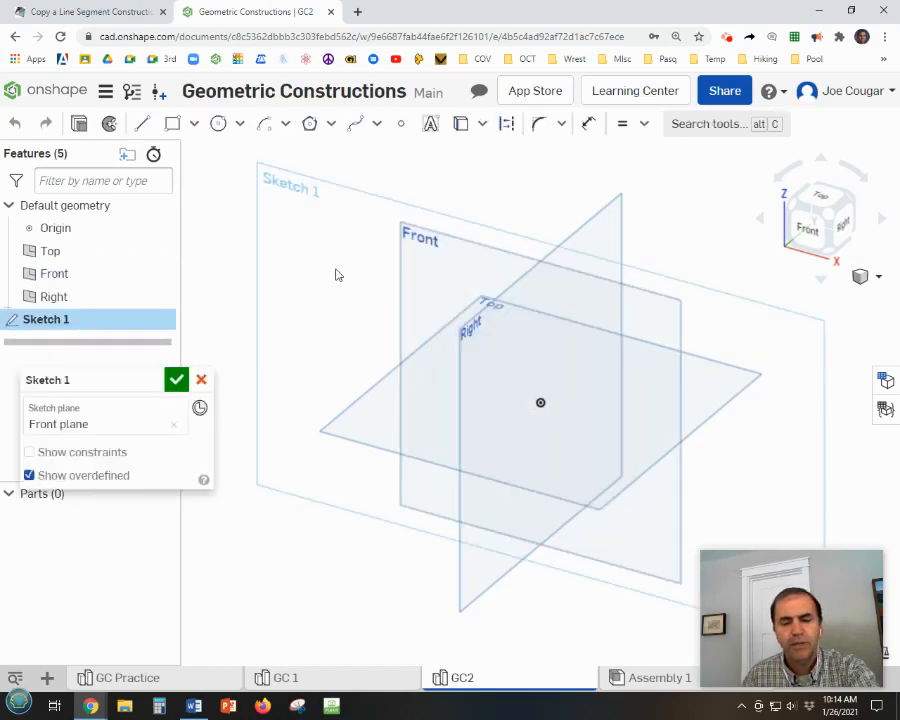
{"action": "key", "text": "p"}
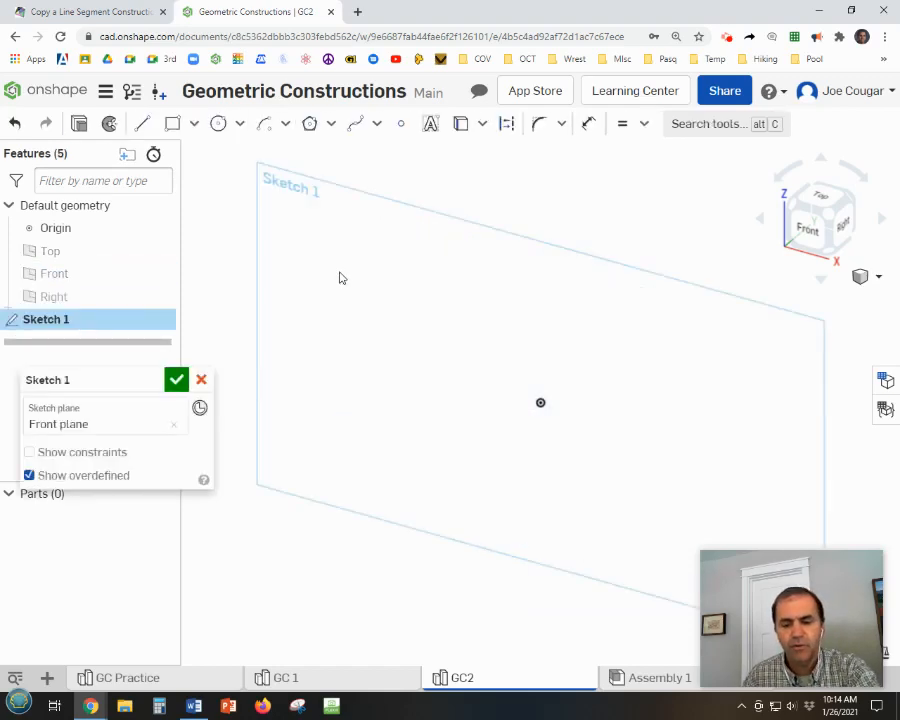
{"action": "key", "text": "n"}
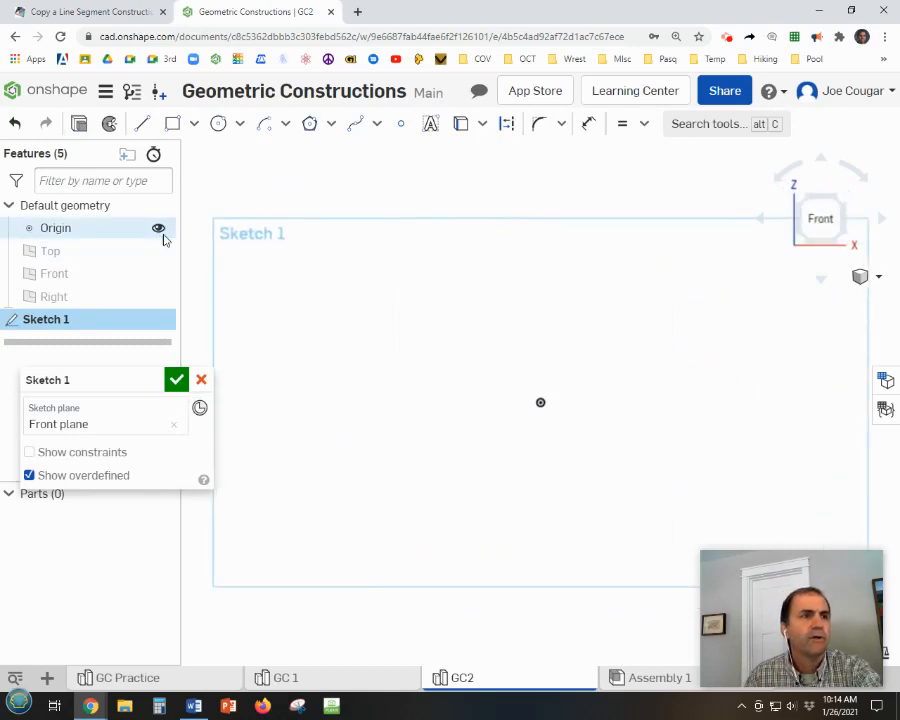
{"action": "left_click", "coordinate": [159, 230]}
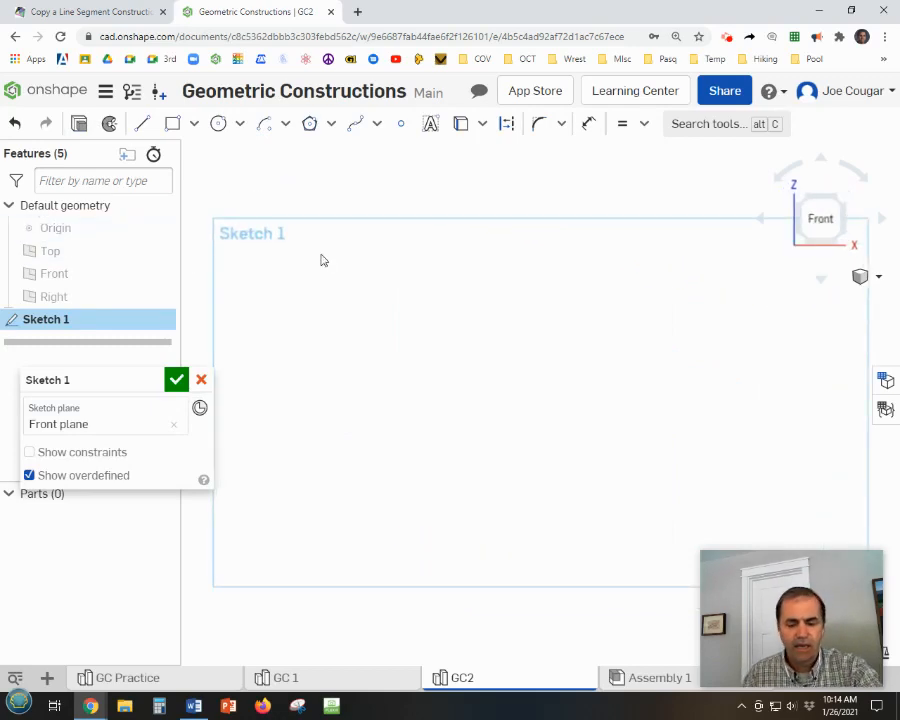
Step: Draw a single long horizontal line across the upper middle of the sketch plane
{"action": "left_click", "coordinate": [142, 123]}
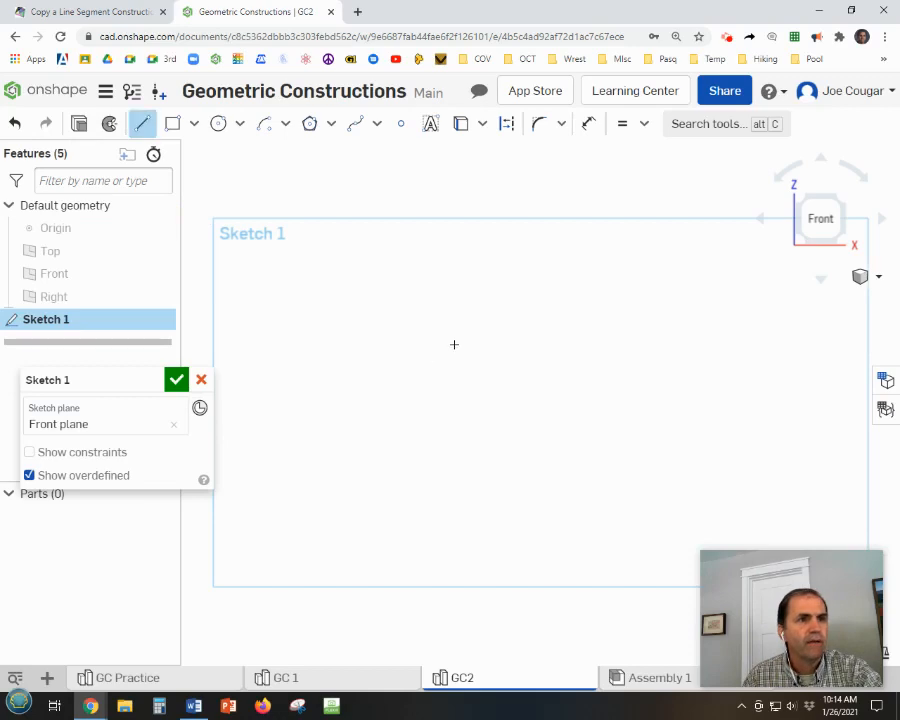
{"action": "left_click", "coordinate": [361, 326]}
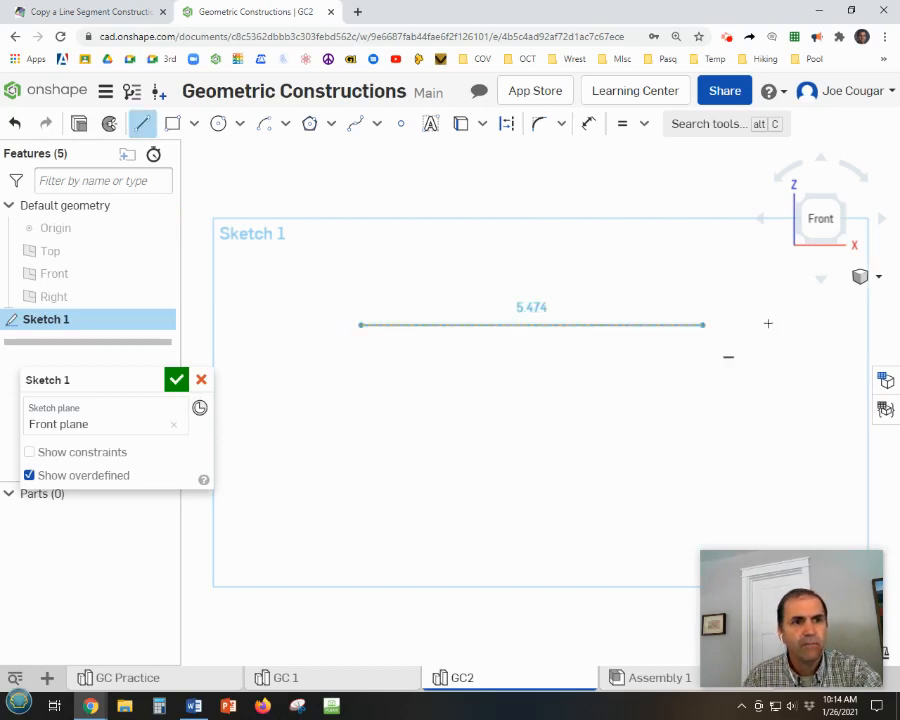
{"action": "left_click", "coordinate": [717, 325]}
{"action": "key", "text": "Escape"}
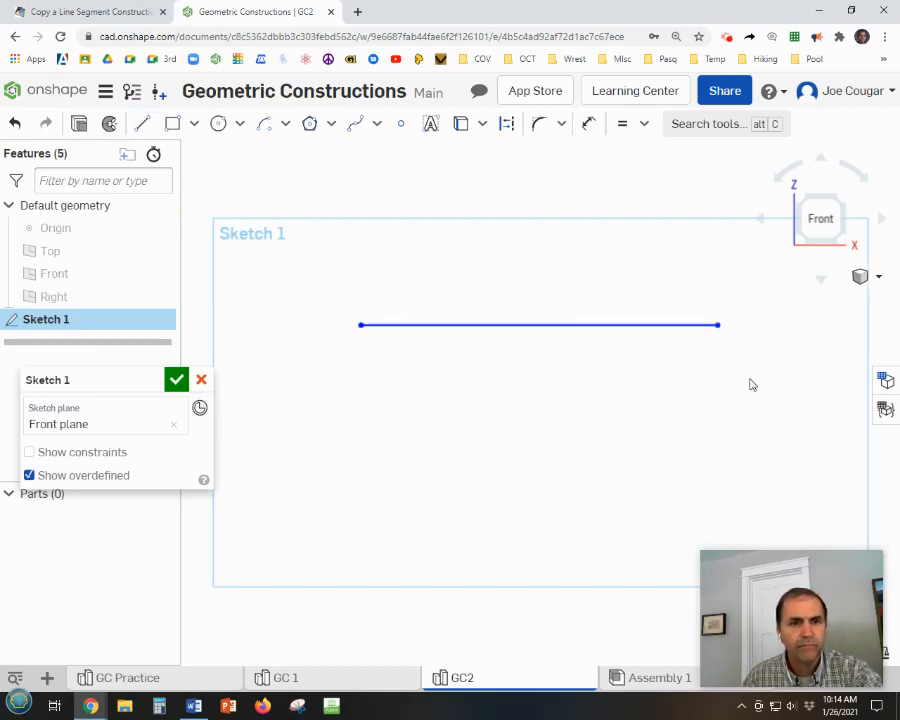
Step: Apply a Fix constraint to both endpoints of the horizontal line
{"action": "left_click", "coordinate": [644, 124]}
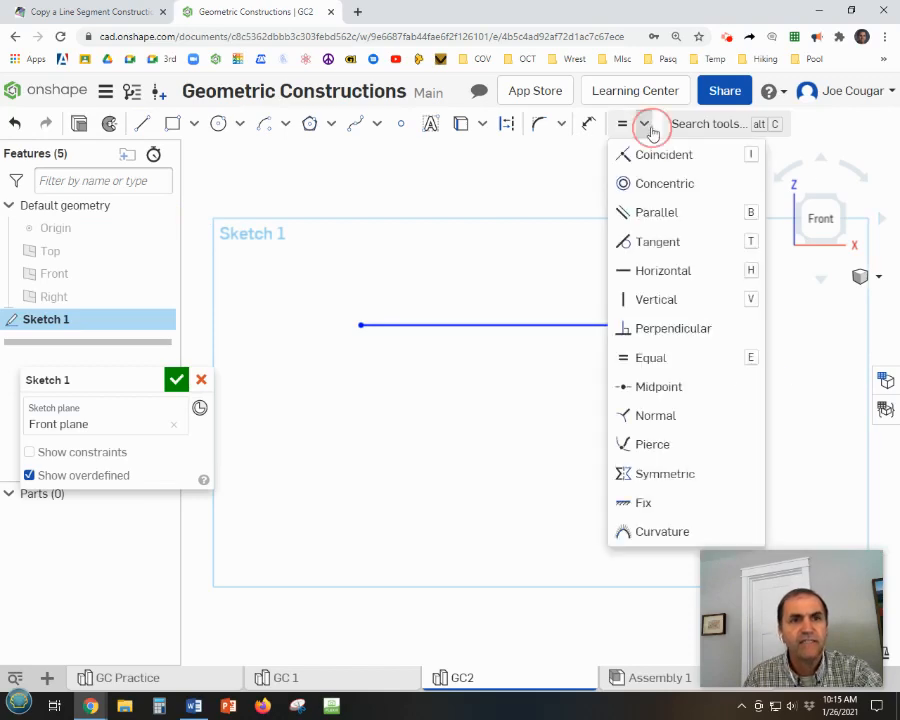
{"action": "left_click", "coordinate": [643, 504]}
{"action": "left_click", "coordinate": [717, 325]}
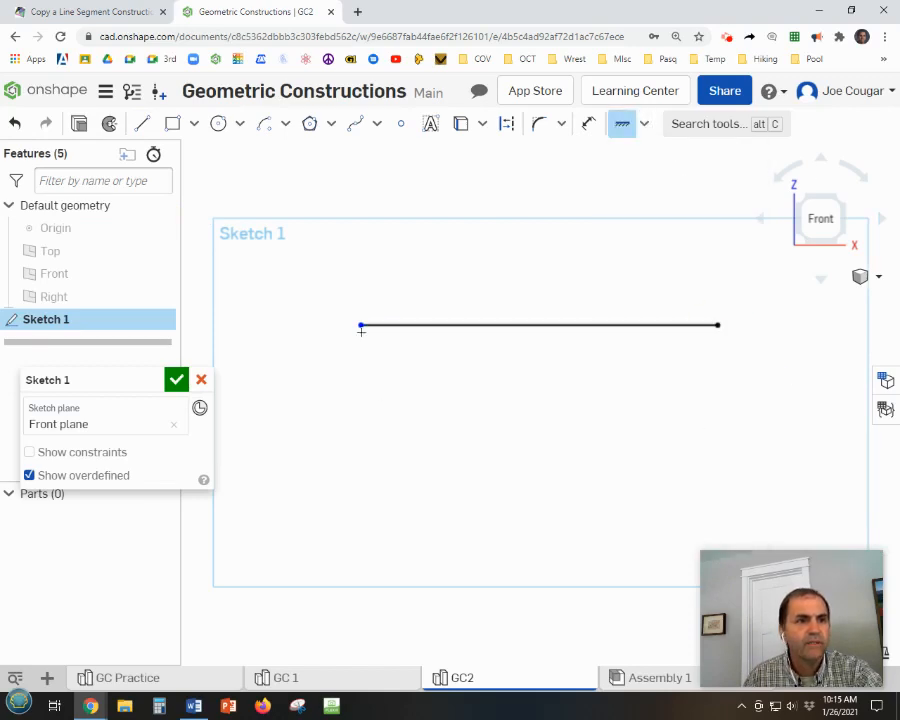
{"action": "key", "text": "Escape"}
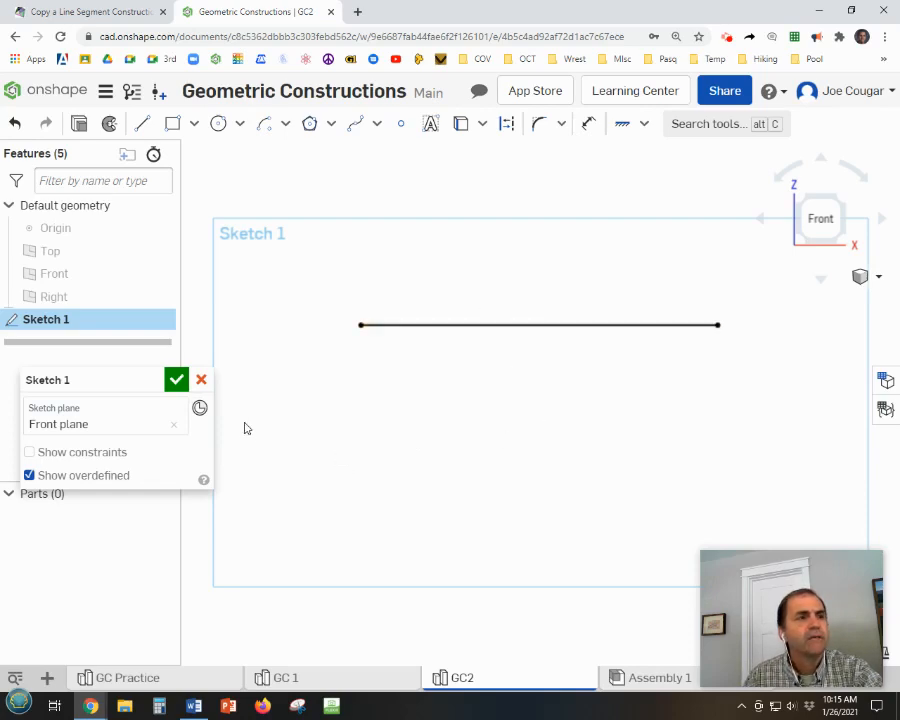
Step: Draw a center point arc of about 3.93 radius centered on the line's left endpoint, sweeping from above the line to below it
{"action": "left_click", "coordinate": [263, 126]}
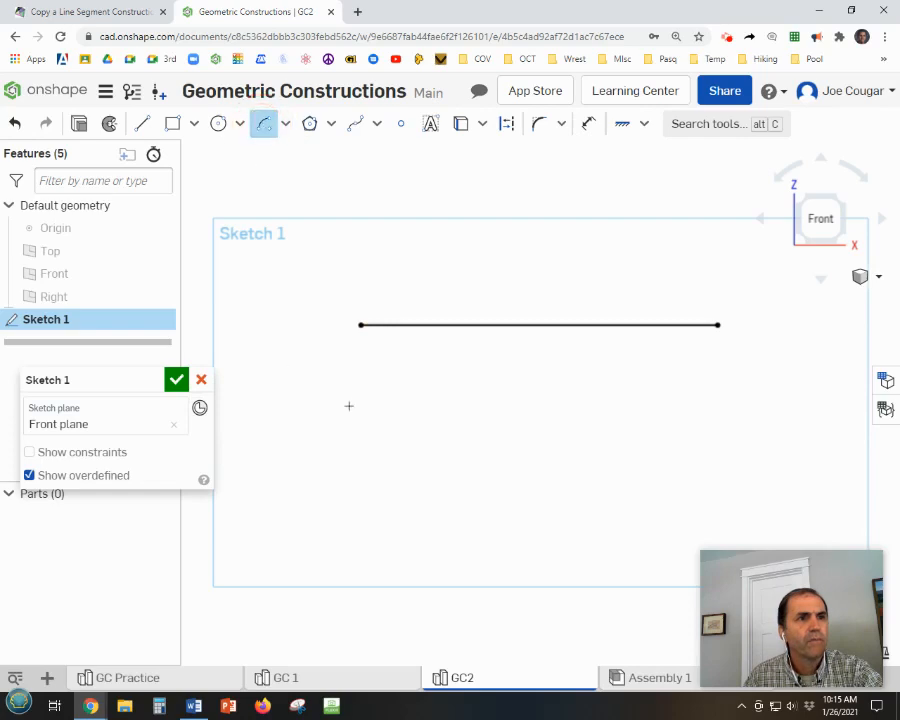
{"action": "left_click", "coordinate": [360, 325]}
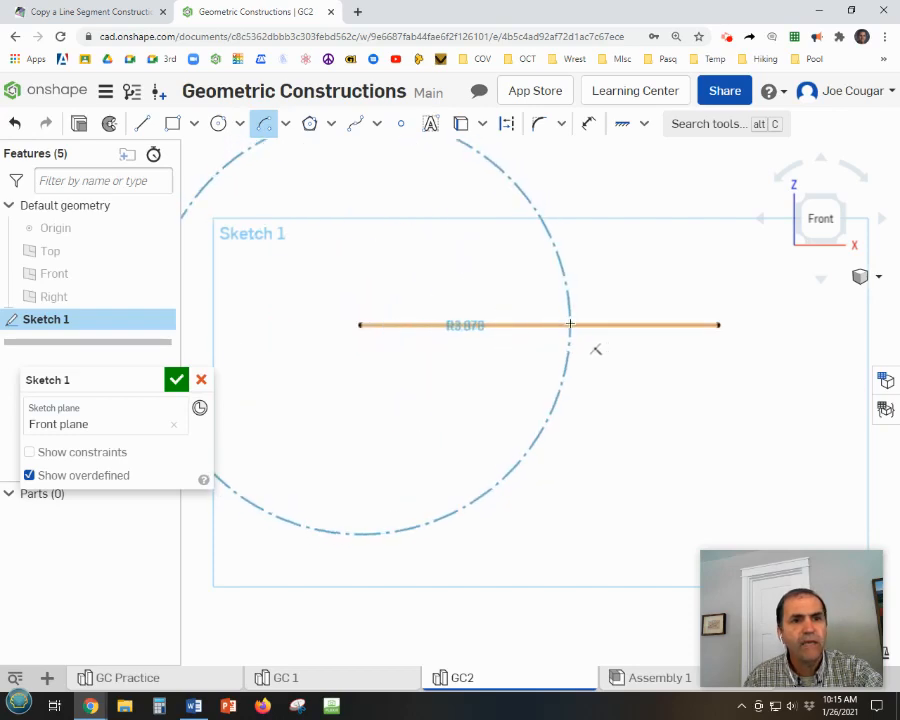
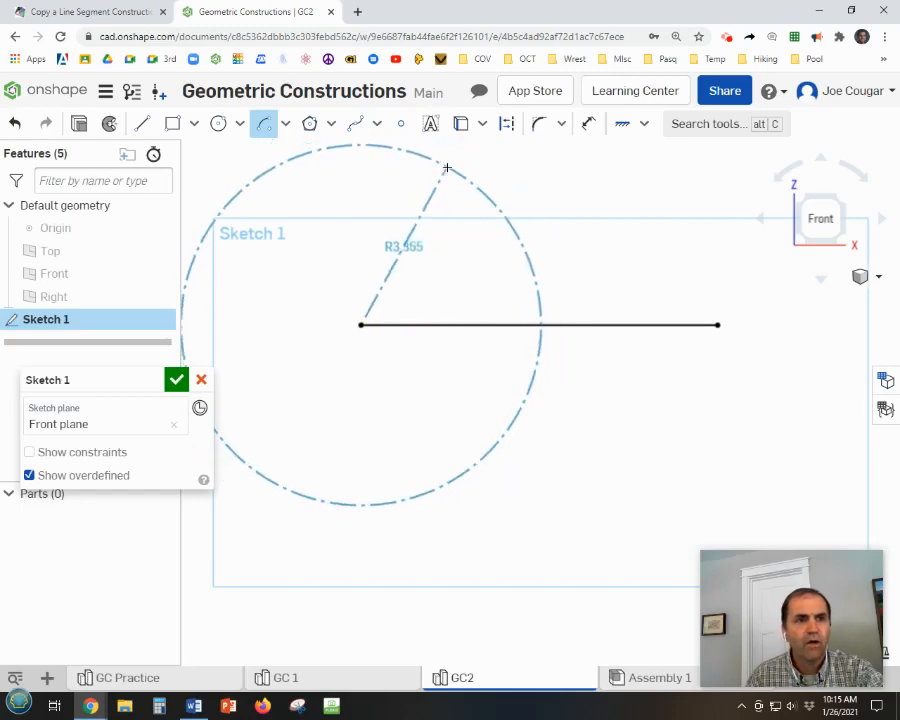
{"action": "left_click", "coordinate": [488, 158]}
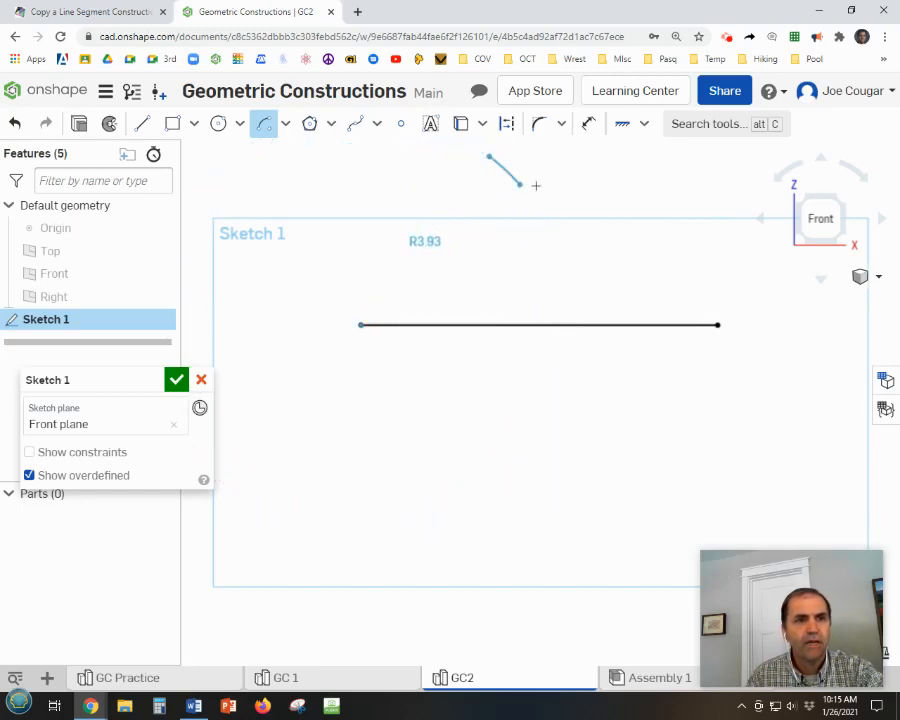
{"action": "left_click", "coordinate": [478, 534]}
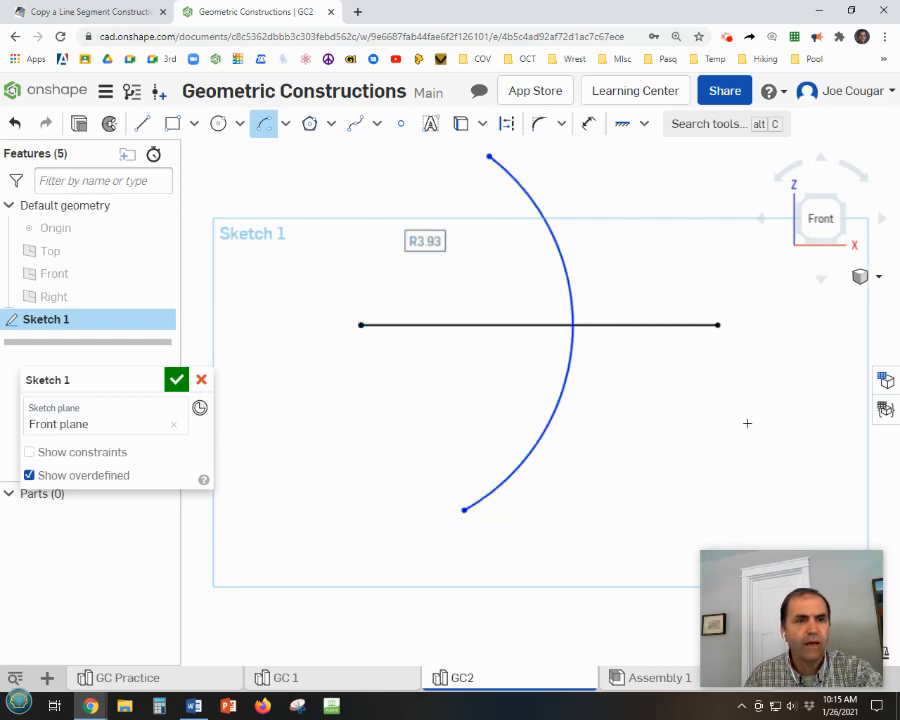
Step: Draw a second arc of about 4.24 radius centered on the line's right endpoint, crossing the first arc above and below the line
{"action": "left_click", "coordinate": [717, 325]}
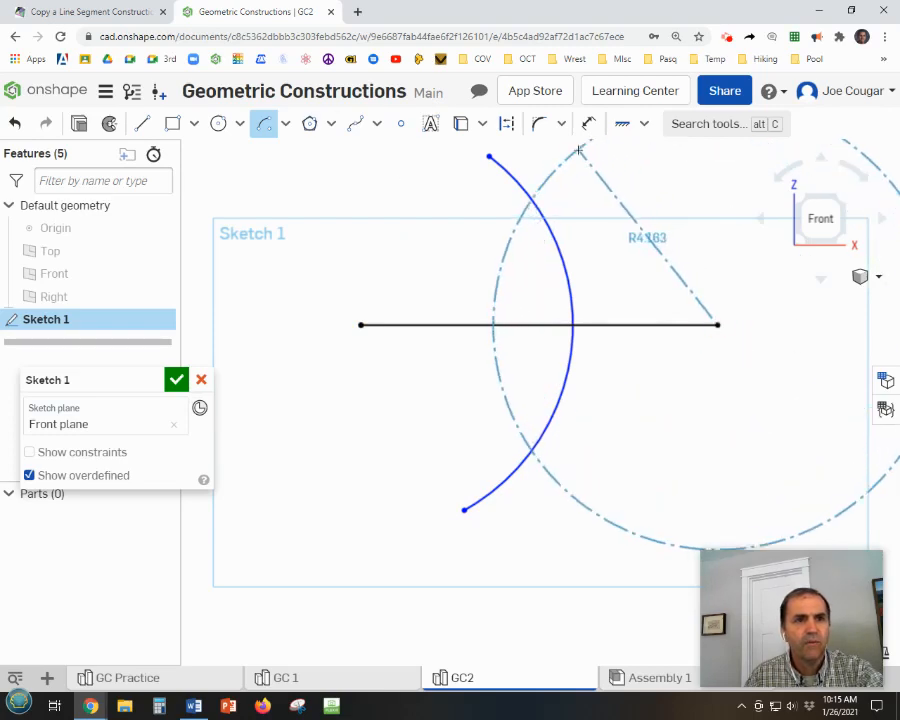
{"action": "left_click", "coordinate": [572, 150]}
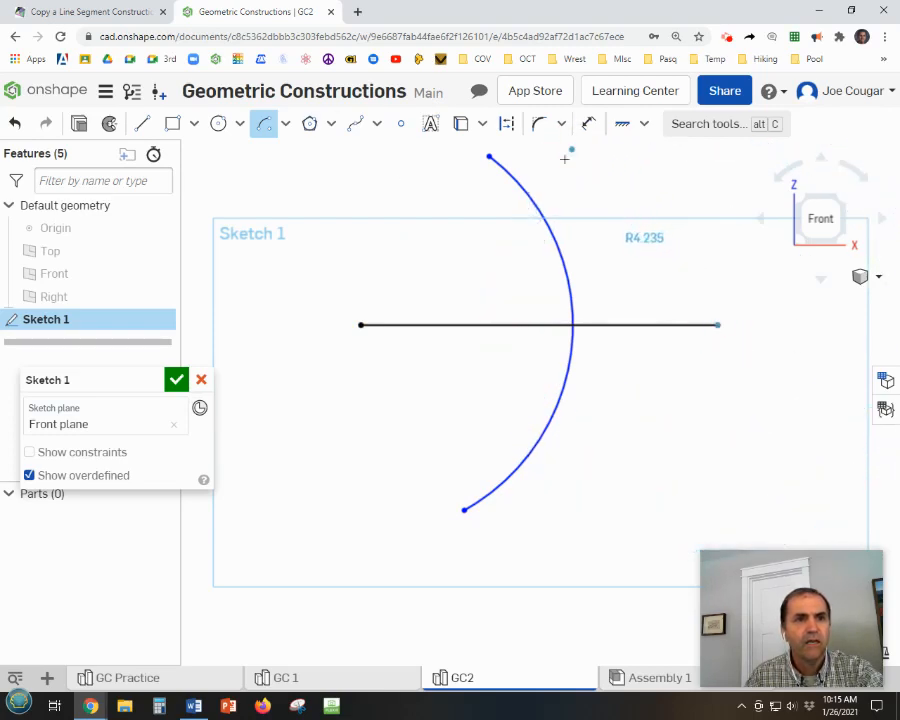
{"action": "left_click", "coordinate": [548, 550]}
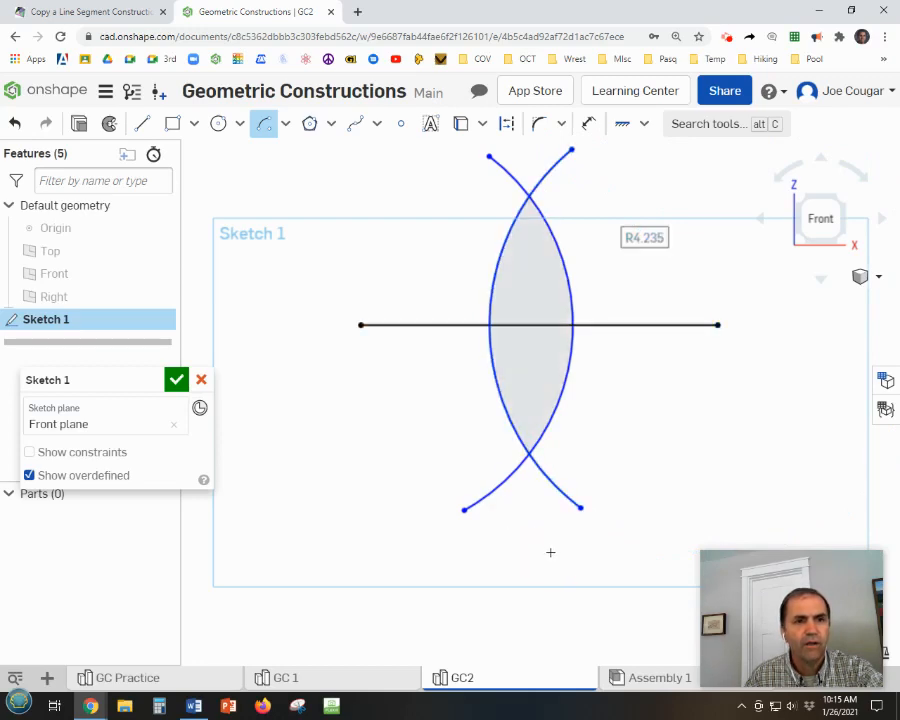
{"action": "key", "text": "Escape"}
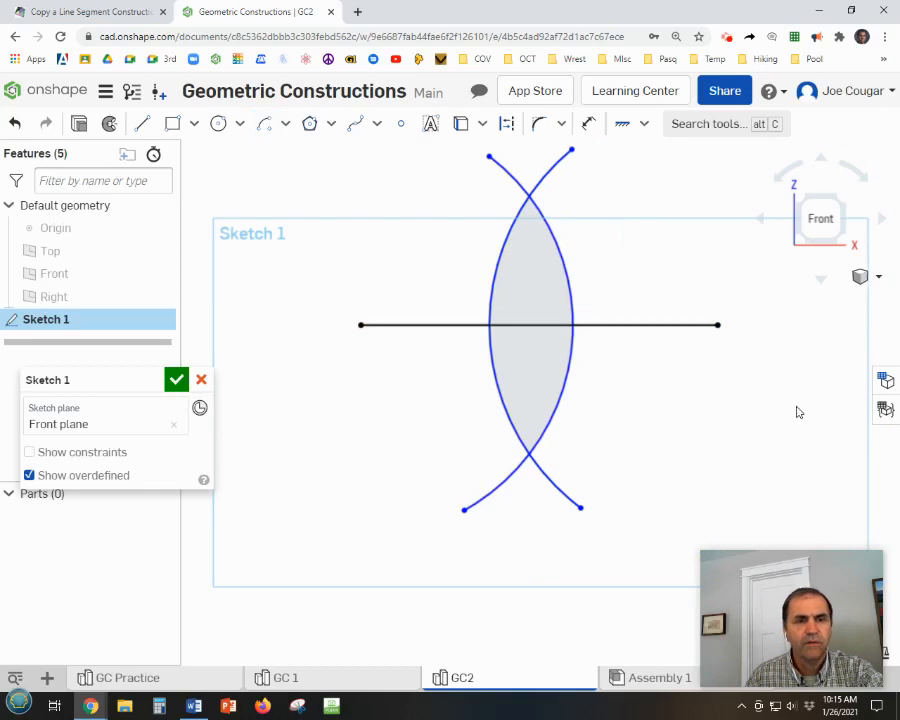
Step: Apply an Equal constraint between the two arcs so their radii match
{"action": "left_click", "coordinate": [644, 125]}
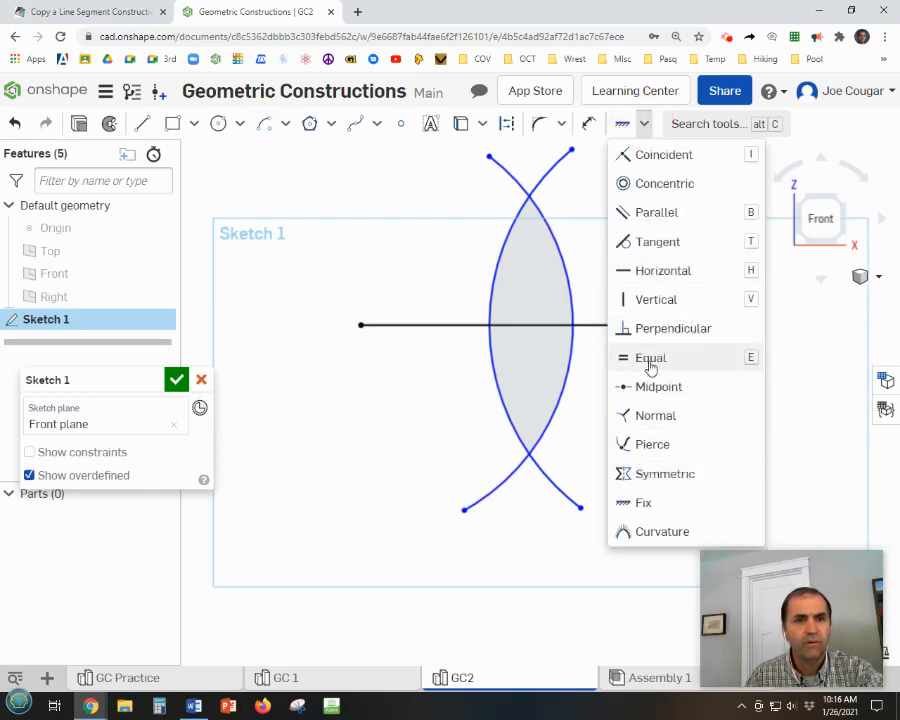
{"action": "left_click", "coordinate": [651, 358]}
{"action": "left_click", "coordinate": [566, 386]}
{"action": "left_click", "coordinate": [506, 388]}
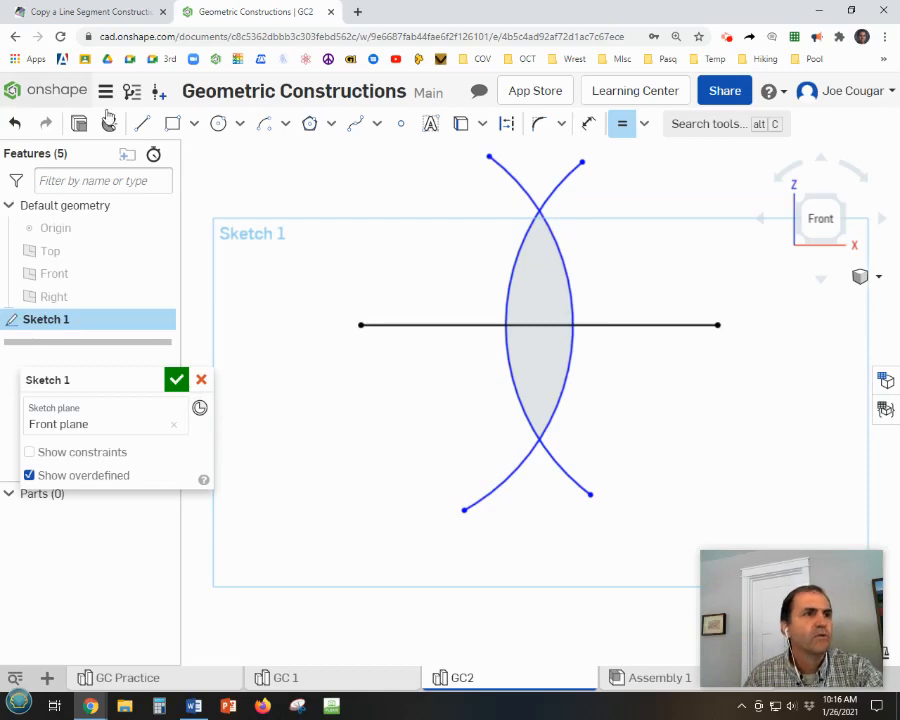
Step: Try connecting the two arc intersections directly with a vertical line, and undo that line
{"action": "left_click", "coordinate": [142, 123]}
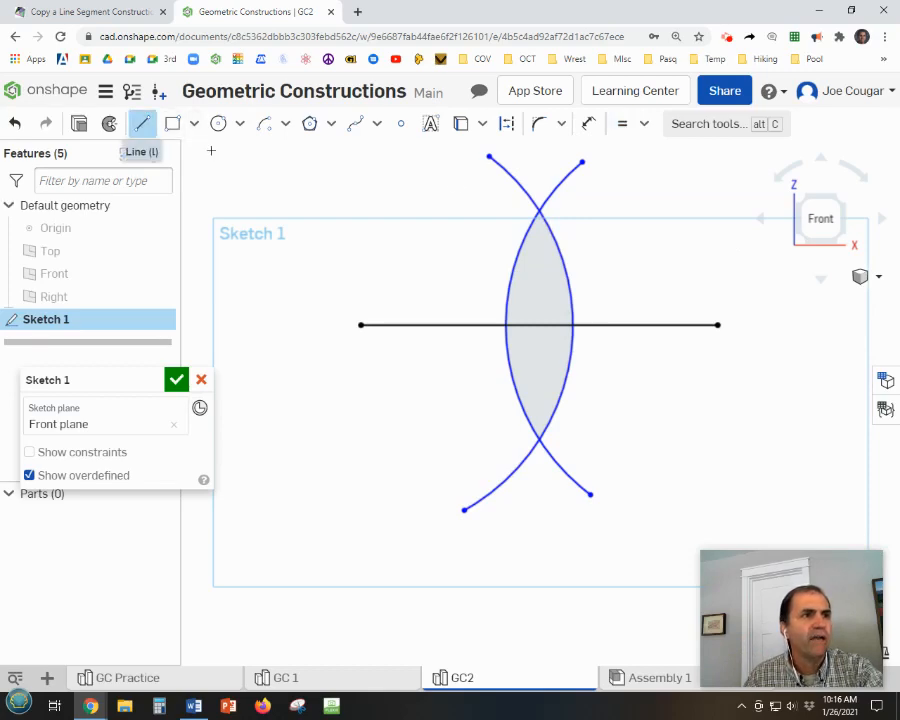
{"action": "left_click", "coordinate": [540, 210]}
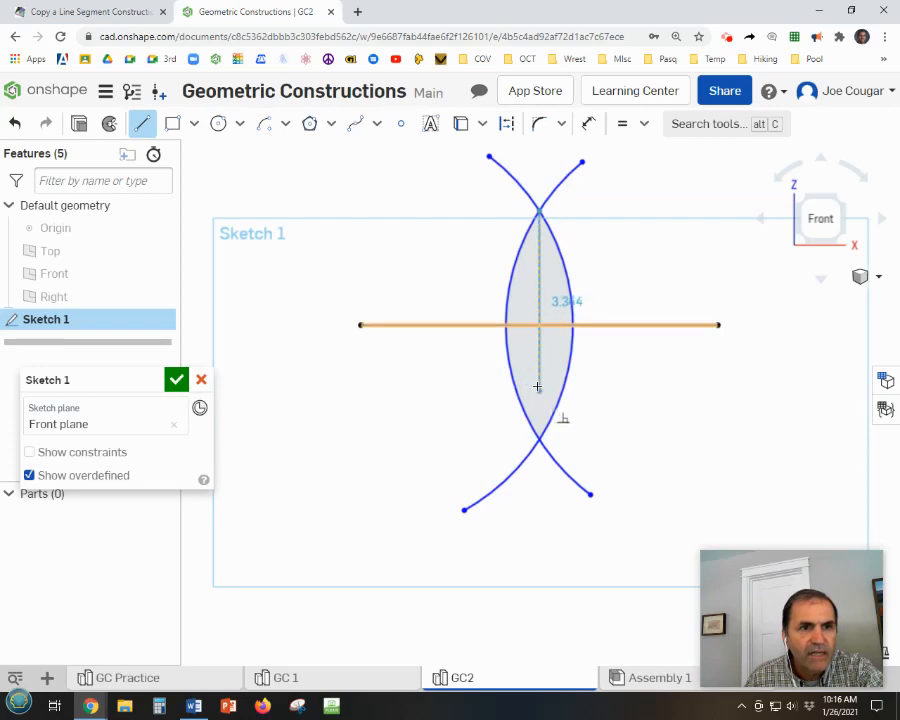
{"action": "left_click", "coordinate": [540, 440]}
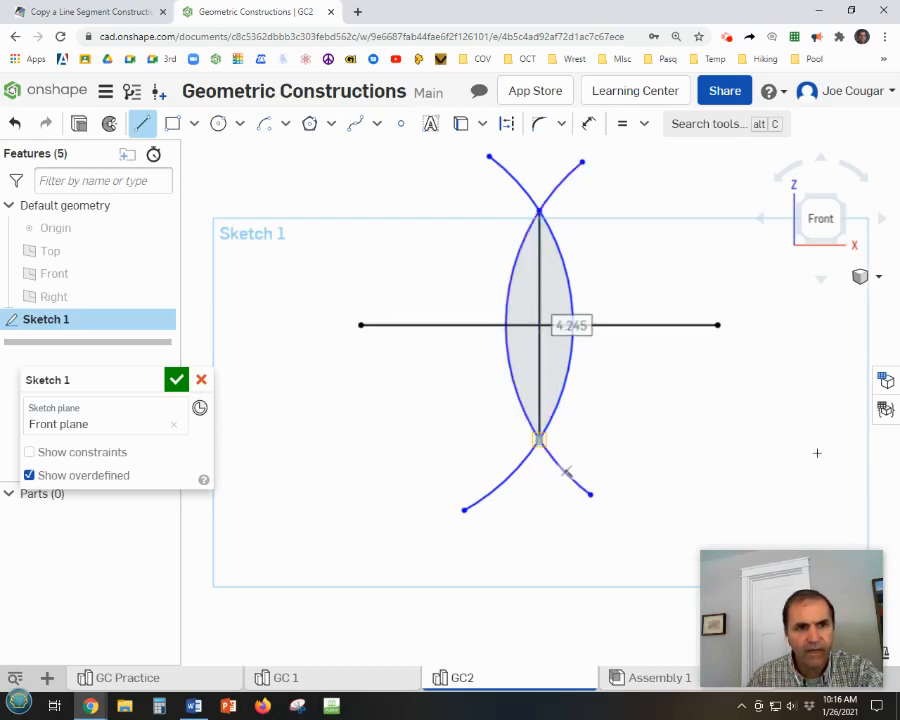
{"action": "key", "text": "Escape"}
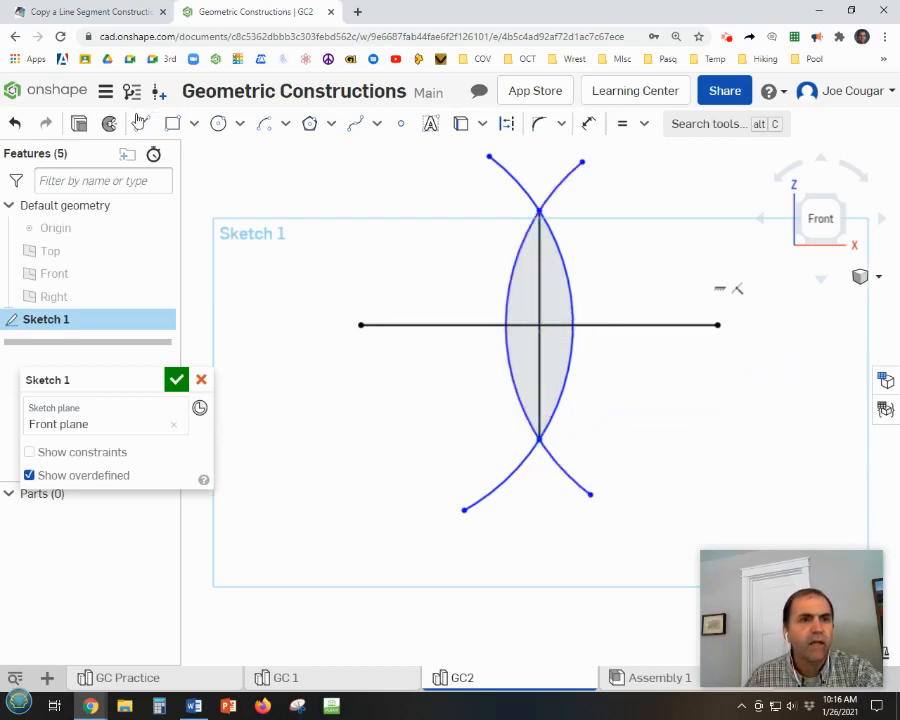
{"action": "left_click", "coordinate": [17, 126]}
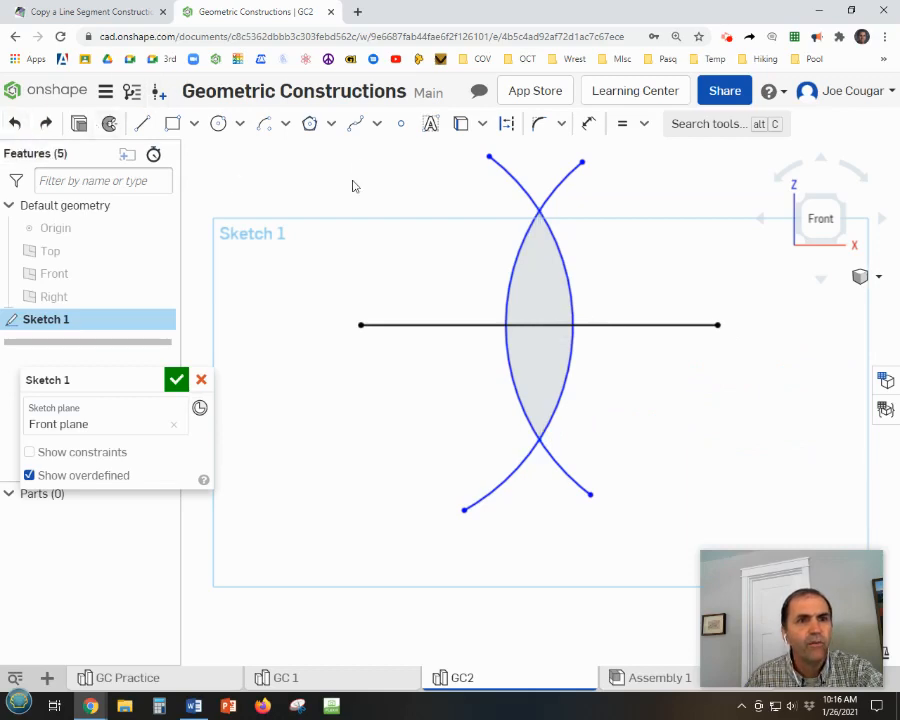
Step: Place sketch points at the upper and lower intersections of the two arcs
{"action": "left_click", "coordinate": [397, 127]}
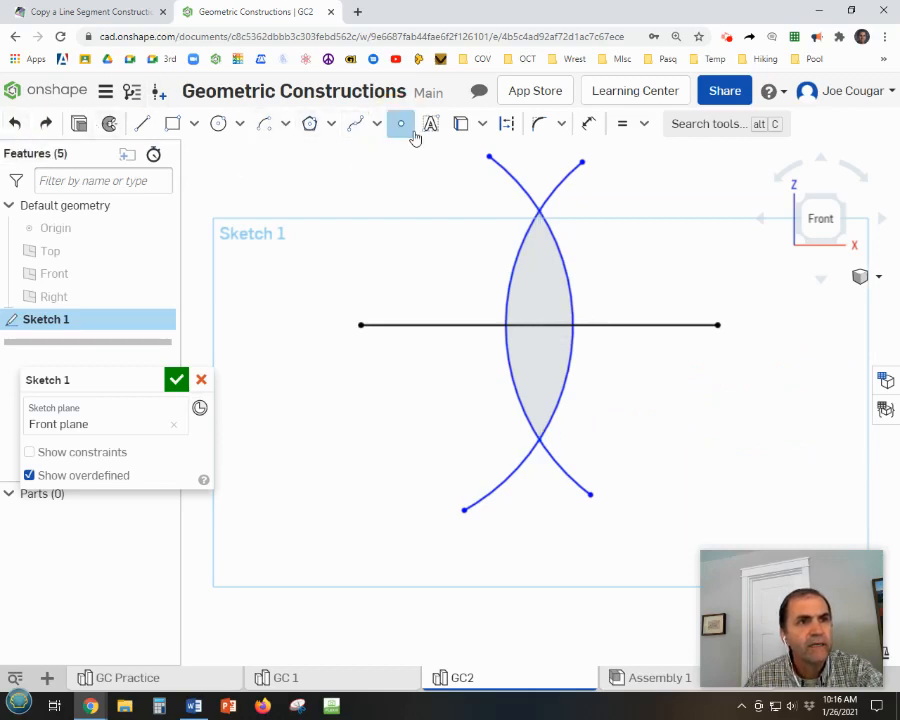
{"action": "left_click", "coordinate": [539, 210]}
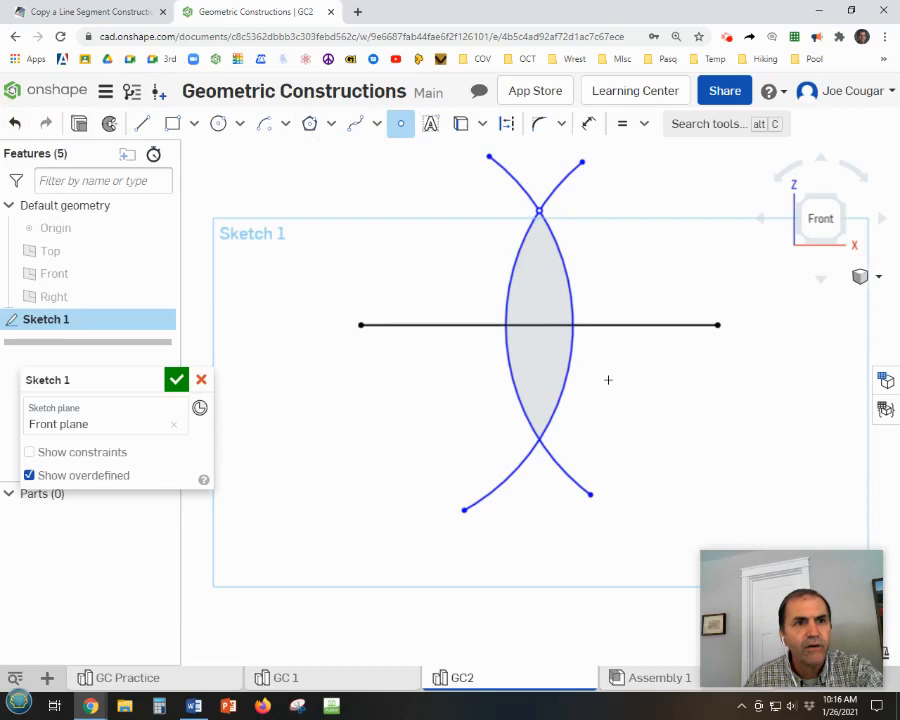
{"action": "left_click", "coordinate": [540, 442]}
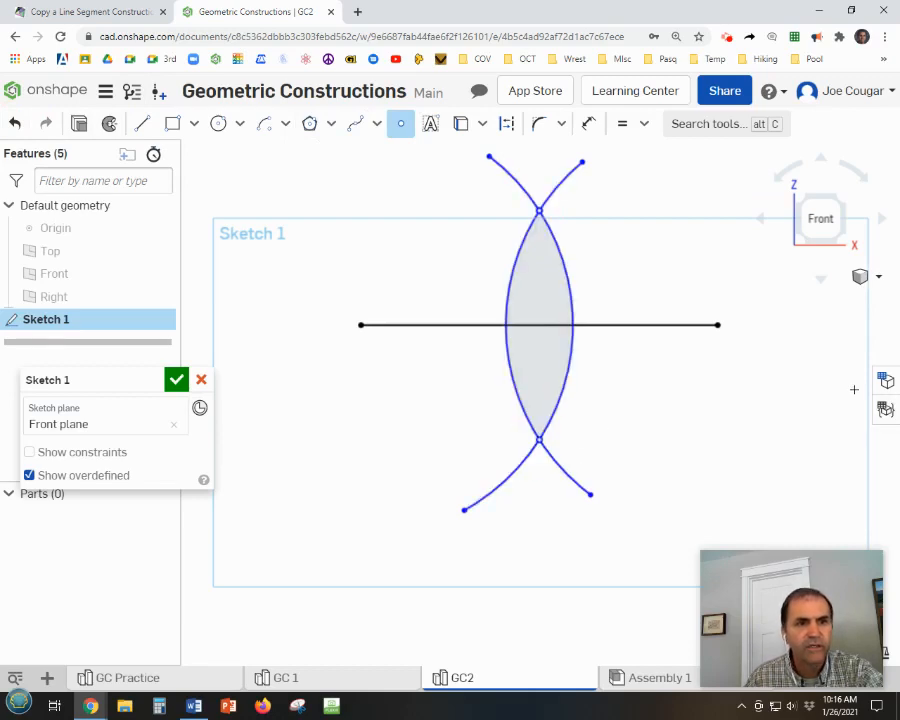
Step: Draw a vertical bisector line from the upper intersection point to the lower one
{"action": "key", "text": "l"}
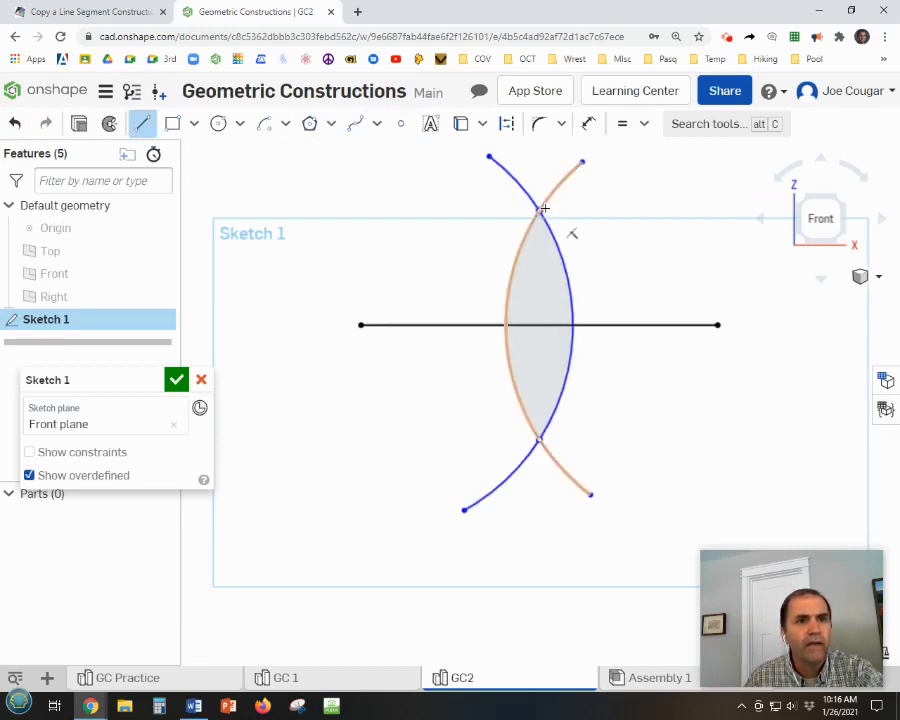
{"action": "left_click", "coordinate": [539, 211]}
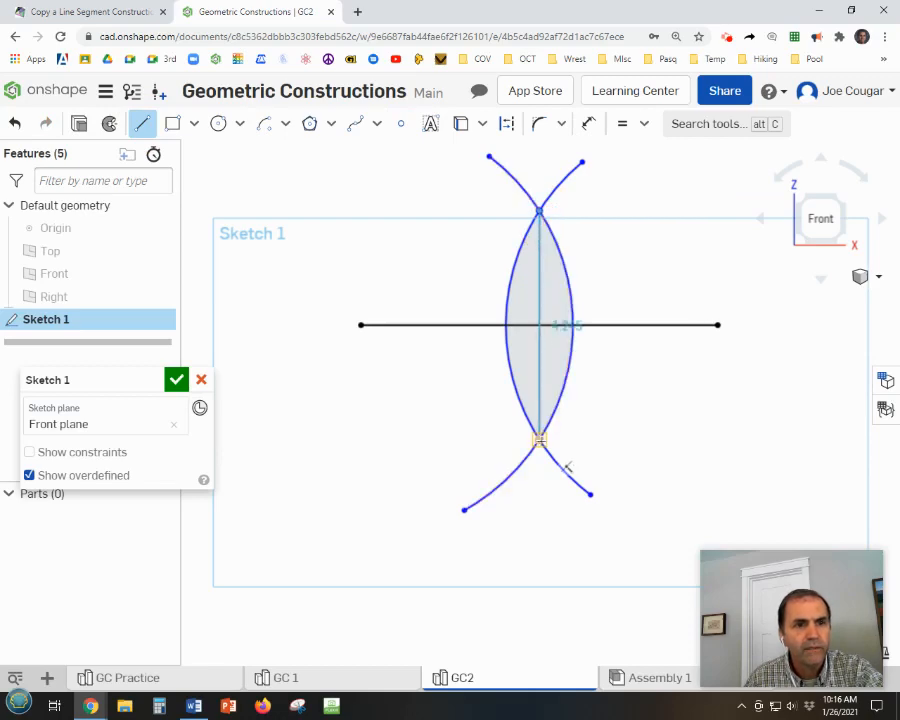
{"action": "left_click", "coordinate": [539, 440]}
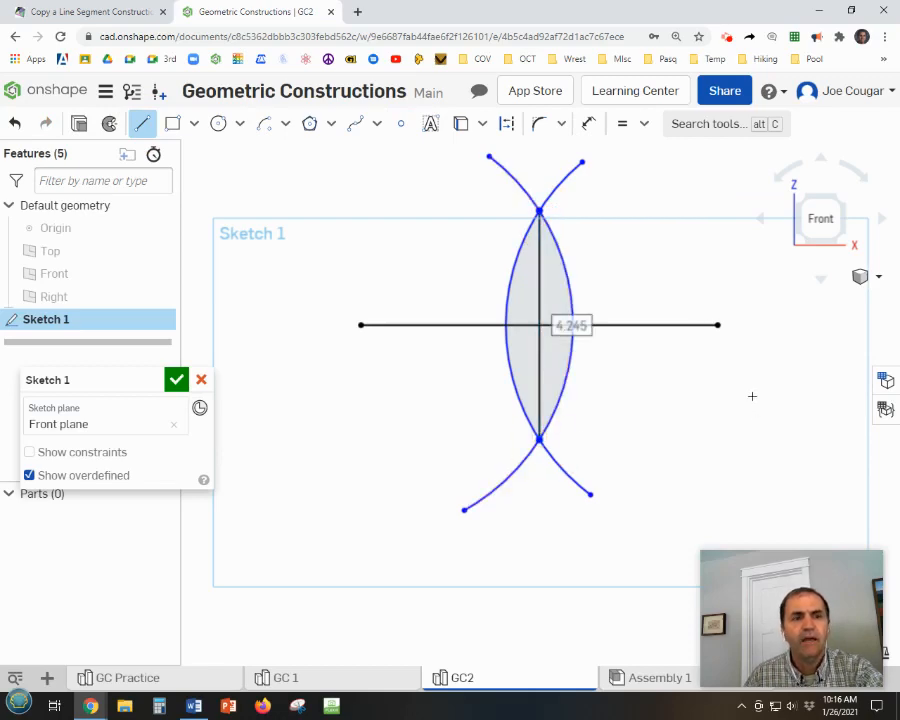
{"action": "key", "text": "Escape"}
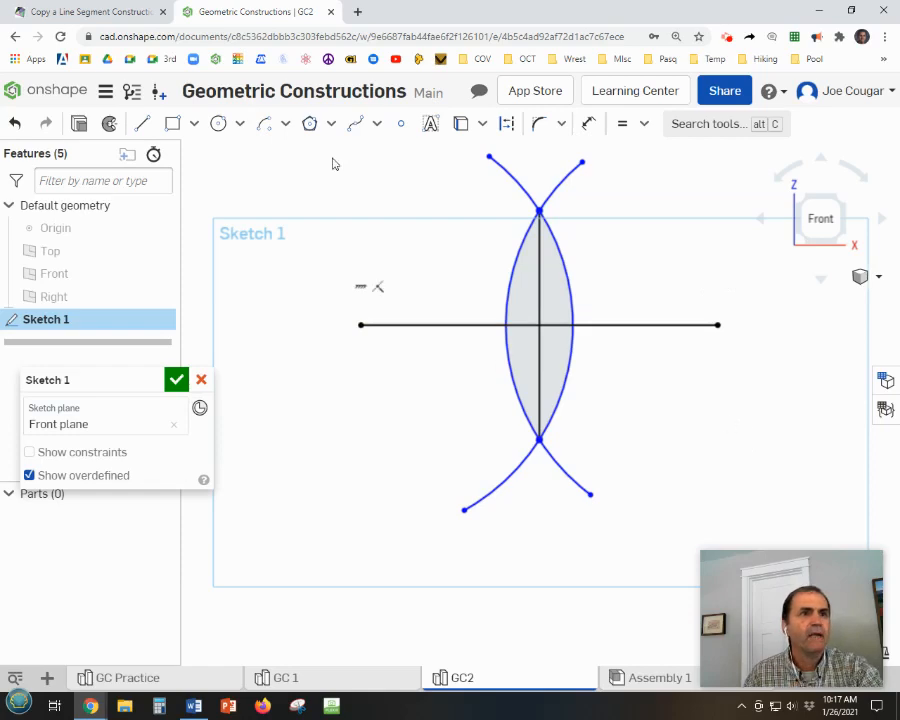
{"action": "left_click", "coordinate": [430, 123]}
{"action": "left_click", "coordinate": [338, 218]}
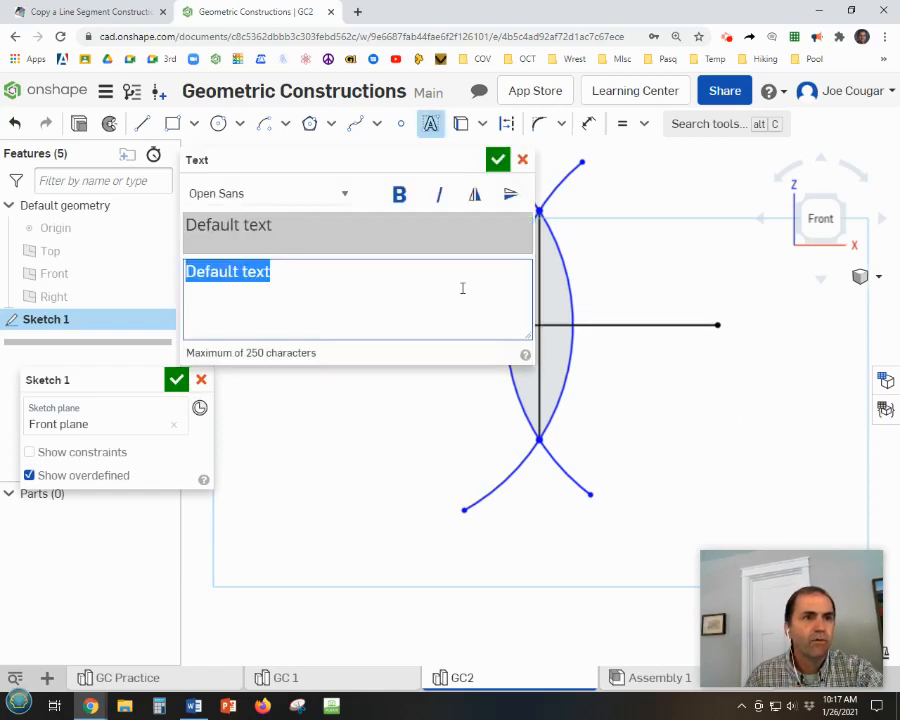
{"action": "left_click", "coordinate": [522, 159]}
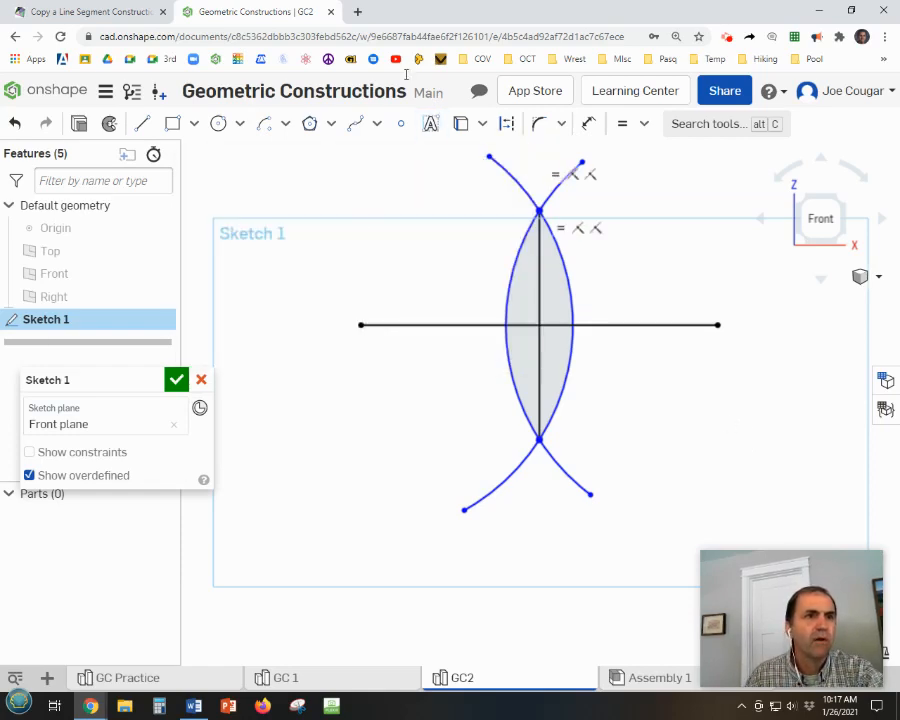
Step: Add a sketch text with the author's initial and capitalized surname above the line, left of the arcs, and finish the sketch
{"action": "left_click", "coordinate": [428, 134]}
{"action": "mouse_move", "coordinate": [377, 227]}
{"action": "left_mouse_down"}
{"action": "mouse_move", "coordinate": [438, 253]}
{"action": "mouse_move", "coordinate": [507, 262]}
{"action": "left_mouse_up"}
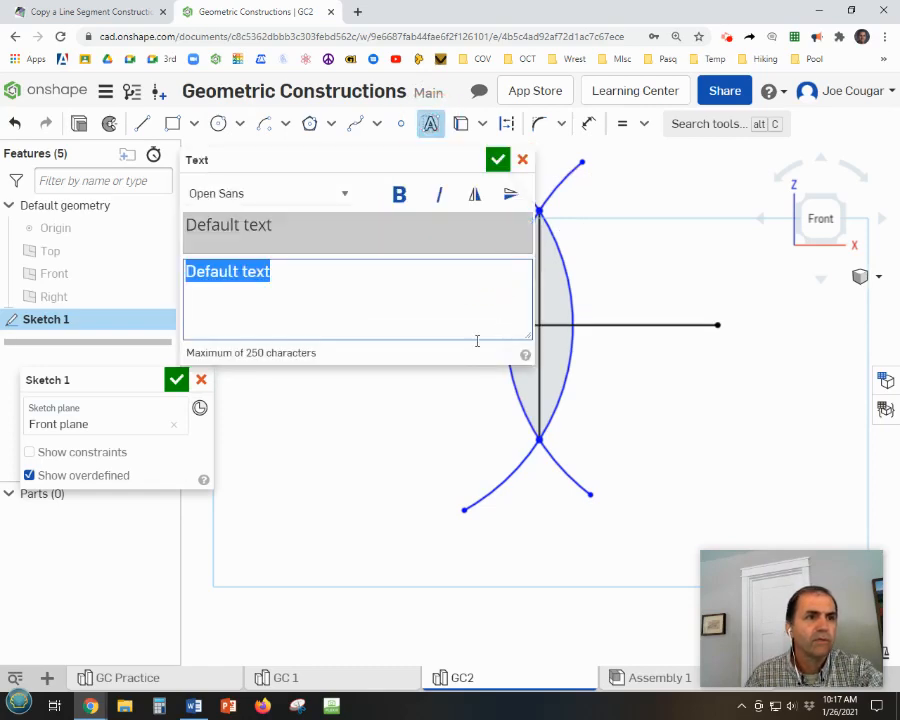
{"action": "type", "text": "J cou"}
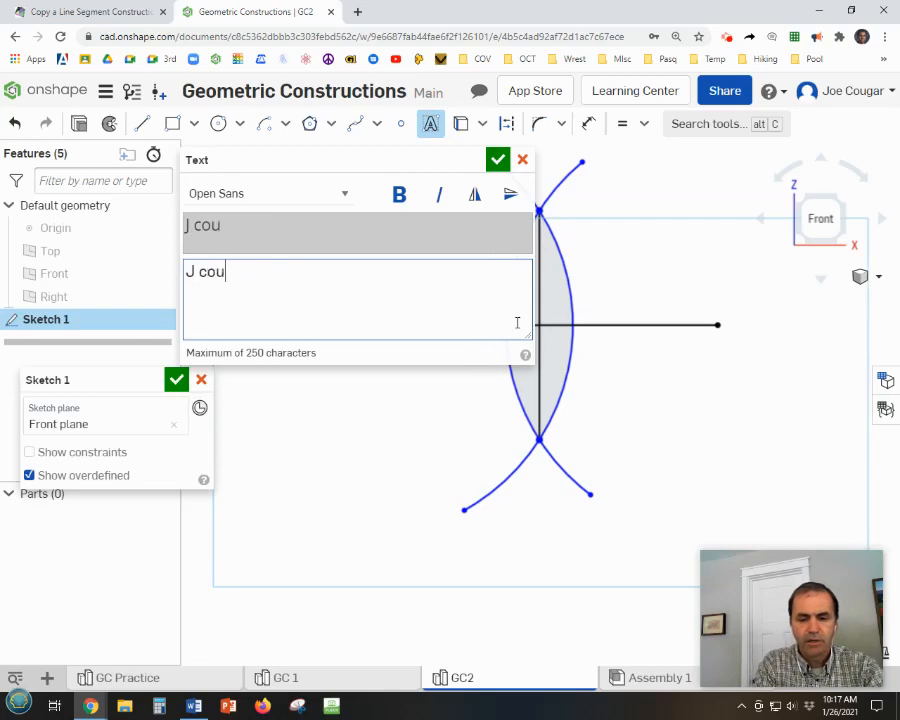
{"action": "type", "text": "gar"}
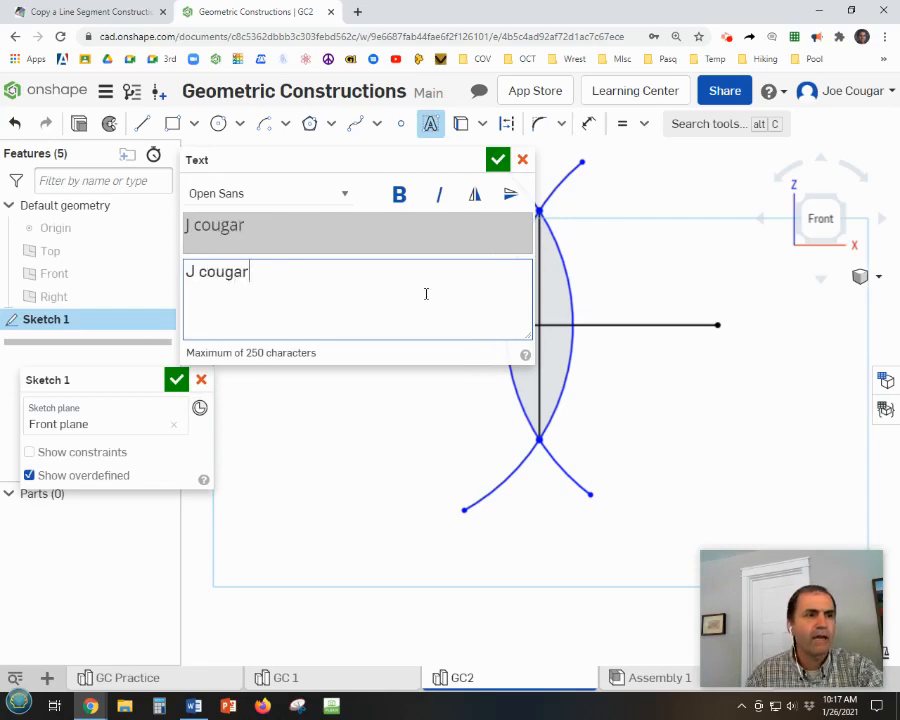
{"action": "left_click_drag", "start_coordinate": [199, 272], "coordinate": [208, 272]}
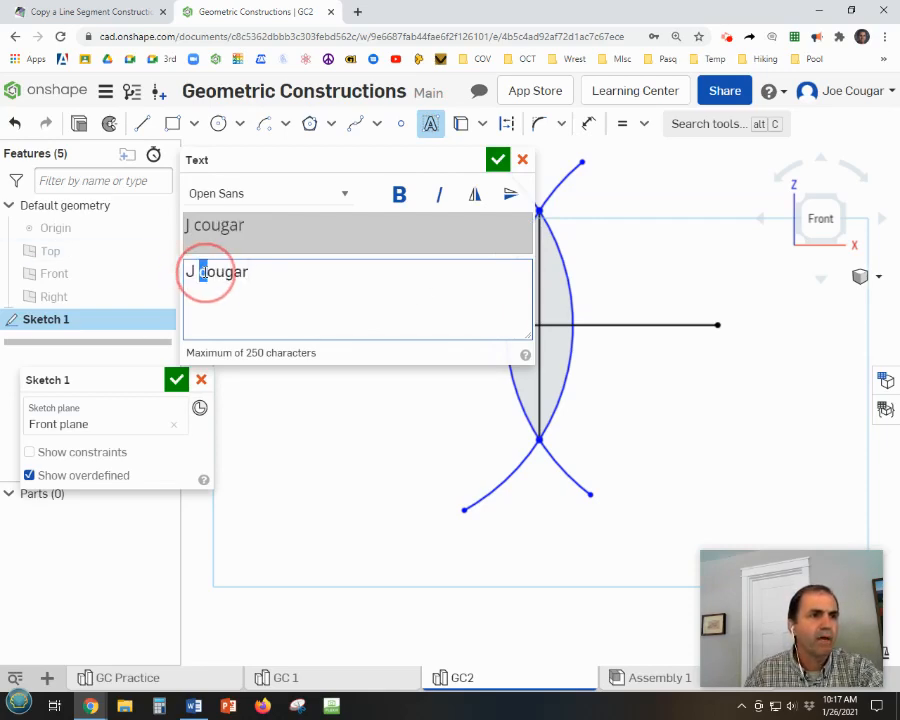
{"action": "type", "text": "C"}
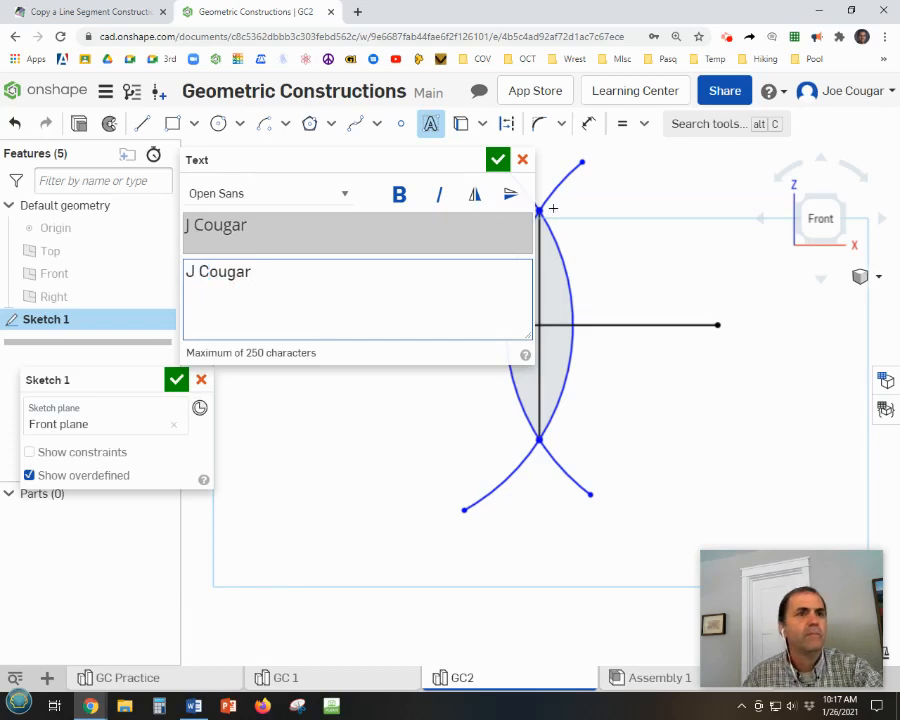
{"action": "left_click", "coordinate": [497, 159]}
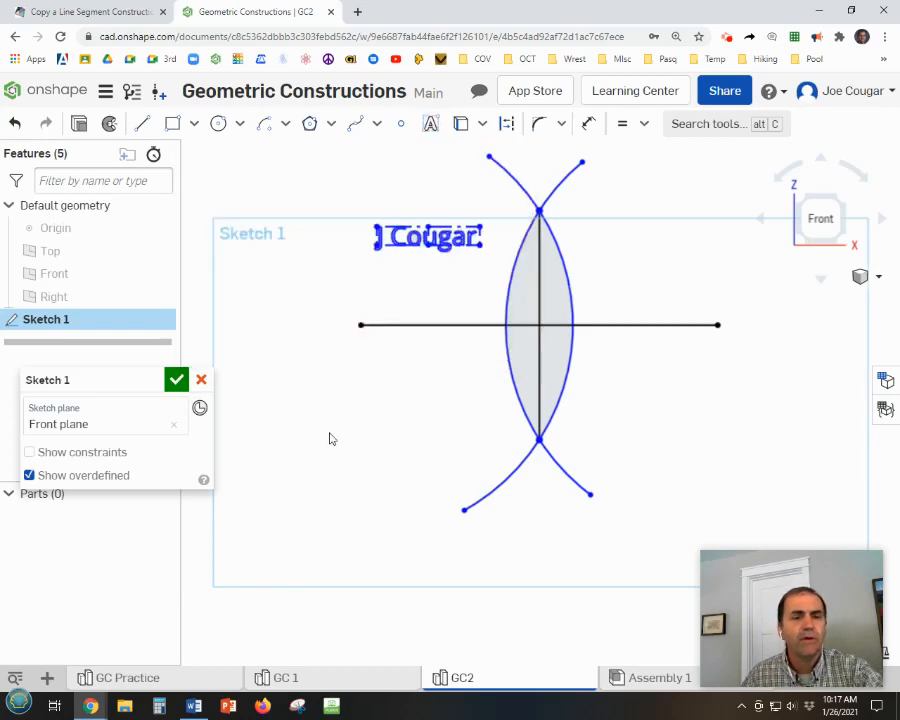
{"action": "left_click", "coordinate": [176, 379]}
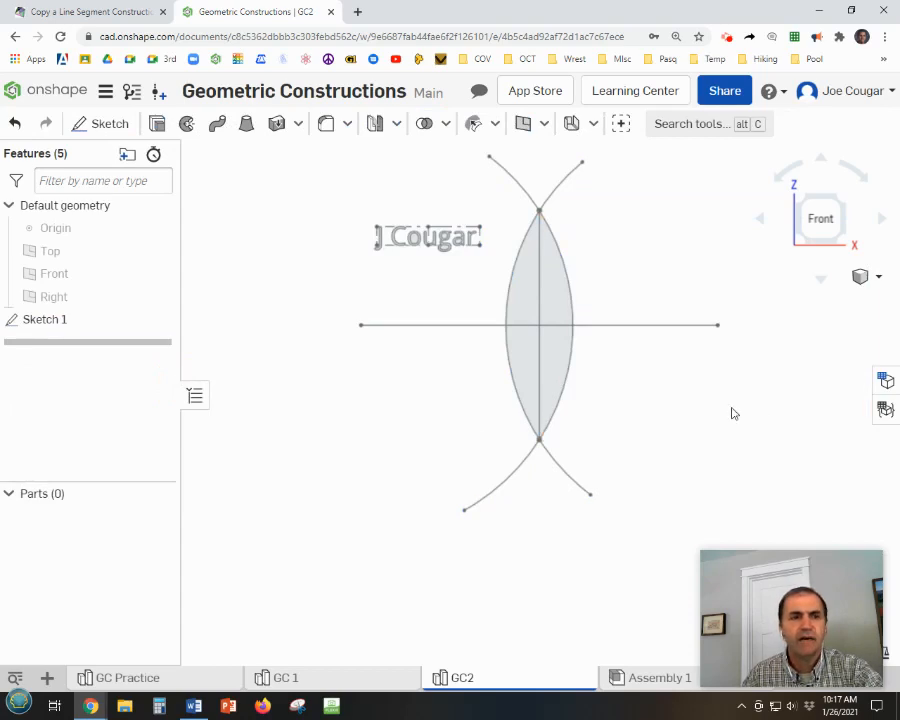
Step: Create a new Part Studio in the Geometric Constructions document and rename it GC3
{"action": "right_click_drag", "start_coordinate": [733, 412], "coordinate": [674, 428]}
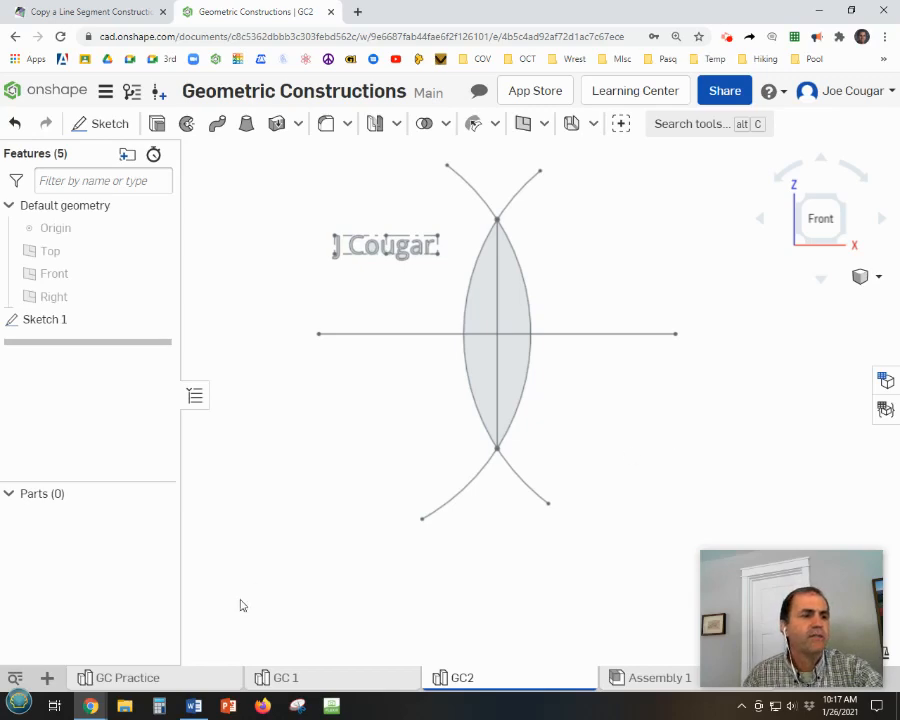
{"action": "left_click", "coordinate": [47, 678]}
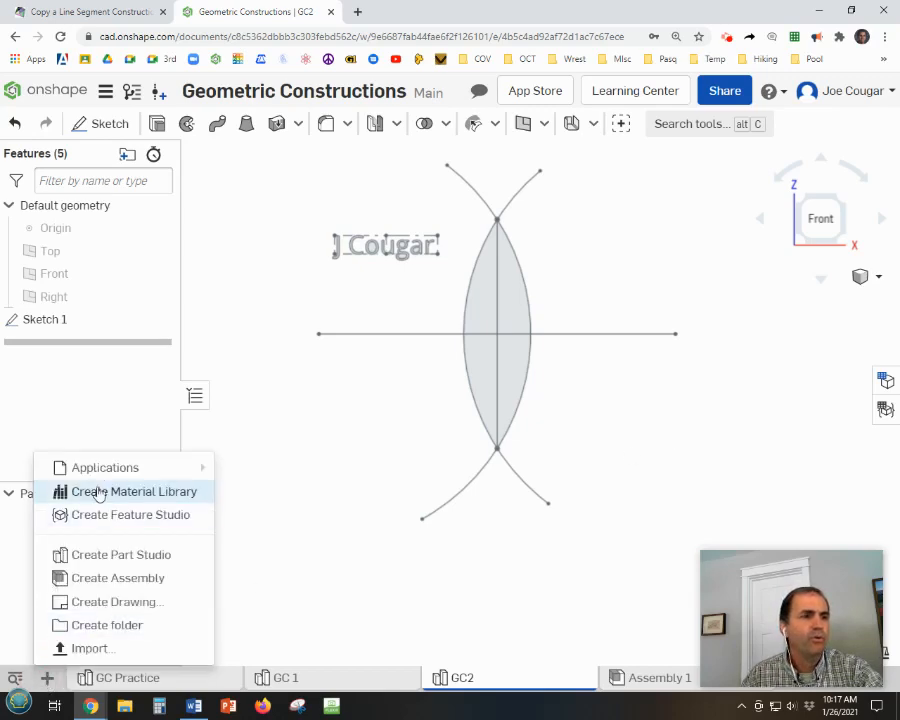
{"action": "left_click", "coordinate": [104, 555]}
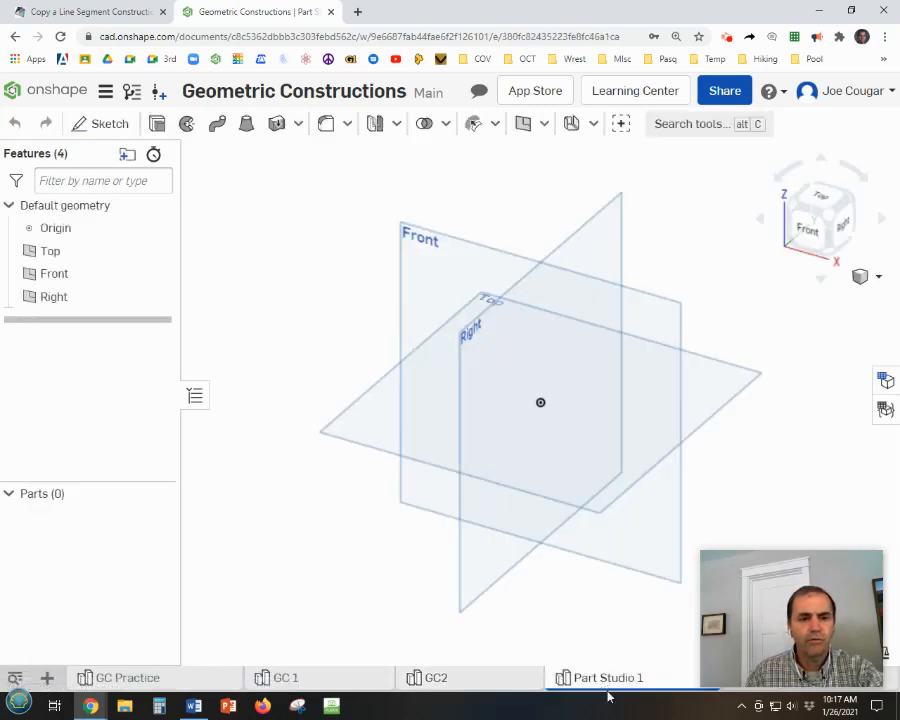
{"action": "right_click", "coordinate": [580, 678]}
{"action": "left_click", "coordinate": [579, 540]}
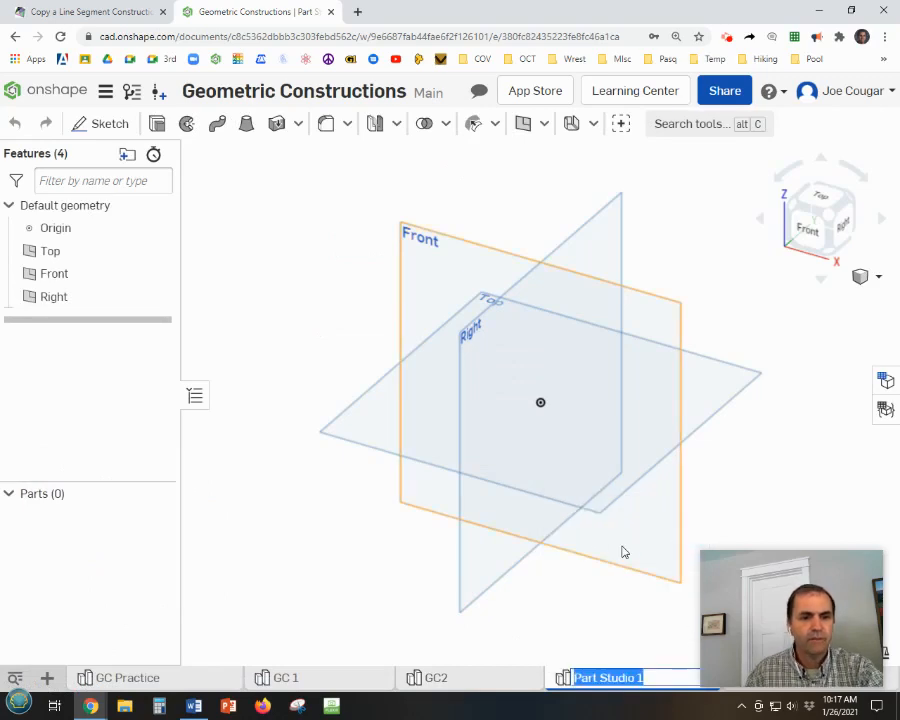
{"action": "type", "text": "GC"}
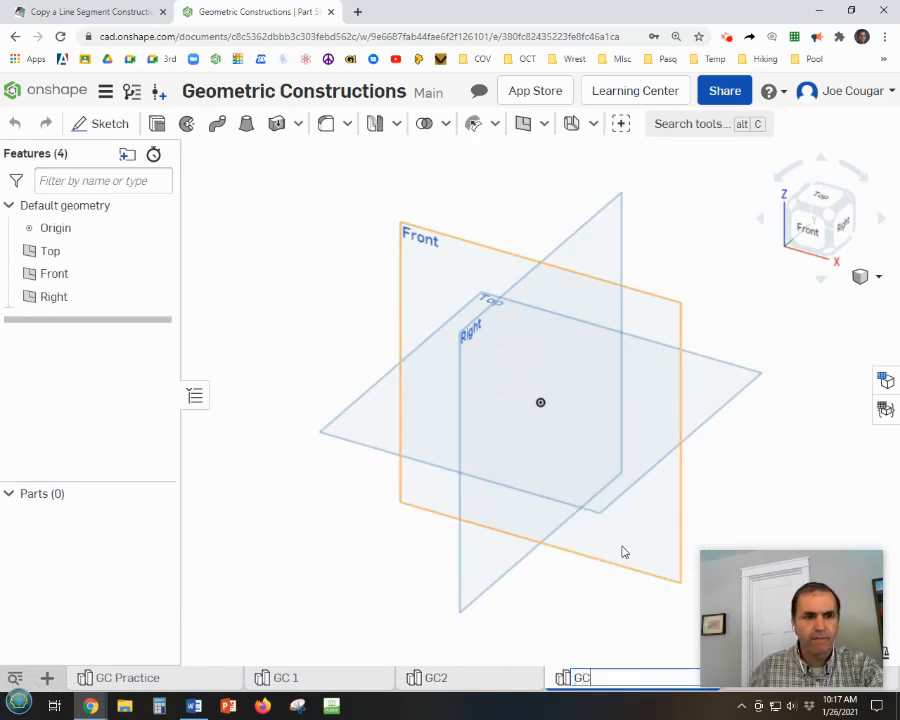
{"action": "type", "text": "3"}
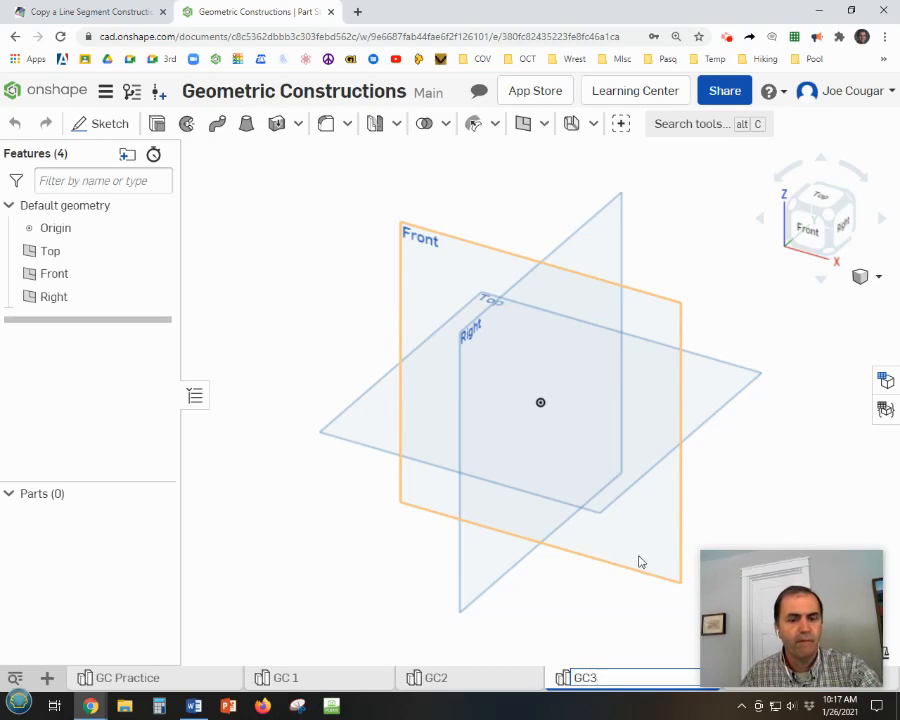
{"action": "key", "text": "Return"}
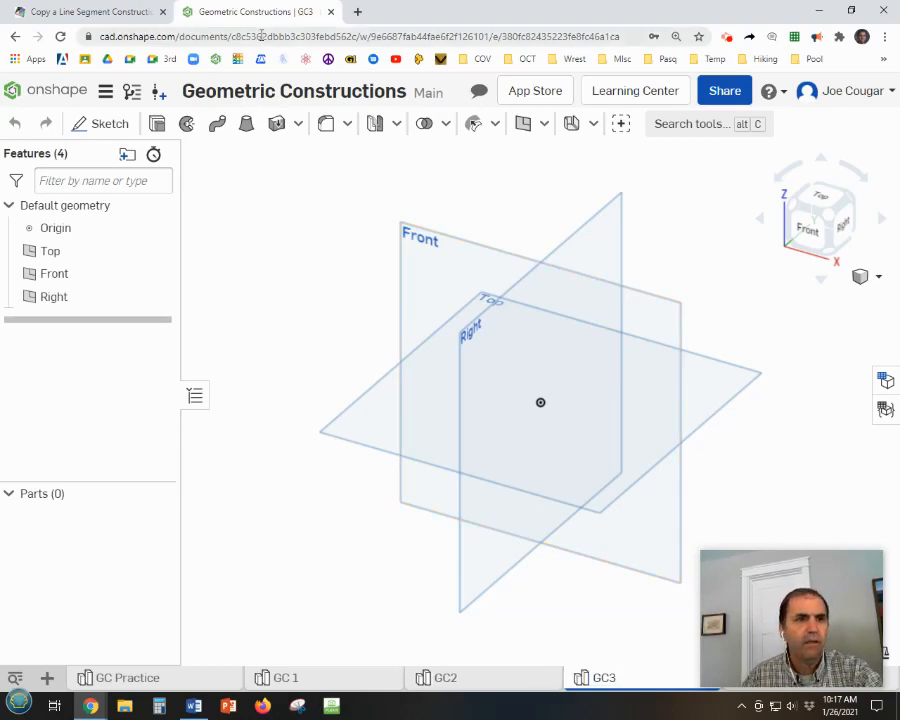
Step: Start a sketch on the Front plane, hide the default planes and the origin, and view the sketch plane straight on
{"action": "right_click", "coordinate": [412, 233]}
{"action": "left_click", "coordinate": [470, 242]}
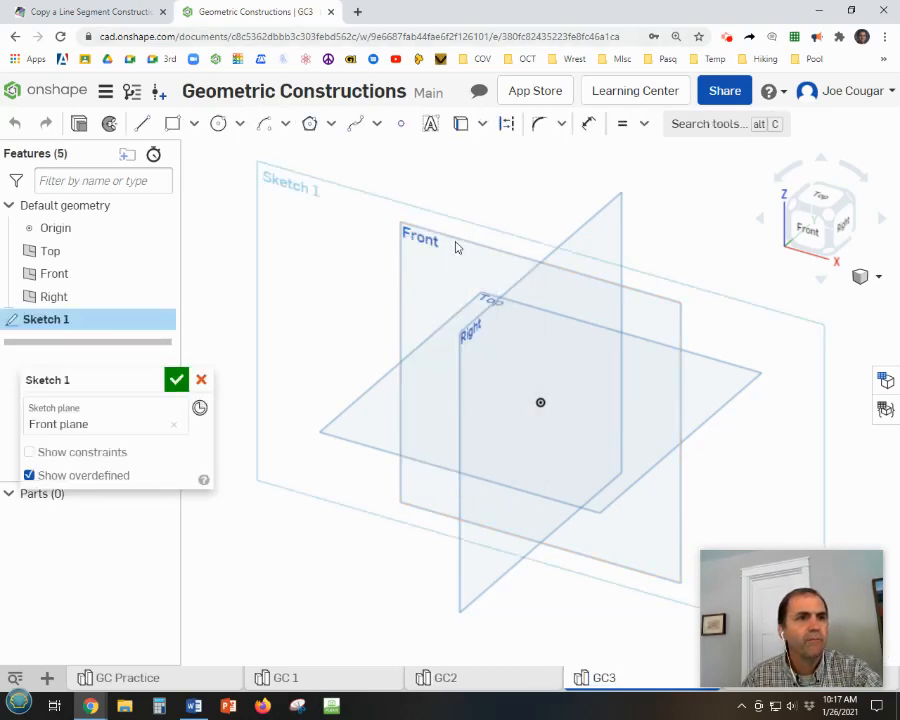
{"action": "key", "text": "p"}
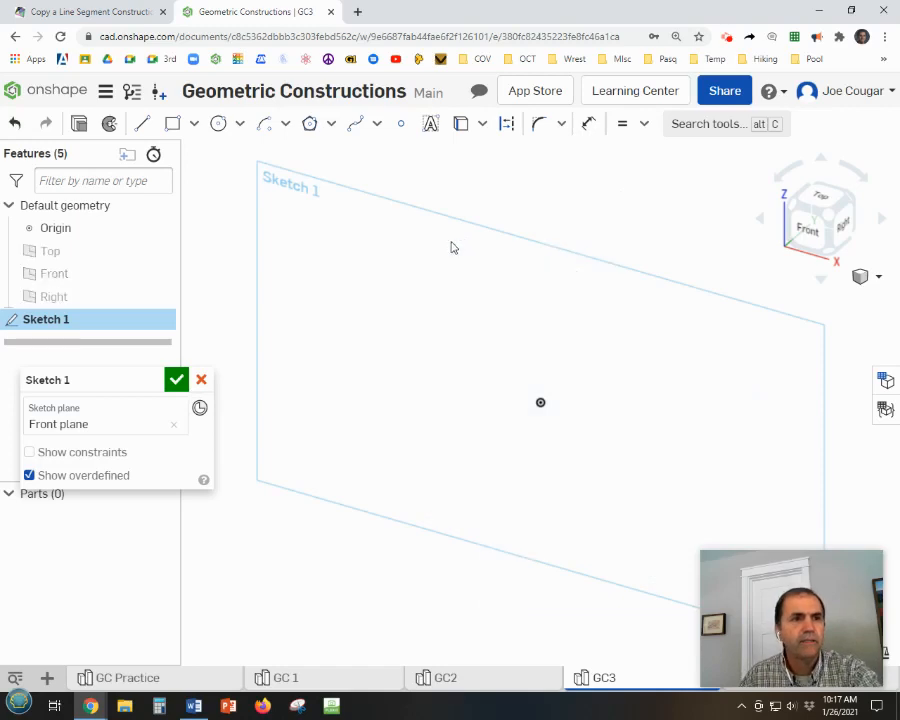
{"action": "key", "text": "n"}
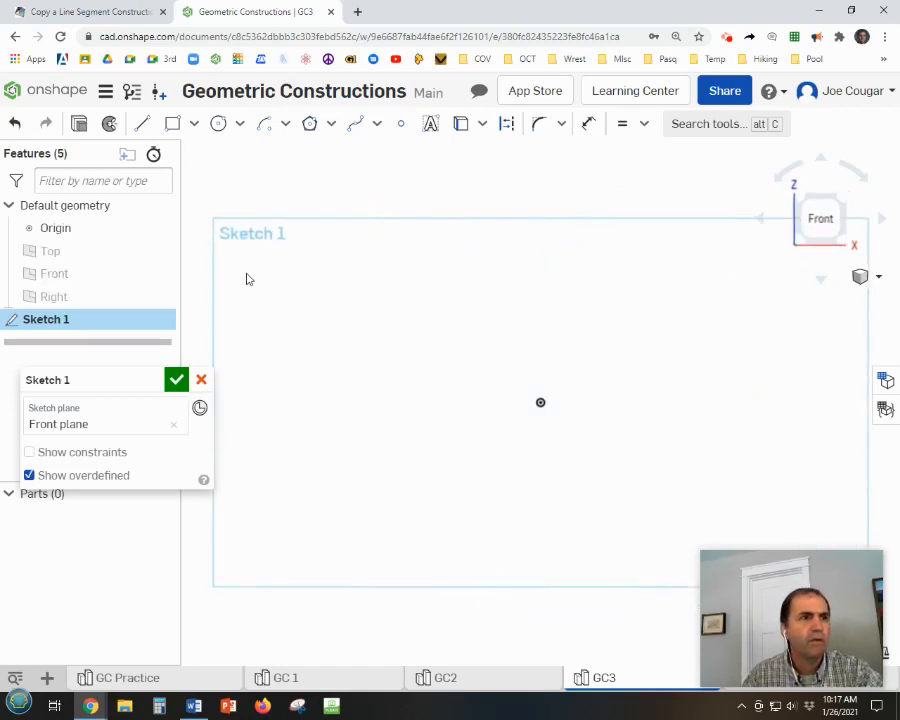
{"action": "left_click", "coordinate": [158, 229]}
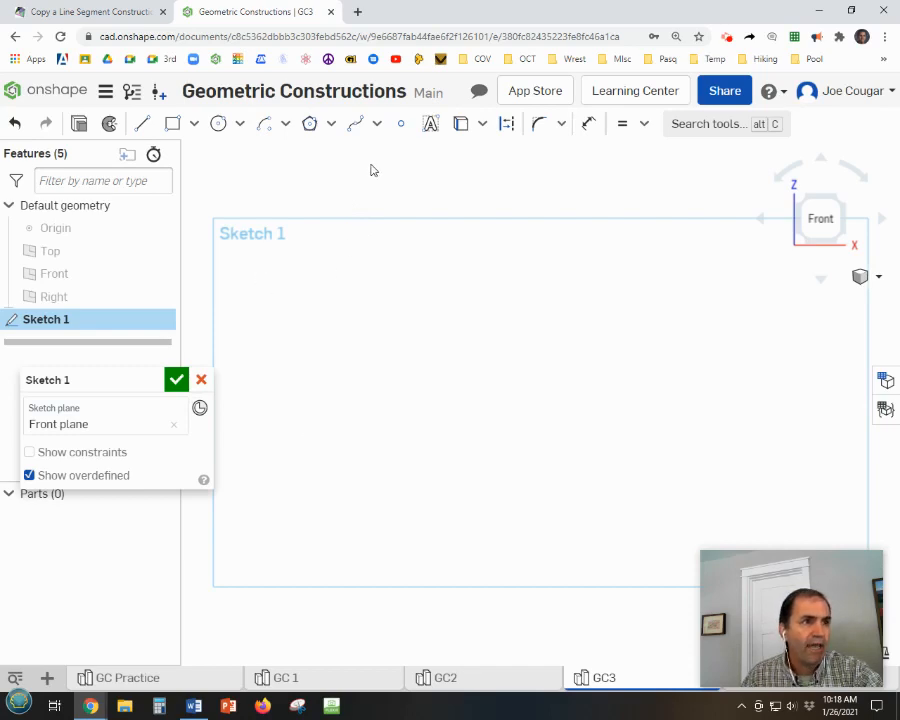
Step: Draw a long horizontal line across the upper part of the sketch and lock it in place with the Fix constraint
{"action": "left_click", "coordinate": [142, 123]}
{"action": "left_click_drag", "start_coordinate": [320, 317], "coordinate": [765, 342]}
{"action": "key", "text": "Escape"}
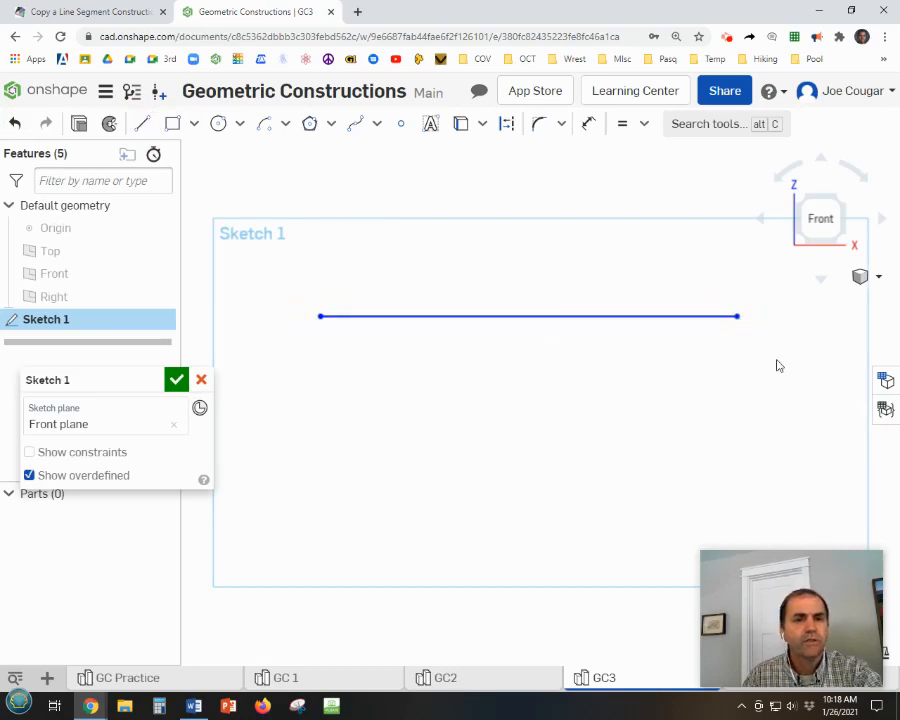
{"action": "left_click", "coordinate": [644, 126]}
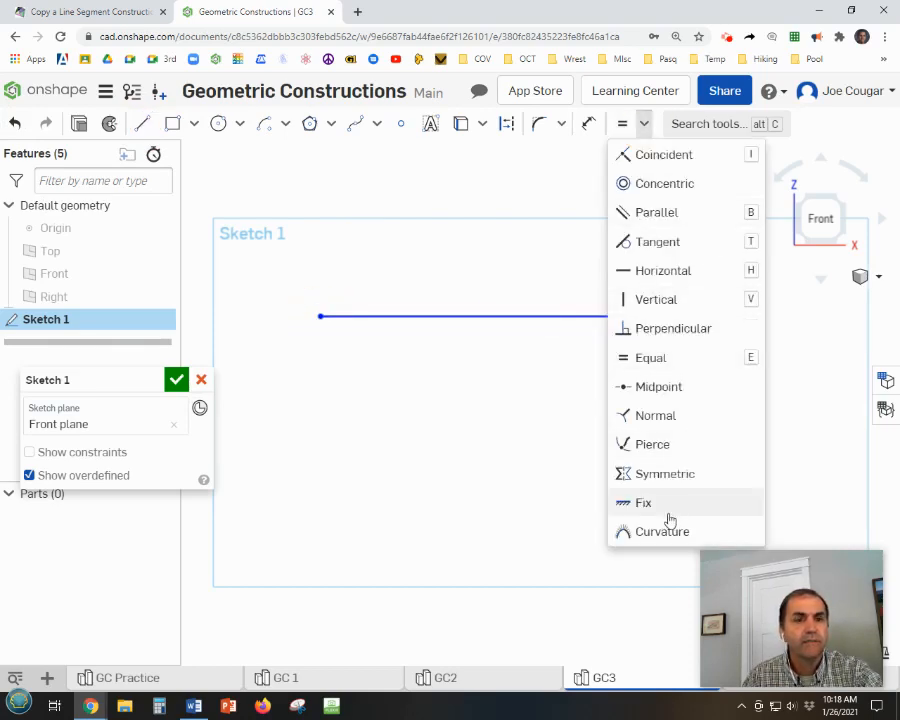
{"action": "left_click", "coordinate": [666, 502]}
{"action": "left_click", "coordinate": [740, 318]}
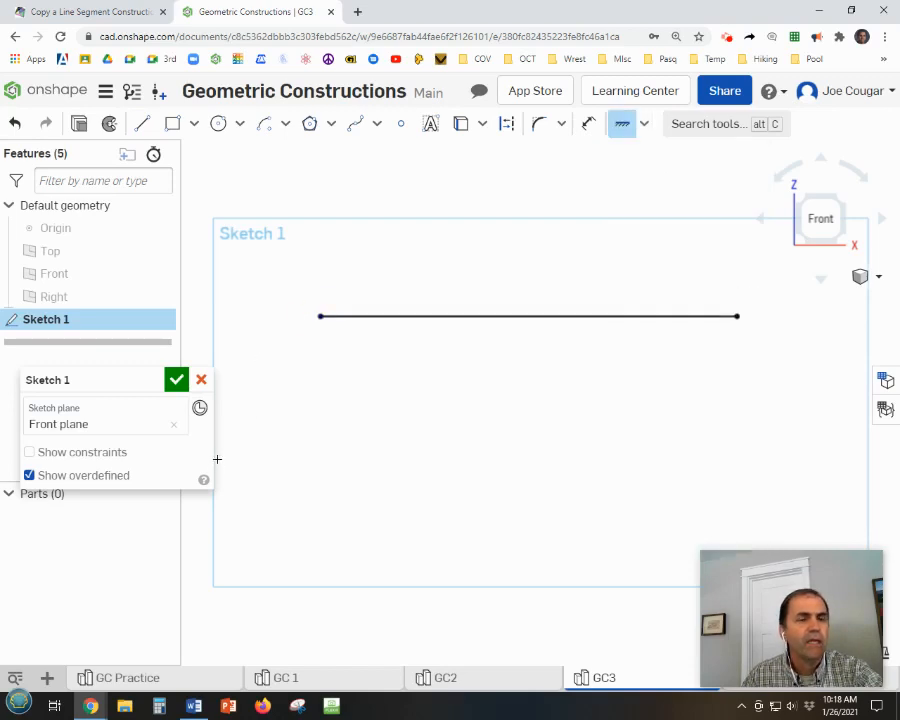
{"action": "key", "text": "Escape"}
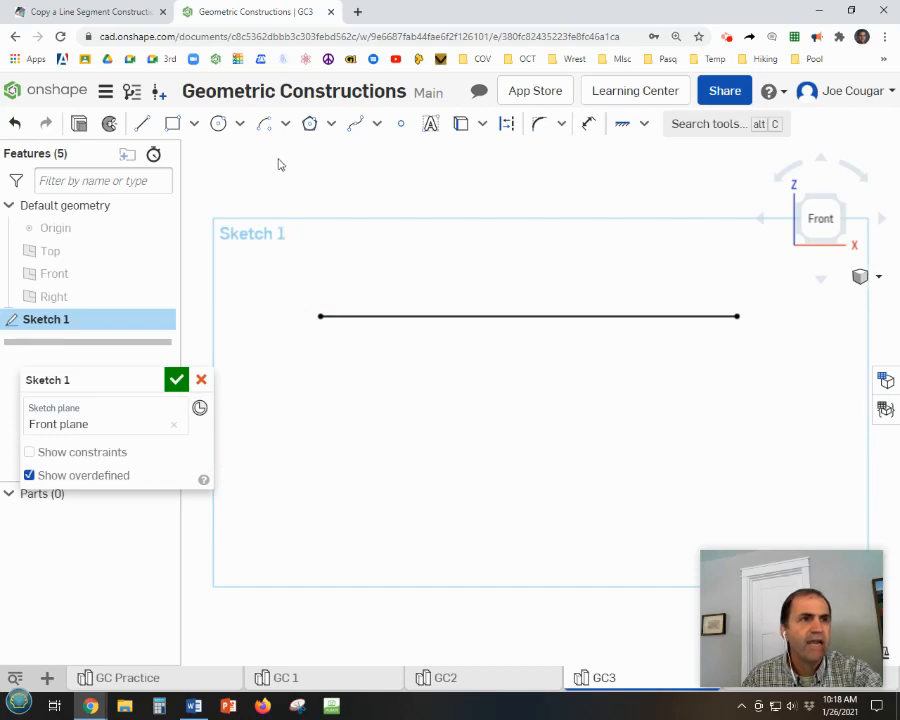
Step: Place a sketch point on the line, to the left of its midpoint, and fix it in place
{"action": "left_click", "coordinate": [403, 127]}
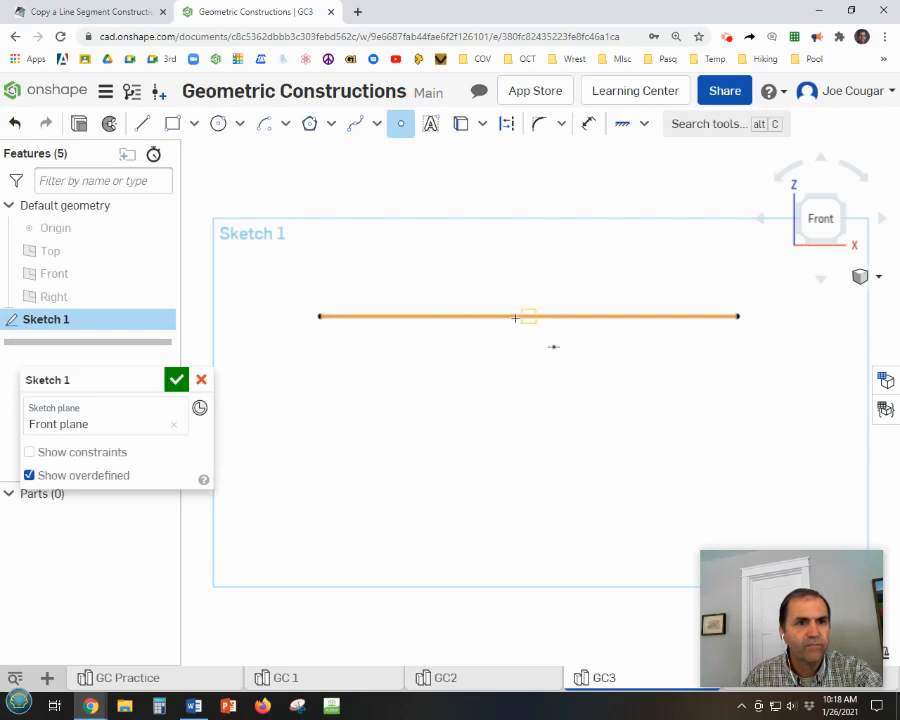
{"action": "left_click", "coordinate": [460, 315]}
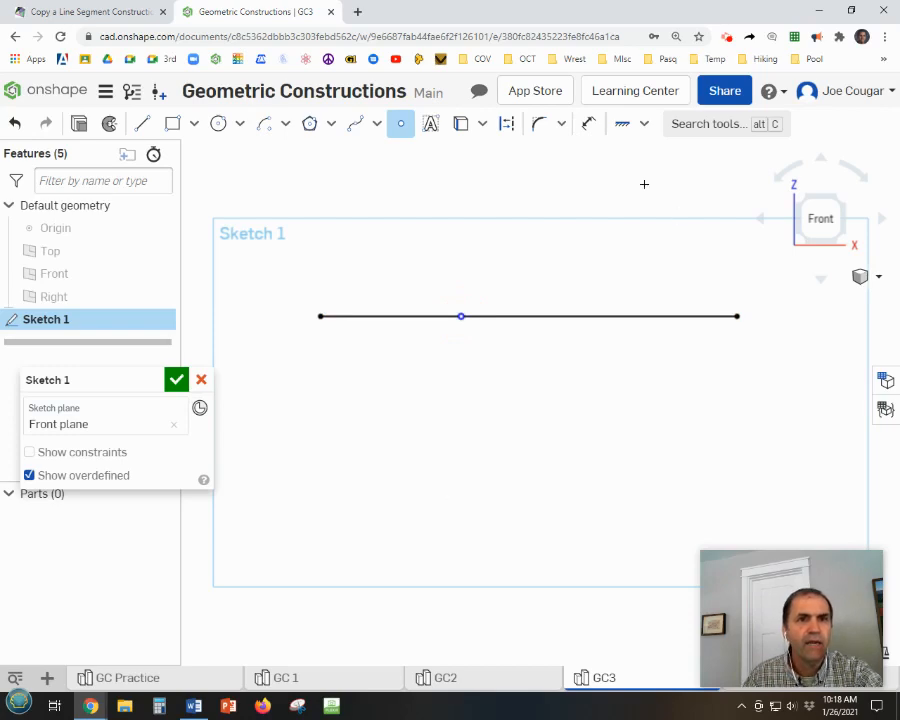
{"action": "left_click", "coordinate": [621, 124]}
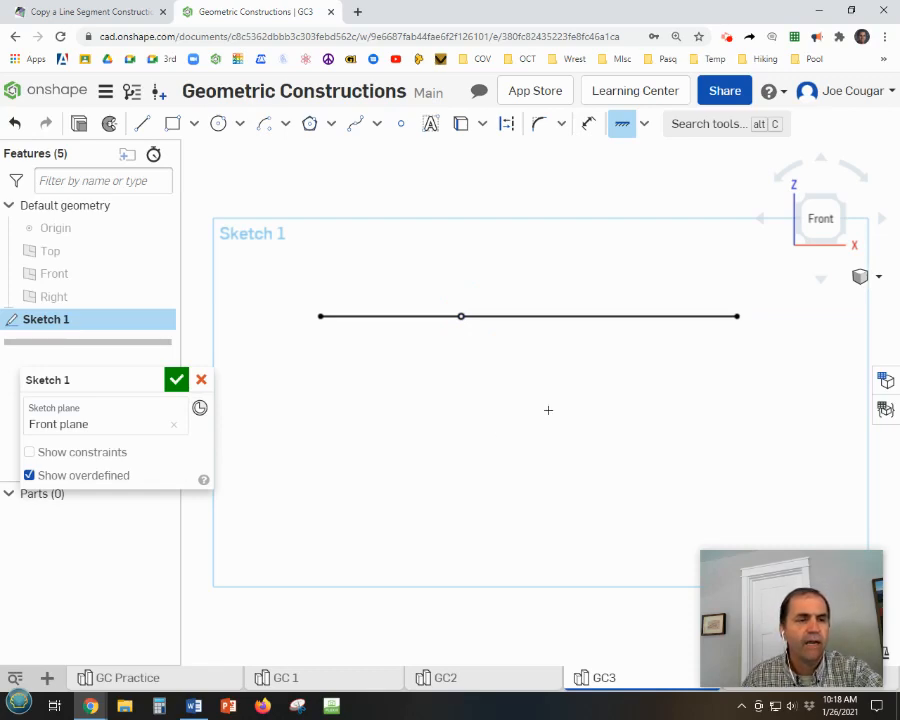
Step: Switch to the Maths Is Fun site, open the "Perpendicular to a Point on a Line" construction and play its first part
{"action": "left_click", "coordinate": [81, 16]}
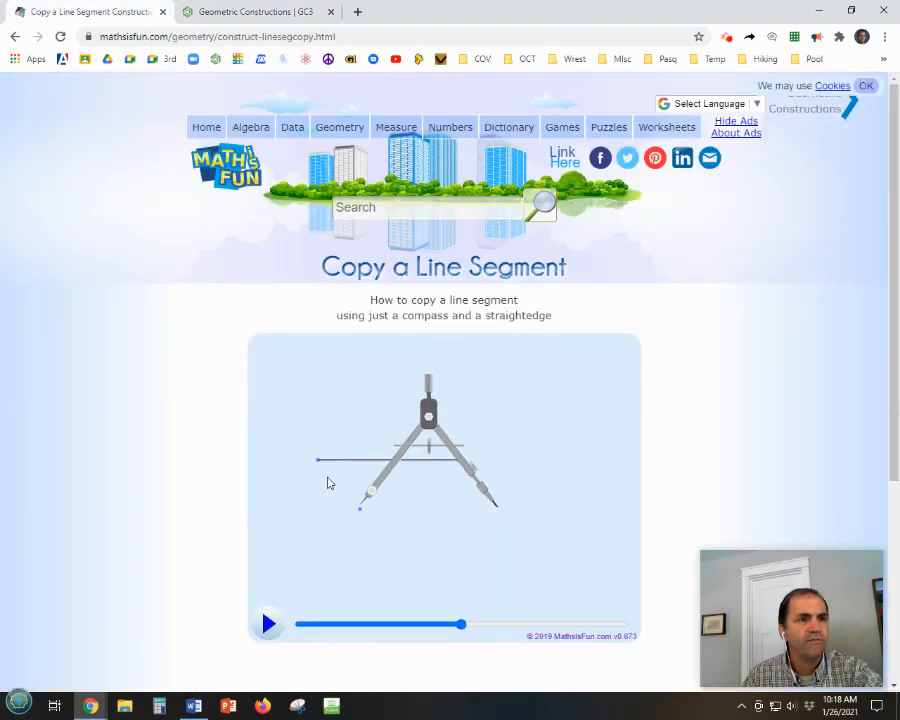
{"action": "left_click", "coordinate": [15, 37]}
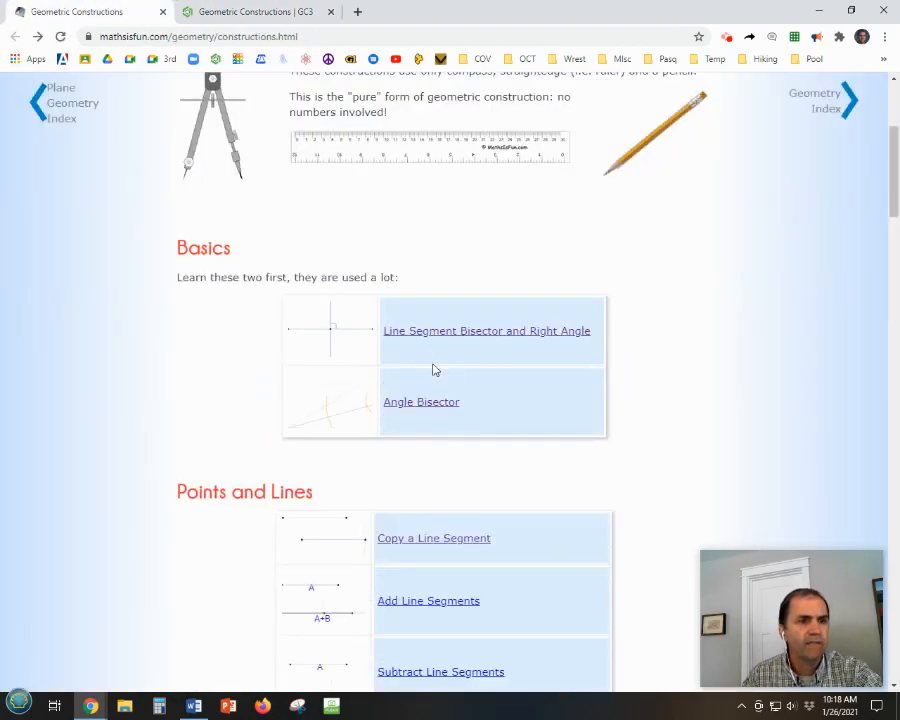
{"action": "scroll", "coordinate": [434, 374], "scroll_direction": "down", "scroll_amount": 5}
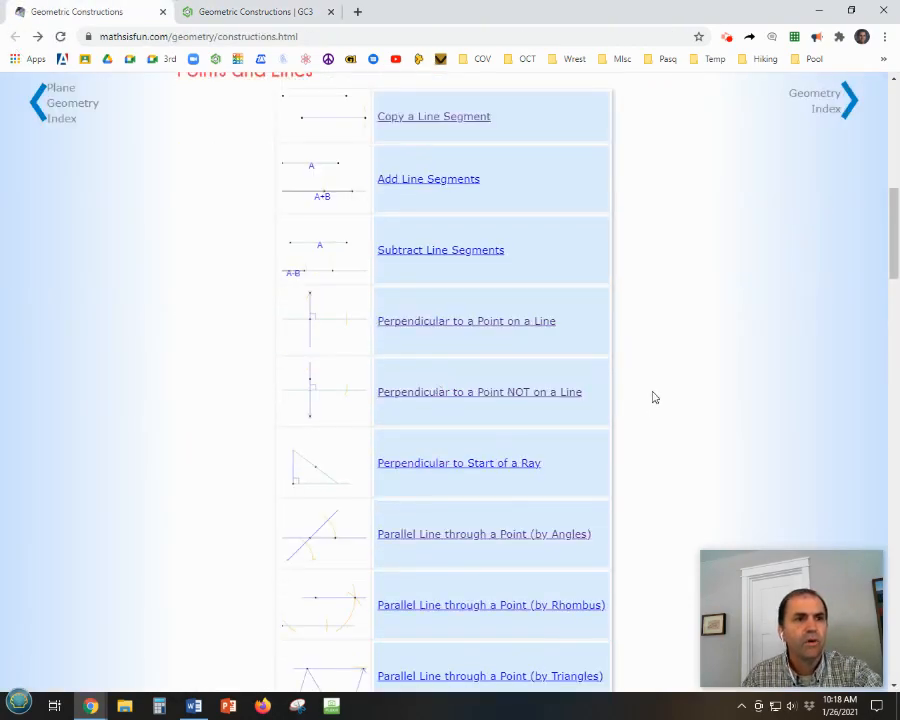
{"action": "left_click", "coordinate": [468, 321]}
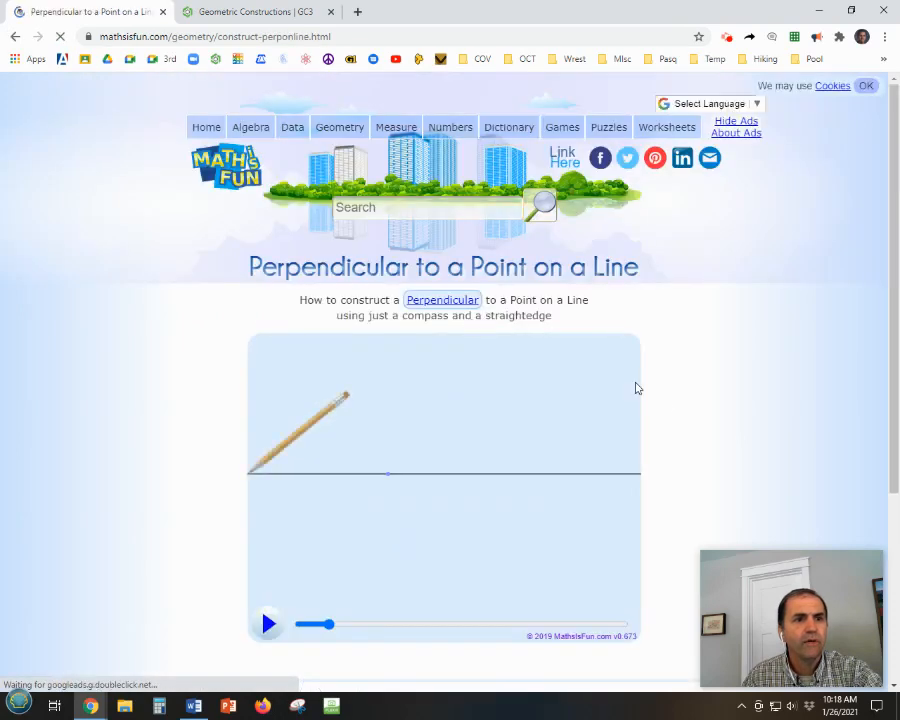
{"action": "left_click", "coordinate": [268, 624]}
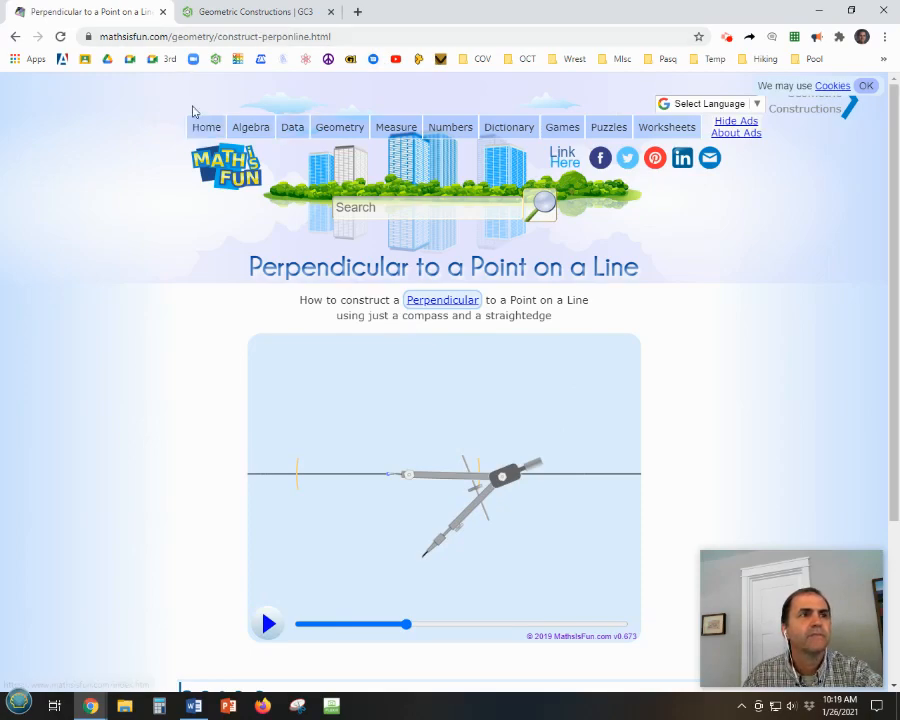
Step: Back in the Onshape GC3 sketch, draw two arcs centred on the line's point, crossing the line at radii about 2.08 left and 1.96 right
{"action": "left_click", "coordinate": [218, 12]}
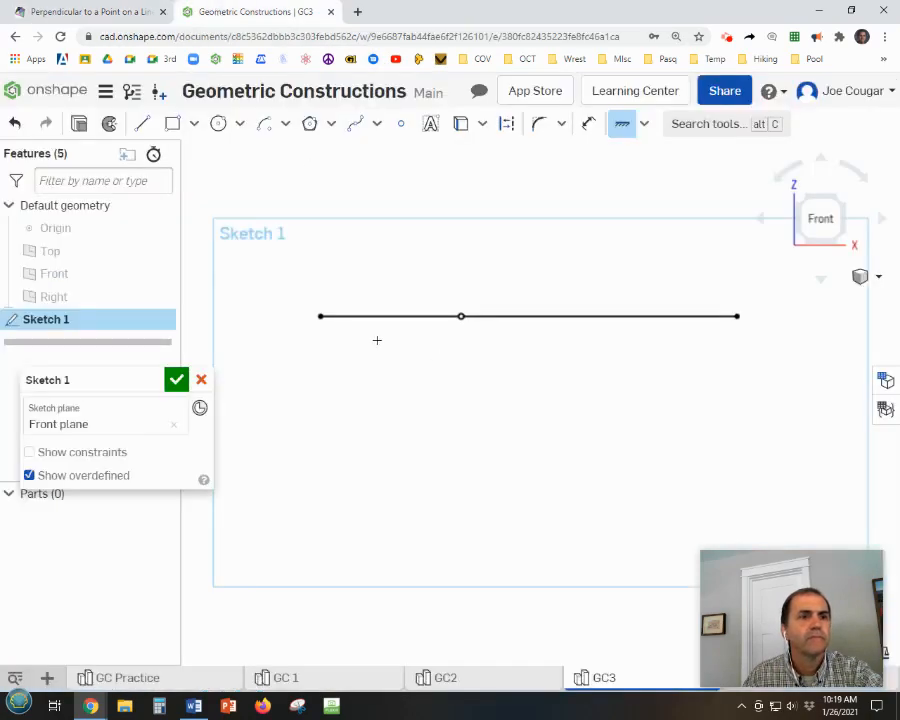
{"action": "left_click", "coordinate": [266, 128]}
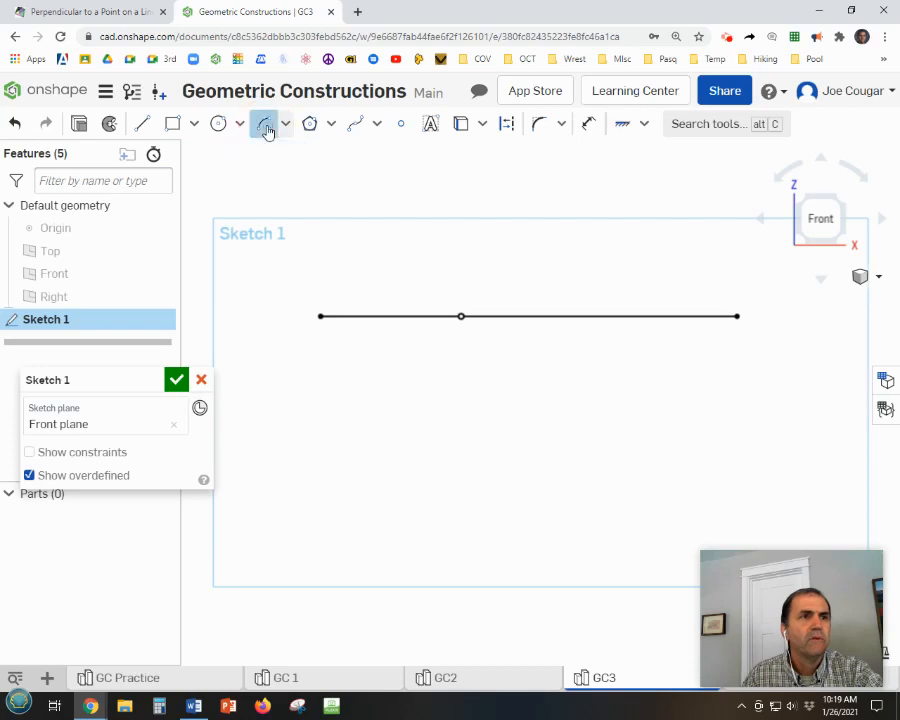
{"action": "left_click", "coordinate": [460, 316]}
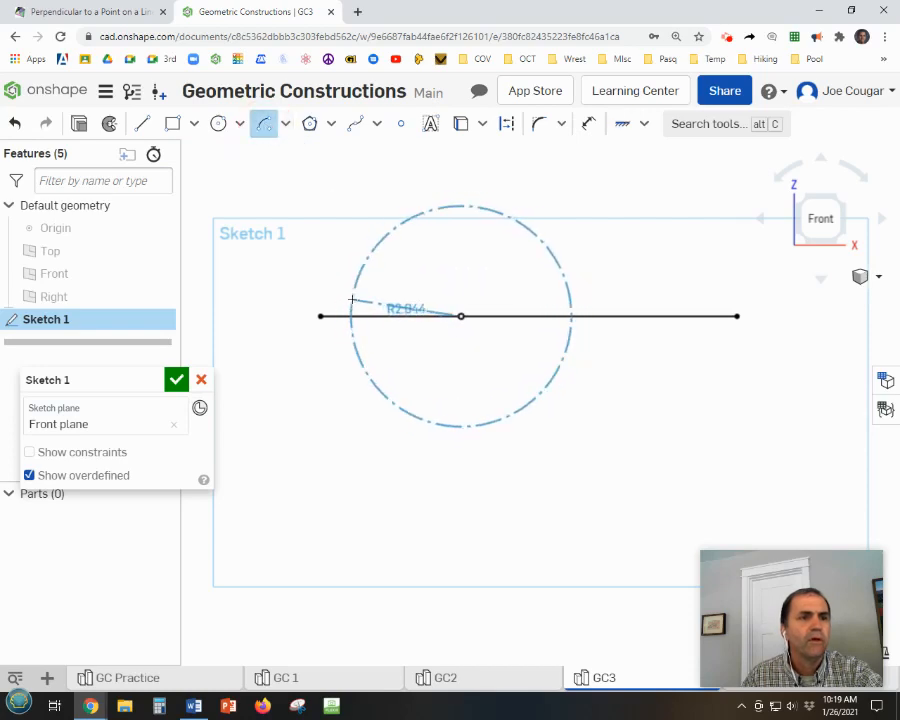
{"action": "left_click", "coordinate": [351, 291]}
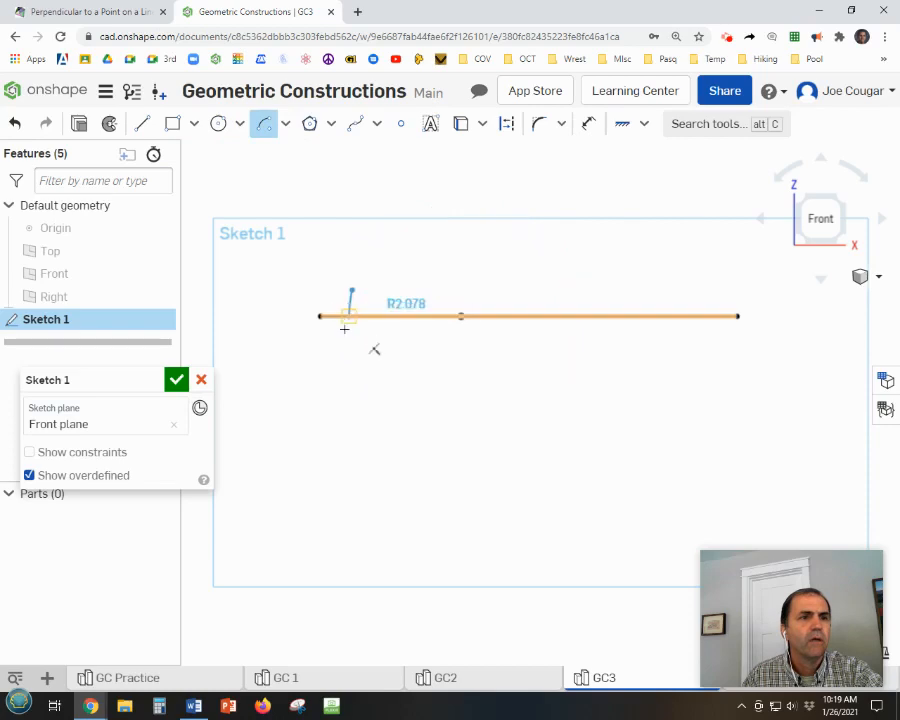
{"action": "left_click", "coordinate": [347, 350]}
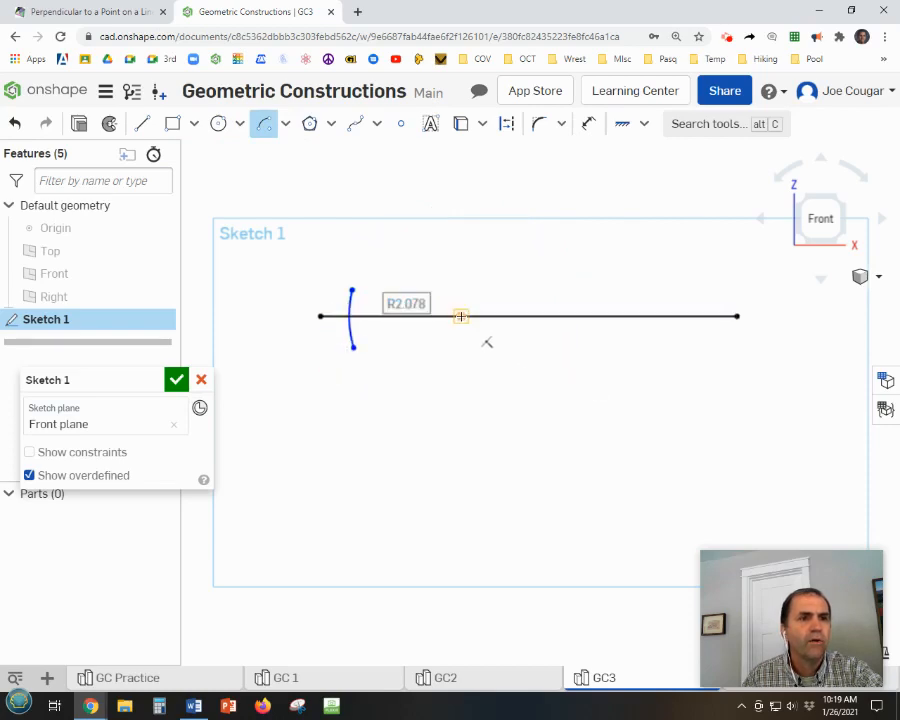
{"action": "left_click", "coordinate": [460, 316]}
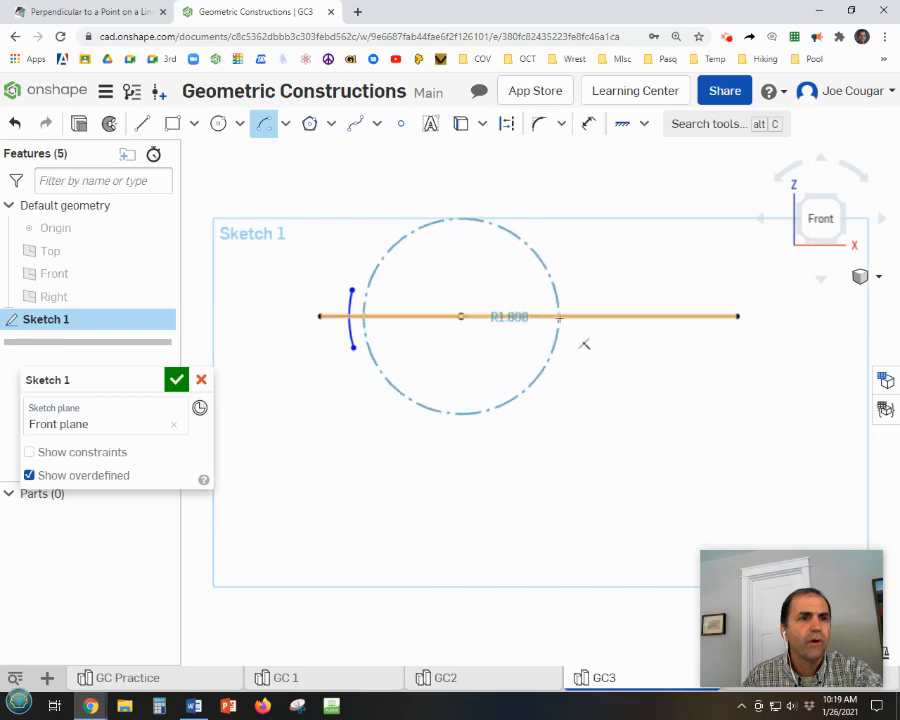
{"action": "left_click", "coordinate": [562, 284]}
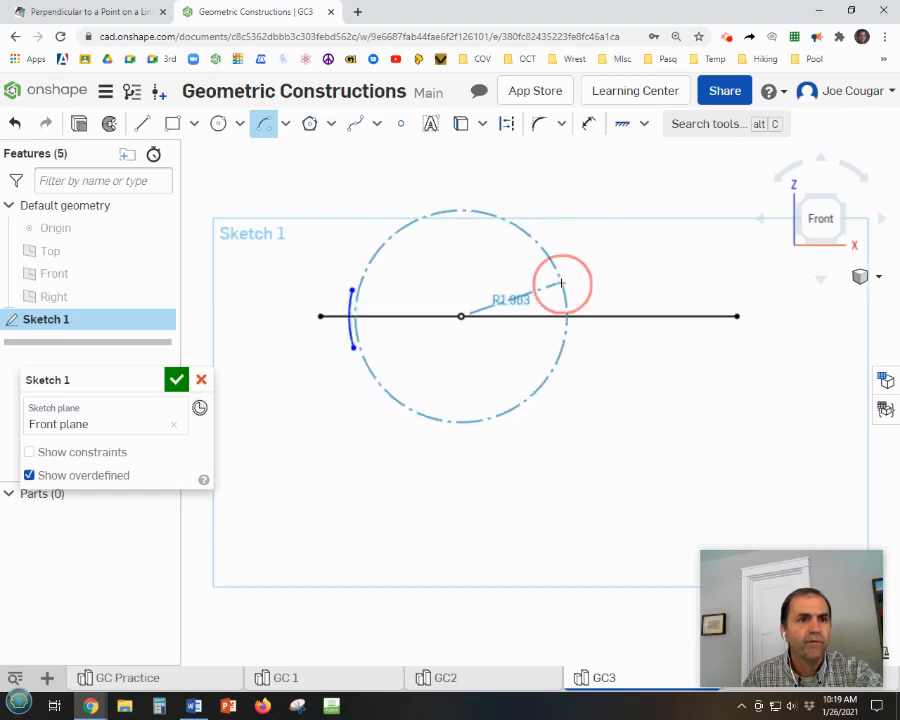
{"action": "left_click", "coordinate": [558, 358]}
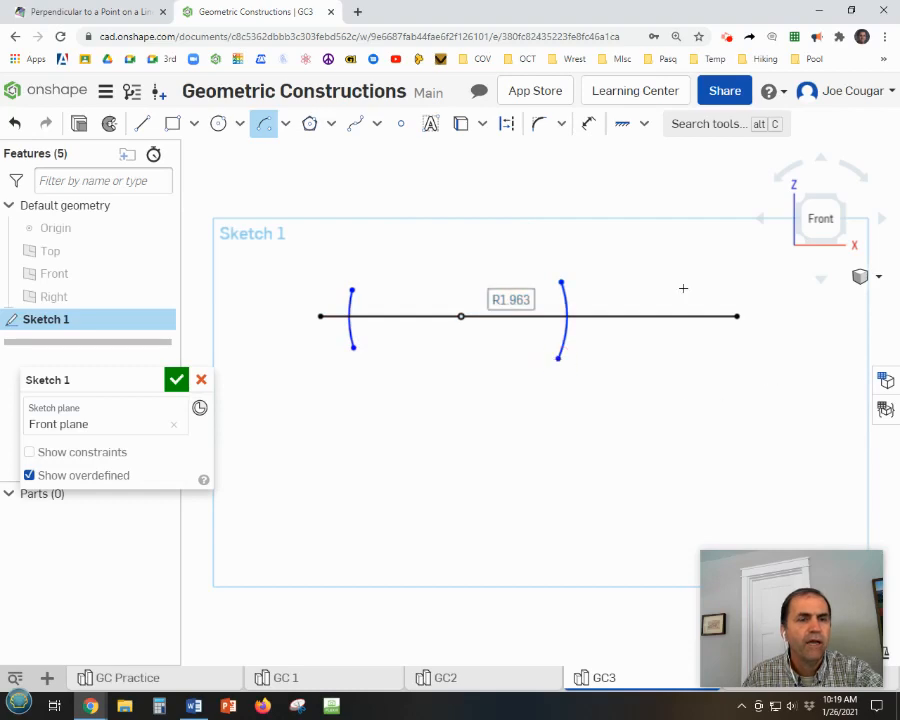
Step: Apply an Equal constraint to the two arcs on either side of the point
{"action": "left_click", "coordinate": [644, 124]}
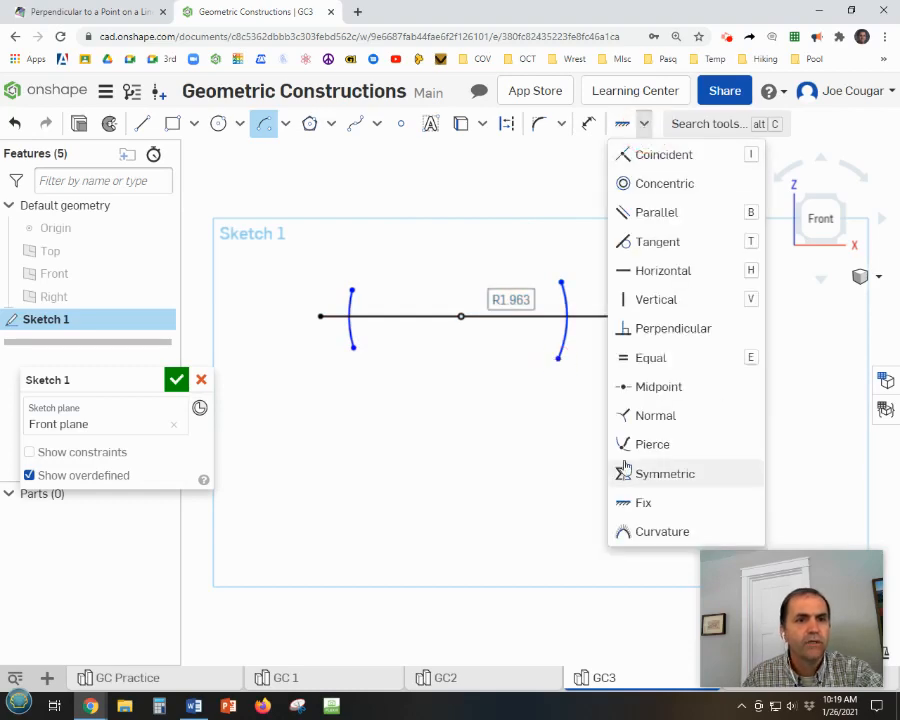
{"action": "left_click", "coordinate": [656, 372]}
{"action": "left_click", "coordinate": [563, 350]}
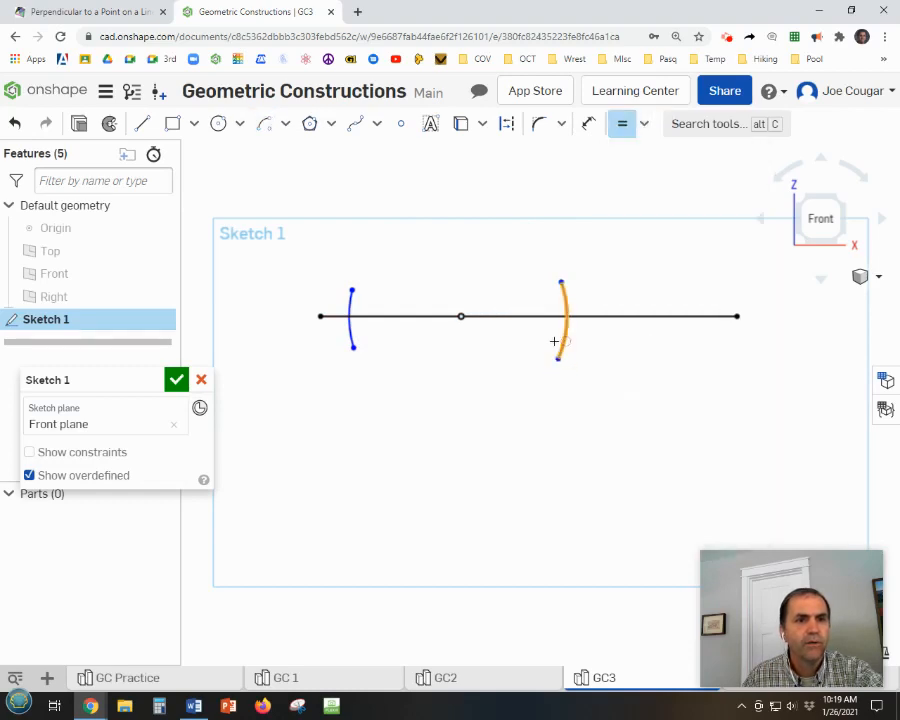
{"action": "left_click", "coordinate": [345, 333]}
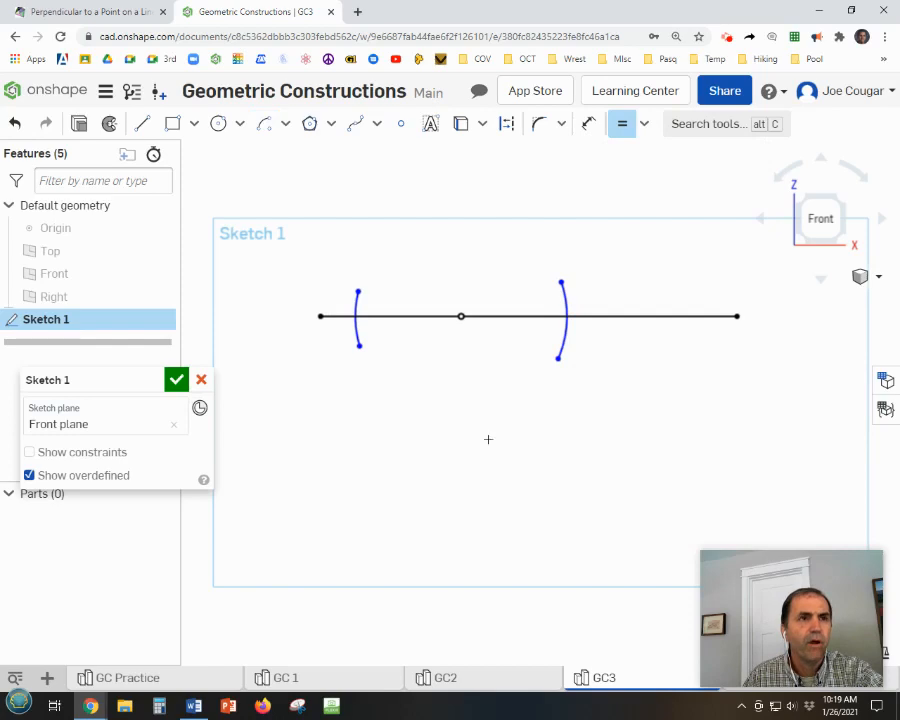
Step: Return to the Maths Is Fun page and play the rest of the perpendicular construction animation
{"action": "left_click", "coordinate": [95, 12]}
{"action": "left_click", "coordinate": [267, 624]}
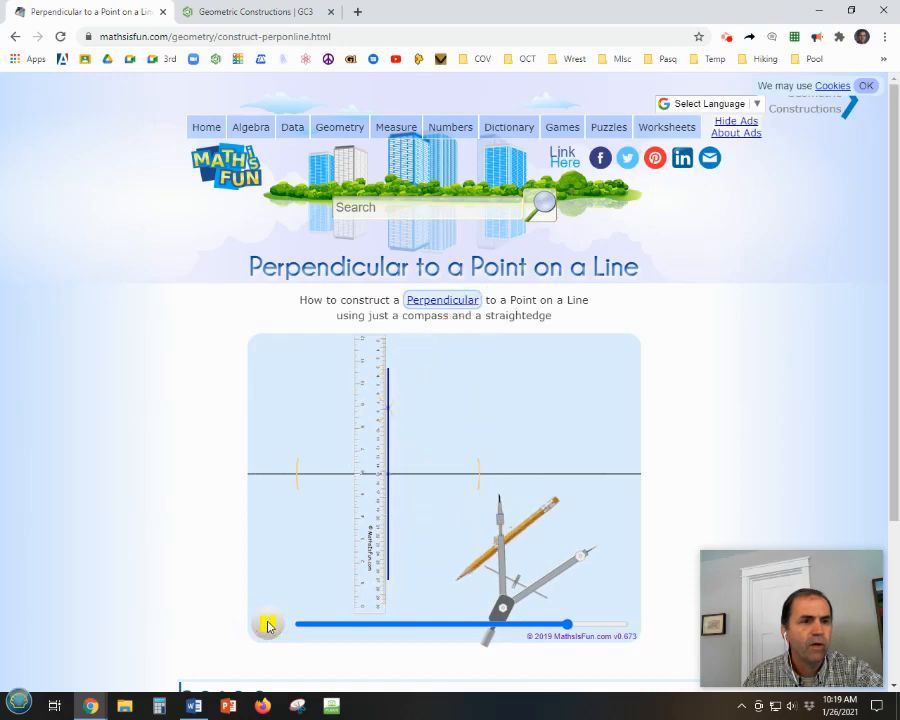
Step: Back in the Onshape GC3 sketch, draw an arc of radius about 2.589 above the line, centred where the right arc crosses it
{"action": "left_click", "coordinate": [241, 14]}
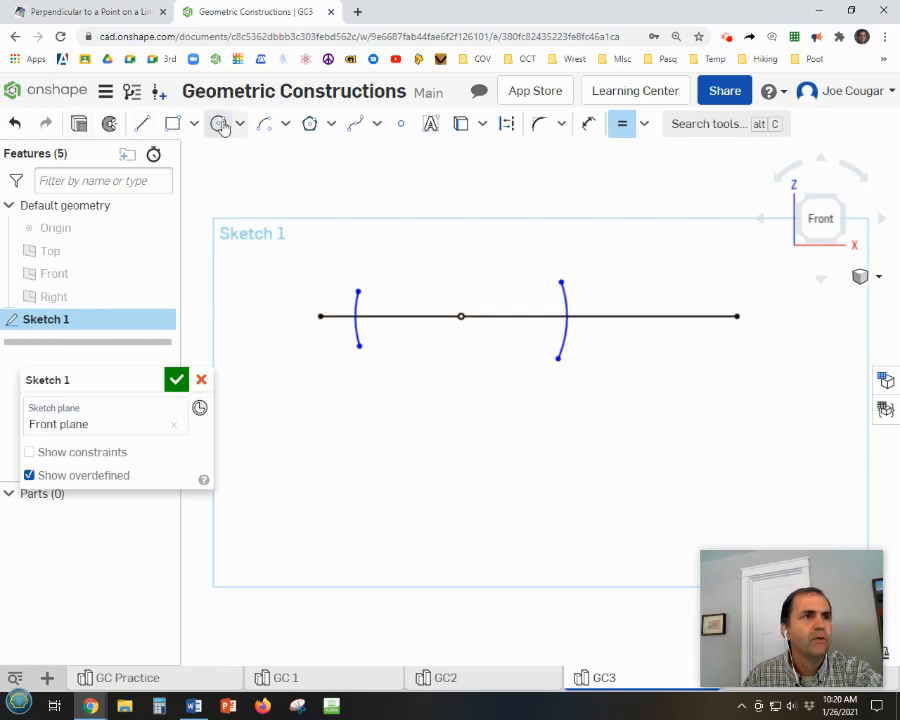
{"action": "left_click", "coordinate": [263, 124]}
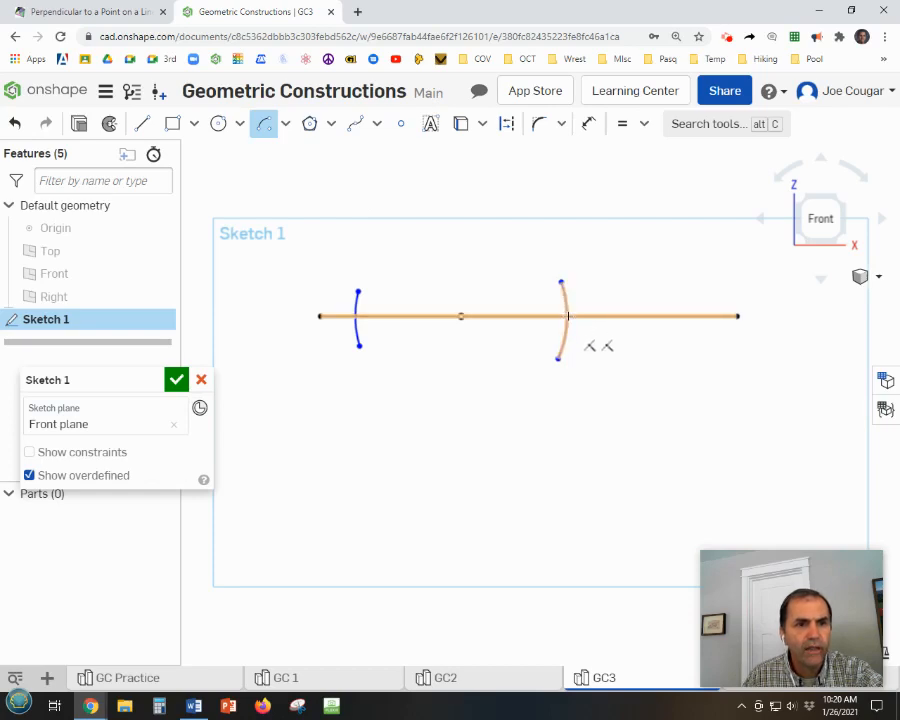
{"action": "left_click", "coordinate": [568, 316]}
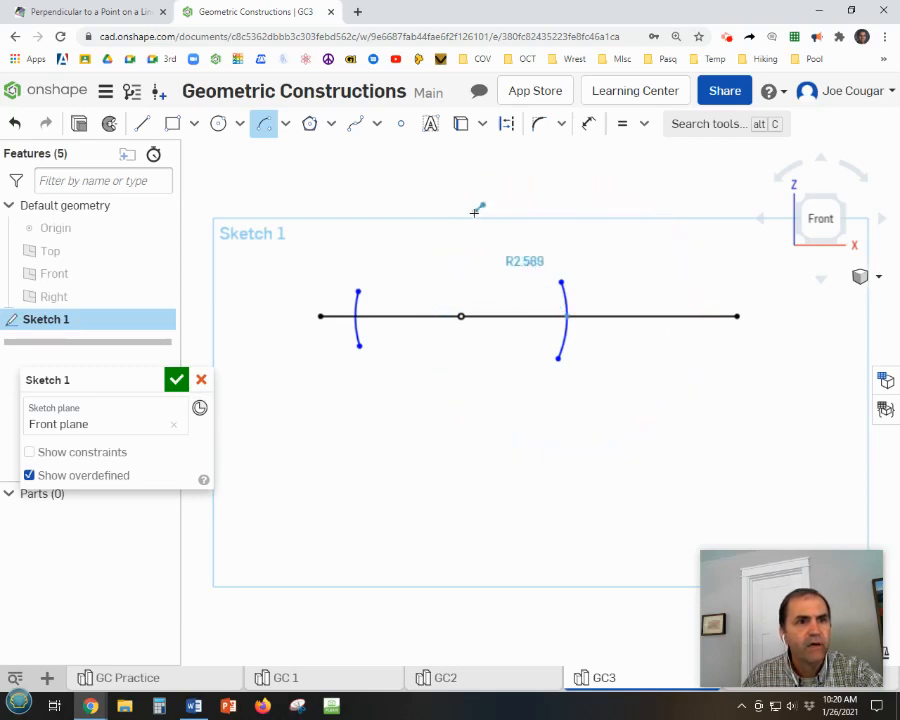
{"action": "left_click", "coordinate": [438, 261]}
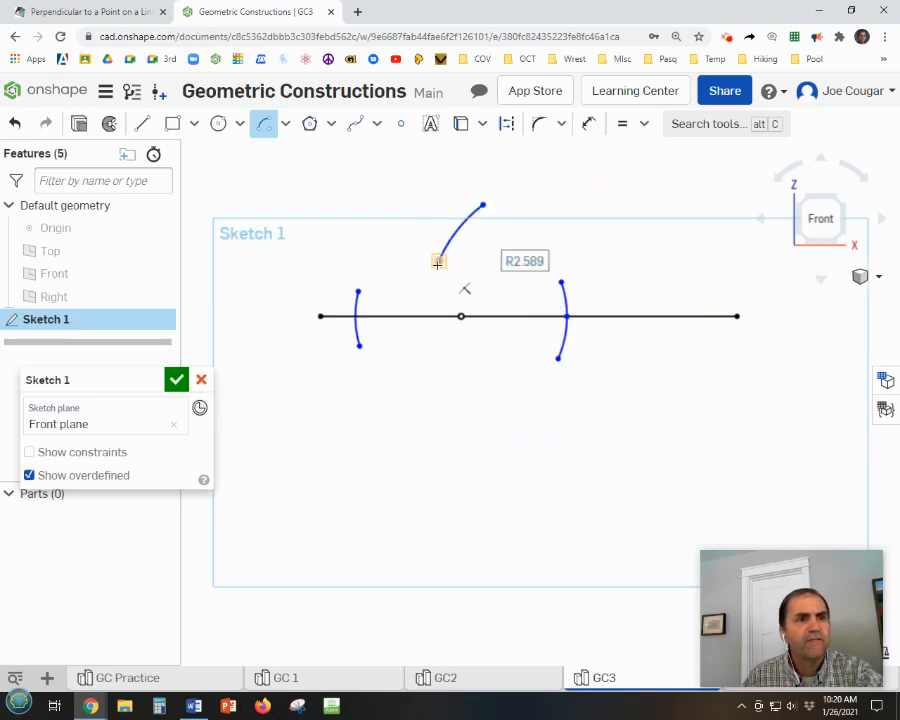
Step: Place a sketch point where the left arc crosses the line
{"action": "left_click", "coordinate": [356, 316]}
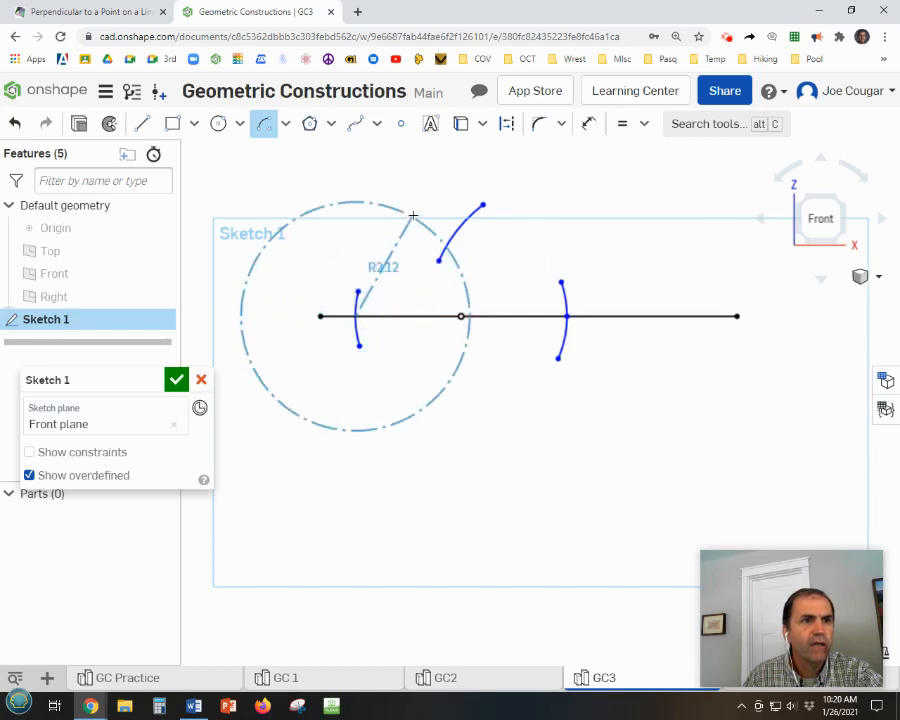
{"action": "key", "text": "Escape"}
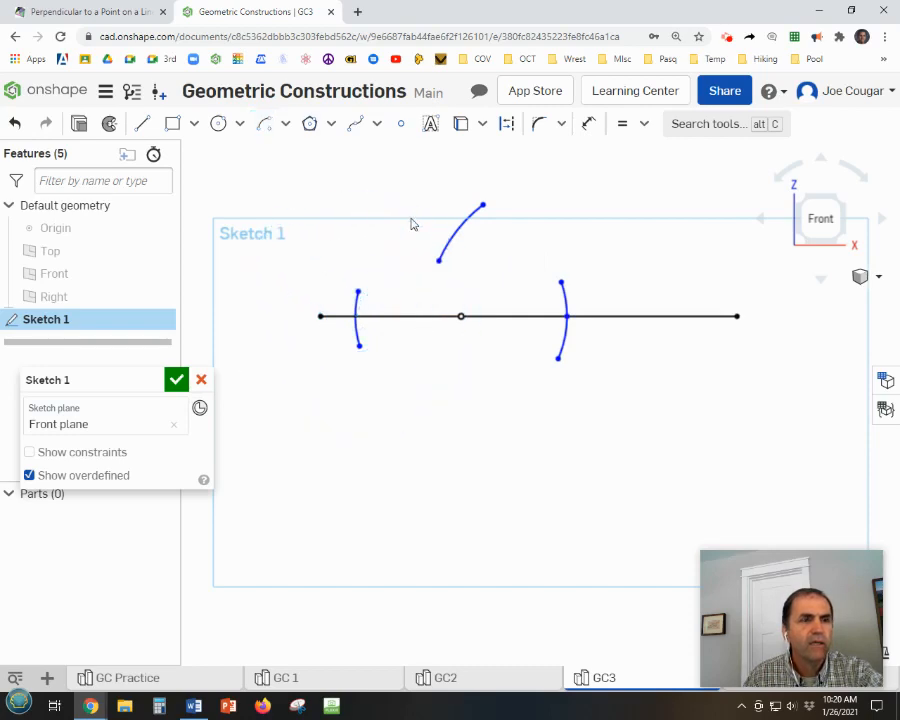
{"action": "left_click", "coordinate": [401, 128]}
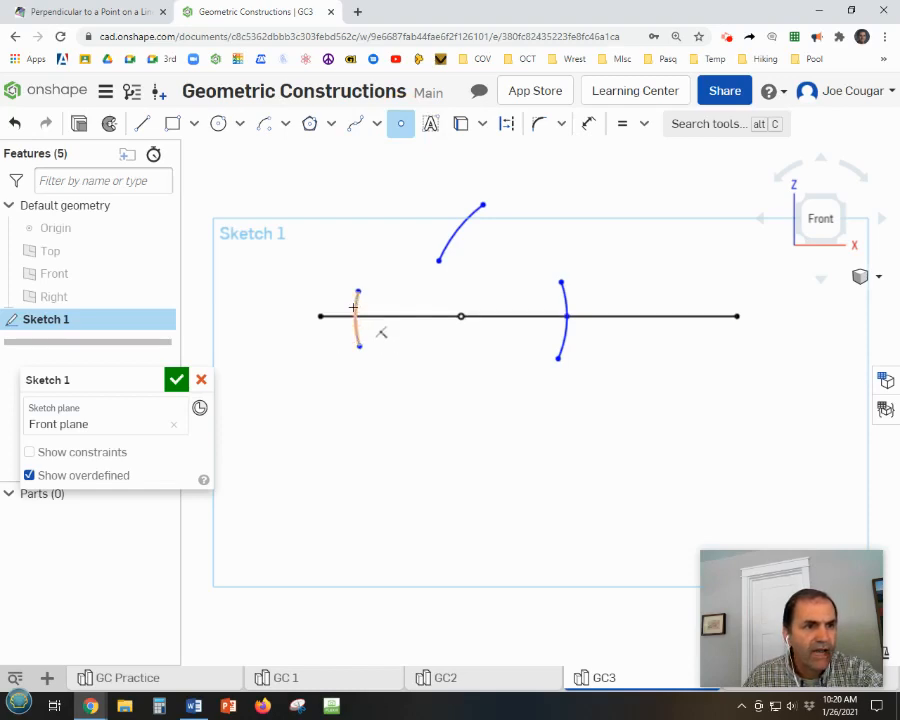
{"action": "left_click", "coordinate": [354, 315]}
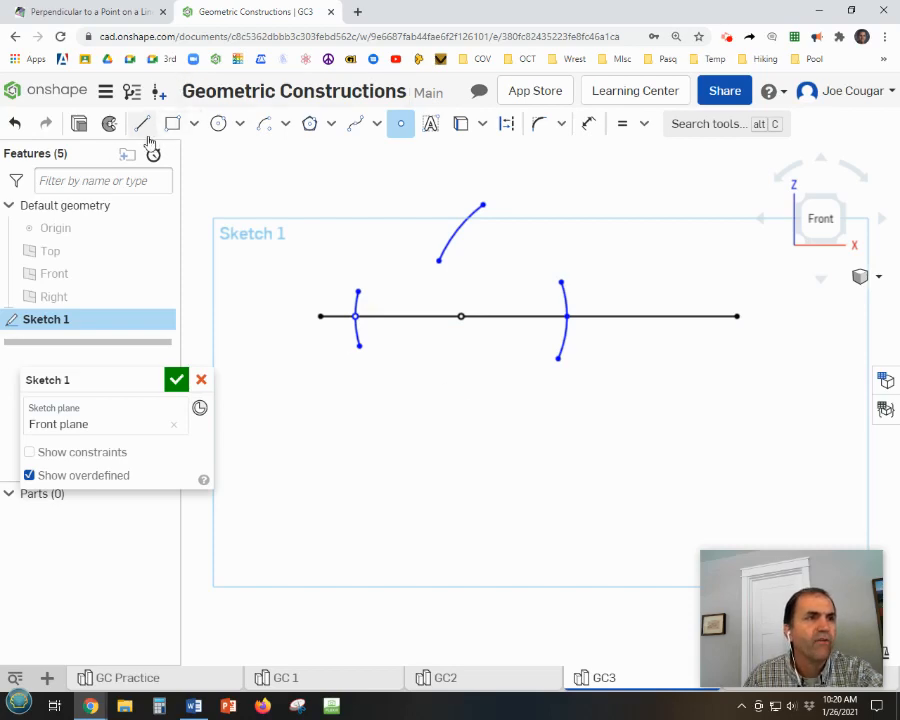
Step: Draw an arc of radius about 2.538 centred on the left crossing point, intersecting the other arc above the line
{"action": "left_click", "coordinate": [264, 126]}
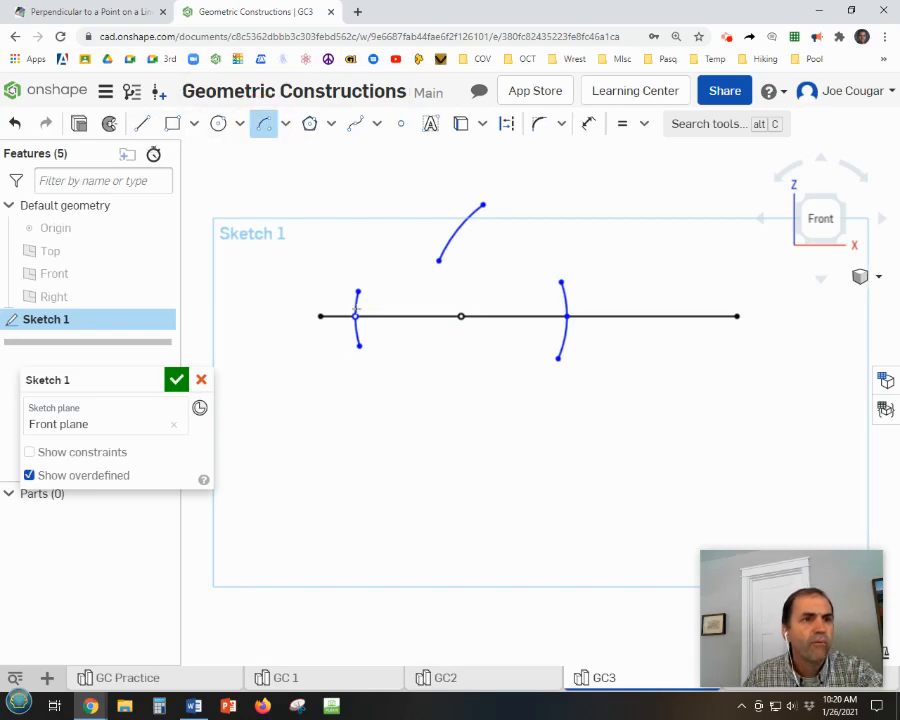
{"action": "left_click", "coordinate": [355, 315]}
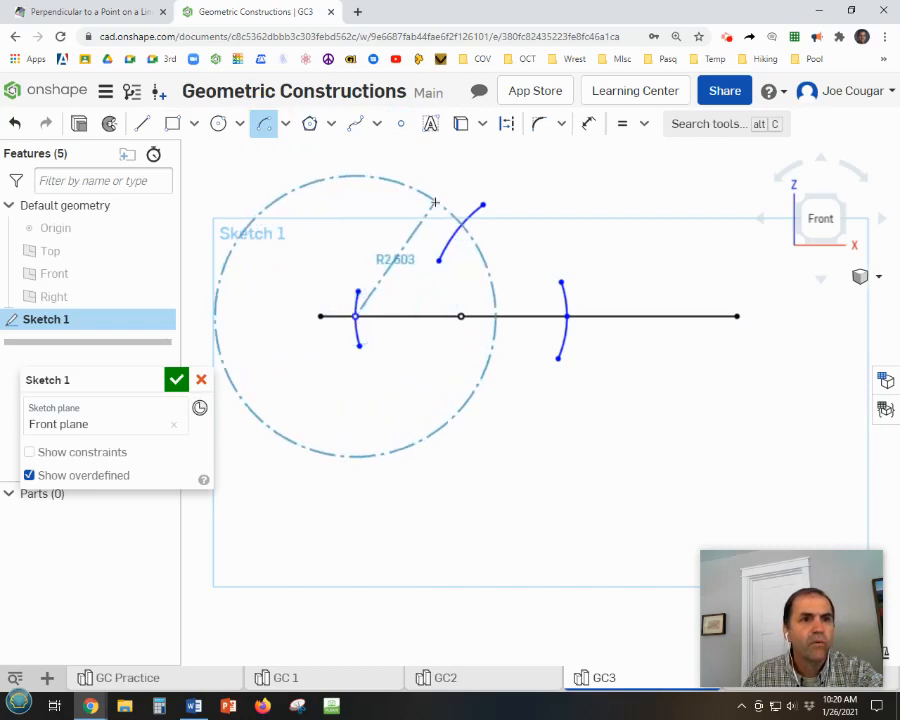
{"action": "left_click", "coordinate": [425, 200]}
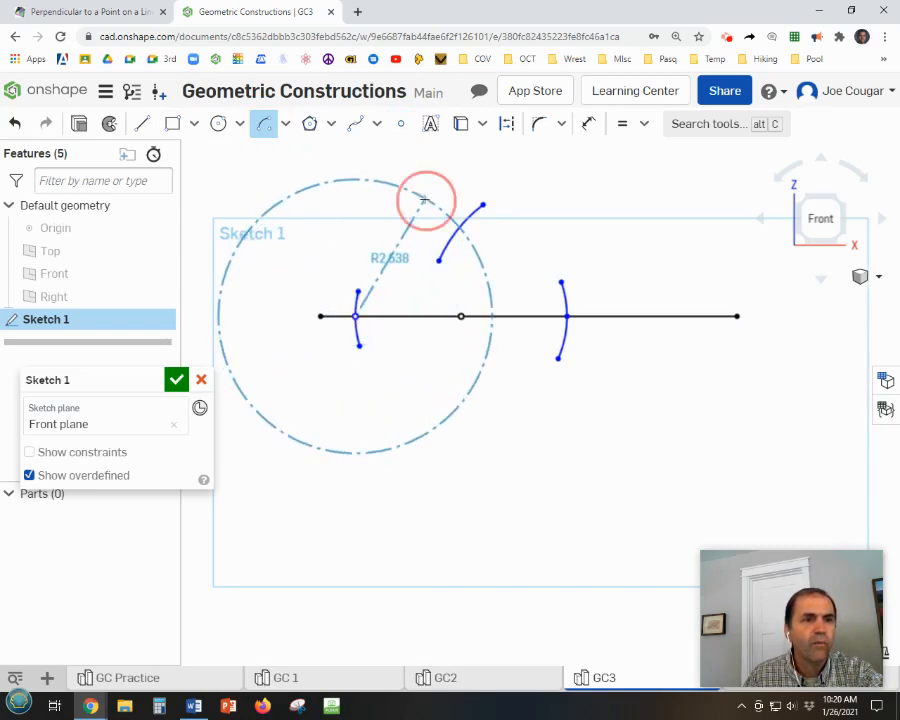
{"action": "left_click", "coordinate": [494, 264]}
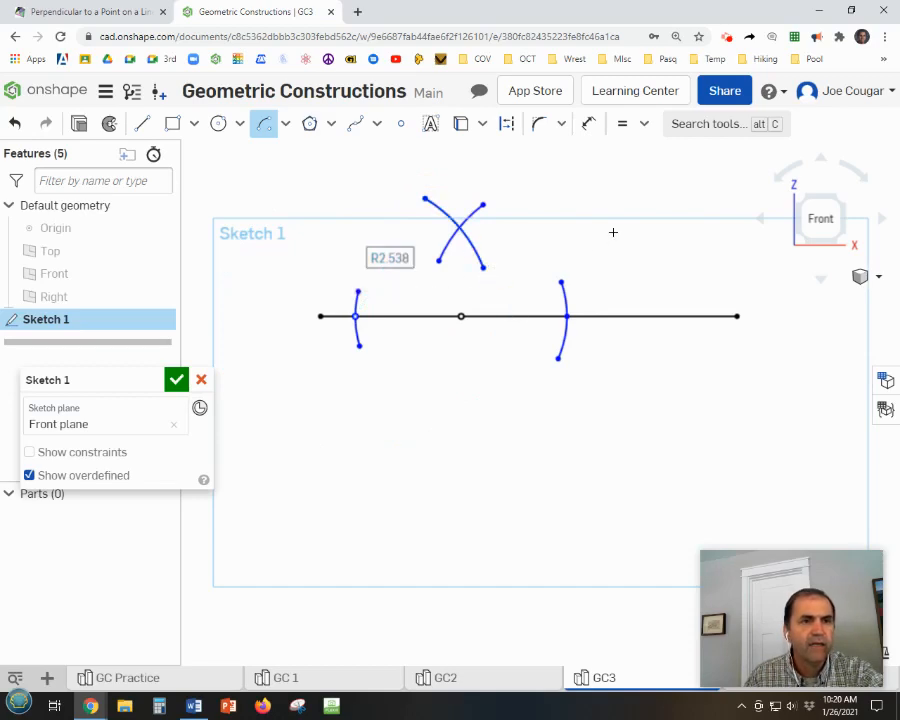
{"action": "key", "text": "Escape"}
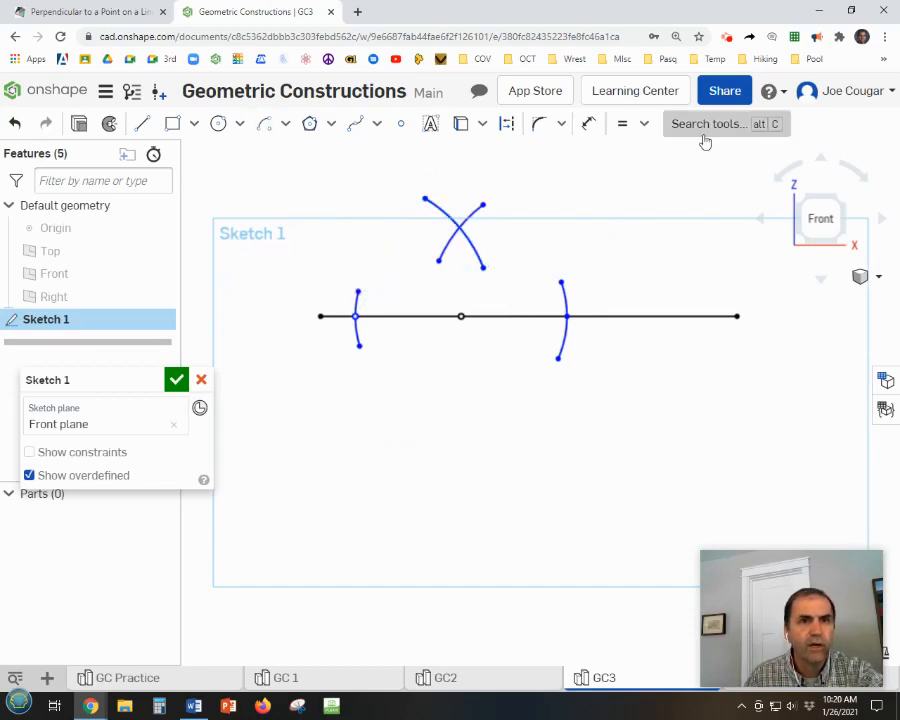
Step: Apply an Equal constraint to the two crossing arcs above the line
{"action": "left_click", "coordinate": [622, 125]}
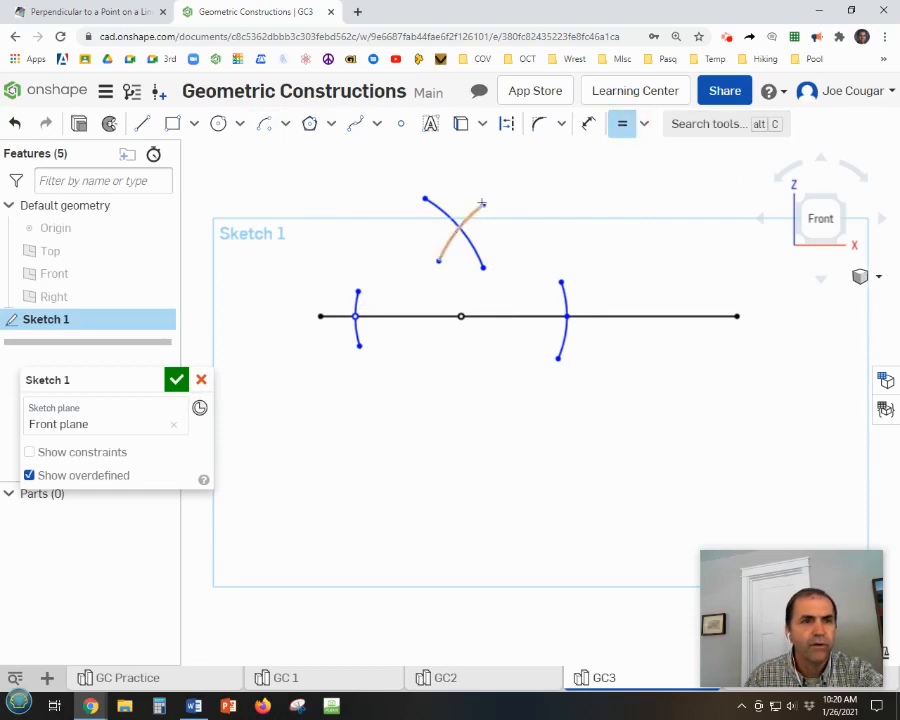
{"action": "left_click", "coordinate": [479, 210]}
{"action": "left_click", "coordinate": [443, 208]}
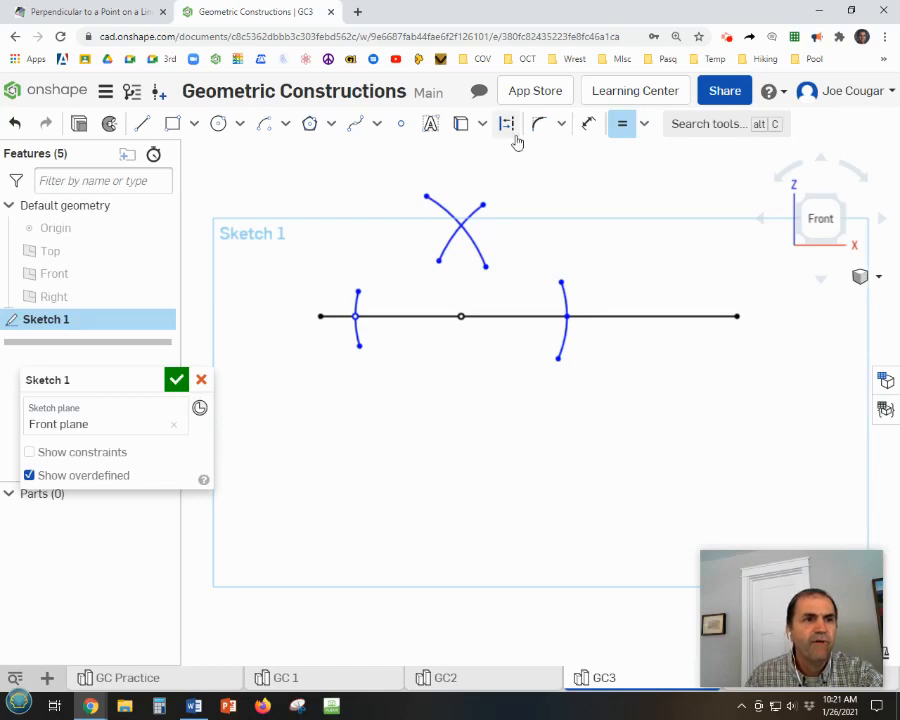
Step: Place a point at the intersection of the upper arcs and draw a line from it down to the point on the base line
{"action": "left_click", "coordinate": [400, 124]}
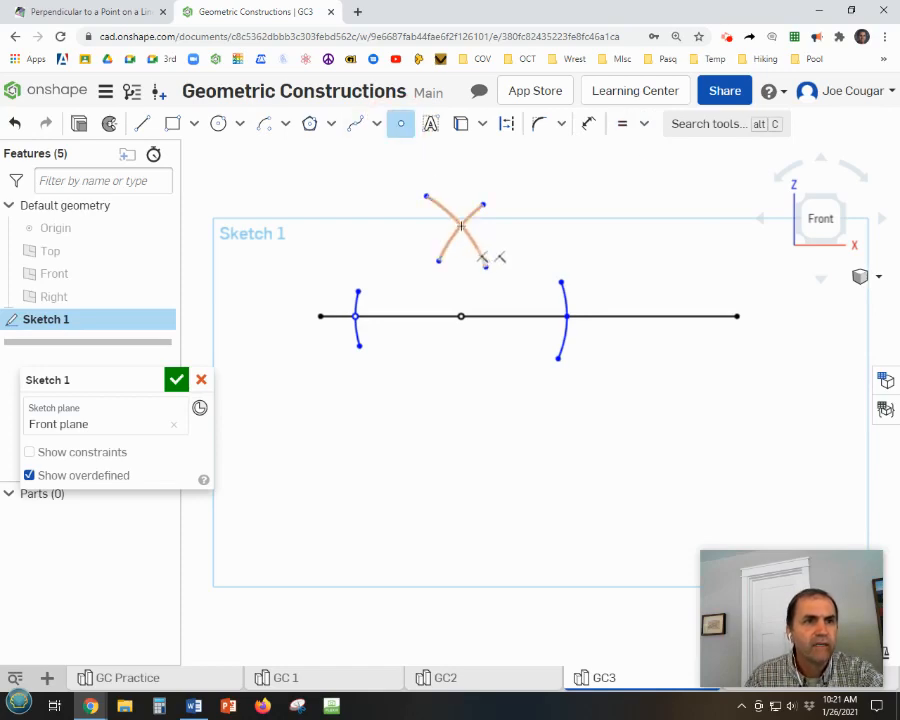
{"action": "left_click", "coordinate": [142, 124]}
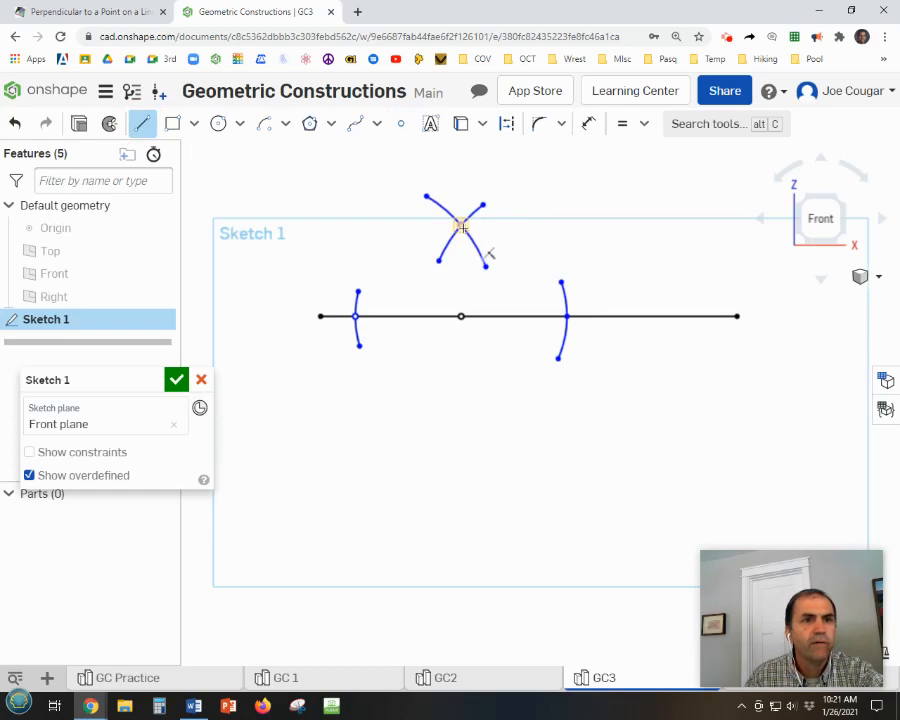
{"action": "left_click", "coordinate": [460, 226]}
{"action": "left_click", "coordinate": [459, 315]}
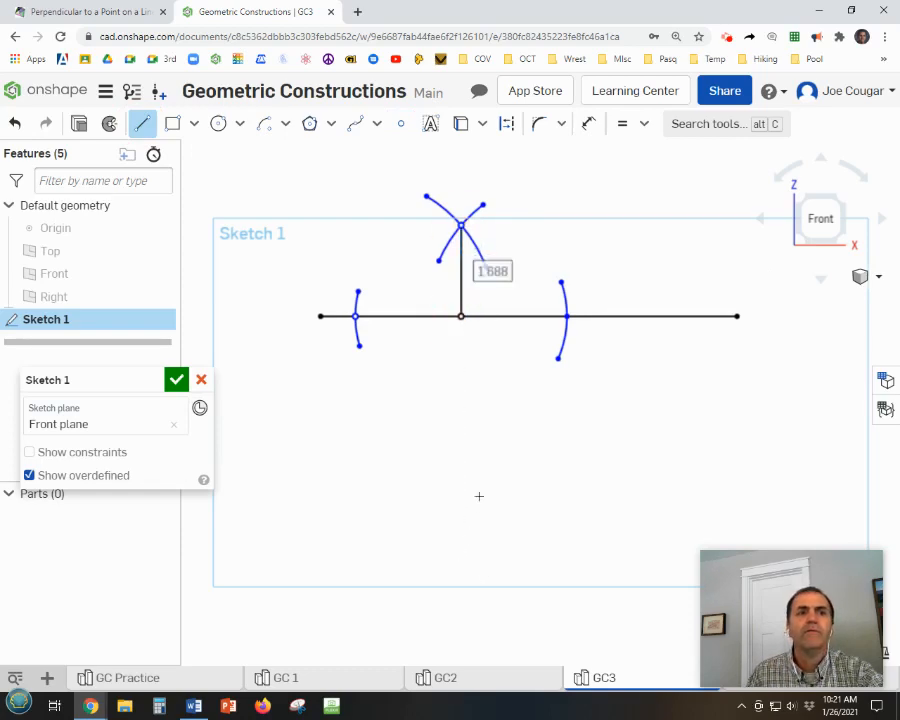
{"action": "key", "text": "Escape"}
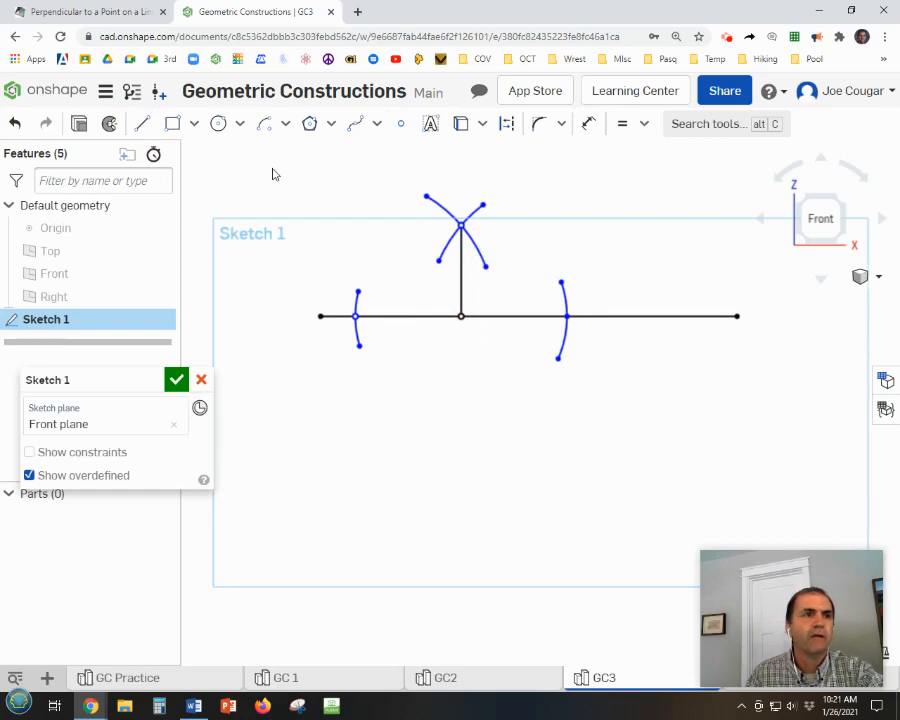
Step: Add a sketch text with the student's name above the right part of the line and finish the sketch
{"action": "left_click", "coordinate": [430, 124]}
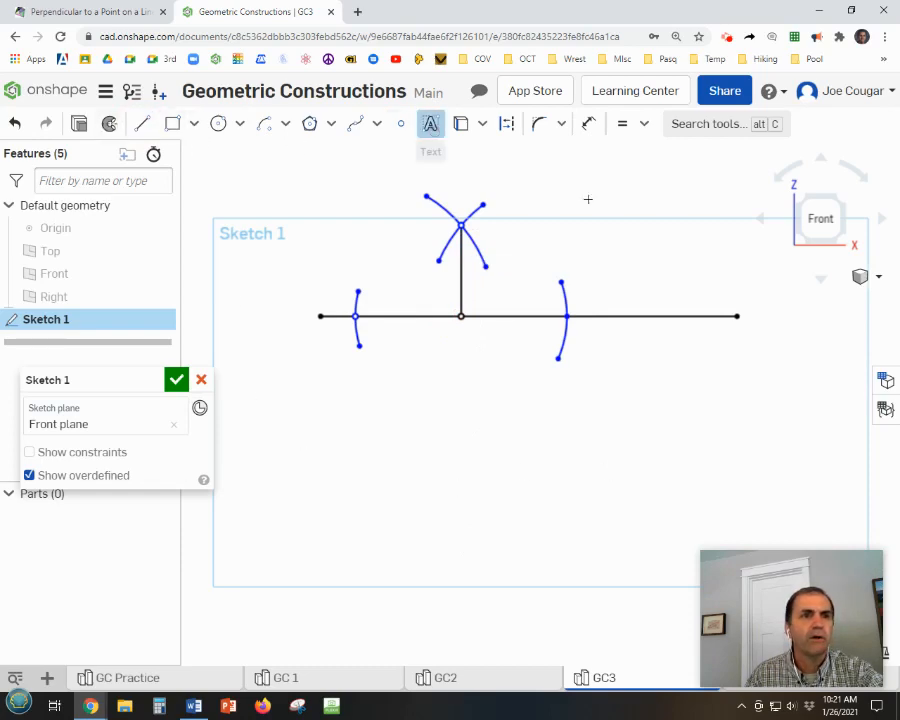
{"action": "left_click_drag", "start_coordinate": [528, 209], "coordinate": [711, 247]}
{"action": "type", "text": "J "}
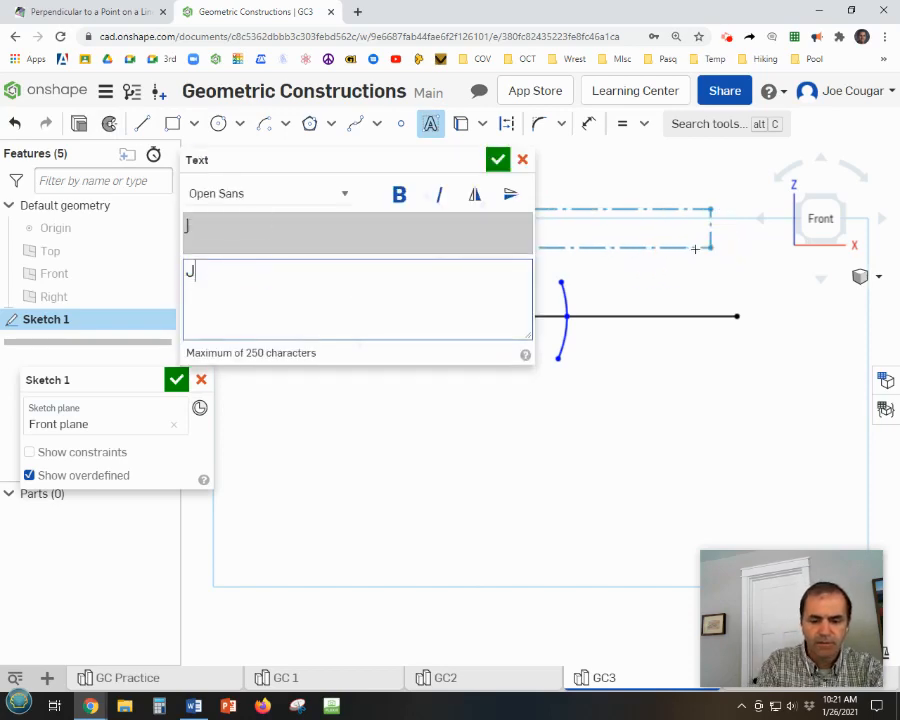
{"action": "type", "text": "Cio"}
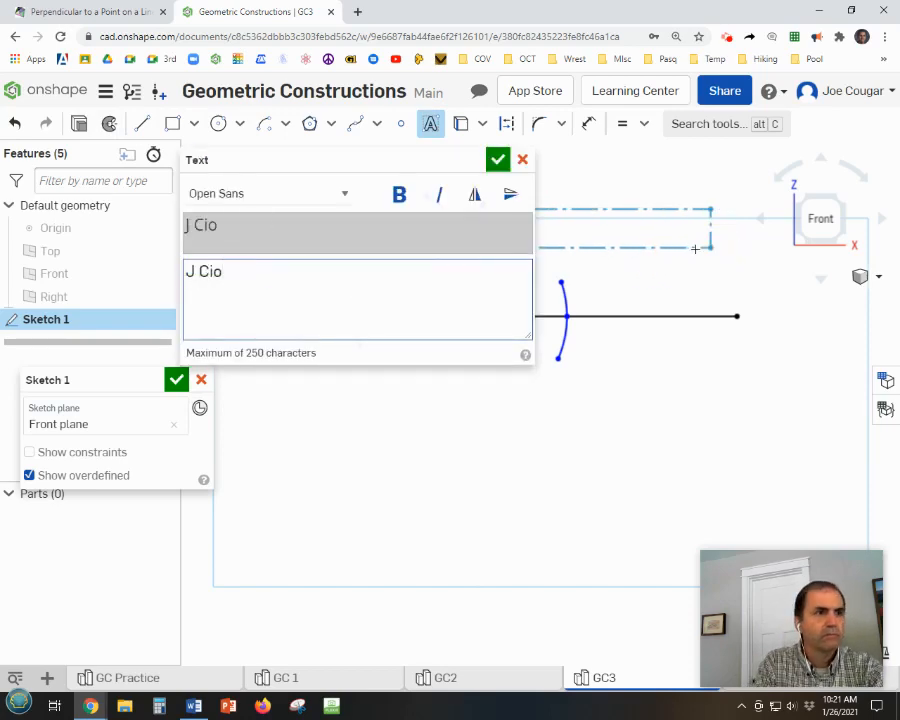
{"action": "key", "text": "BackSpace"}
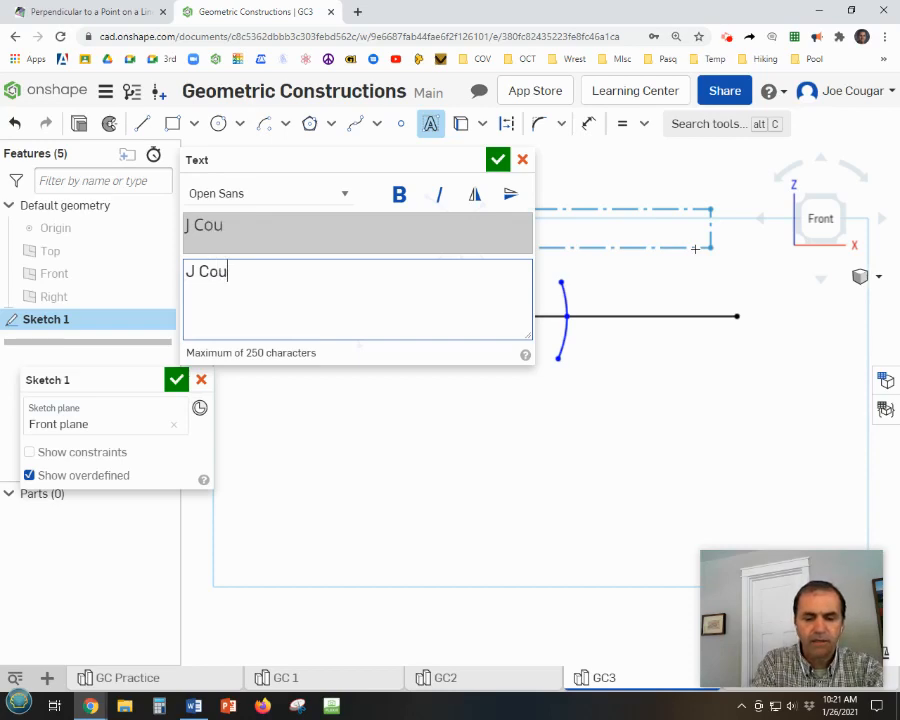
{"action": "type", "text": "gar"}
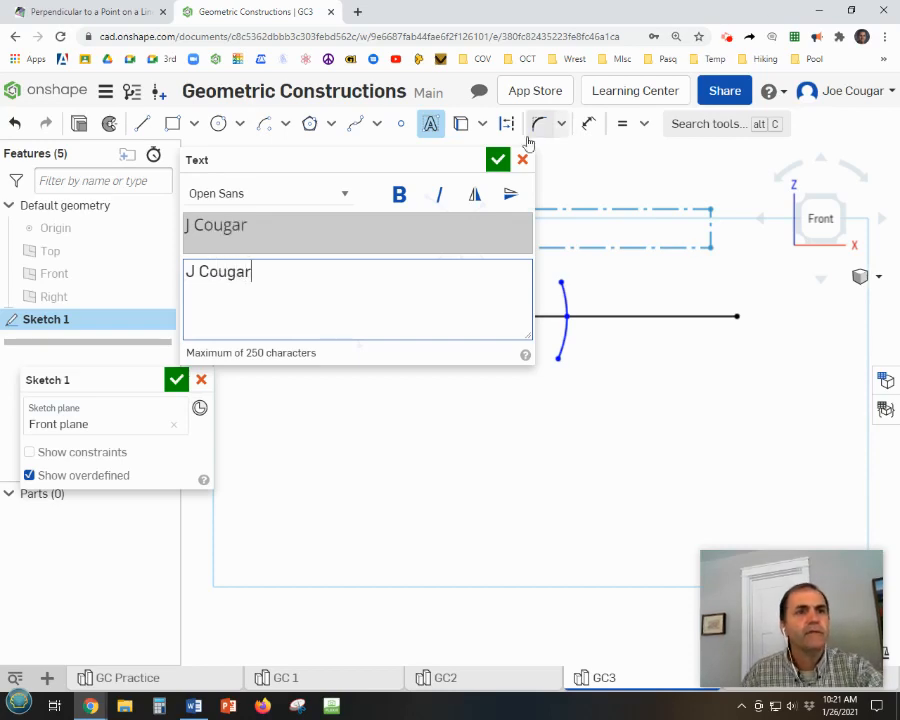
{"action": "left_click", "coordinate": [489, 158]}
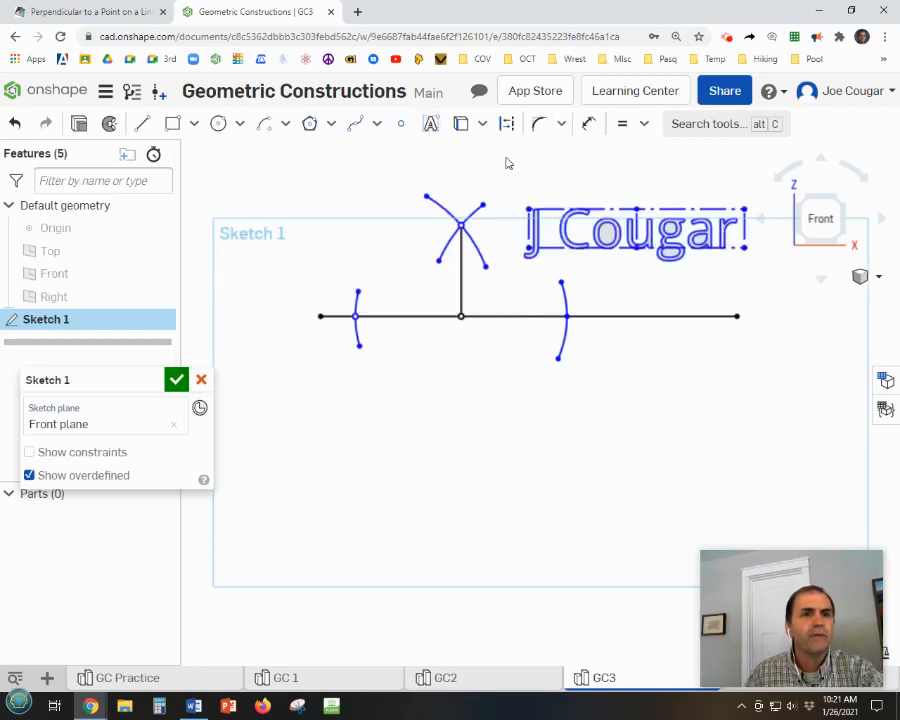
{"action": "left_click", "coordinate": [176, 379]}
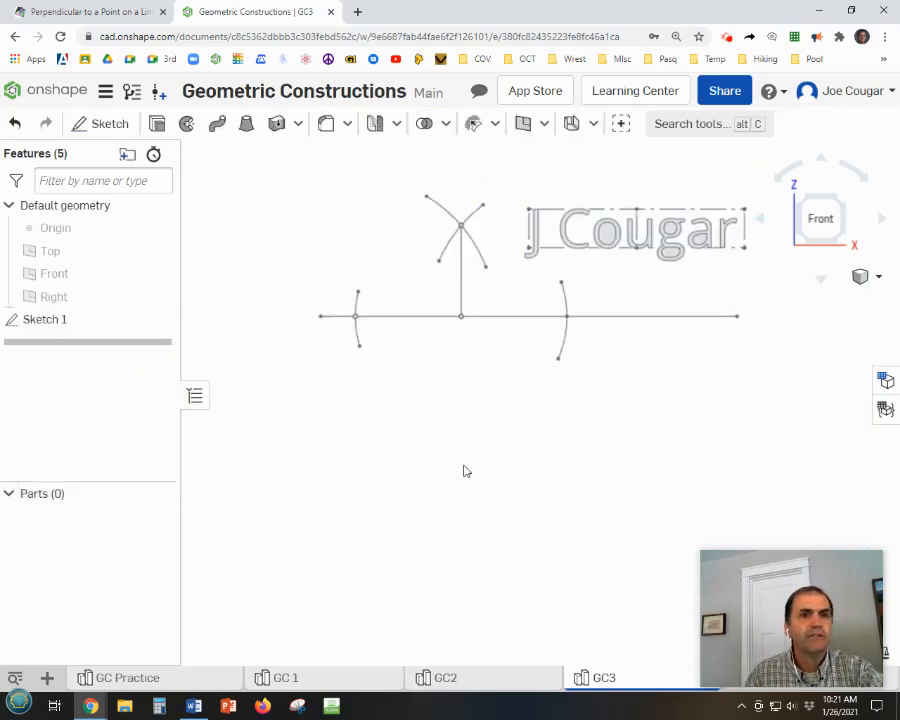
{"action": "middle_click_drag", "start_coordinate": [462, 468], "coordinate": [421, 483]}
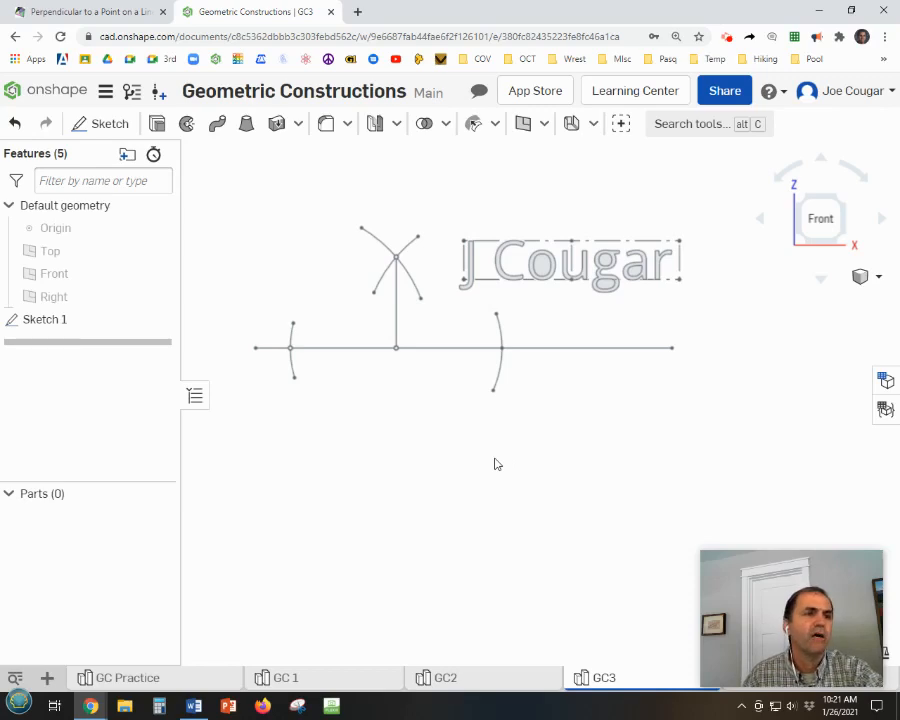
Step: Create a new Part Studio in the document and rename it GC 4
{"action": "left_click", "coordinate": [46, 680]}
{"action": "left_click", "coordinate": [106, 553]}
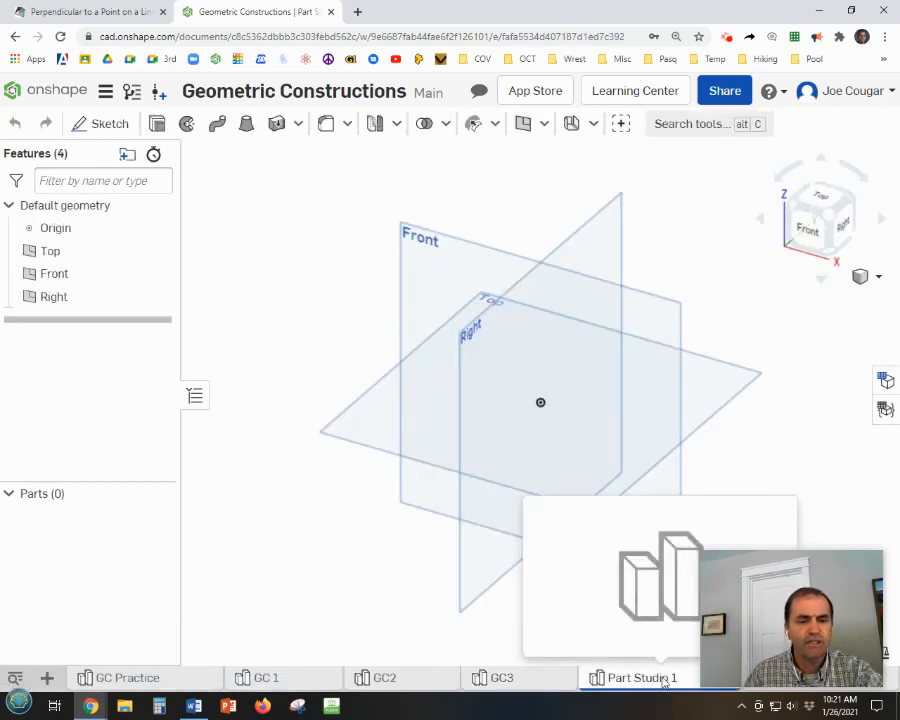
{"action": "right_click", "coordinate": [663, 681]}
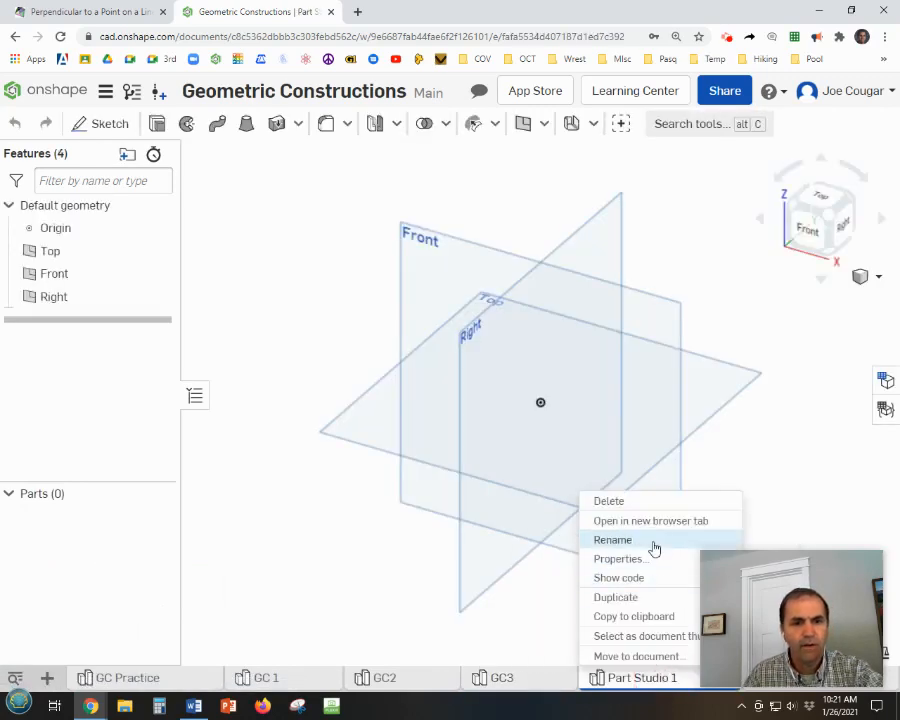
{"action": "left_click", "coordinate": [612, 537]}
{"action": "type", "text": "GC"}
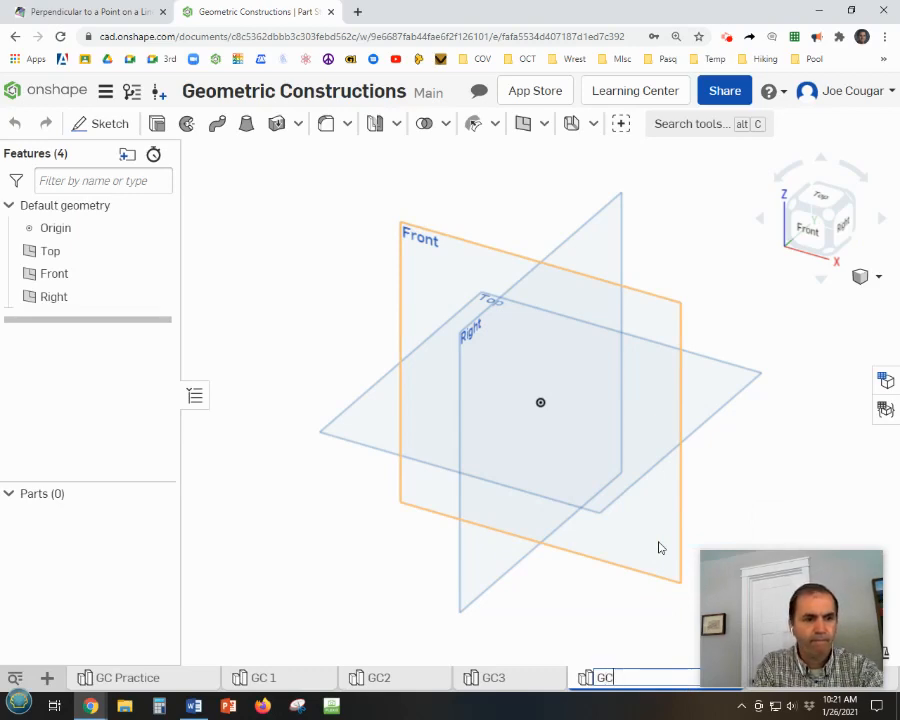
{"action": "type", "text": " 4"}
{"action": "key", "text": "Return"}
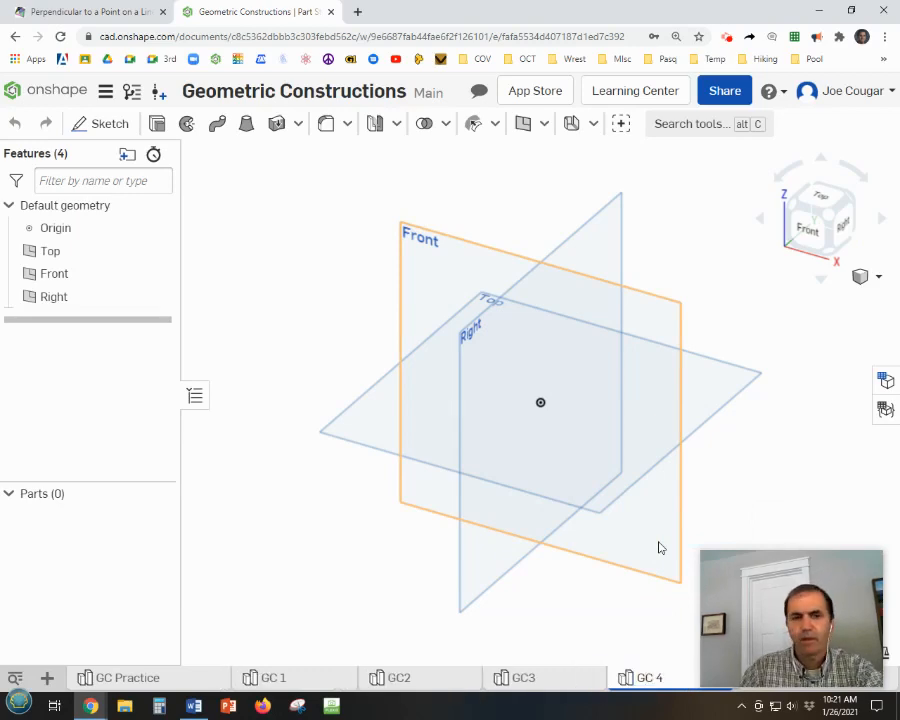
Step: Start a sketch on GC 4's Front plane, viewed normal to the plane, with the default planes and origin hidden
{"action": "right_click", "coordinate": [442, 236]}
{"action": "left_click", "coordinate": [466, 245]}
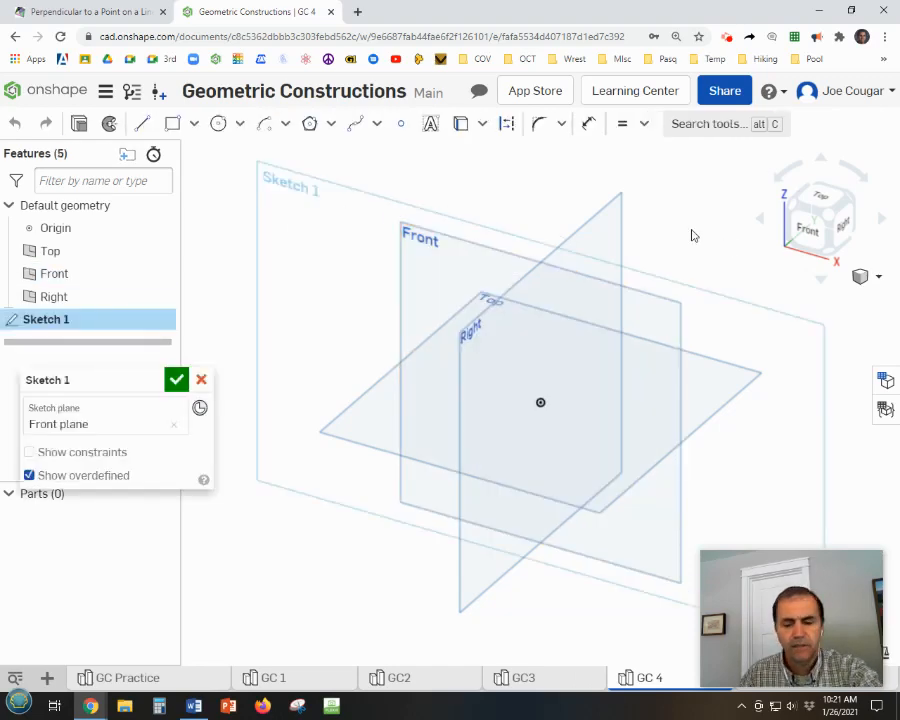
{"action": "key", "text": "p"}
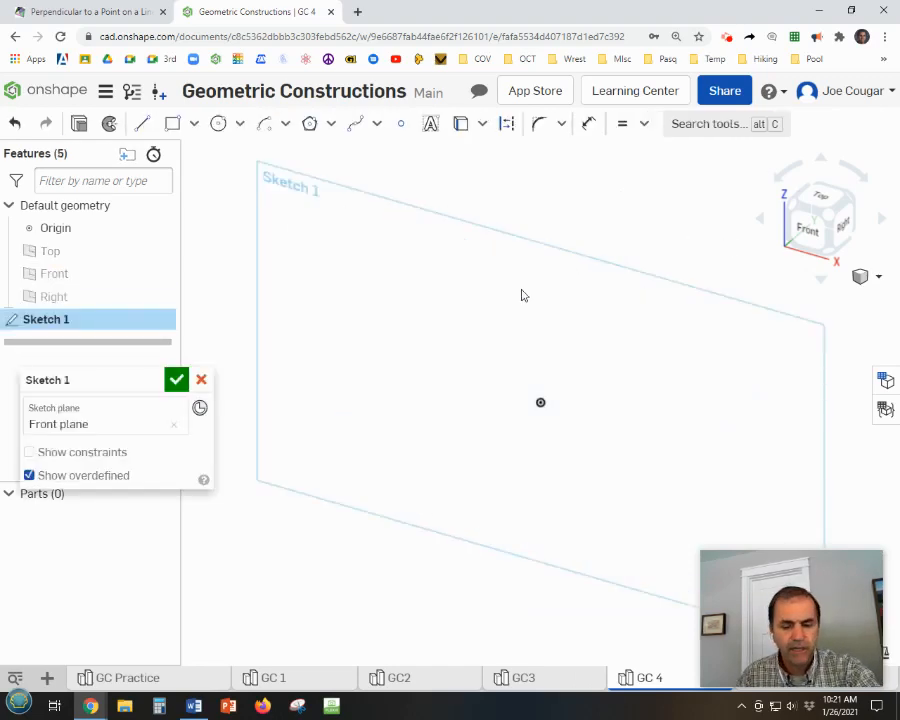
{"action": "key", "text": "n"}
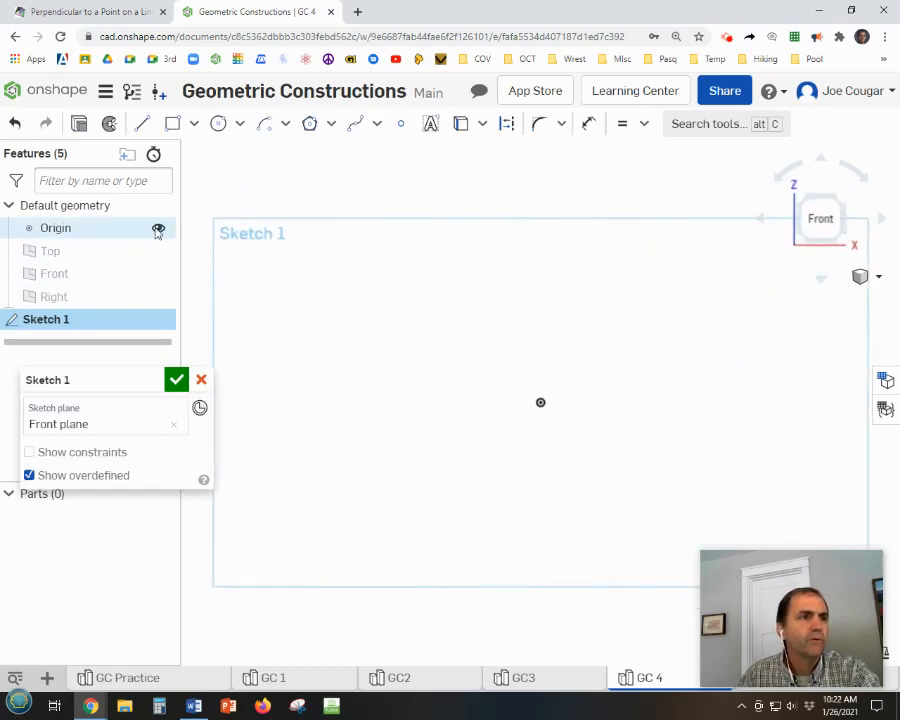
{"action": "left_click", "coordinate": [158, 229]}
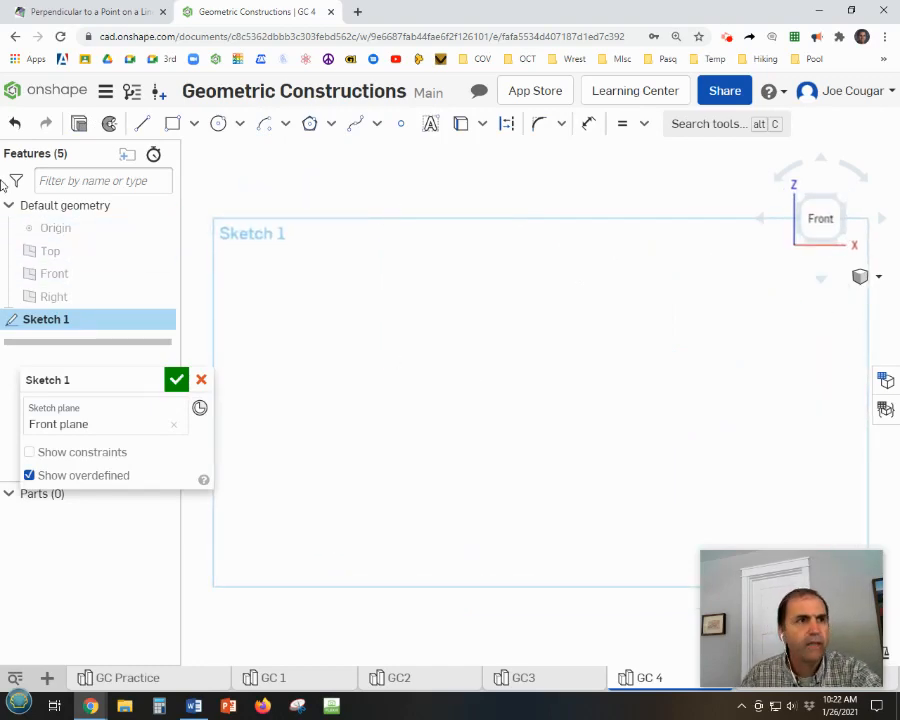
Step: Draw a long horizontal line across the sketch above its middle and fix both of its endpoints
{"action": "left_click", "coordinate": [142, 123]}
{"action": "left_click", "coordinate": [305, 323]}
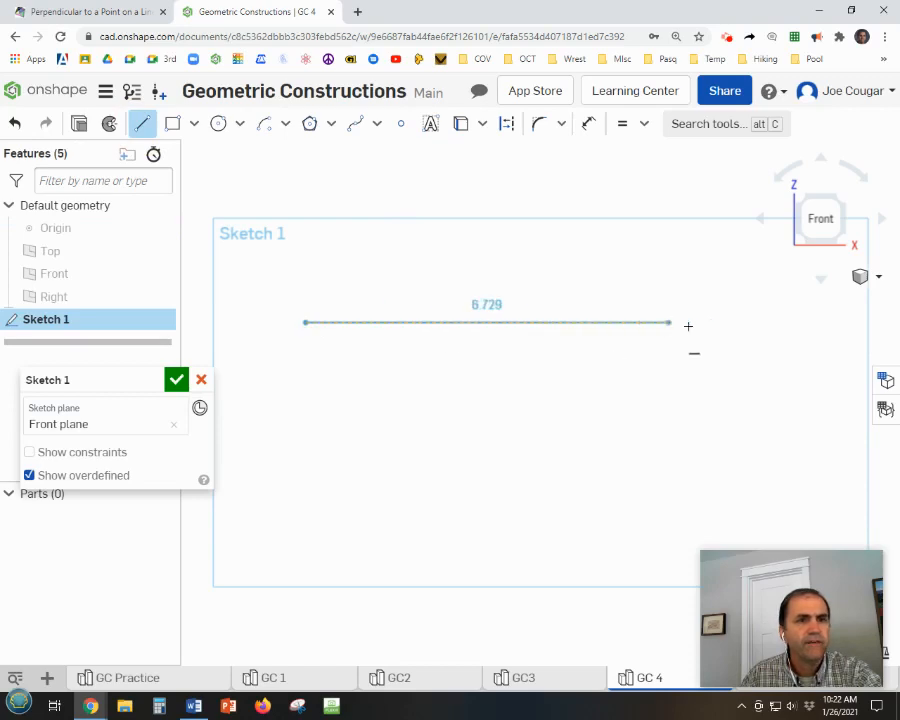
{"action": "left_click", "coordinate": [711, 322]}
{"action": "key", "text": "Escape"}
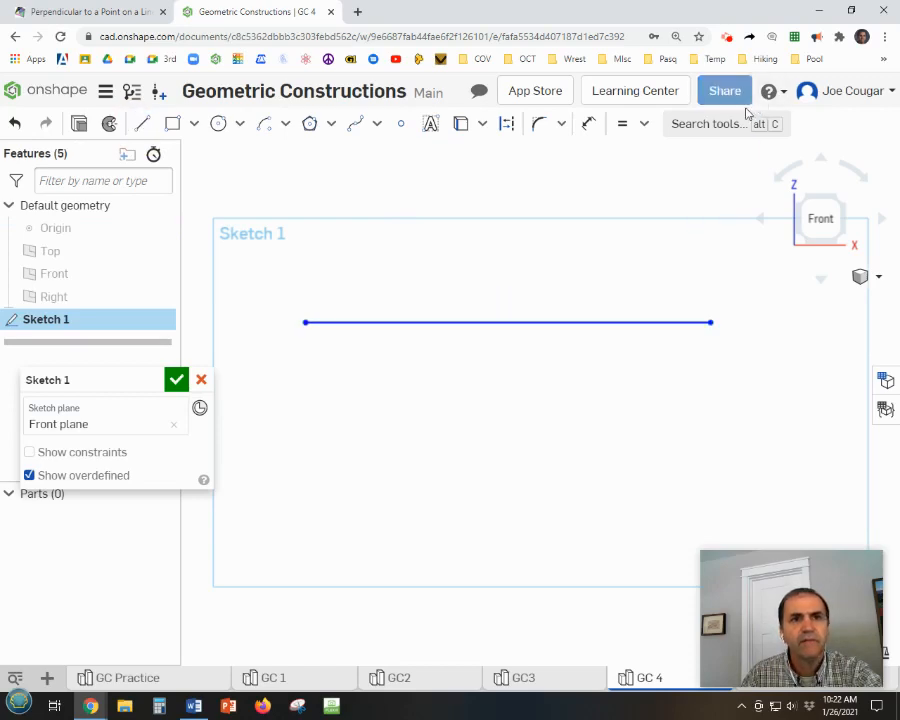
{"action": "left_click", "coordinate": [644, 123]}
{"action": "left_click", "coordinate": [633, 480]}
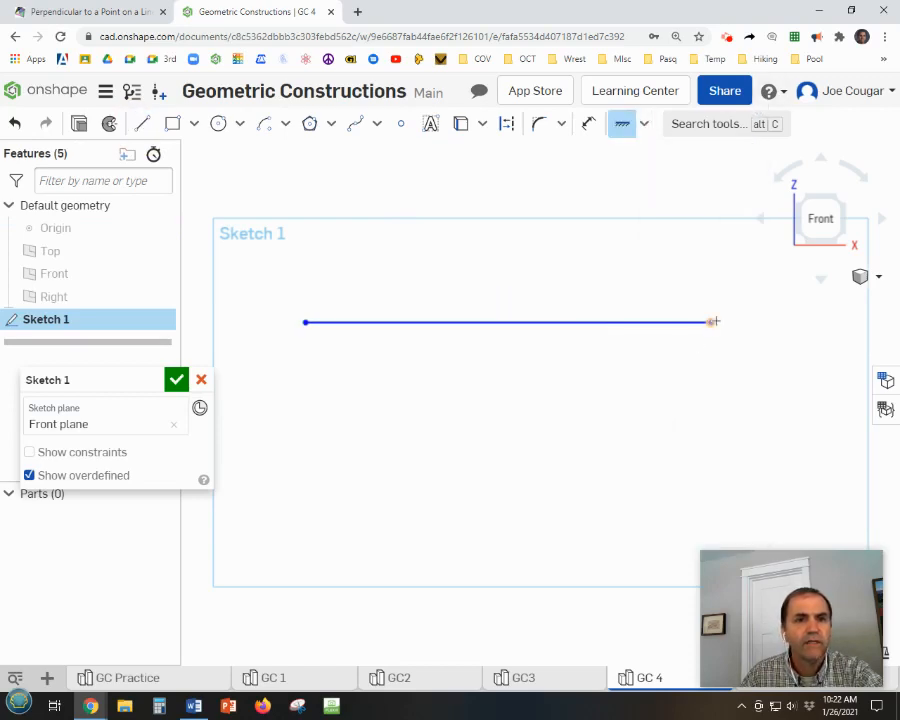
{"action": "left_click", "coordinate": [305, 322]}
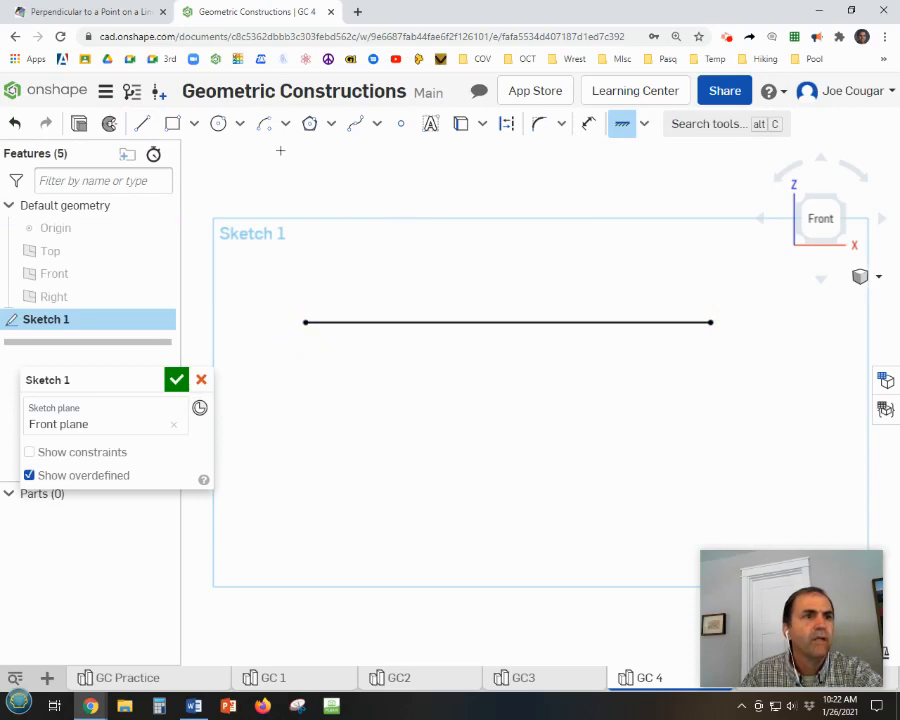
Step: Place a sketch point above the line, left of its middle, and fix it in place
{"action": "left_click", "coordinate": [401, 124]}
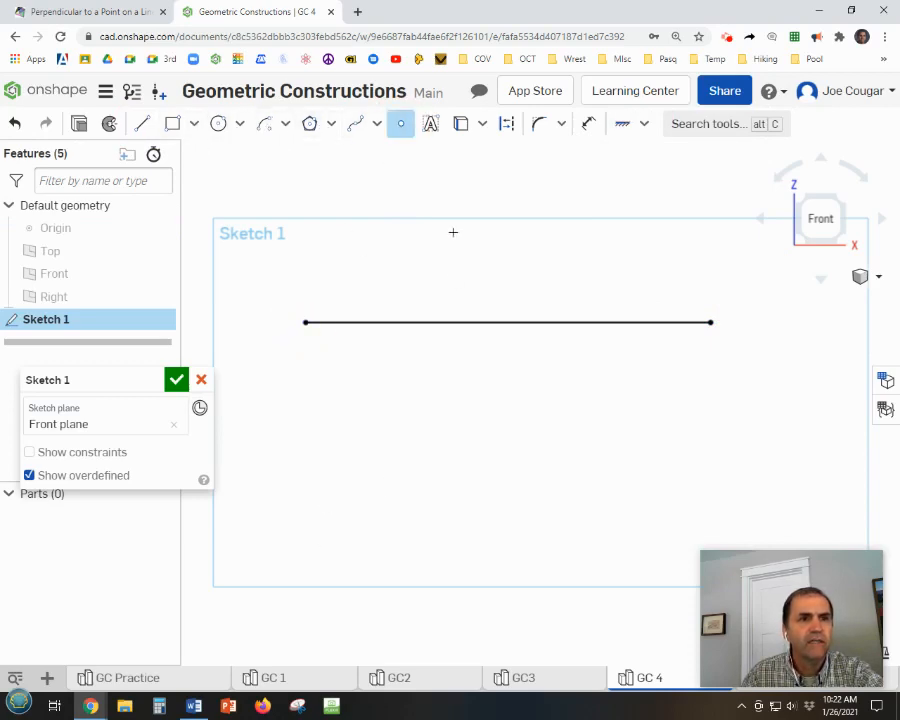
{"action": "left_click", "coordinate": [453, 228]}
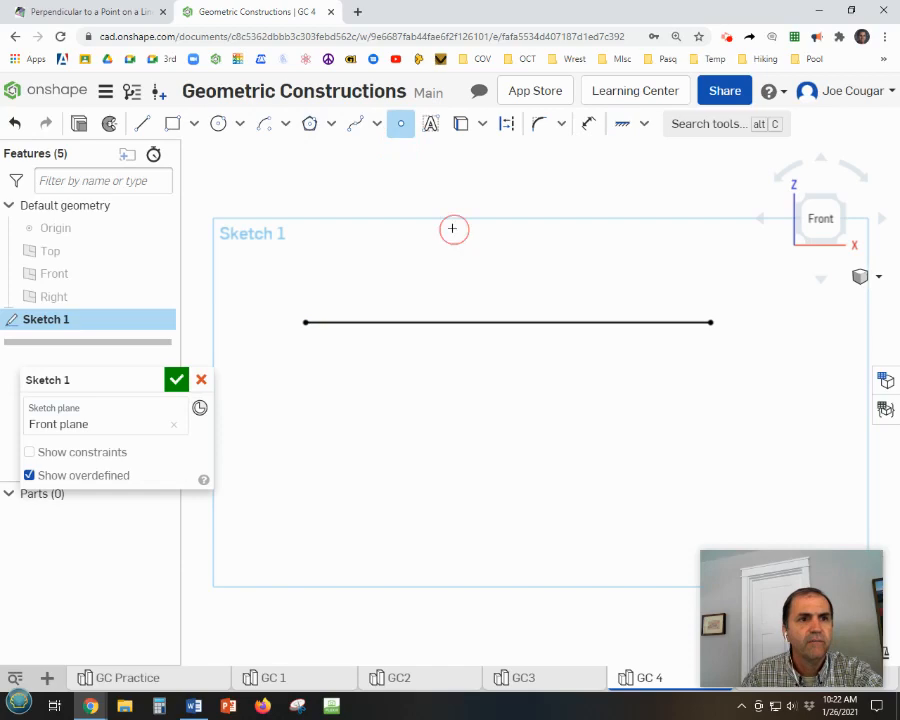
{"action": "left_click", "coordinate": [622, 124]}
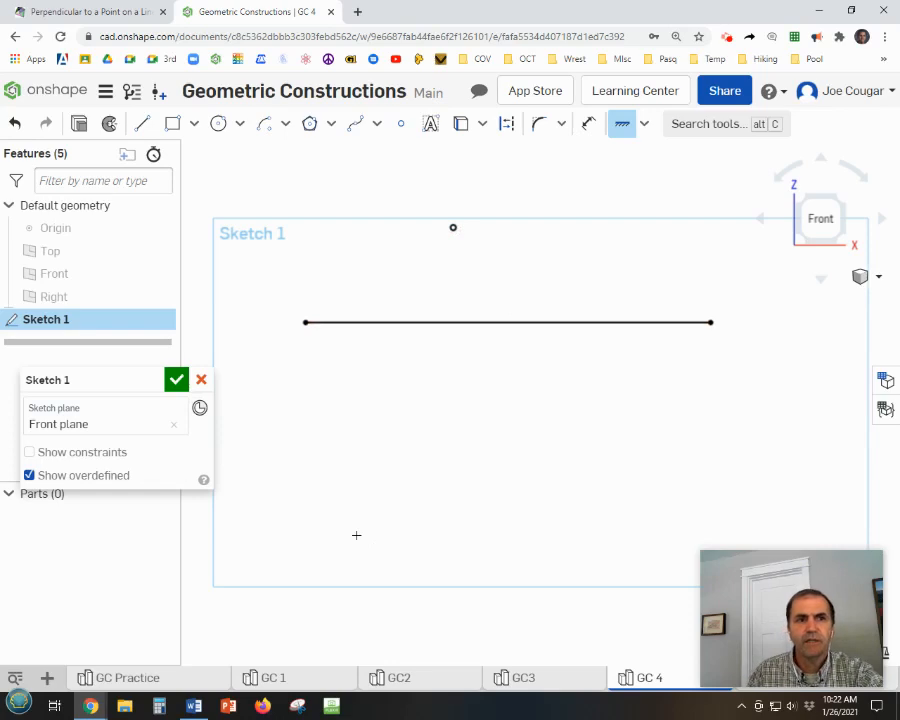
Step: Switch to the Math is Fun site, open Perpendicular to a Point NOT on a Line, and play the animation through the first compass arcs
{"action": "left_click", "coordinate": [81, 12]}
{"action": "left_click", "coordinate": [15, 36]}
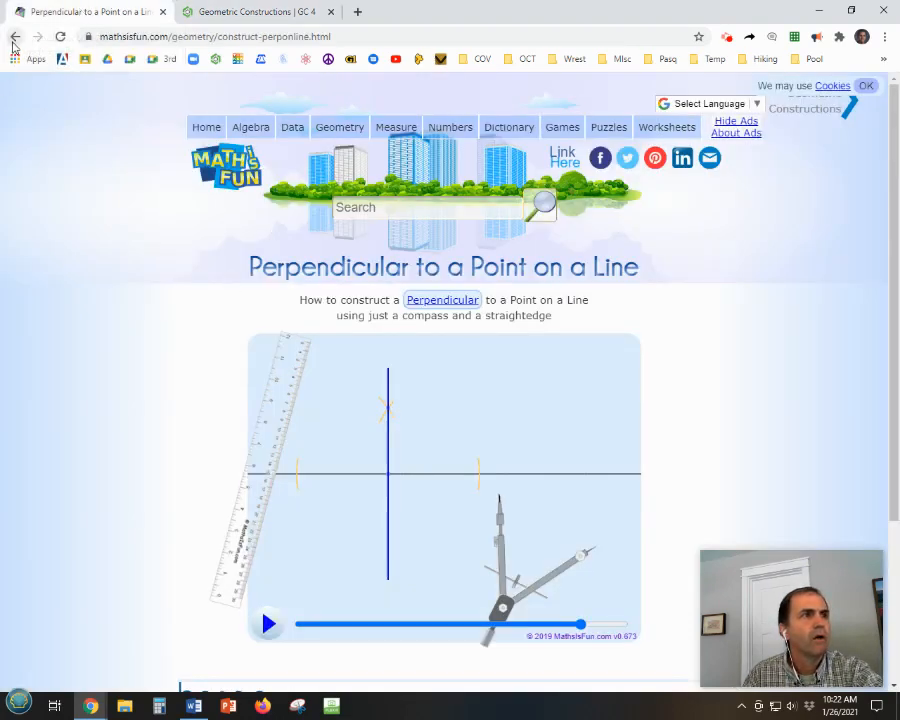
{"action": "scroll", "coordinate": [370, 370], "scroll_direction": "down", "scroll_amount": 2}
{"action": "scroll", "coordinate": [420, 428], "scroll_direction": "down", "scroll_amount": 1}
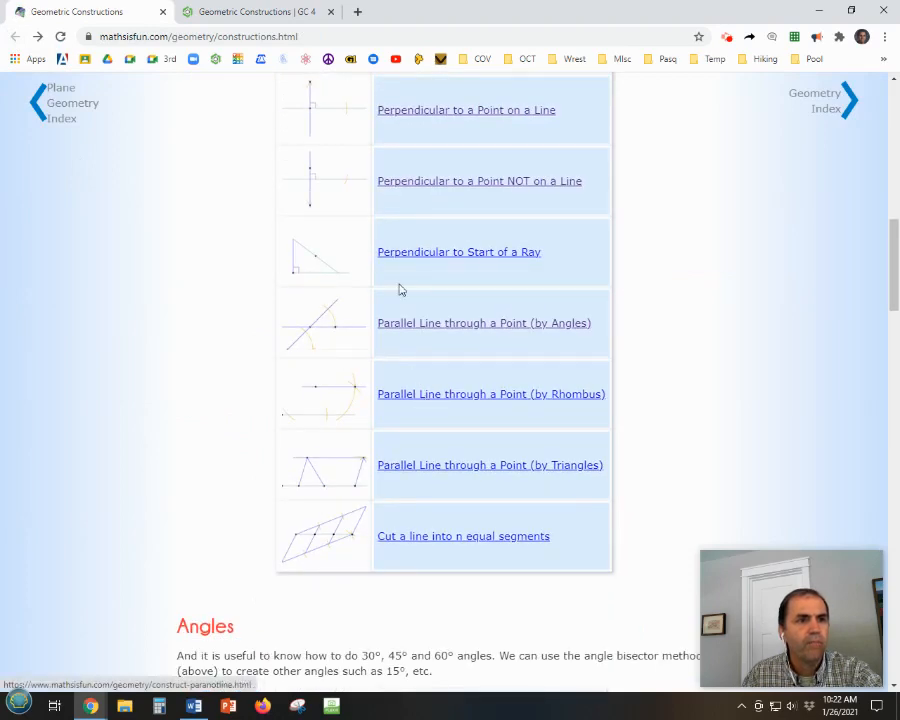
{"action": "scroll", "coordinate": [476, 308], "scroll_direction": "up", "scroll_amount": 3}
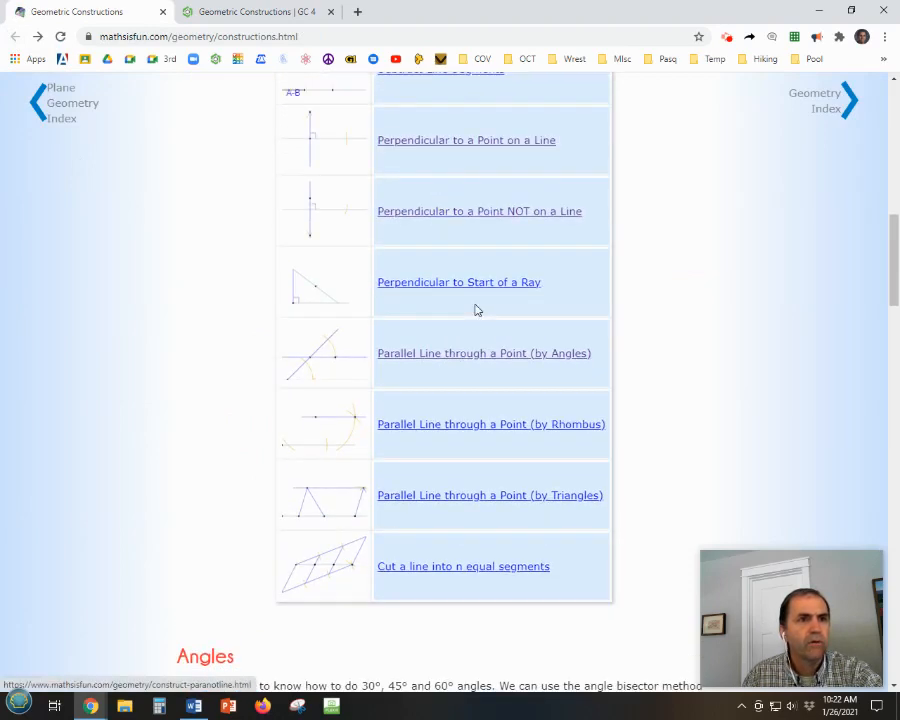
{"action": "left_click", "coordinate": [473, 324]}
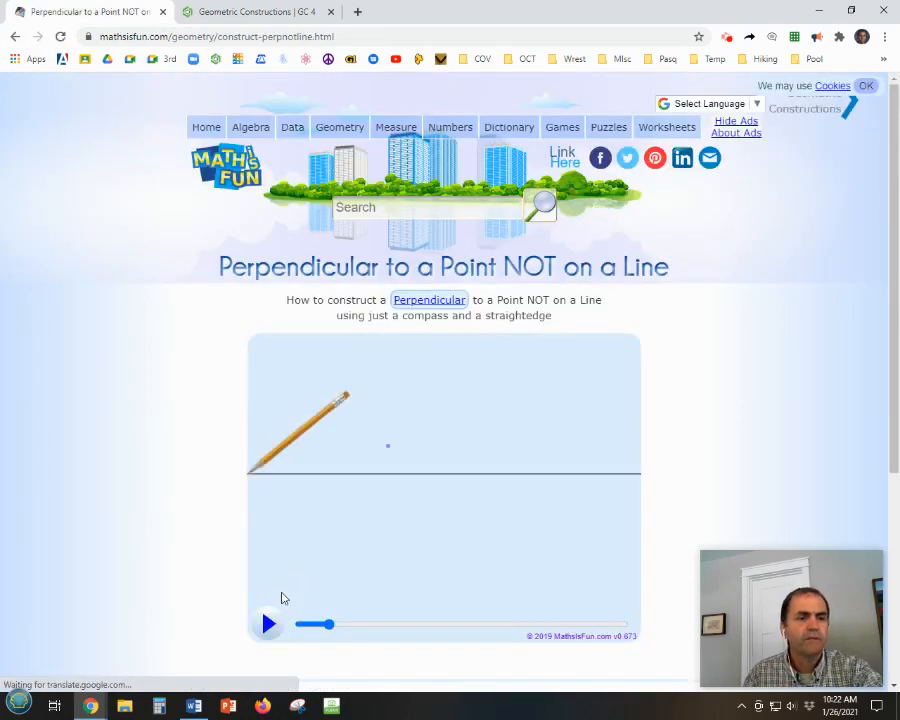
{"action": "left_click", "coordinate": [267, 622]}
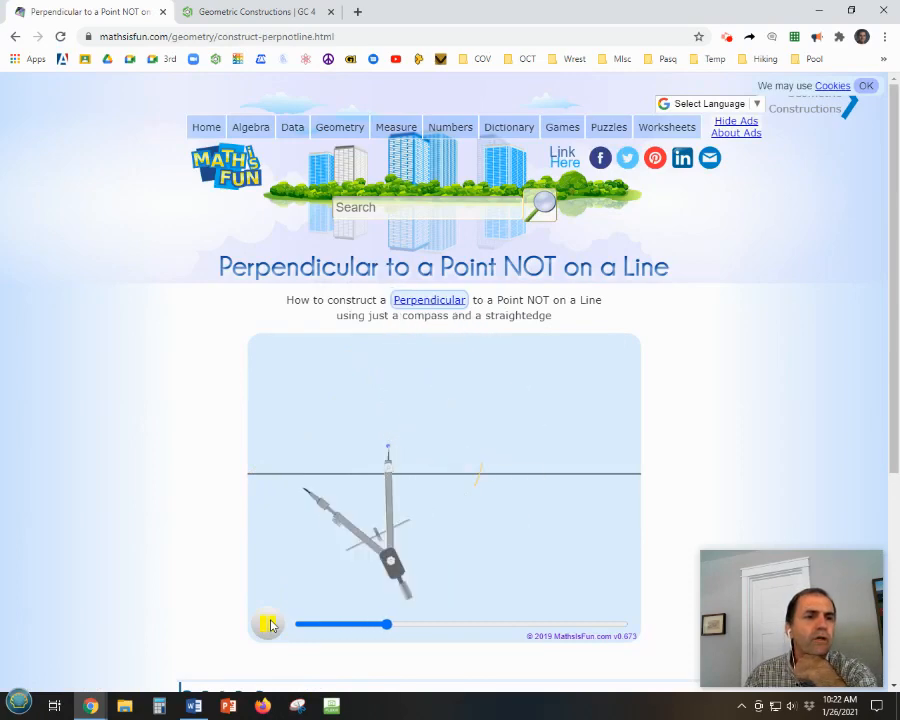
{"action": "left_click", "coordinate": [268, 623]}
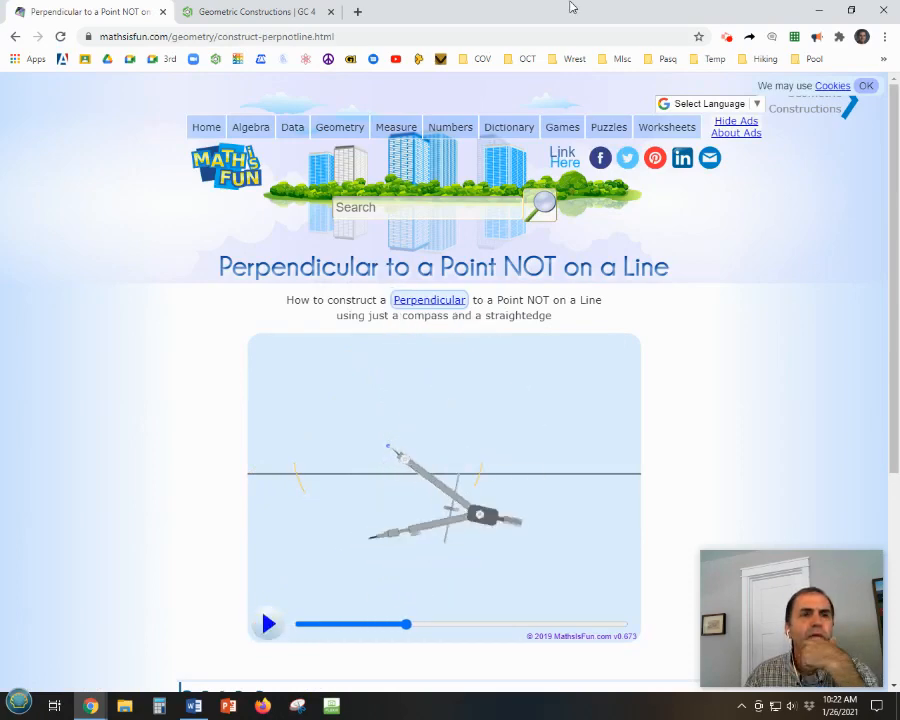
Step: Back in Onshape, draw a center point arc of about 2.47 radius around the fixed point, dipping below the line and crossing it twice
{"action": "left_click", "coordinate": [259, 13]}
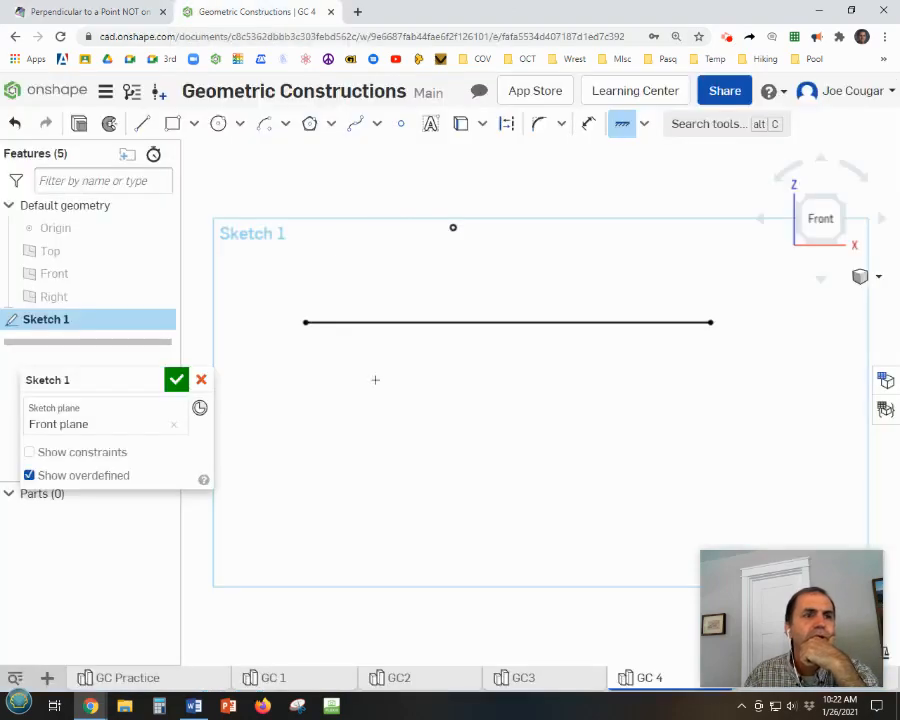
{"action": "left_click", "coordinate": [266, 125]}
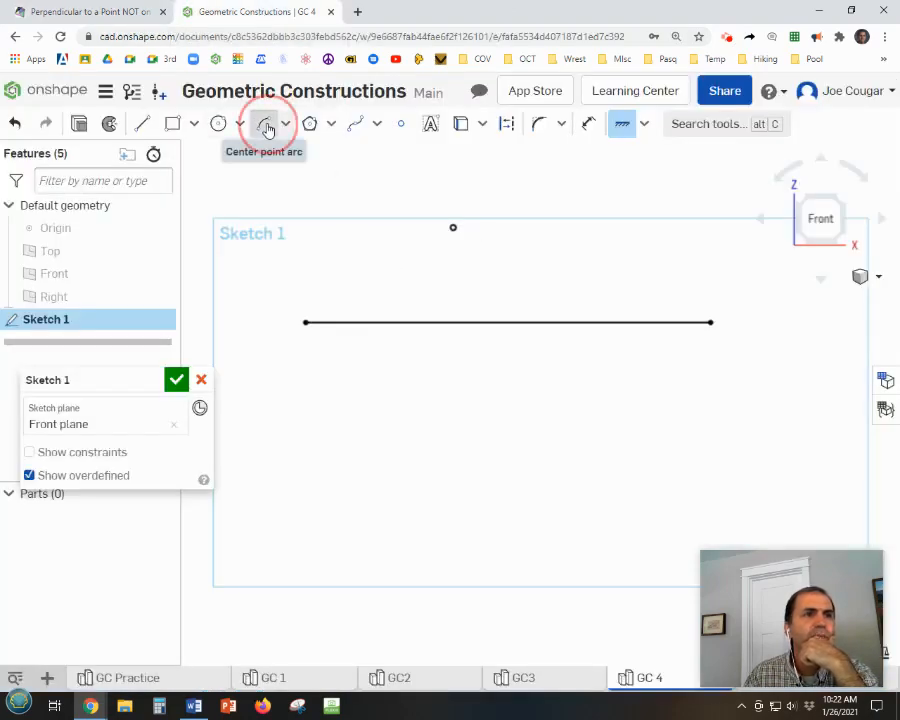
{"action": "left_click", "coordinate": [453, 228]}
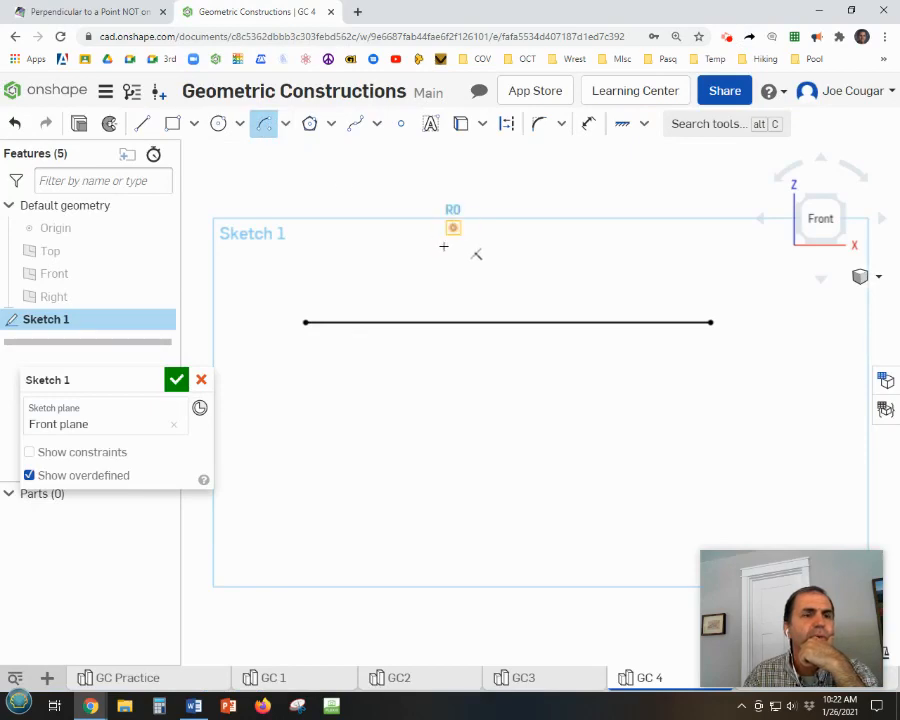
{"action": "left_click", "coordinate": [344, 304]}
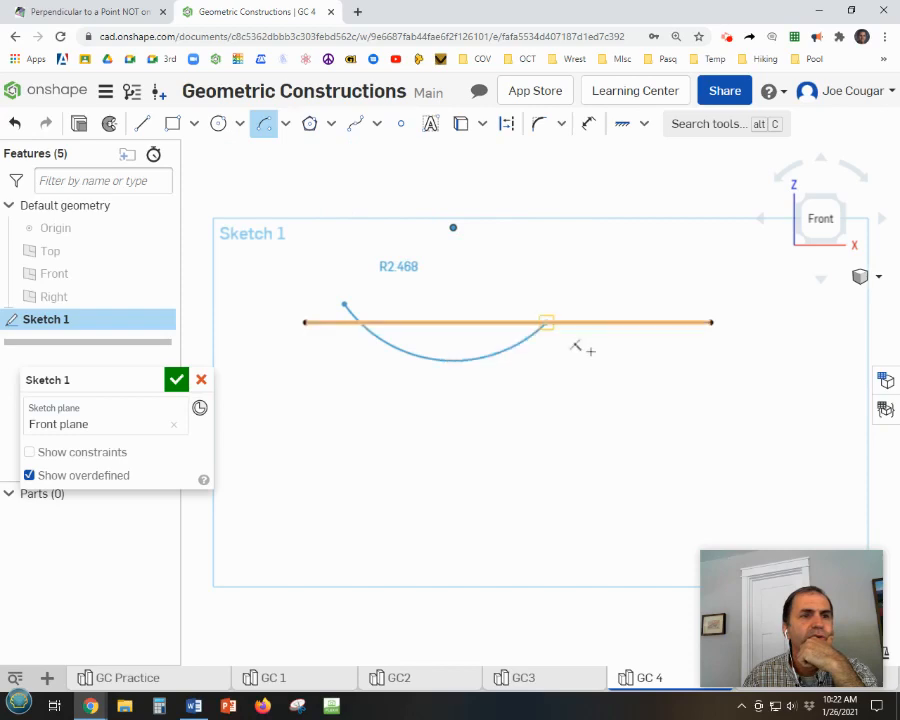
{"action": "left_click", "coordinate": [604, 343]}
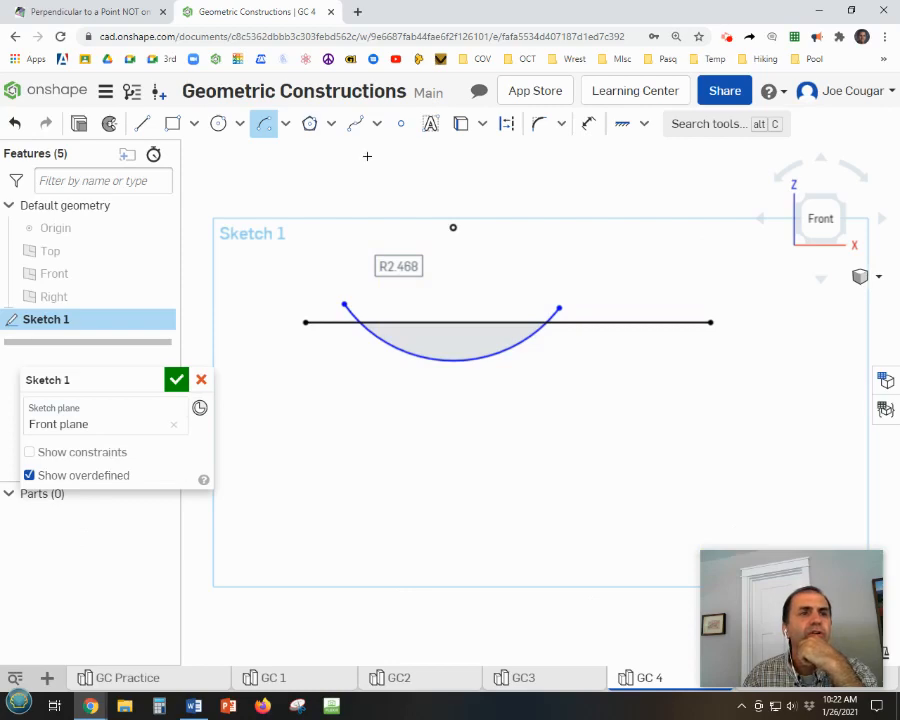
{"action": "key", "text": "Escape"}
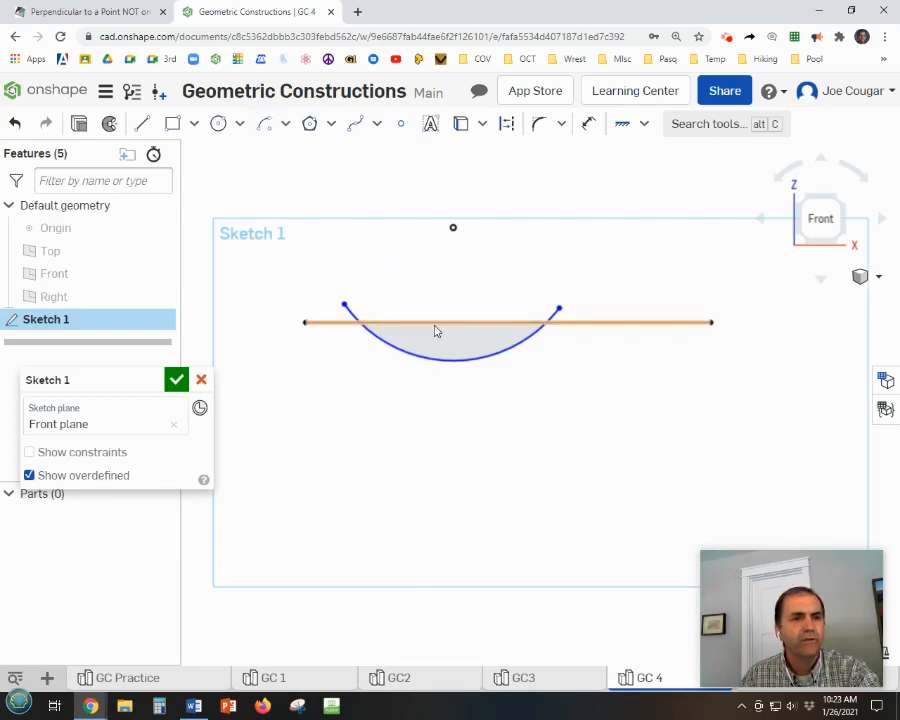
Step: Try turning the arc into construction geometry and undo the conversion
{"action": "left_click", "coordinate": [494, 357]}
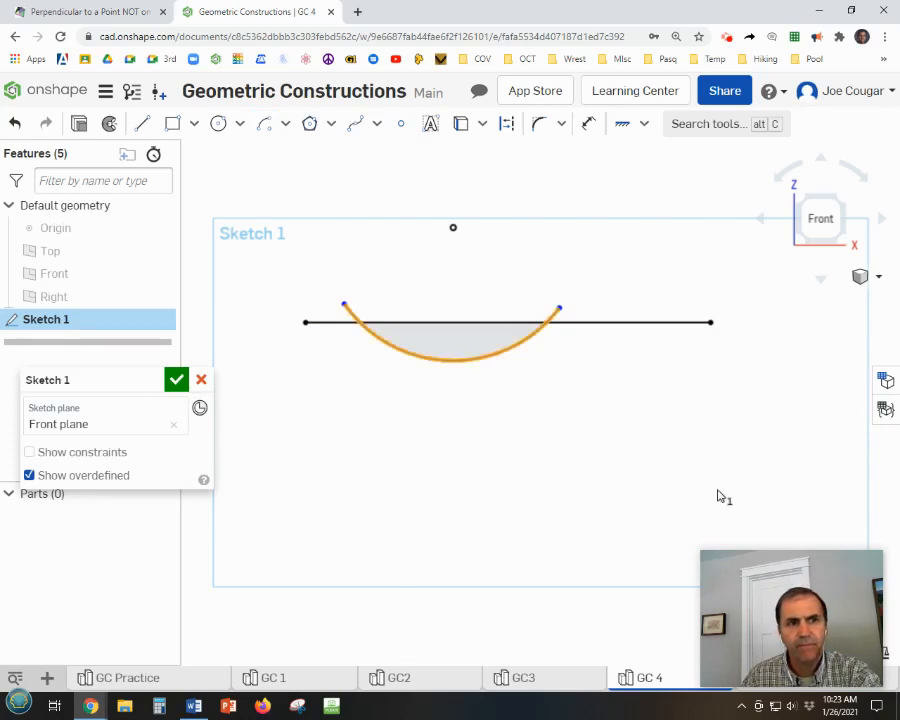
{"action": "left_click", "coordinate": [509, 128]}
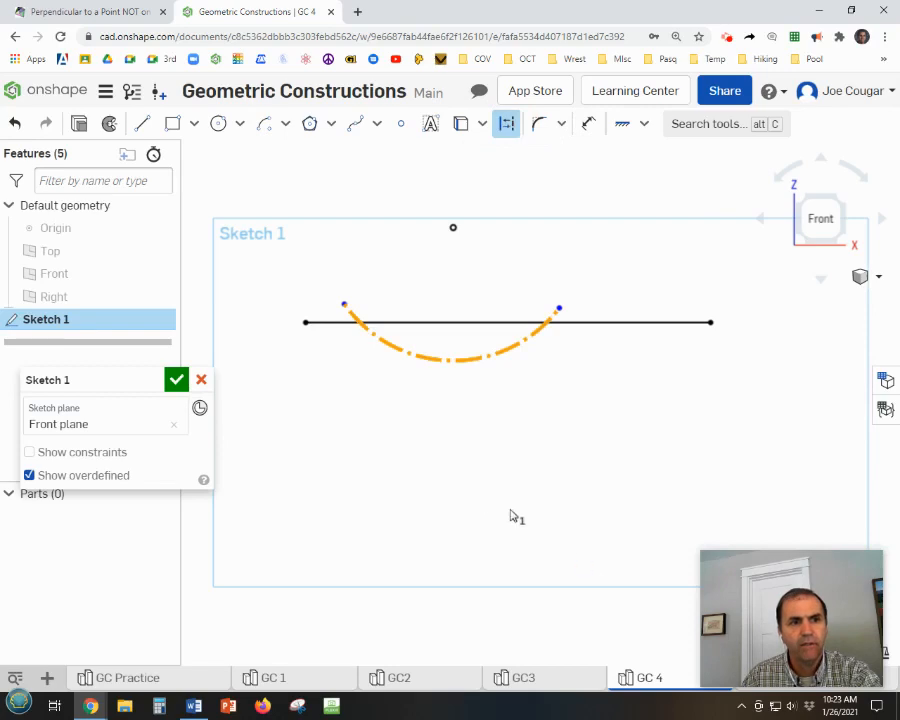
{"action": "left_click", "coordinate": [485, 484]}
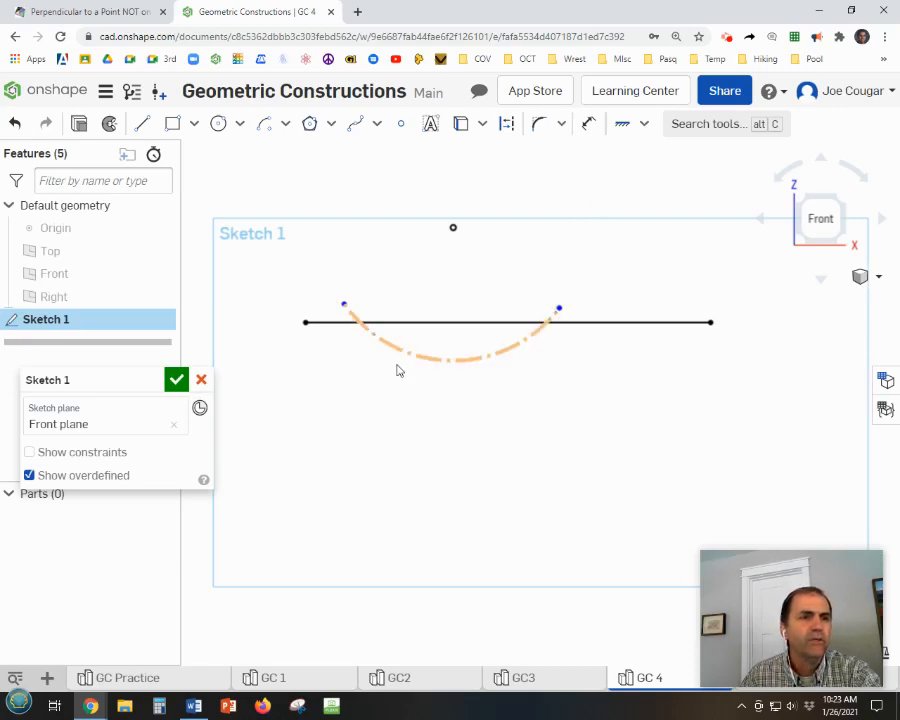
{"action": "left_click", "coordinate": [15, 124]}
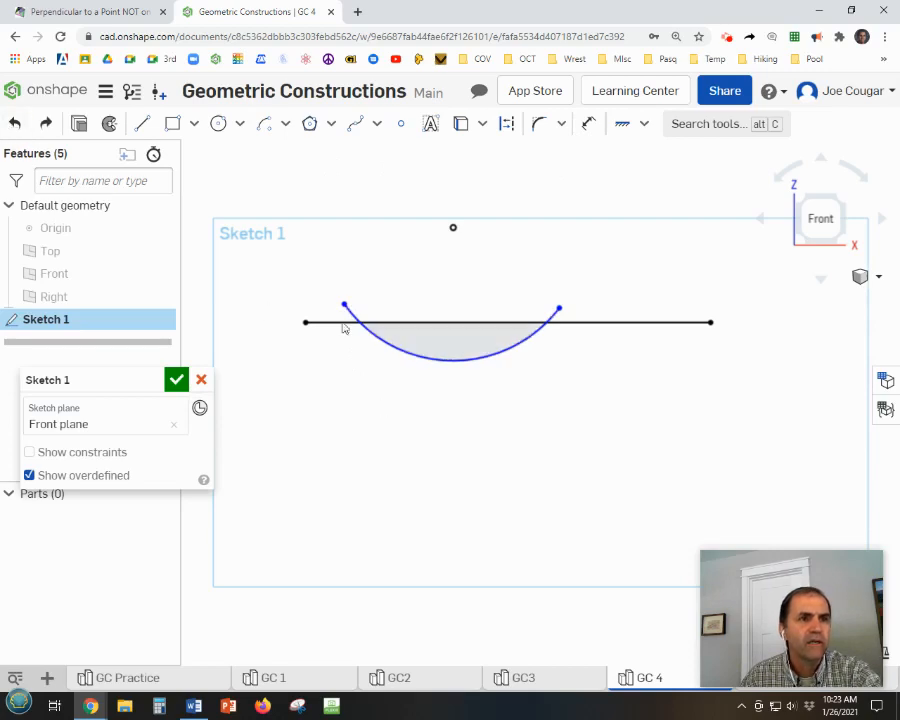
Step: Convert the arc crossing the line to construction geometry
{"action": "left_click", "coordinate": [409, 361]}
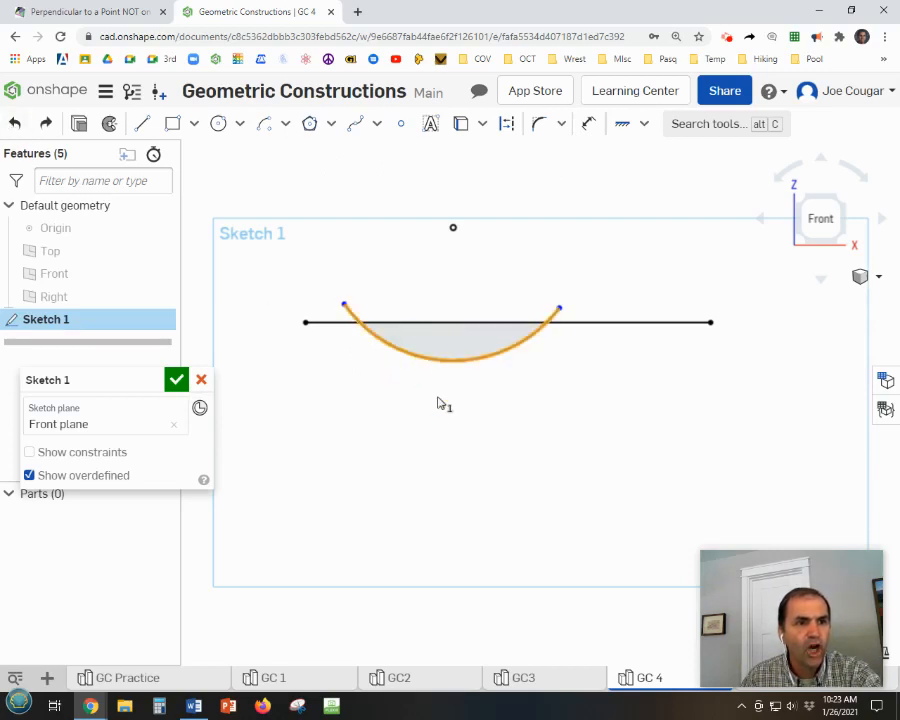
{"action": "left_click", "coordinate": [509, 127]}
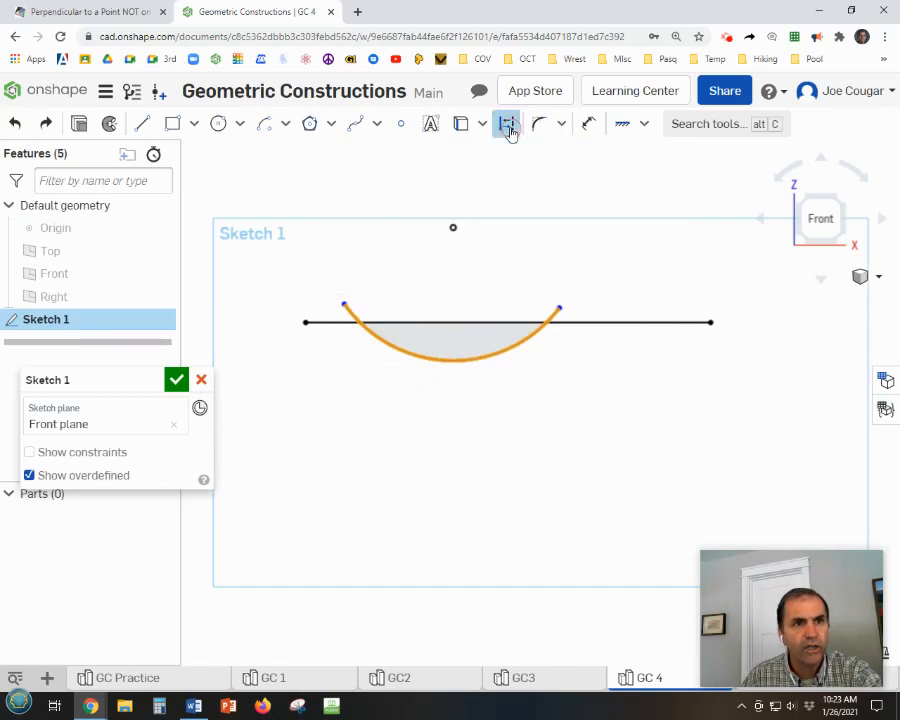
{"action": "left_click", "coordinate": [528, 449]}
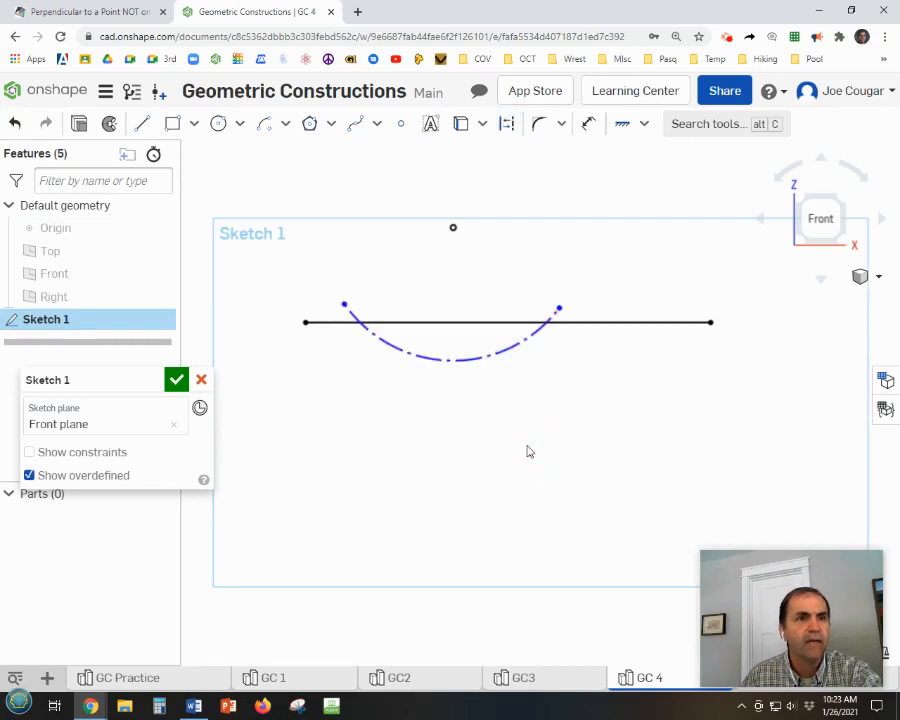
Step: Return to the Math is Fun animation and play the remaining steps, from the crossing arcs below the line to the finished perpendicular
{"action": "left_click", "coordinate": [90, 11]}
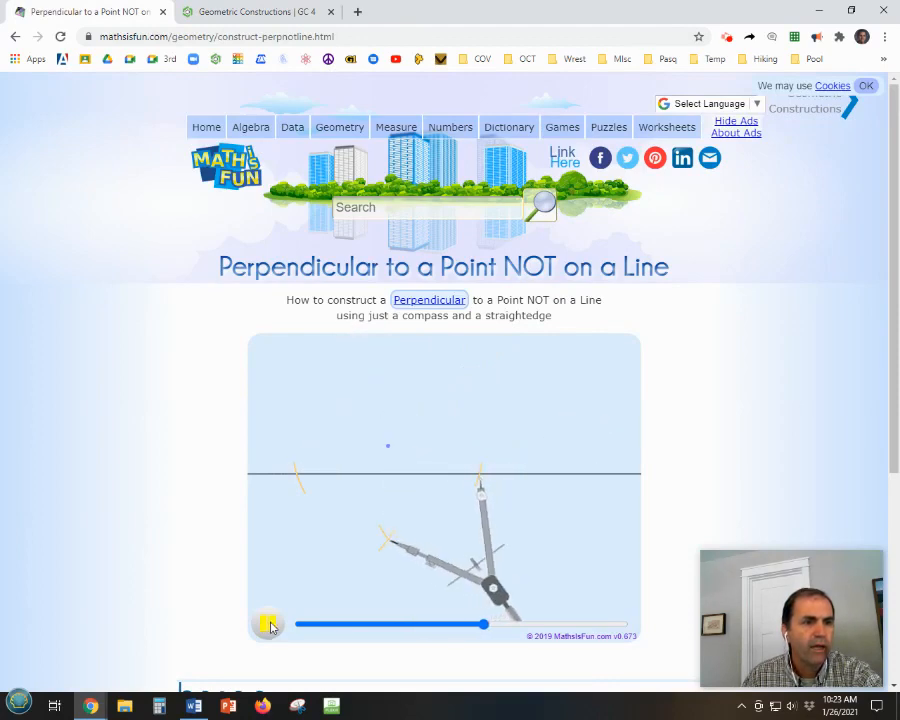
{"action": "left_click", "coordinate": [271, 624]}
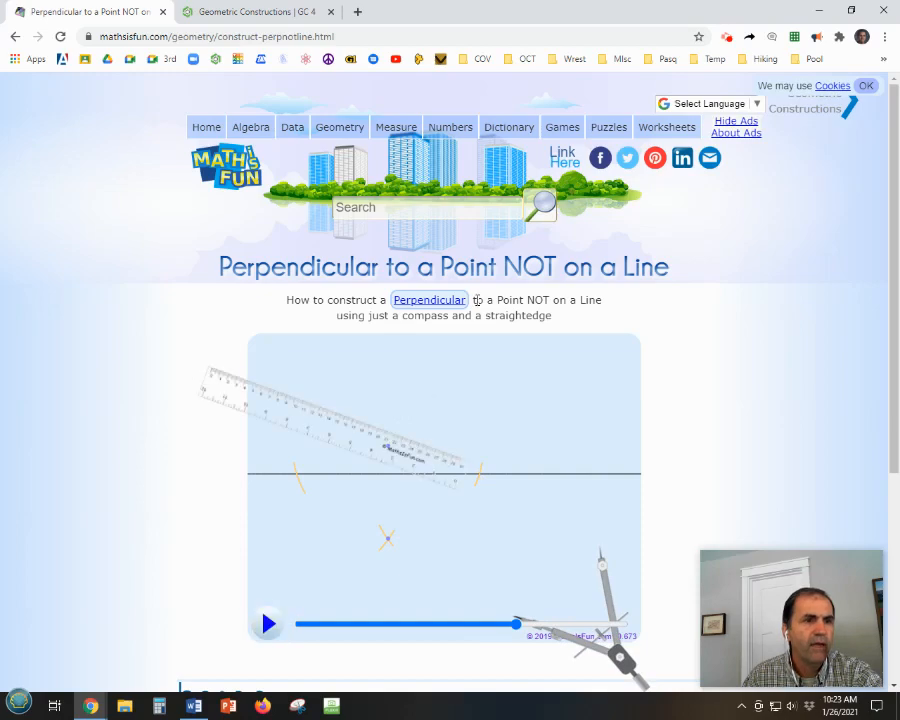
{"action": "left_click", "coordinate": [268, 626]}
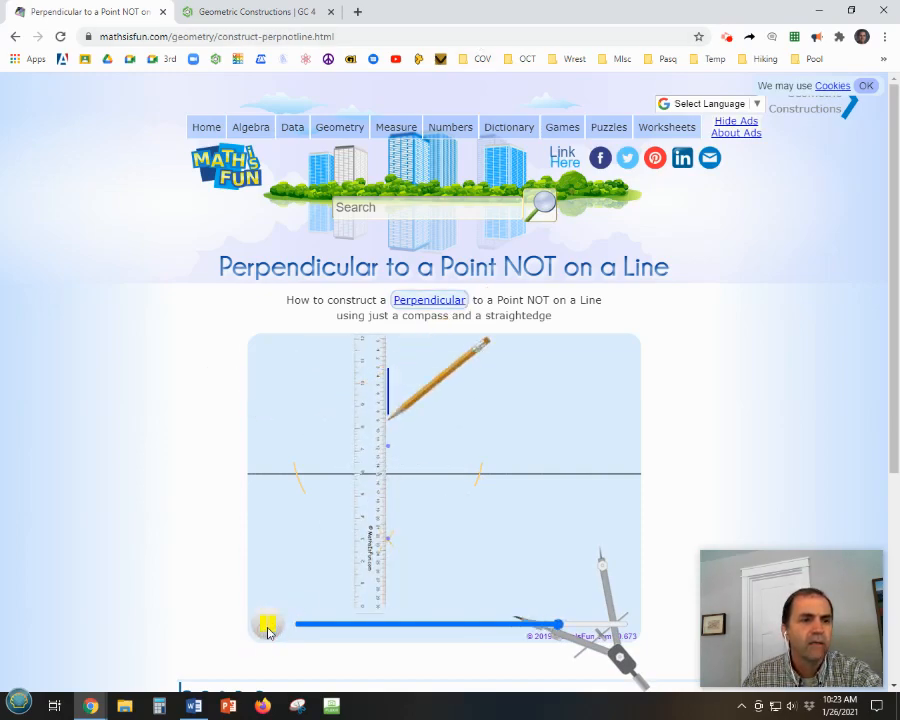
{"action": "left_click", "coordinate": [268, 625]}
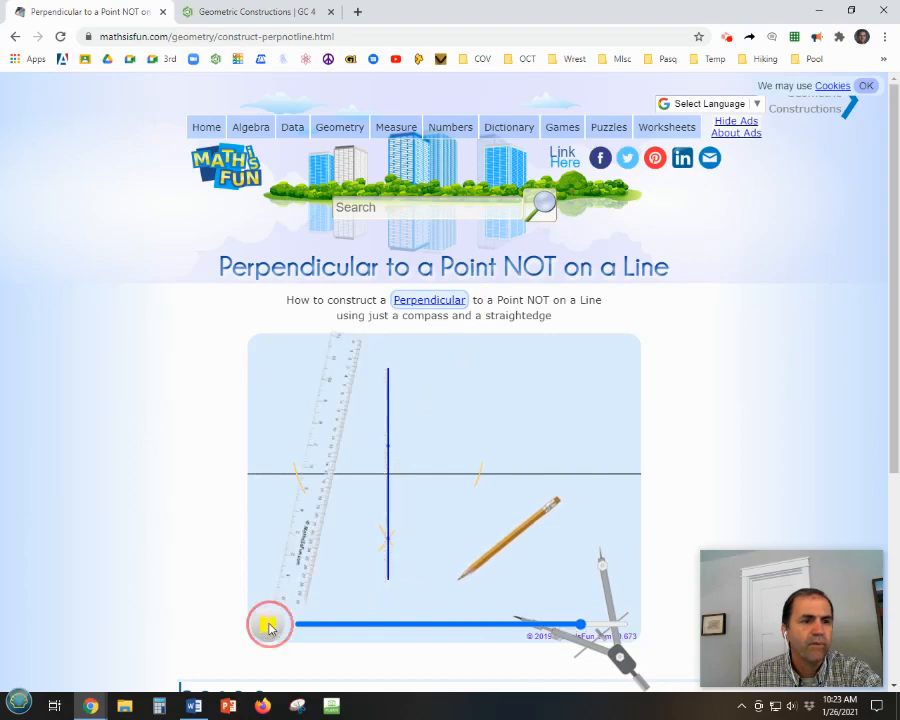
Step: Back in Onshape, draw an arc of about 2.49 radius below the line, centered where the construction arc crosses the line's right part
{"action": "left_click", "coordinate": [271, 15]}
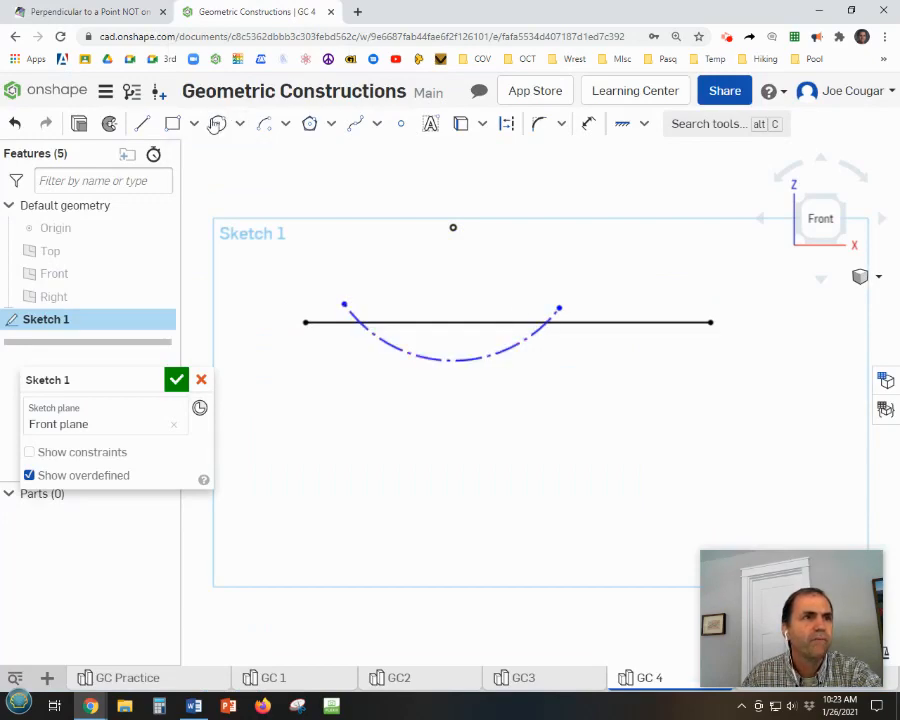
{"action": "left_click", "coordinate": [267, 127]}
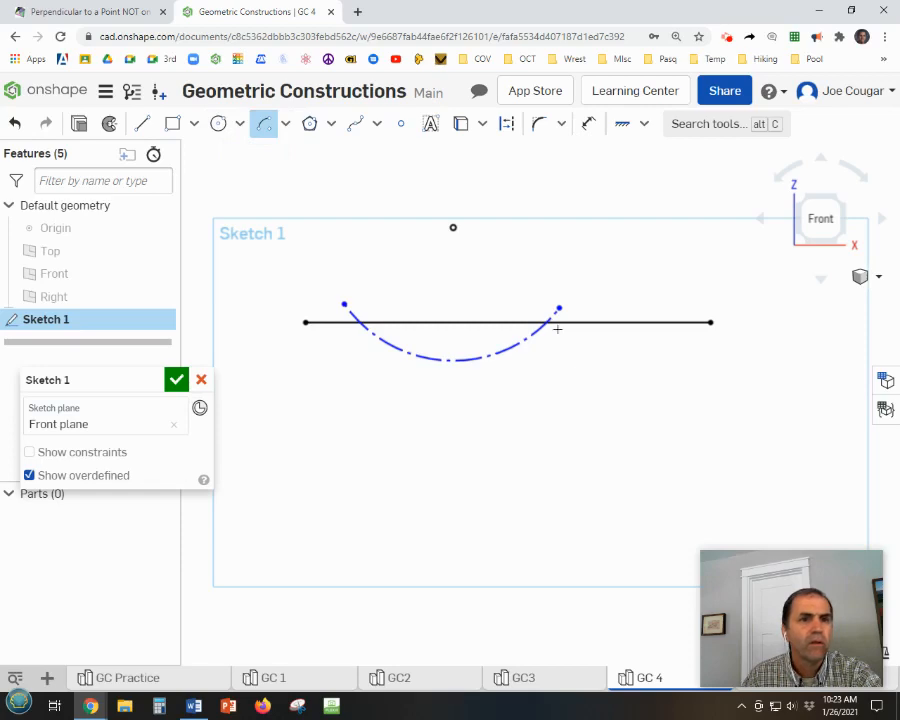
{"action": "left_click", "coordinate": [549, 322]}
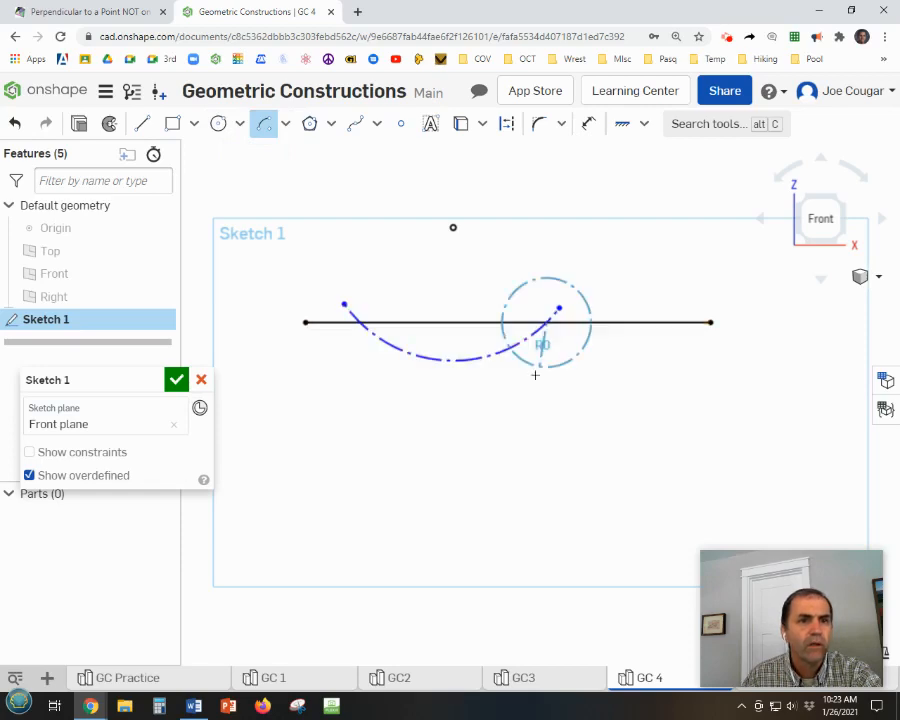
{"action": "left_click", "coordinate": [422, 374]}
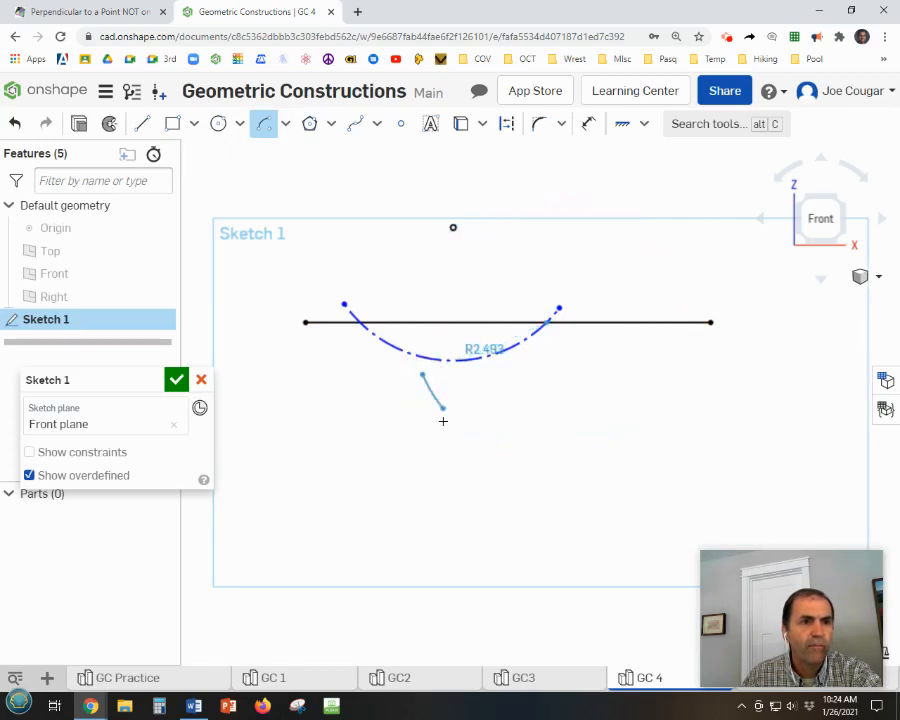
{"action": "left_click", "coordinate": [500, 450]}
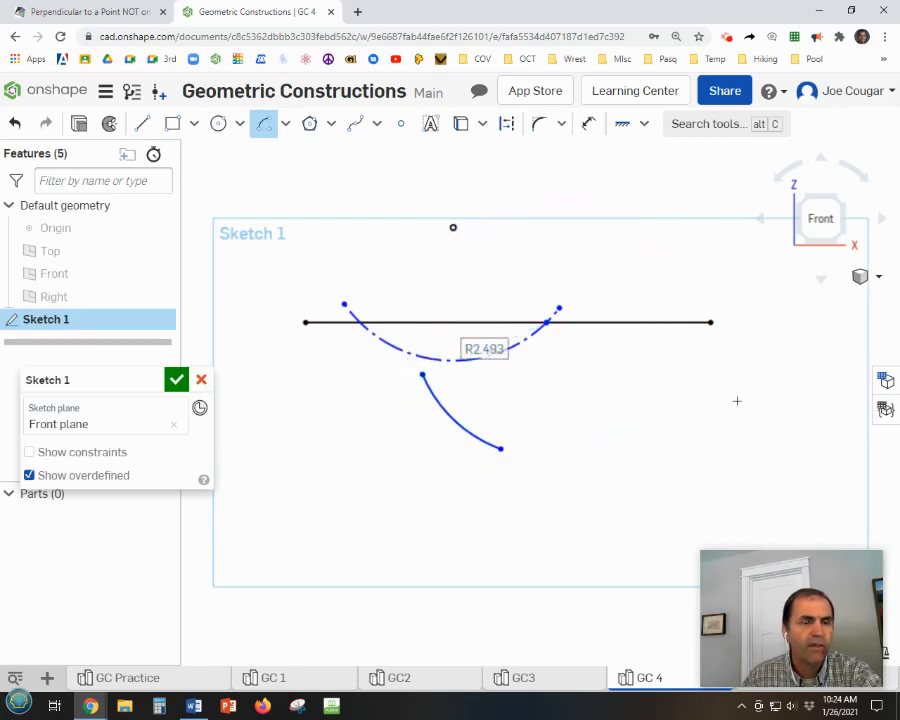
Step: Draw an arc of about 2.53 radius crossing the lower arc, centered where the construction arc crosses the line's left part
{"action": "left_click", "coordinate": [357, 322]}
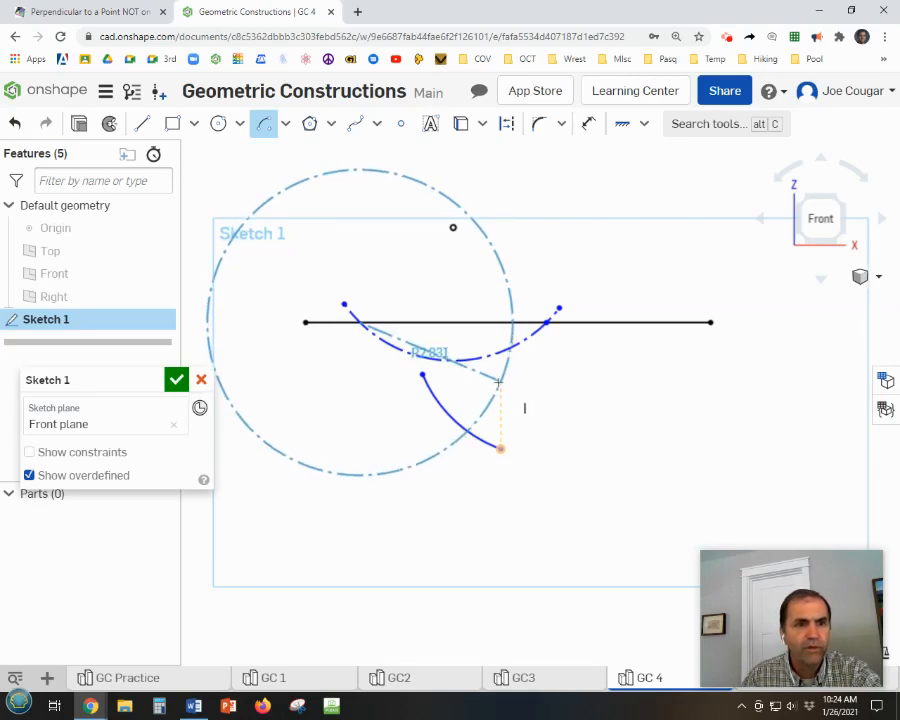
{"action": "left_click", "coordinate": [485, 378]}
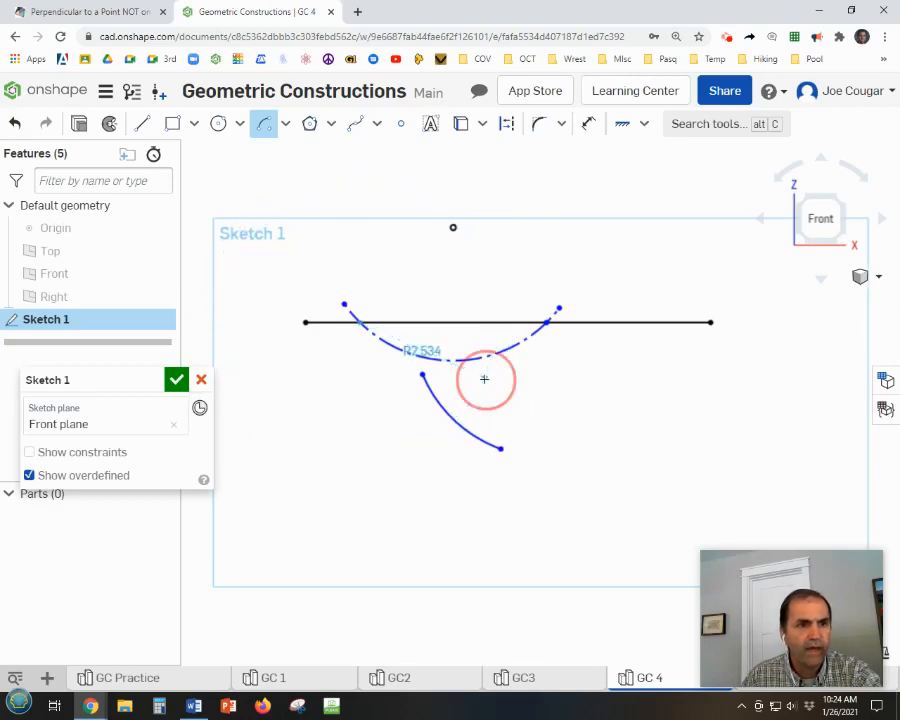
{"action": "left_click", "coordinate": [401, 456]}
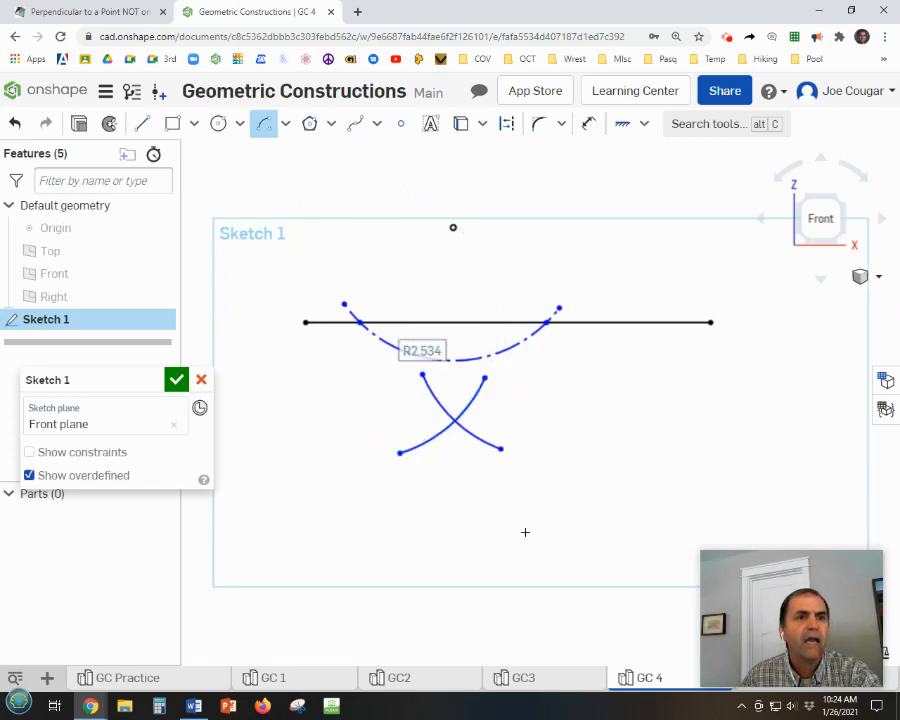
{"action": "key", "text": "Escape"}
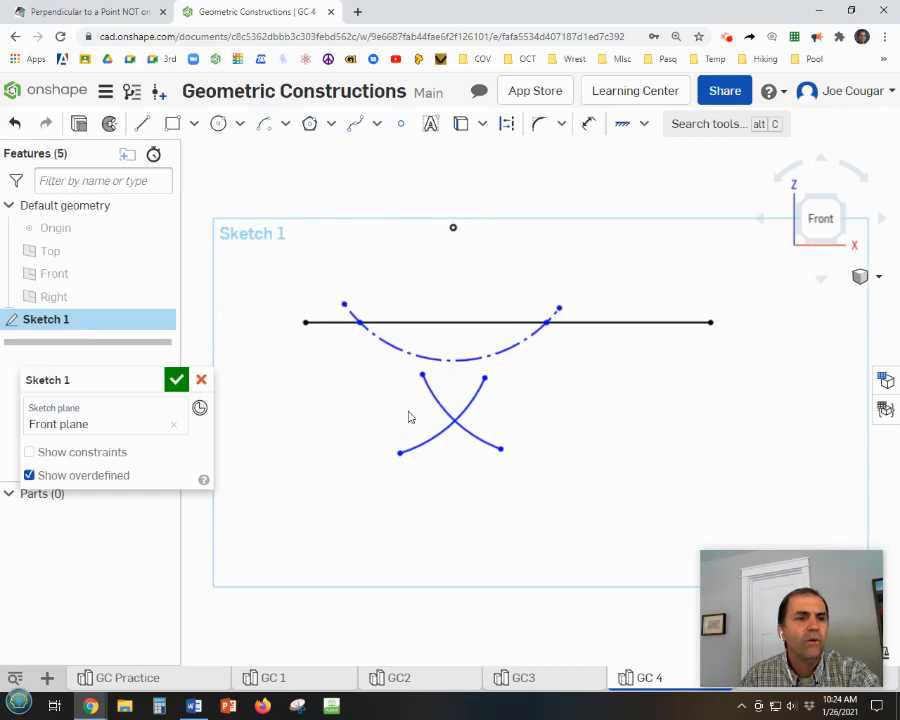
Step: Apply an Equal constraint to the two crossing arcs below the line
{"action": "left_click", "coordinate": [647, 123]}
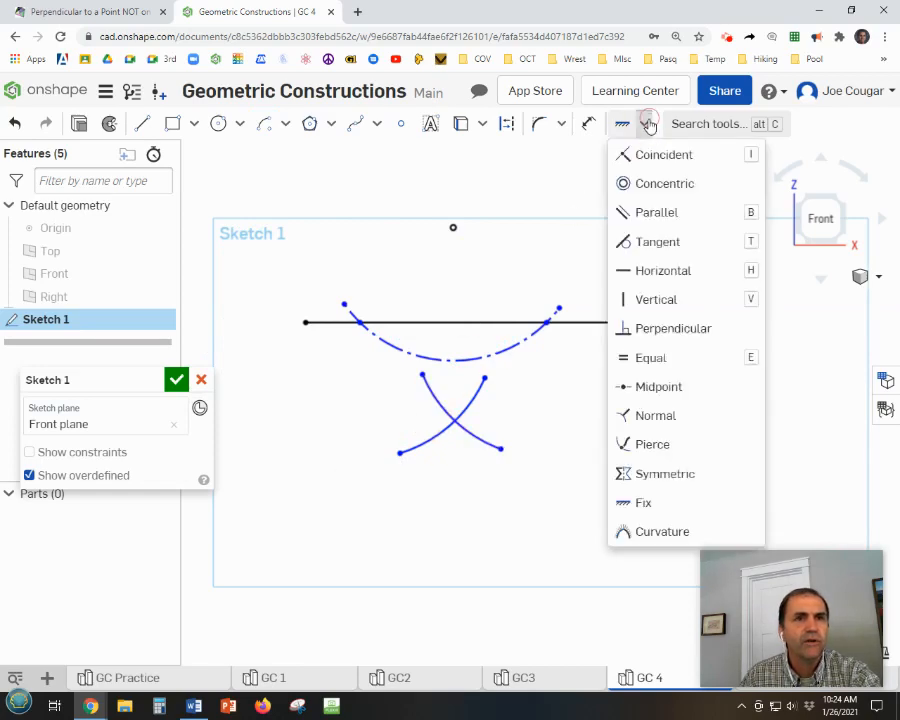
{"action": "left_click", "coordinate": [629, 357]}
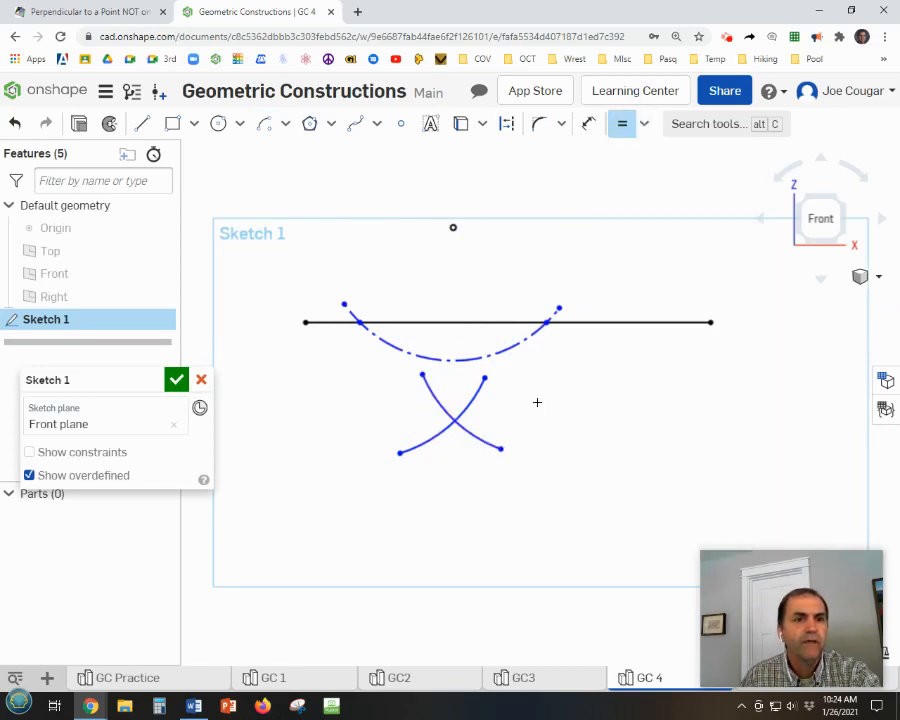
{"action": "left_click", "coordinate": [473, 402]}
{"action": "left_click", "coordinate": [478, 428]}
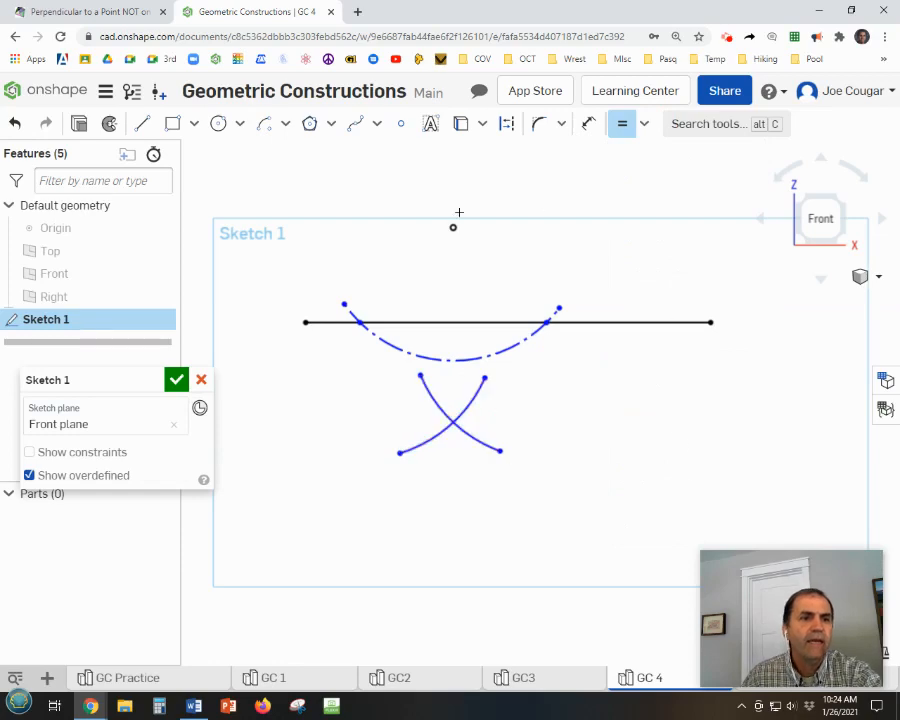
{"action": "left_click", "coordinate": [142, 123]}
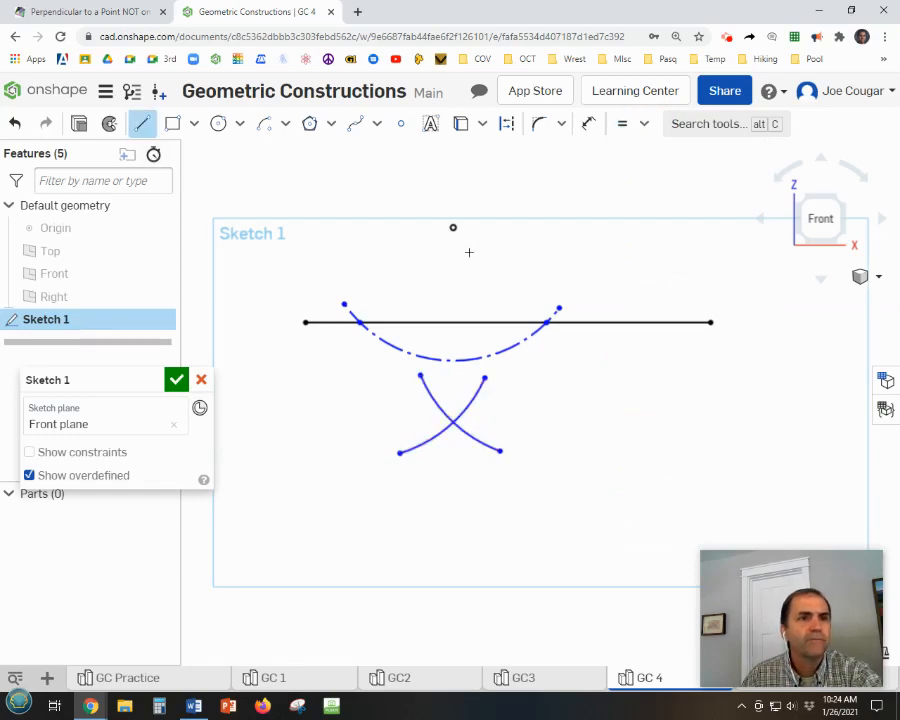
{"action": "left_click", "coordinate": [452, 227]}
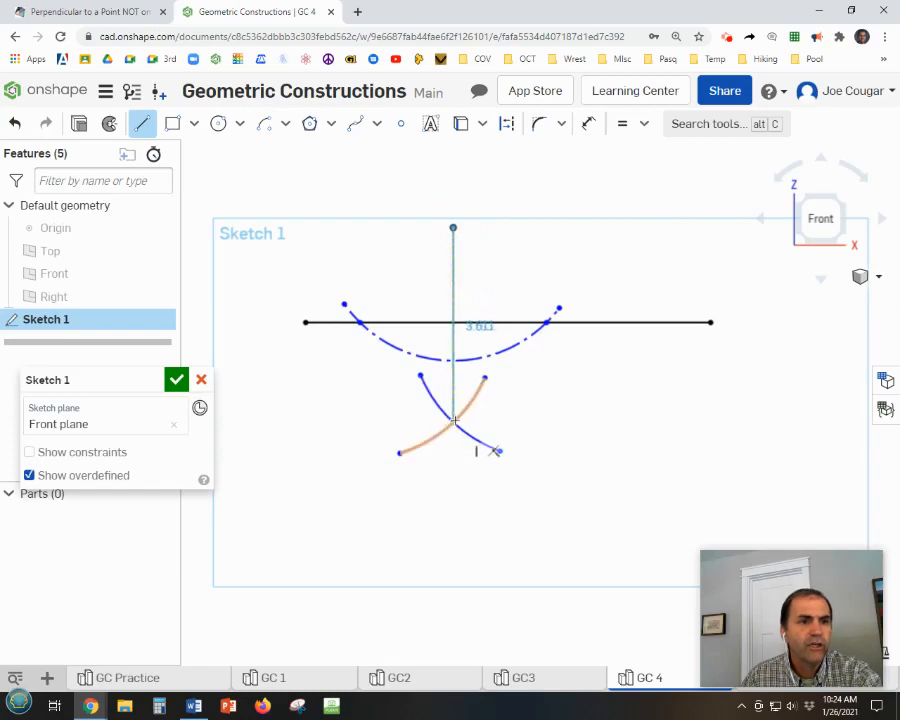
{"action": "key", "text": "Escape"}
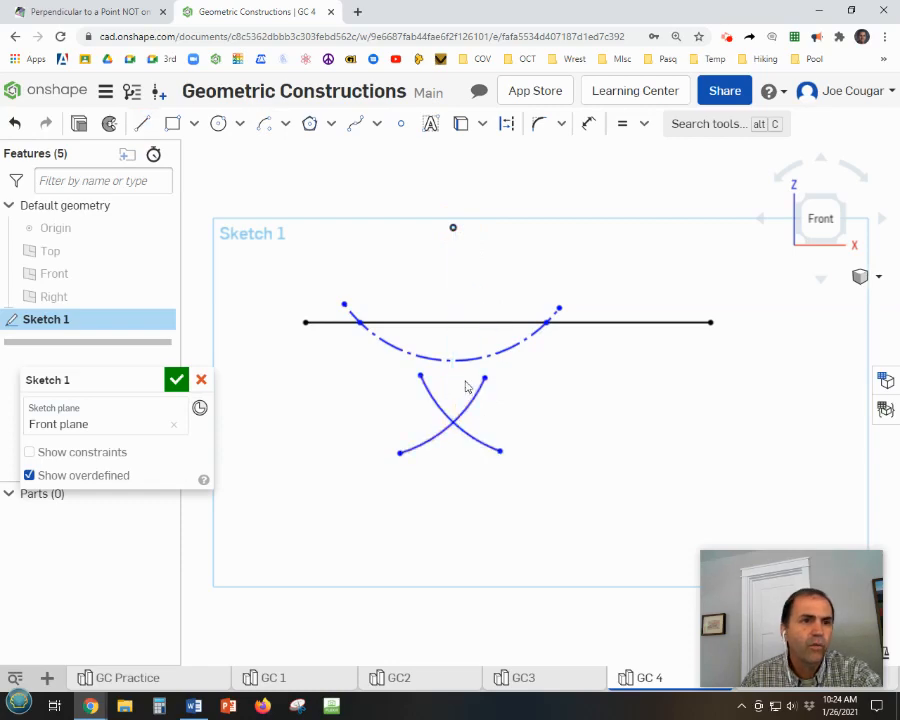
Step: Draw a line about 3.61 long from the intersection of the two lower arcs to the point above the horizontal line
{"action": "left_click", "coordinate": [144, 123]}
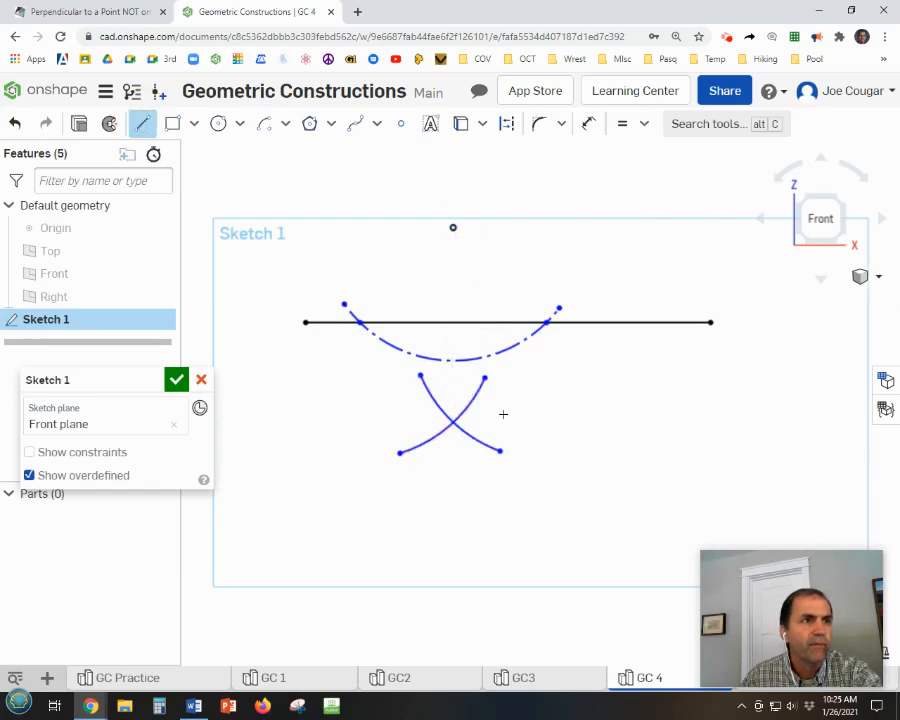
{"action": "left_click", "coordinate": [450, 422]}
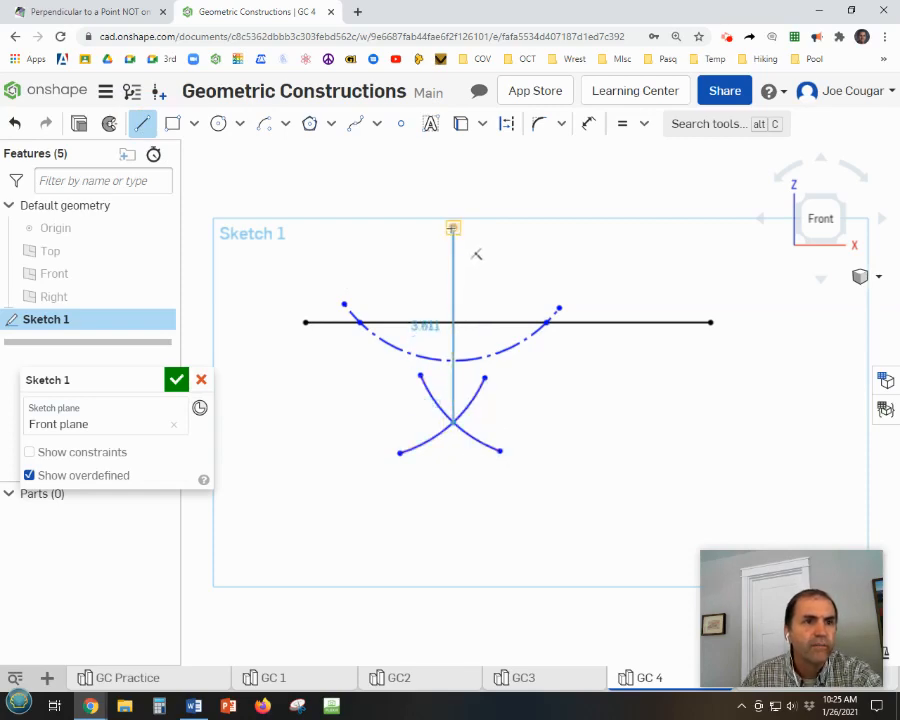
{"action": "left_click", "coordinate": [453, 228]}
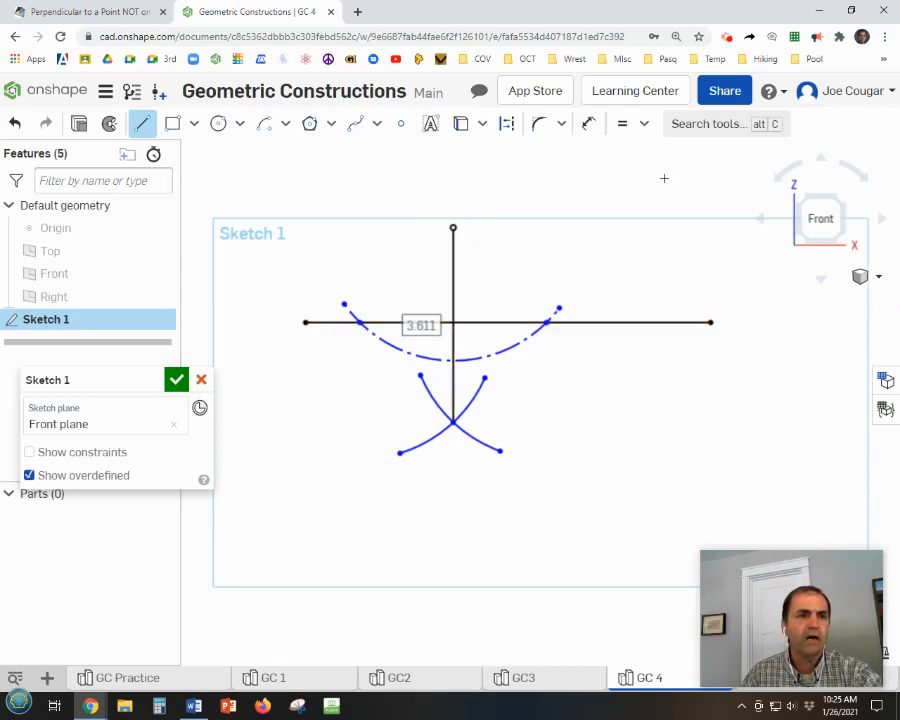
Step: Add sketch text with the author's name above the right part of the horizontal line and finish the sketch
{"action": "left_click", "coordinate": [430, 123]}
{"action": "left_click_drag", "start_coordinate": [501, 230], "coordinate": [691, 270]}
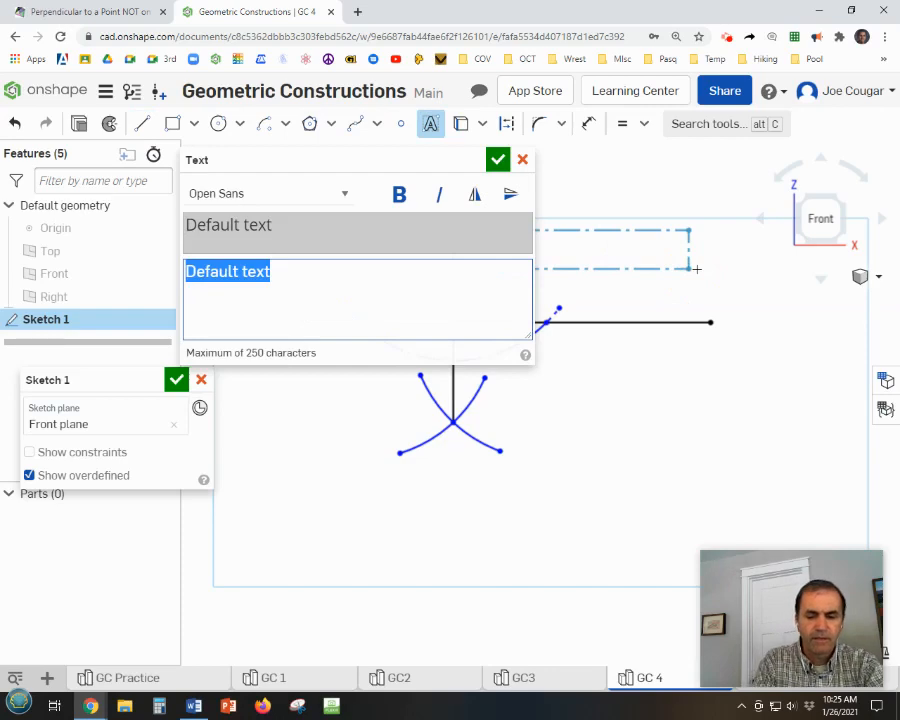
{"action": "type", "text": "J Cougar"}
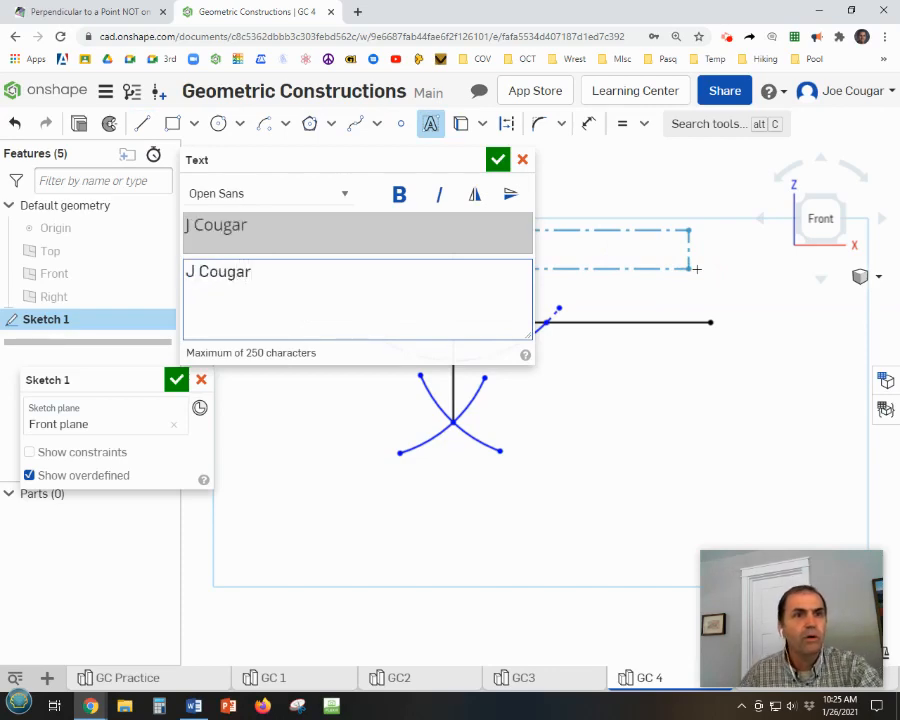
{"action": "left_click", "coordinate": [497, 160]}
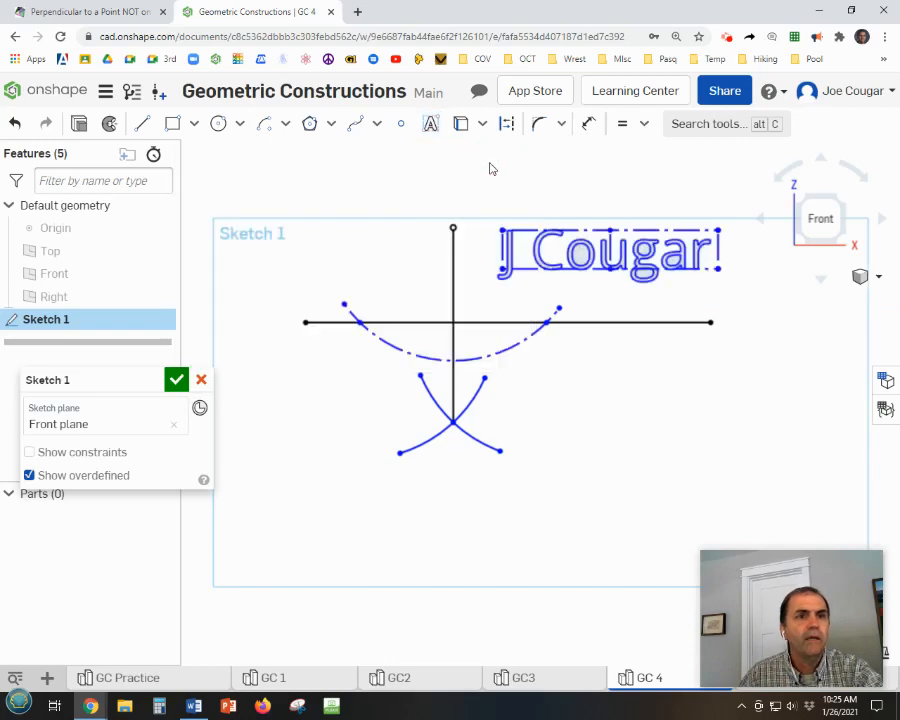
{"action": "left_click", "coordinate": [176, 381]}
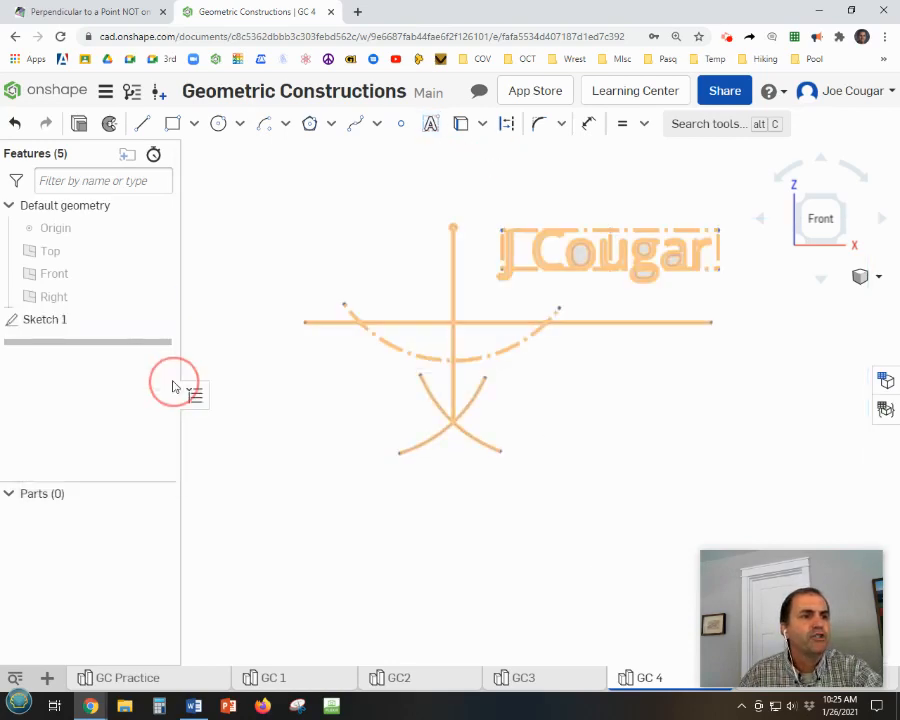
{"action": "middle_click_drag", "start_coordinate": [593, 477], "coordinate": [562, 436]}
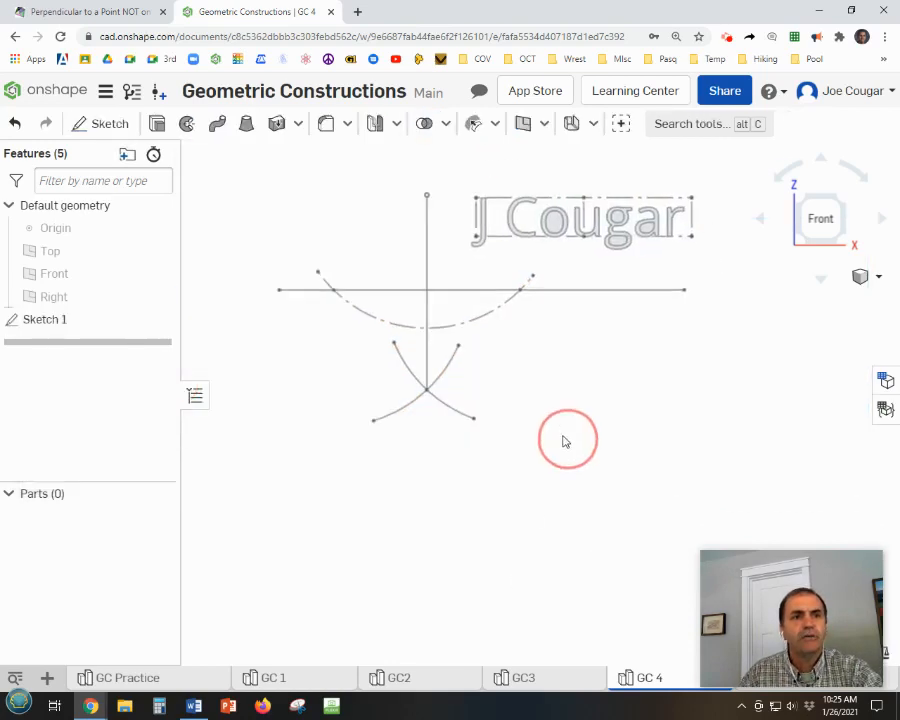